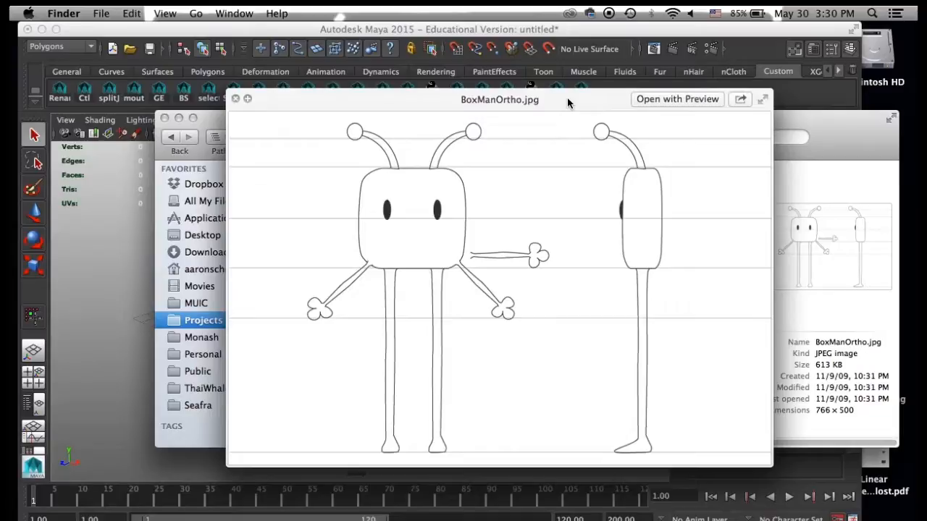
Step: Look through the combined, front and side Boxman reference images, then close the preview
left_click_drag(567, 101, 646, 100)
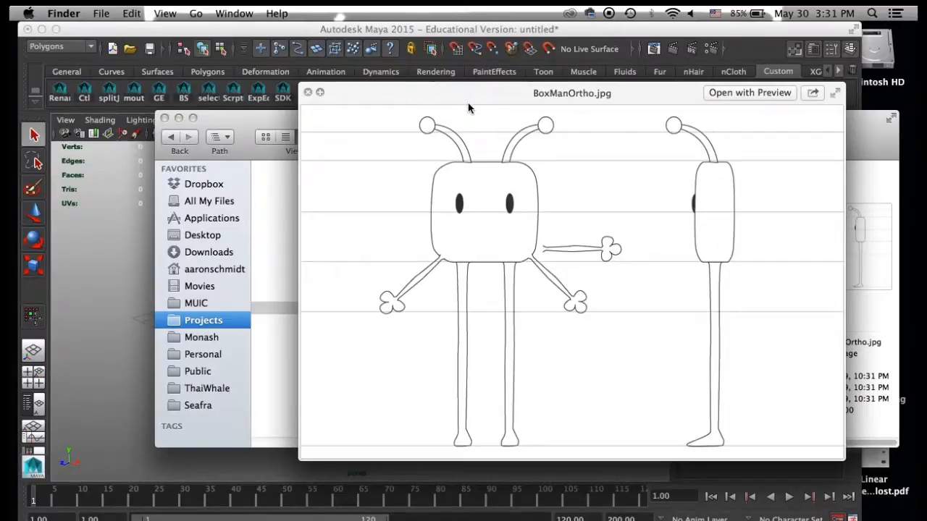
key("Up")
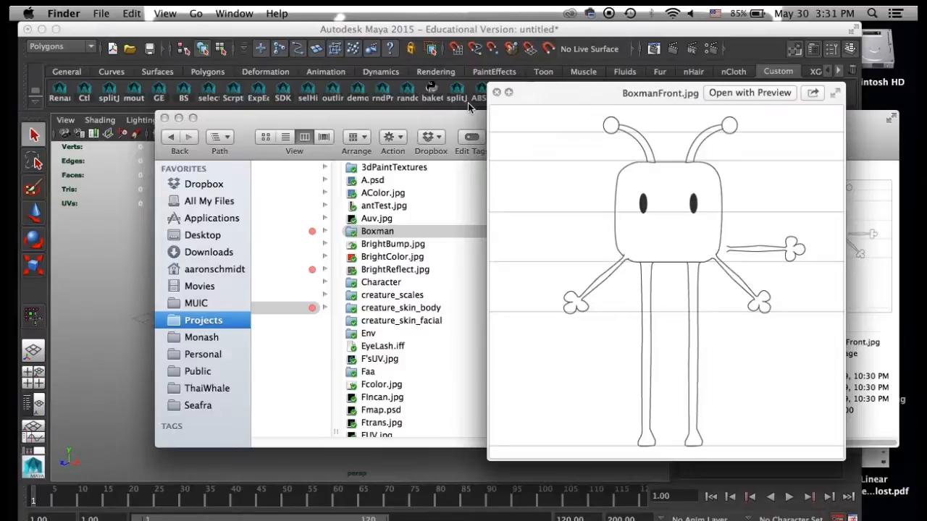
left_click_drag(555, 95, 278, 106)
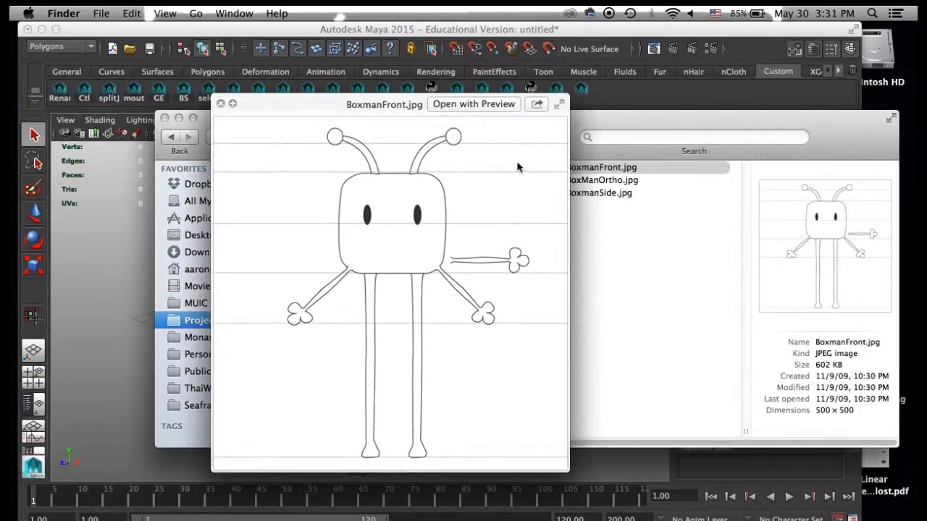
left_click(611, 194)
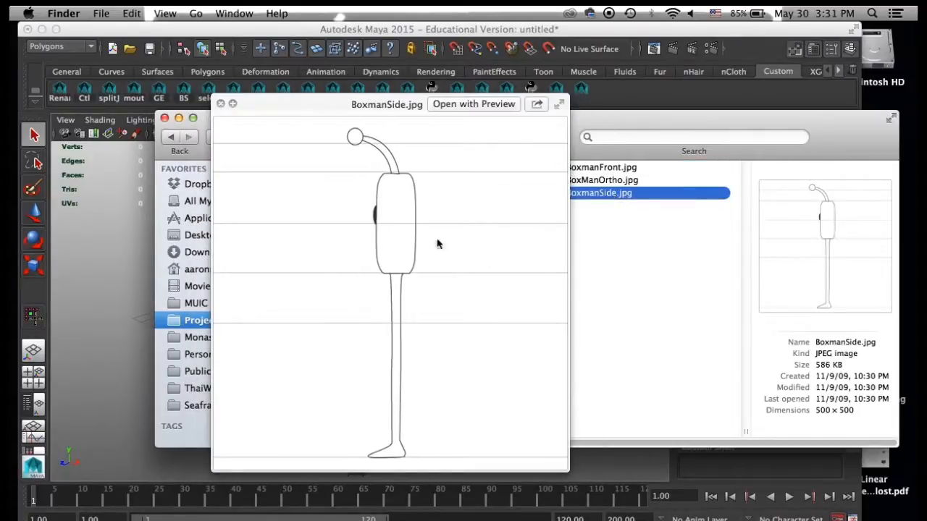
left_click(221, 104)
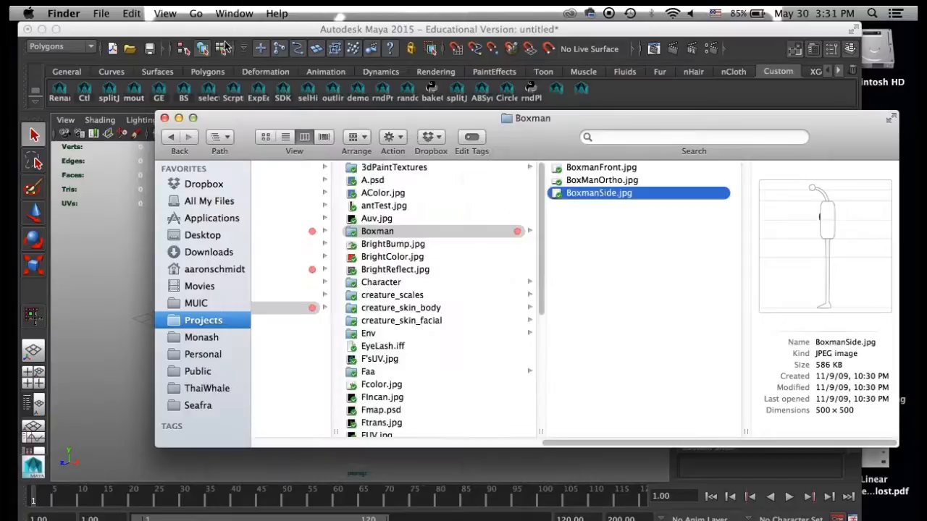
Step: Switch to Maya and open the general application settings in the Preferences
left_click(221, 42)
left_click_drag(349, 335, 370, 325, "alt")
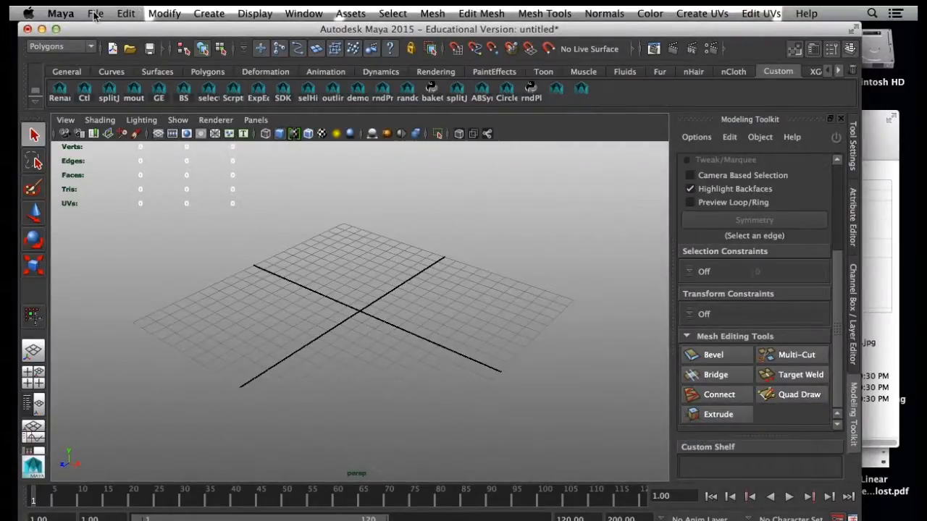
left_click(312, 14)
mouse_move(352, 89)
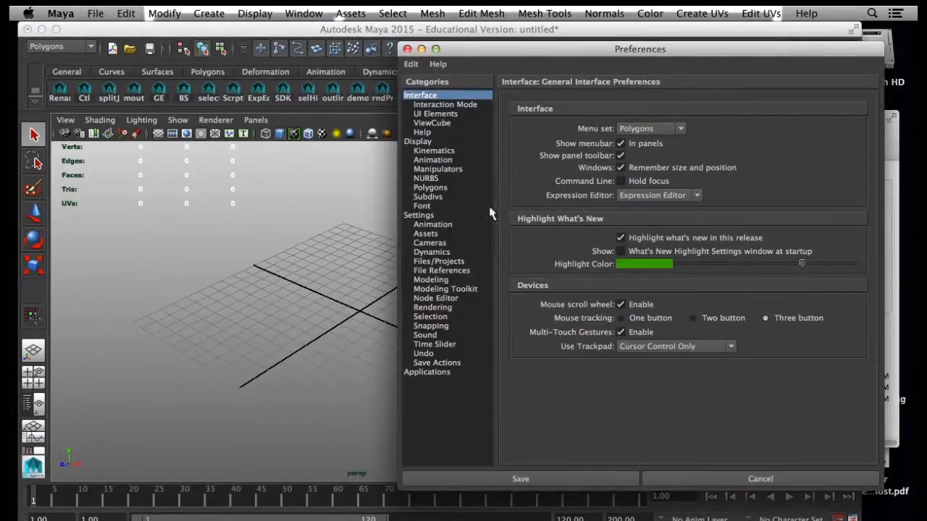
left_click(443, 216)
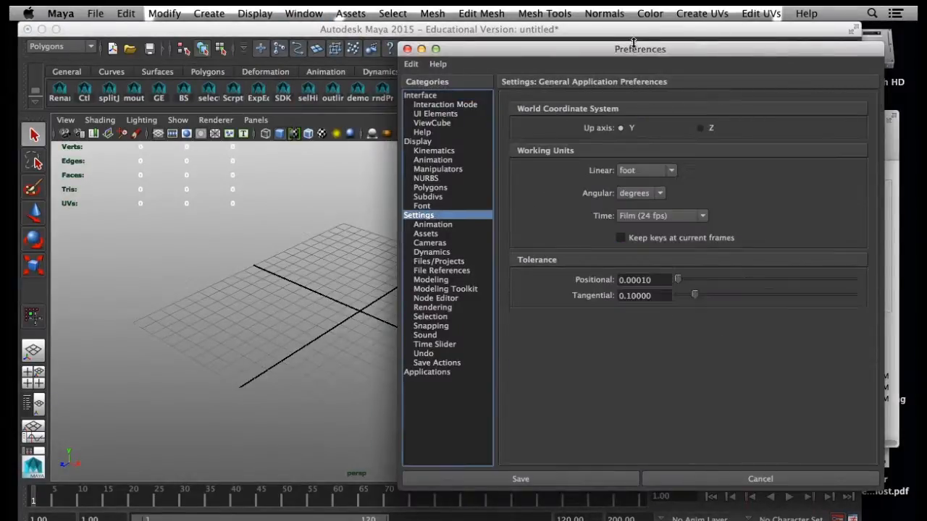
Step: Try meter, centimeter and inch as the linear working unit while comparing the grid size in the viewport
left_click_drag(634, 44, 510, 44)
left_click(520, 172)
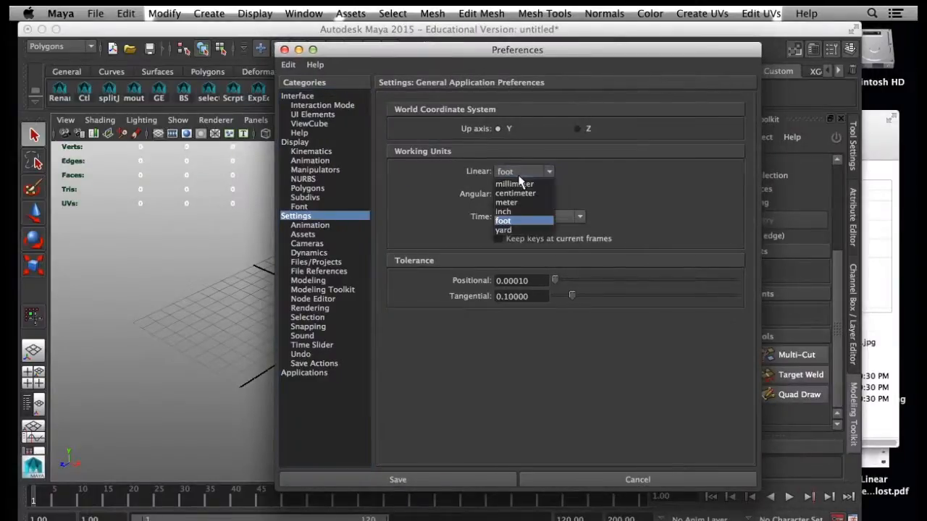
left_click(506, 203)
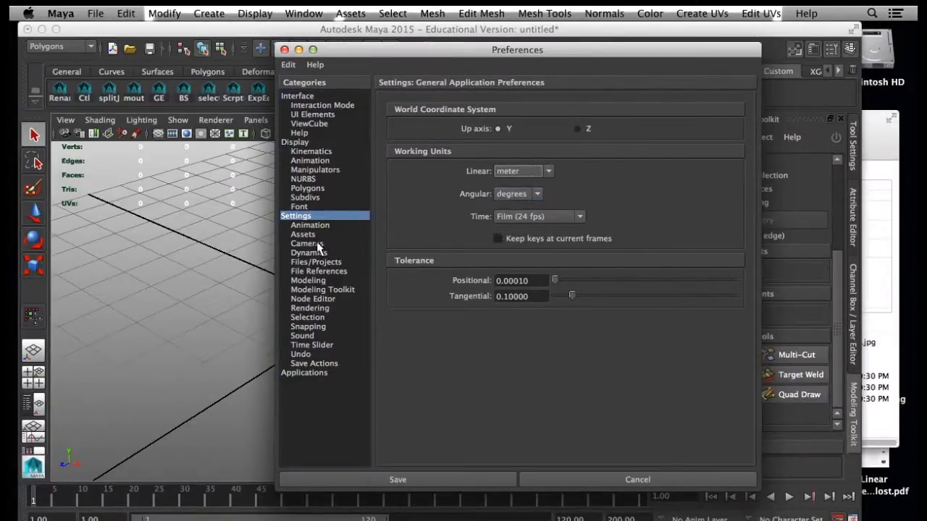
left_click_drag(417, 49, 625, 61)
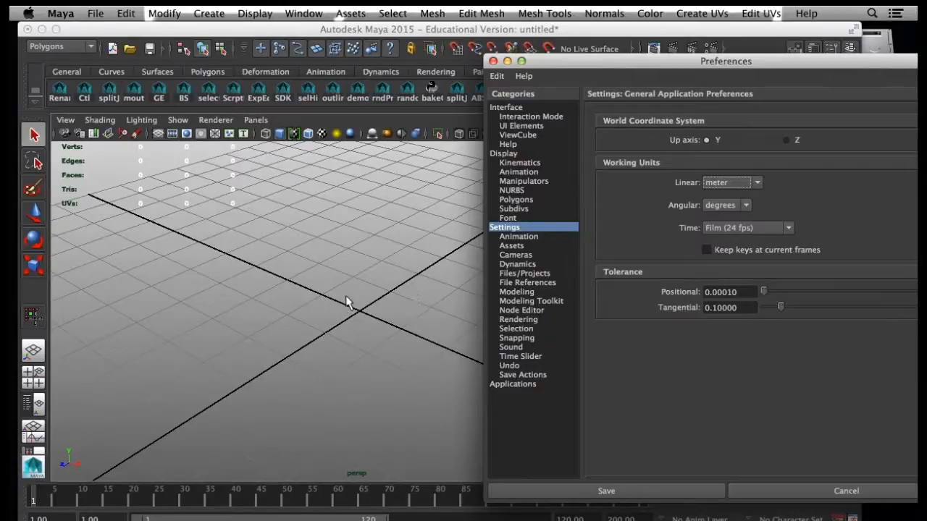
left_click(738, 182)
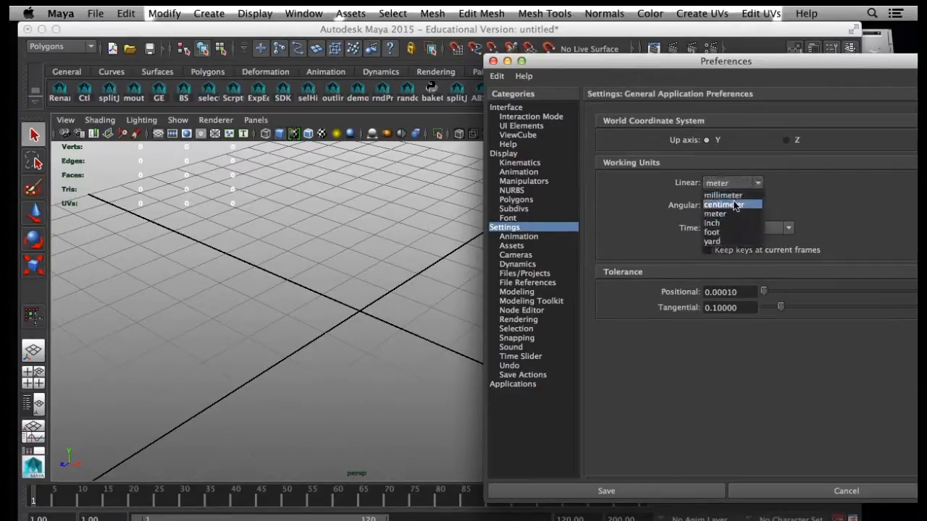
left_click(736, 205)
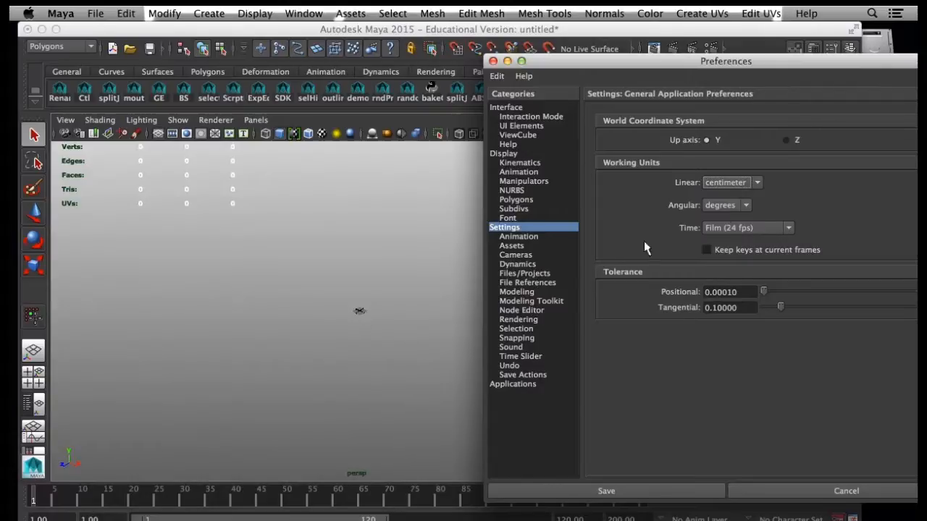
left_click(756, 181)
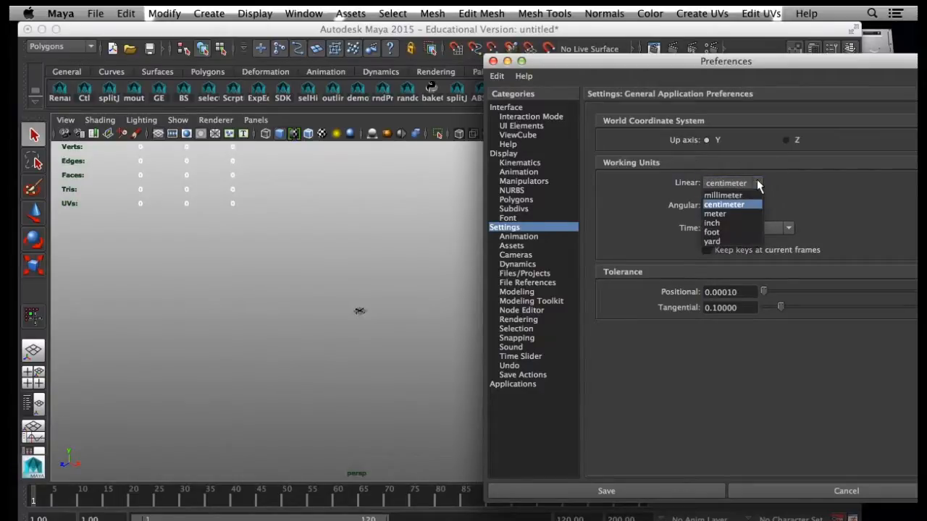
left_click(725, 224)
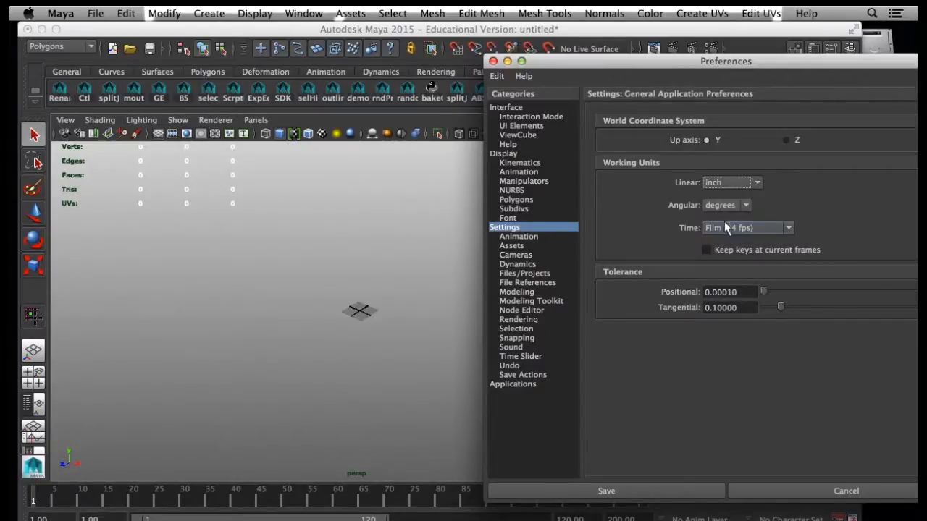
Step: Set the linear working unit to foot and save the preferences
left_click(719, 178)
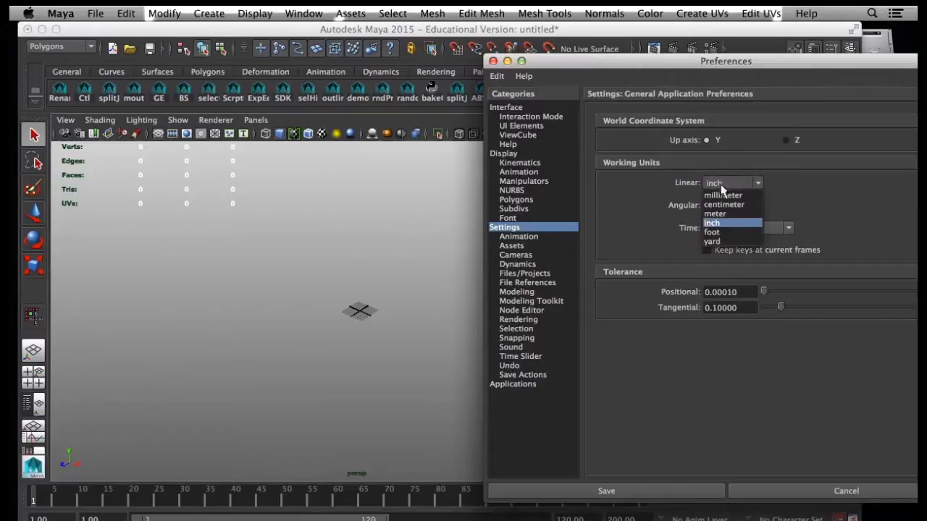
left_click(719, 232)
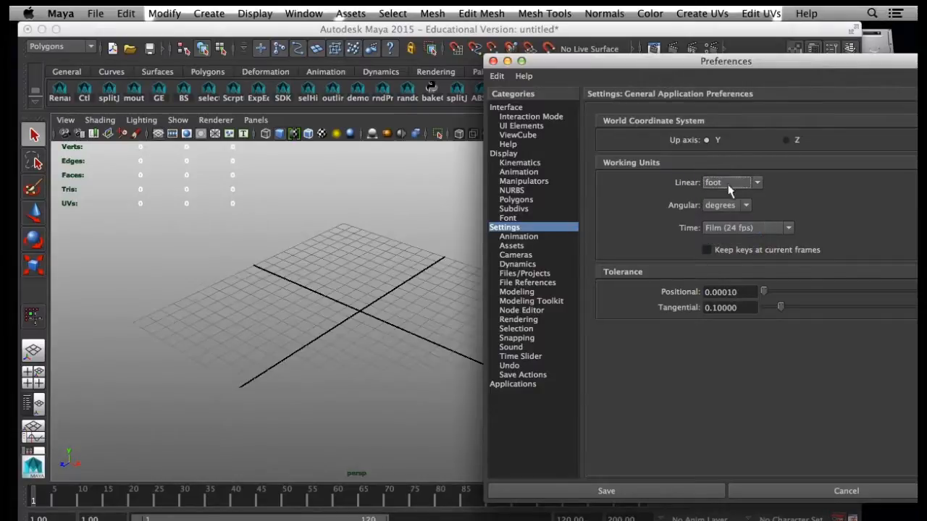
left_click(606, 493)
Step: Import BoxmanFront.jpg from the Boxman folder in sourceimages as an image plane in the front view
left_click_drag(307, 340, 385, 424, "alt")
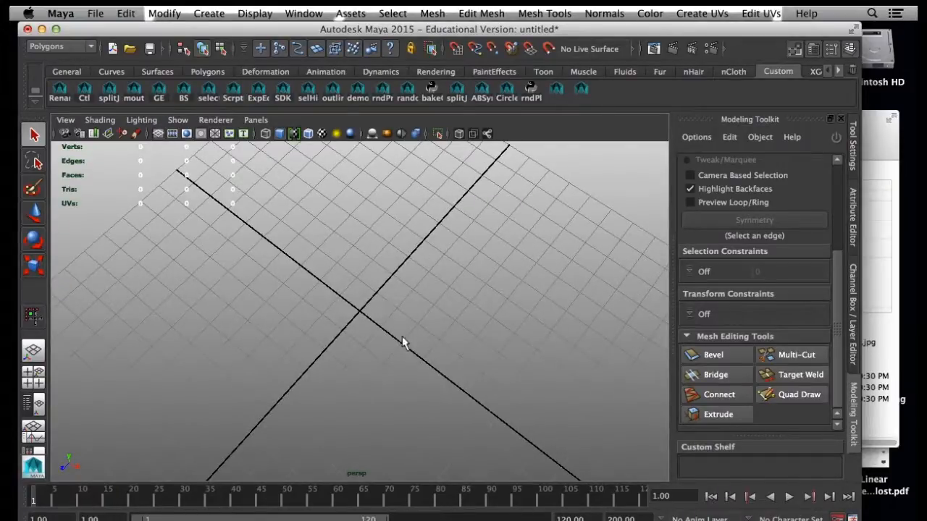
key("space")
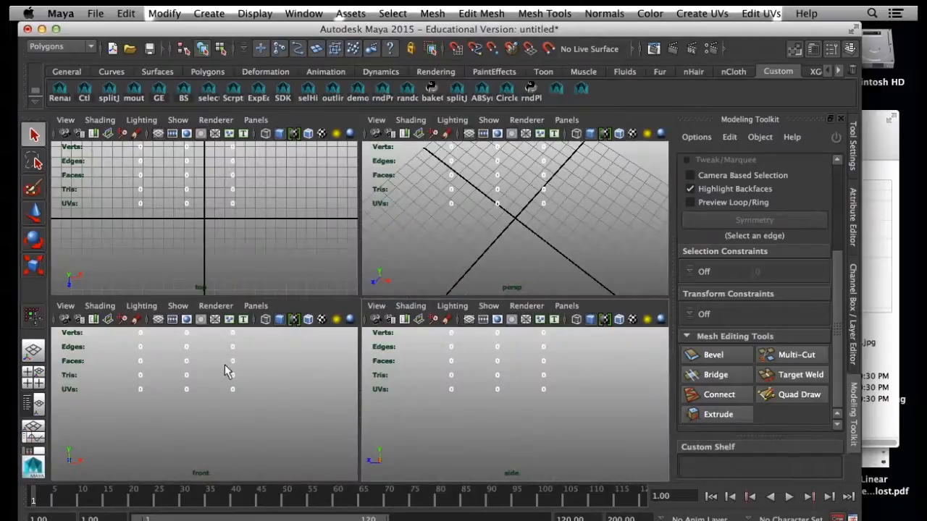
key("space")
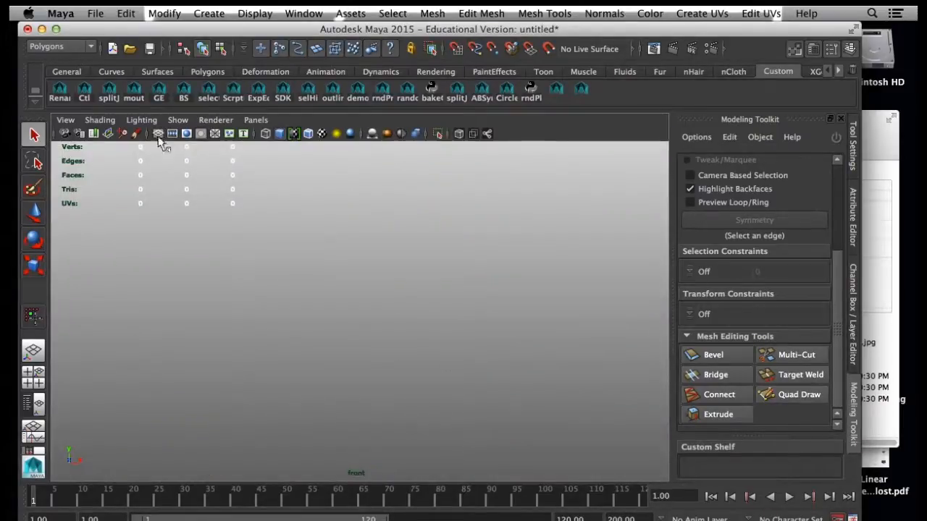
left_click(66, 119)
mouse_move(132, 311)
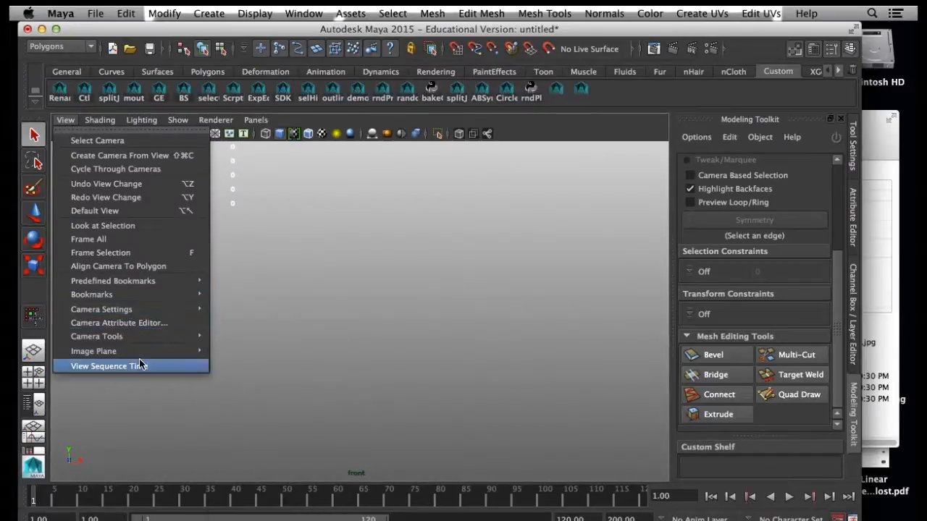
mouse_move(149, 353)
left_click(243, 361)
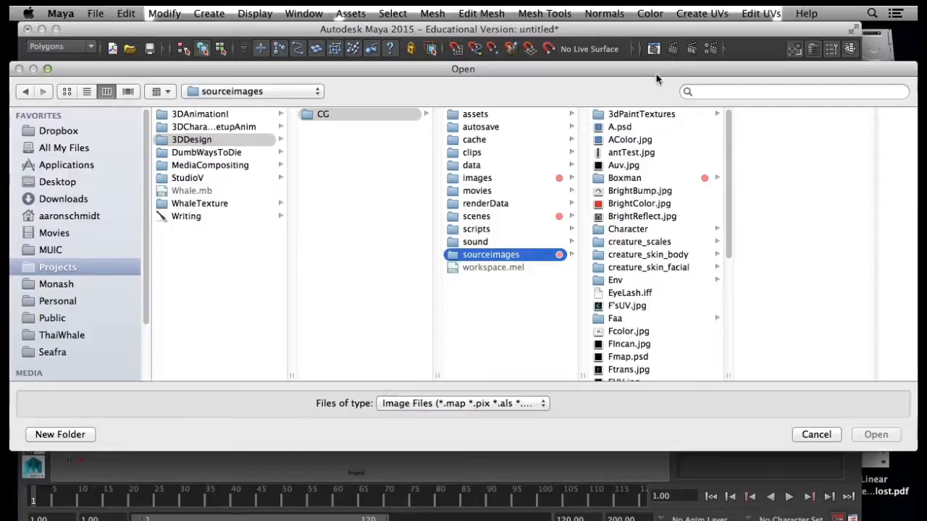
left_click_drag(656, 79, 624, 69)
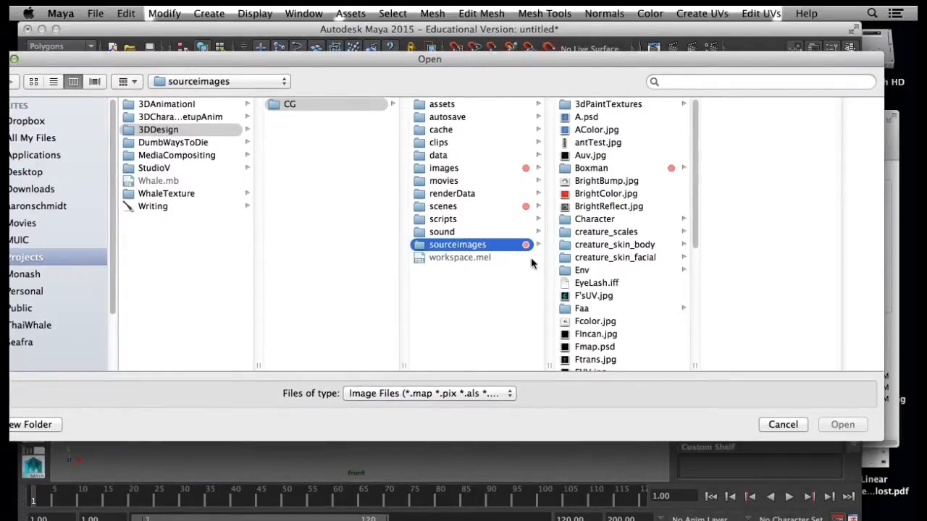
left_click(600, 170)
left_click(745, 105)
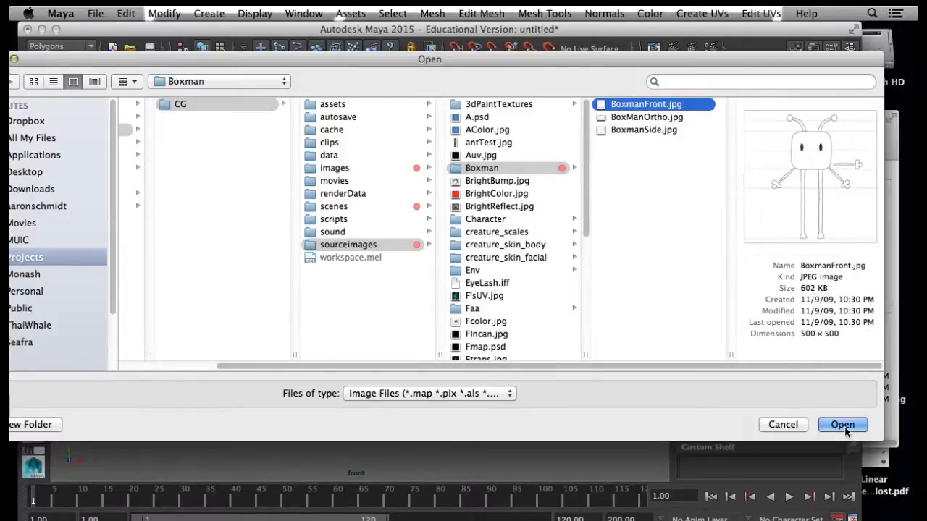
left_click(846, 427)
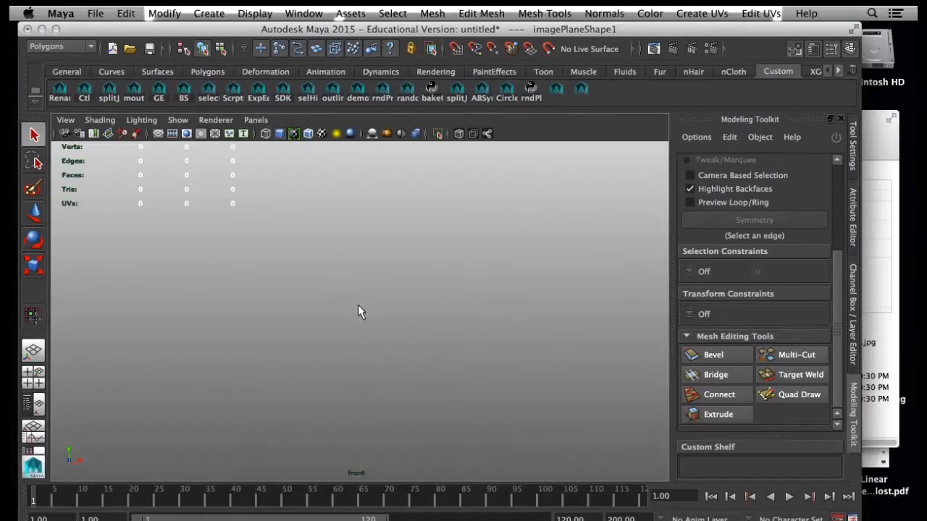
Step: Enlarge the front image plane in its attributes, trying a width of 10 and settling on a width of 6
left_click(172, 133)
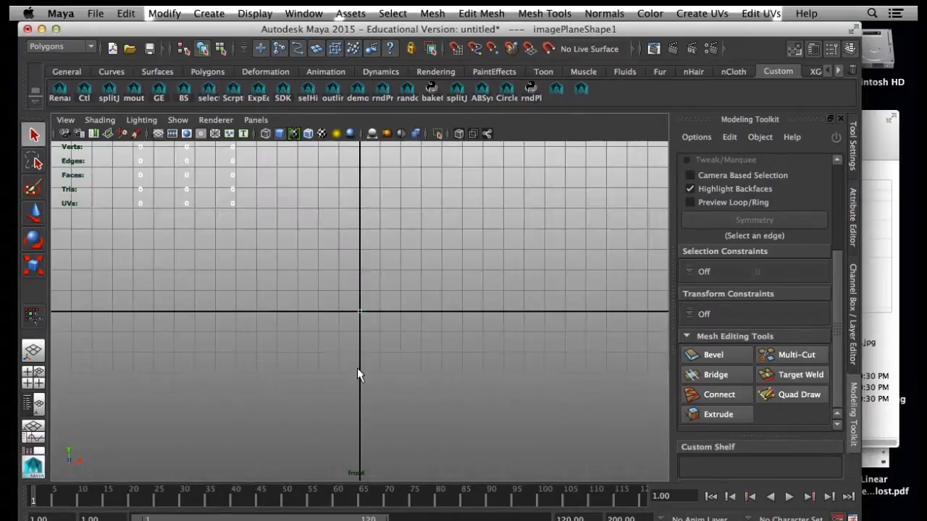
left_click(855, 191)
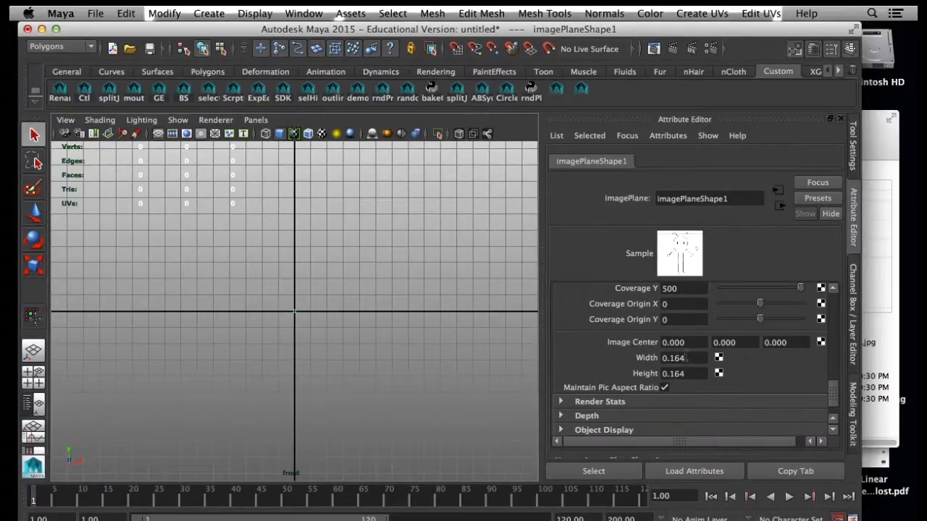
left_click_drag(694, 358, 648, 358)
type("10")
key("Return")
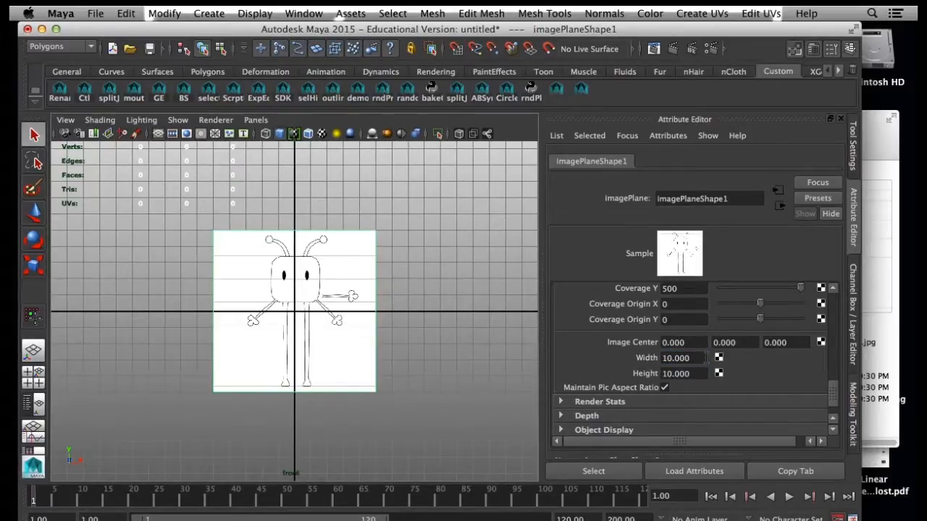
left_click_drag(706, 358, 648, 357)
type("6")
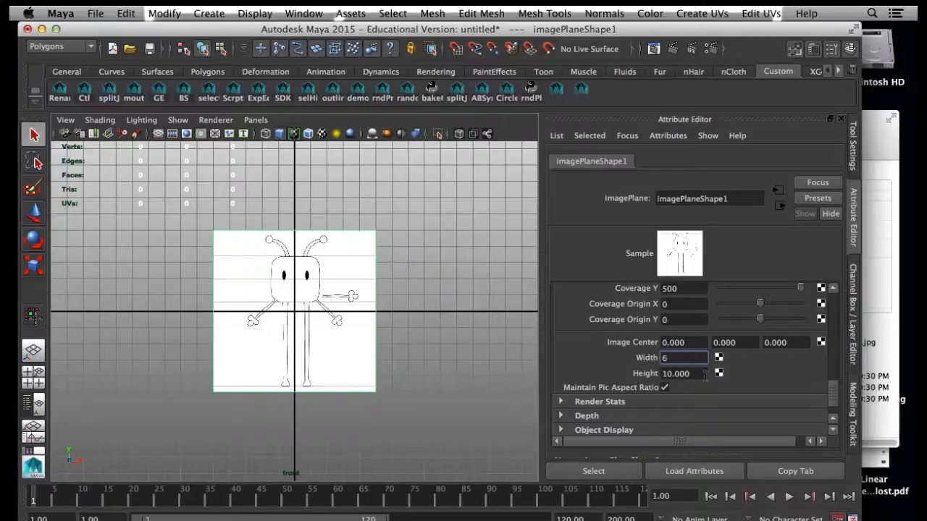
key("Tab")
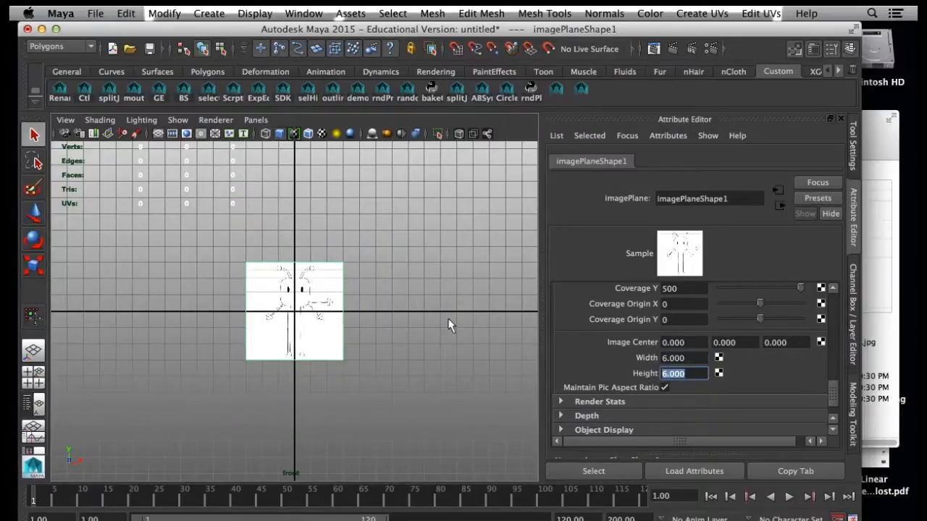
Step: Set the Y value of the front image plane's Image Center to 3
left_click_drag(753, 343, 674, 344)
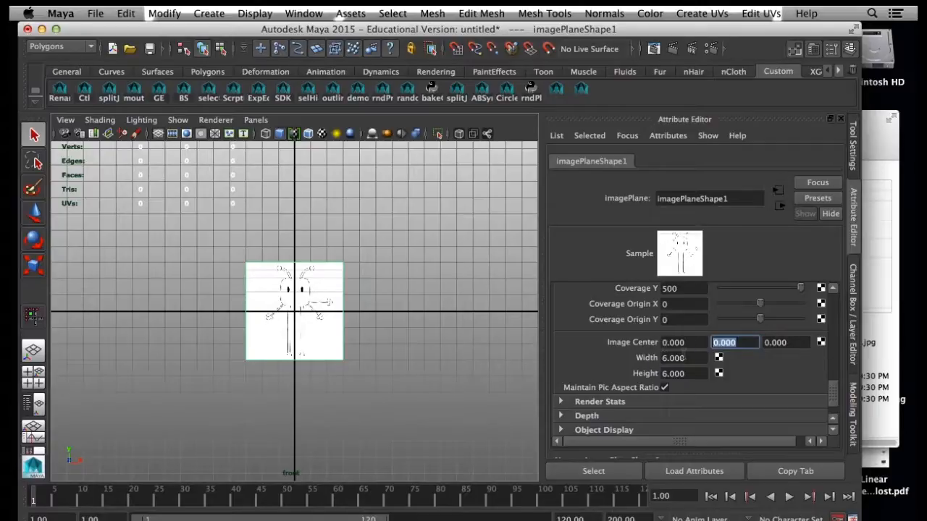
type("3")
key("Return")
Step: Align the character's feet with the ground line by setting the image plane's Image Center Y to 2.75
scroll(385, 404, "up", 8)
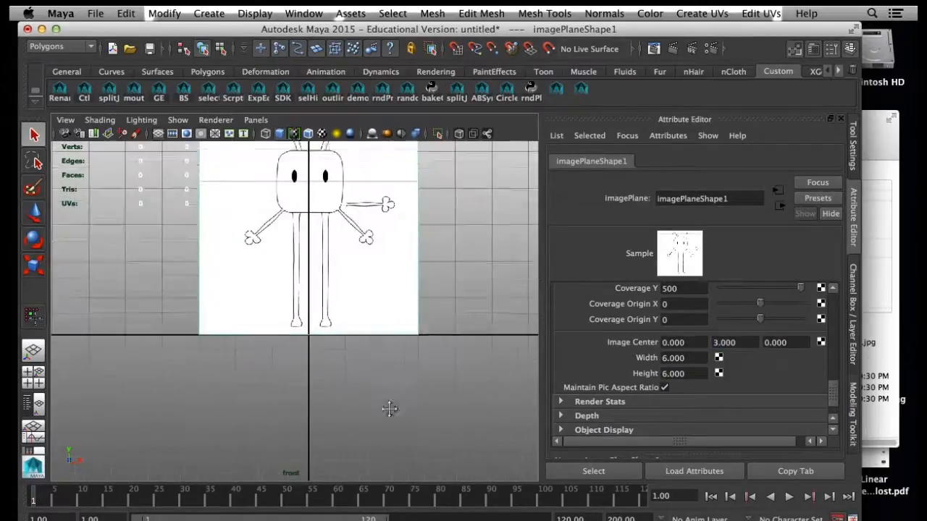
middle_click_drag(392, 426, 389, 432, "alt")
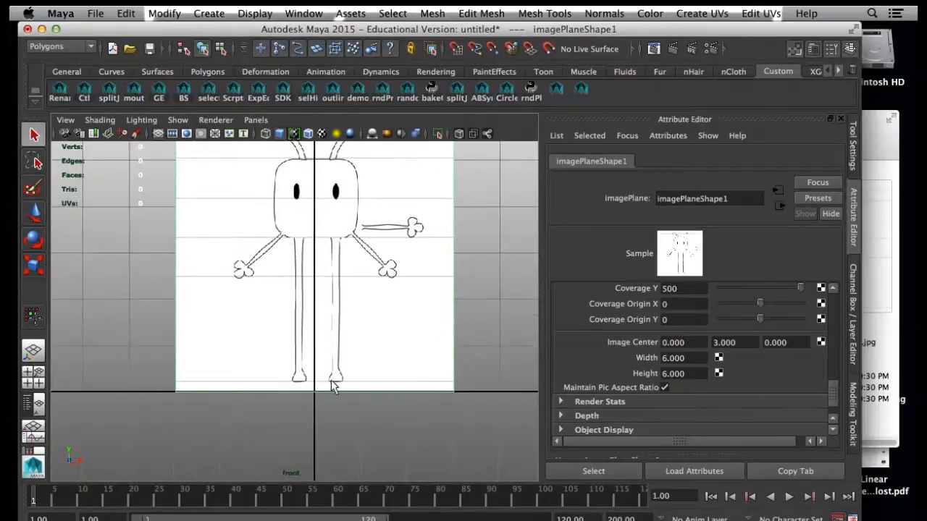
double_click(732, 343)
type("2")
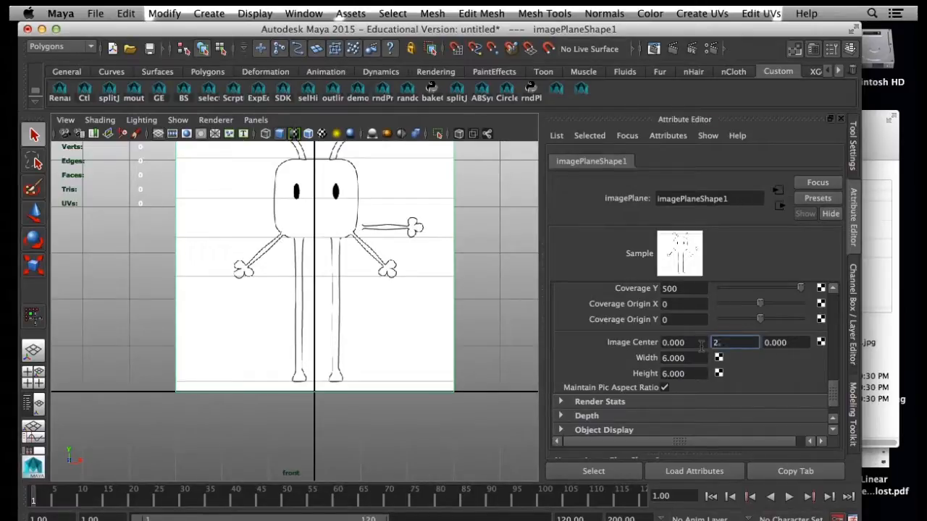
type(".75")
key("Return")
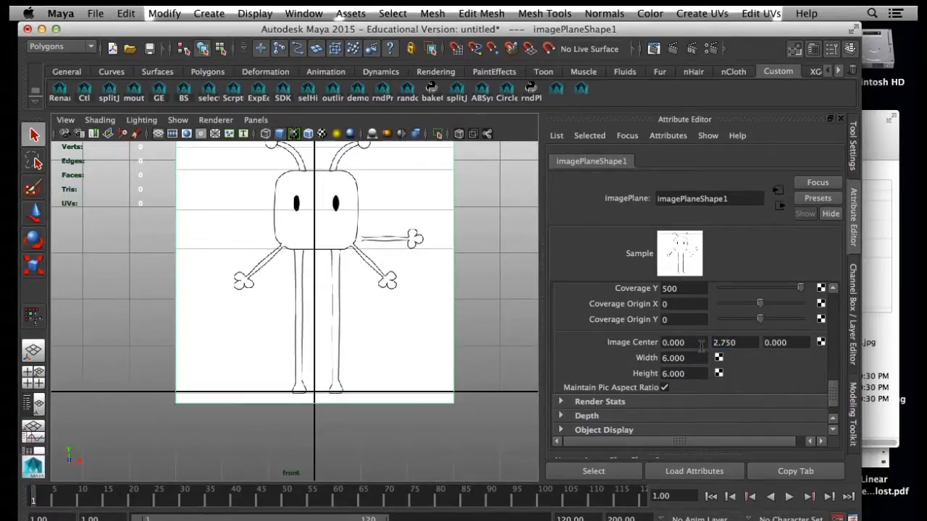
Step: Fine-tune the front image plane's Image Center Y against the ground line, trying 2.7 and settling on 2.8
left_click_drag(744, 343, 727, 346)
type("0")
key("Return")
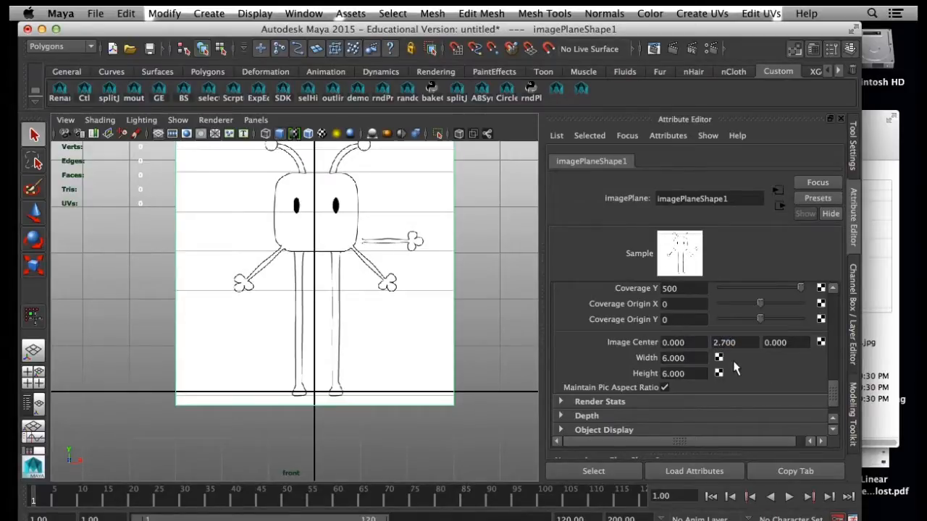
double_click(725, 343)
type("8")
key("Return")
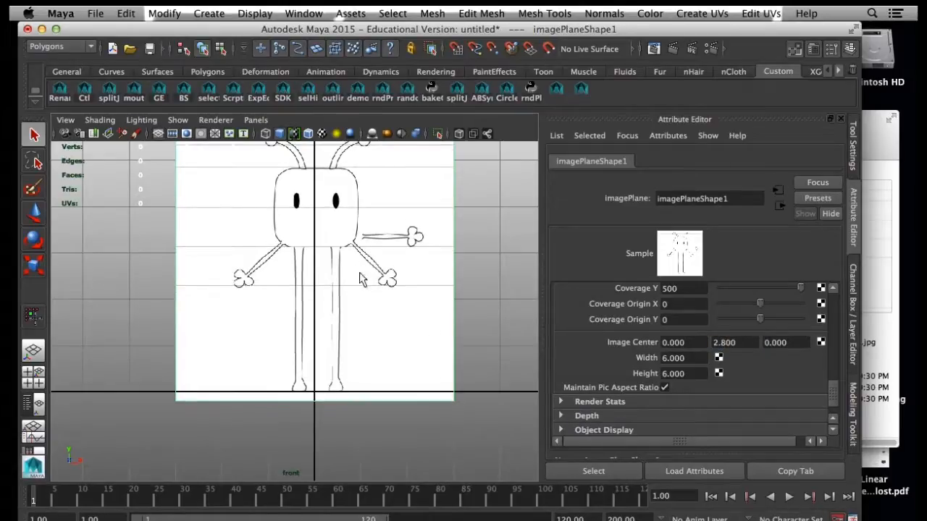
Step: Move the front image plane behind the origin by setting its Image Center Z to -6, after trying 6
key("space")
left_click(381, 223)
left_click_drag(382, 223, 456, 154, "alt")
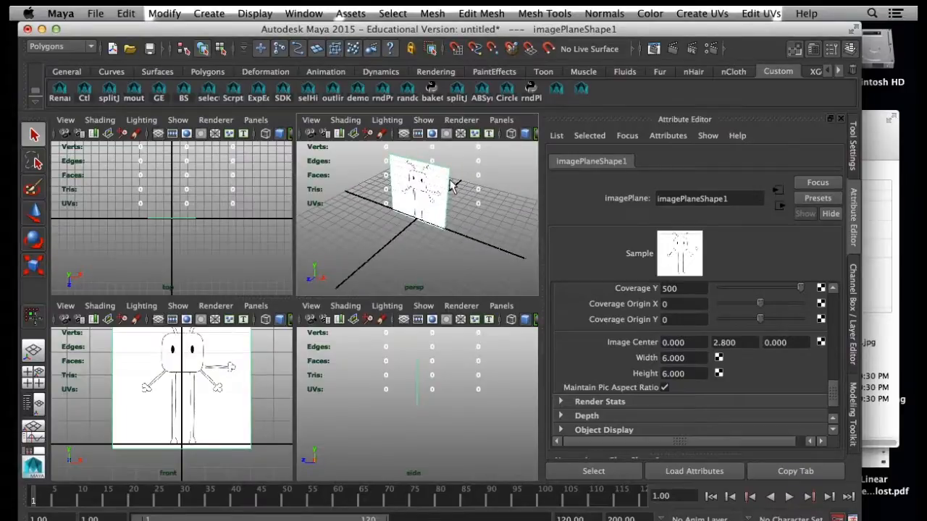
left_click_drag(800, 342, 745, 342)
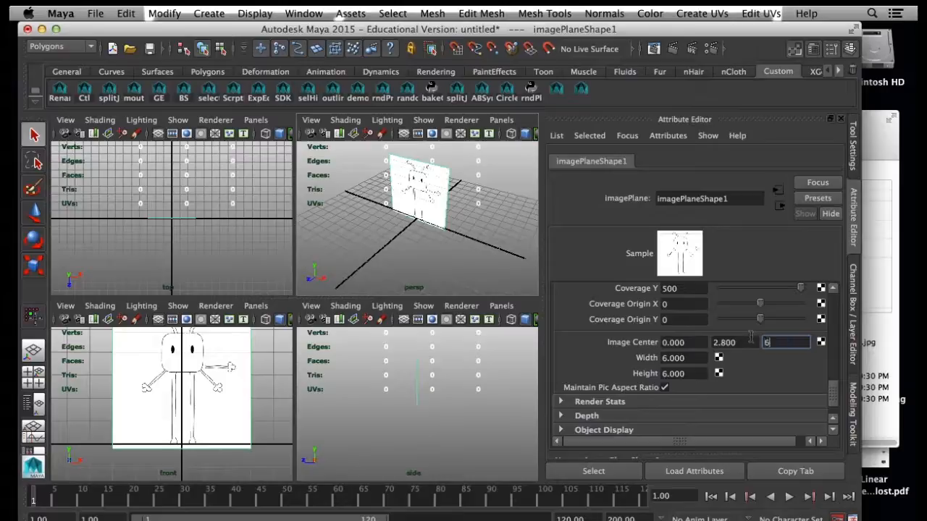
type("6")
key("Return")
left_click(766, 342)
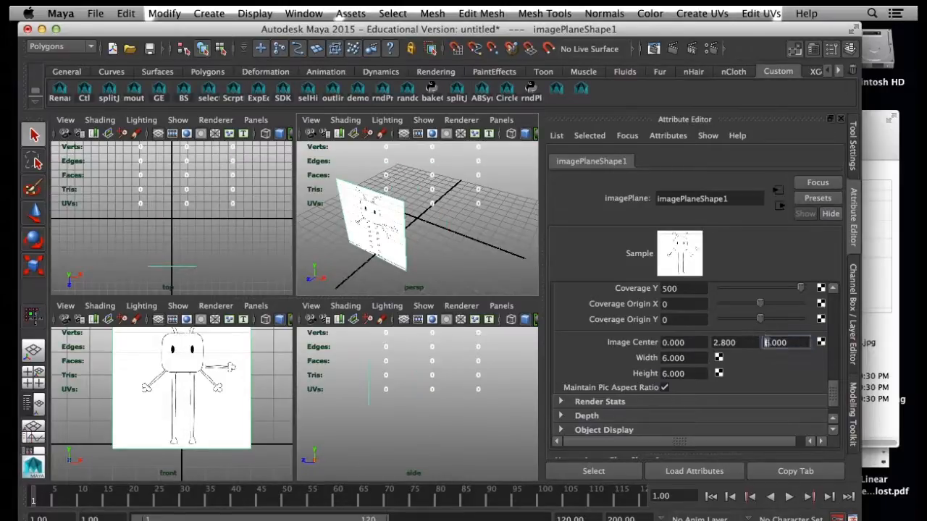
key("Return")
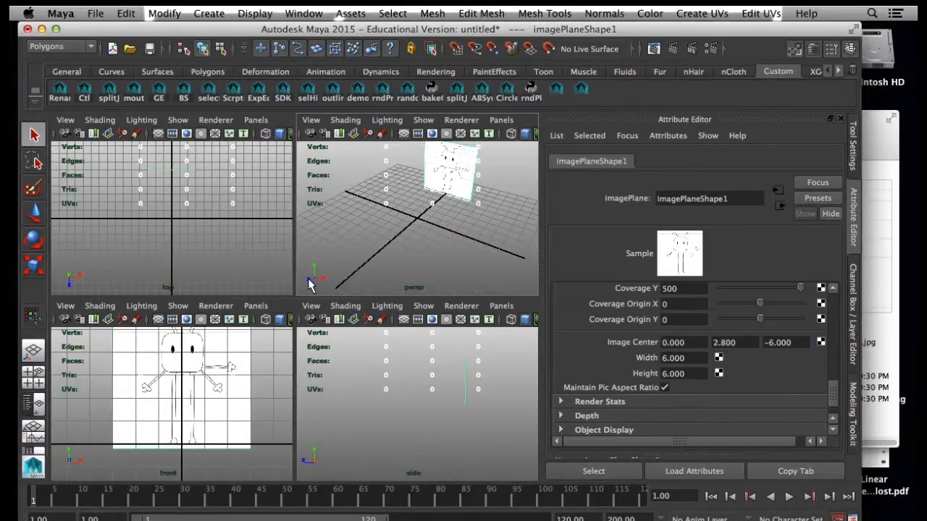
left_click_drag(405, 263, 439, 255, "alt")
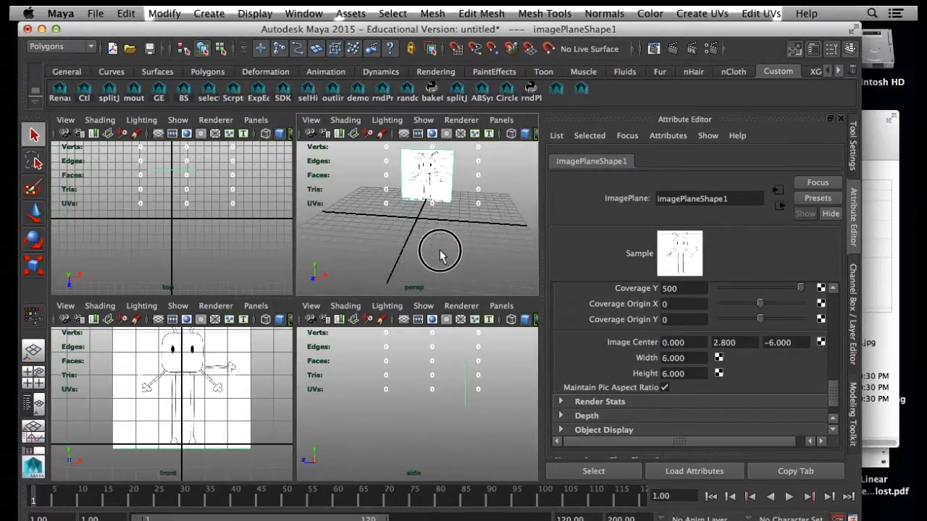
Step: Import BoxmanSide.jpg from the Boxman folder in sourceimages as an image plane in the side view
left_click(349, 403)
left_click(311, 307)
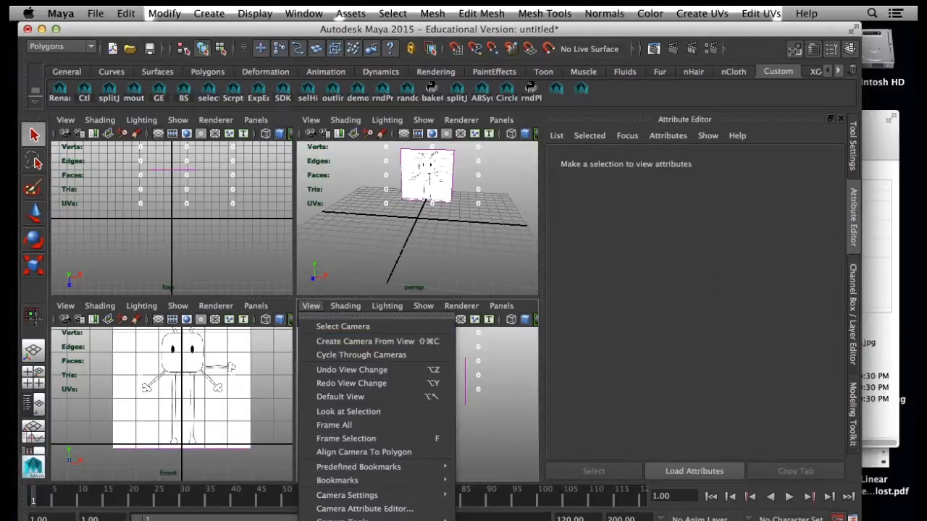
left_click(484, 454)
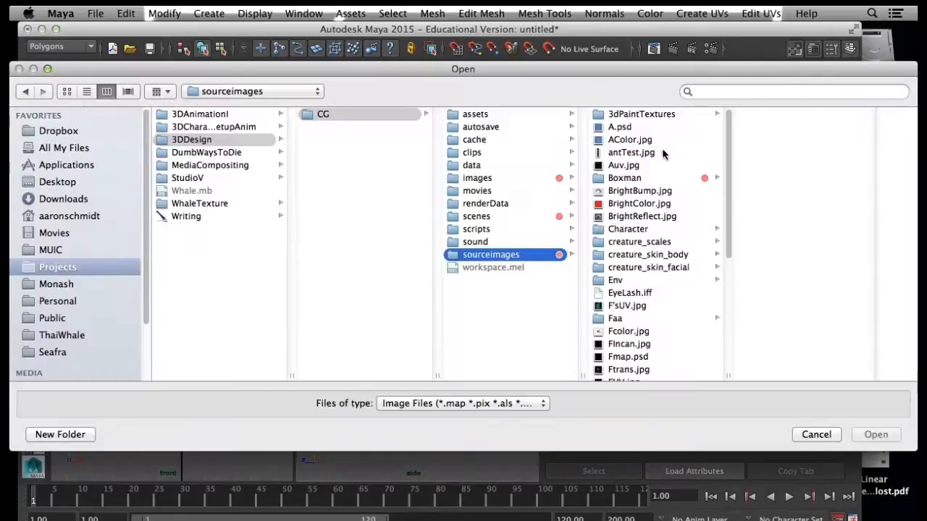
left_click(624, 177)
left_click(783, 140)
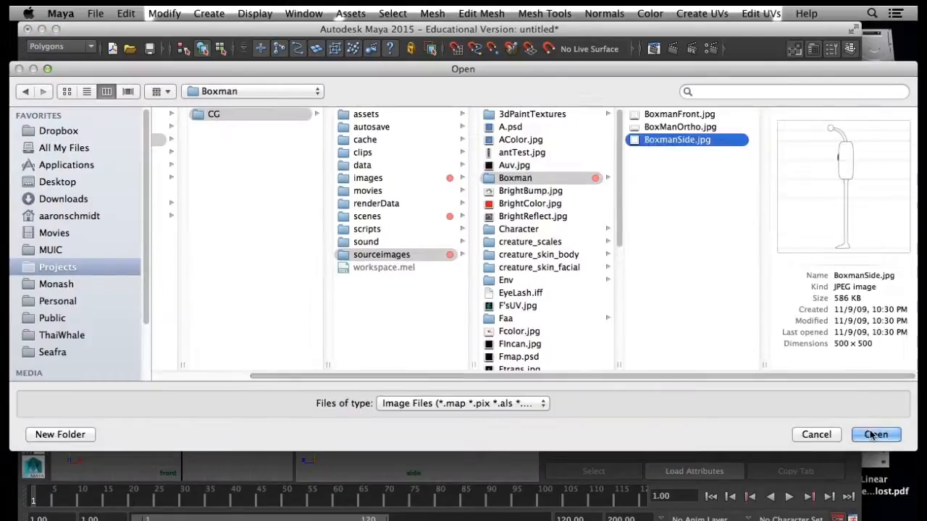
key("Return")
Step: Set the side image plane's width to 6, keeping its aspect ratio
left_click(639, 357)
type("6")
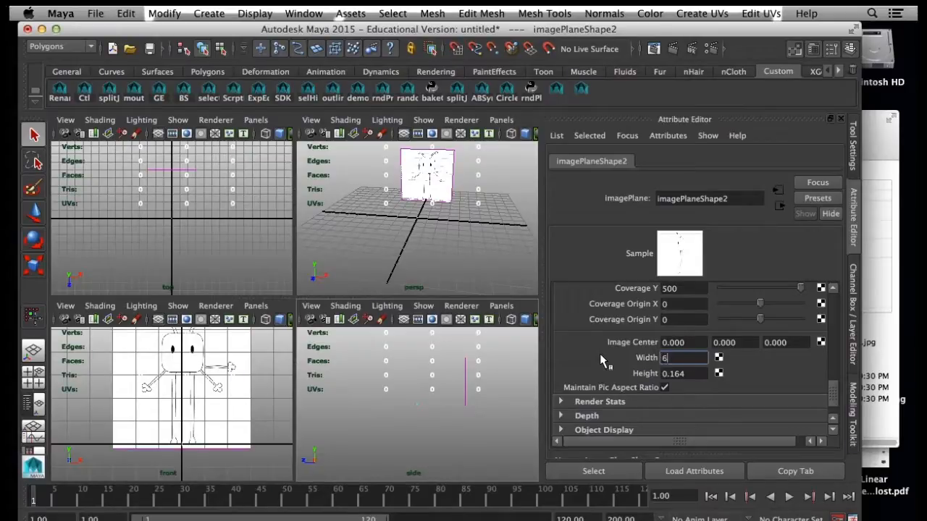
key("Return")
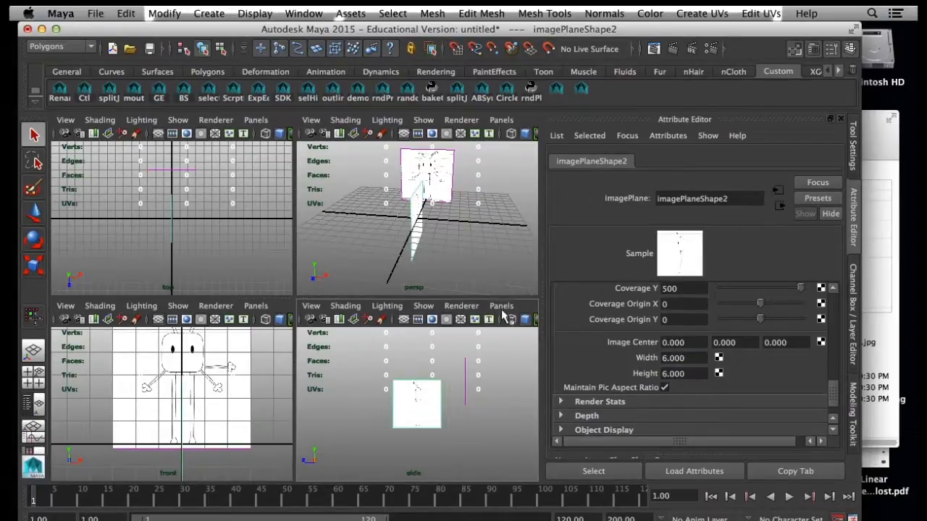
Step: Raise the side image plane to match the front one by setting its Image Center Y to 2.8
left_click_drag(741, 343, 680, 343)
left_click(247, 400)
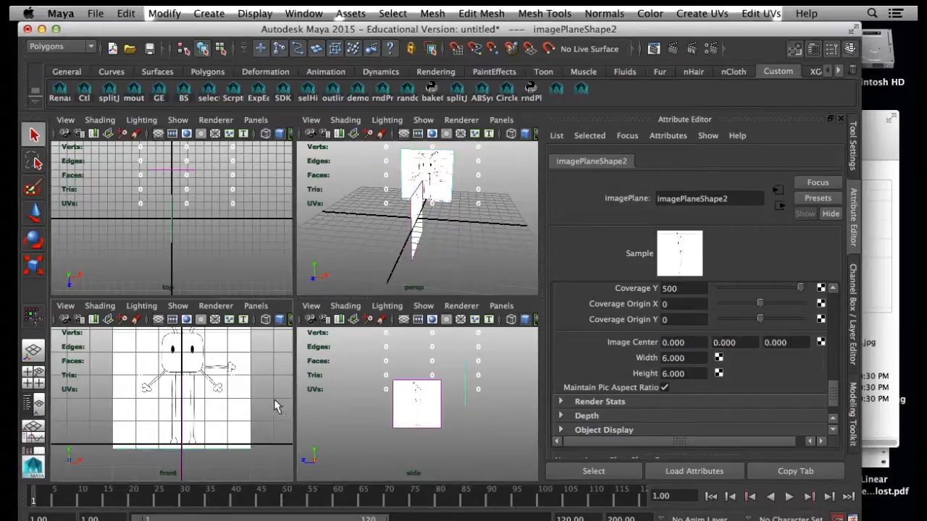
left_click(424, 250)
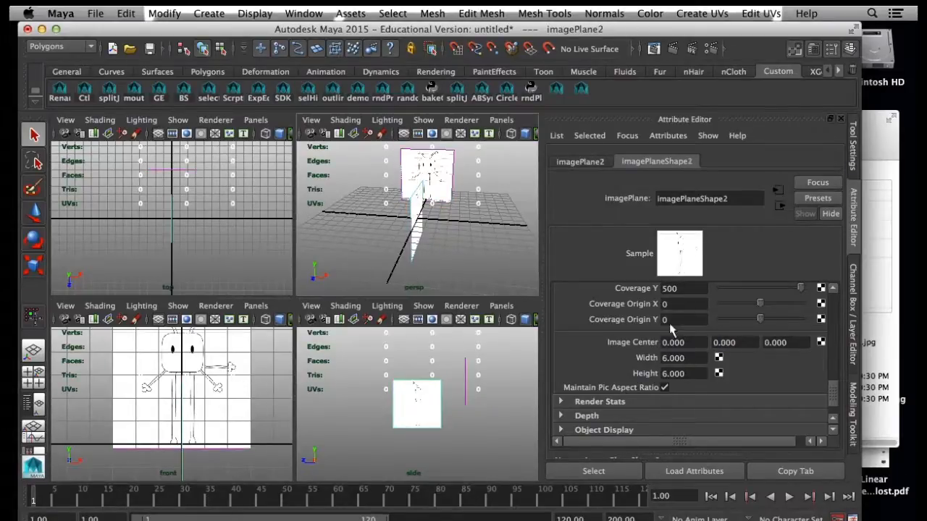
left_click_drag(753, 344, 681, 344)
type("2")
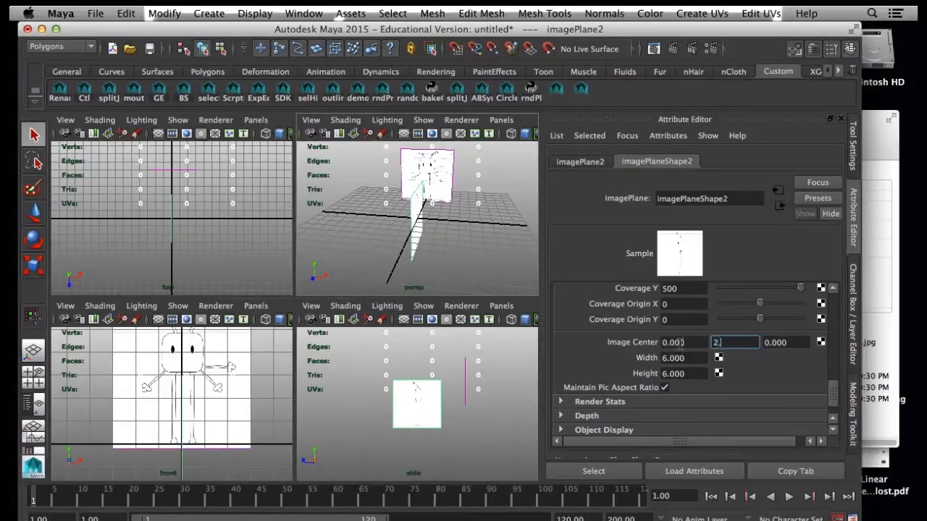
type(".8")
key("Return")
Step: Shift the side image plane away from the origin by setting its Image Center X to -6
left_click_drag(421, 262, 389, 266, "alt")
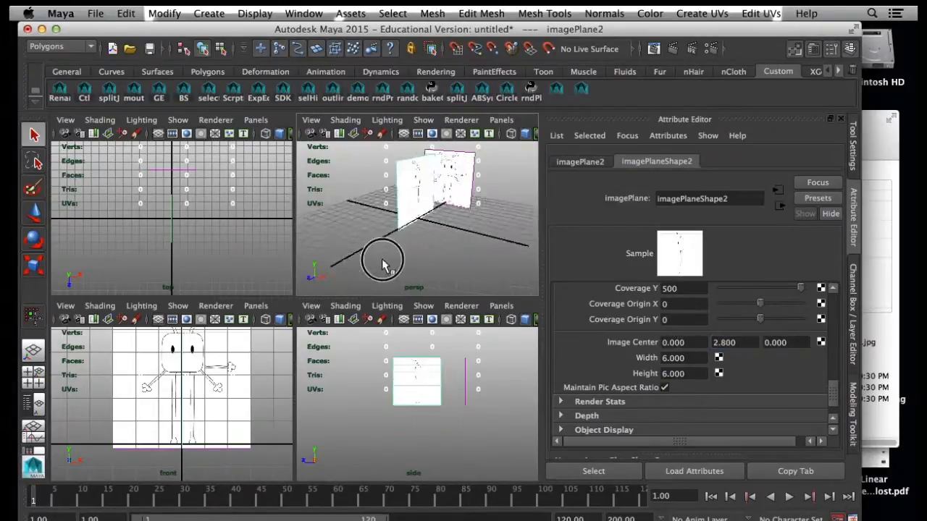
right_click_drag(389, 265, 422, 266, "alt")
left_click_drag(422, 266, 447, 262, "alt")
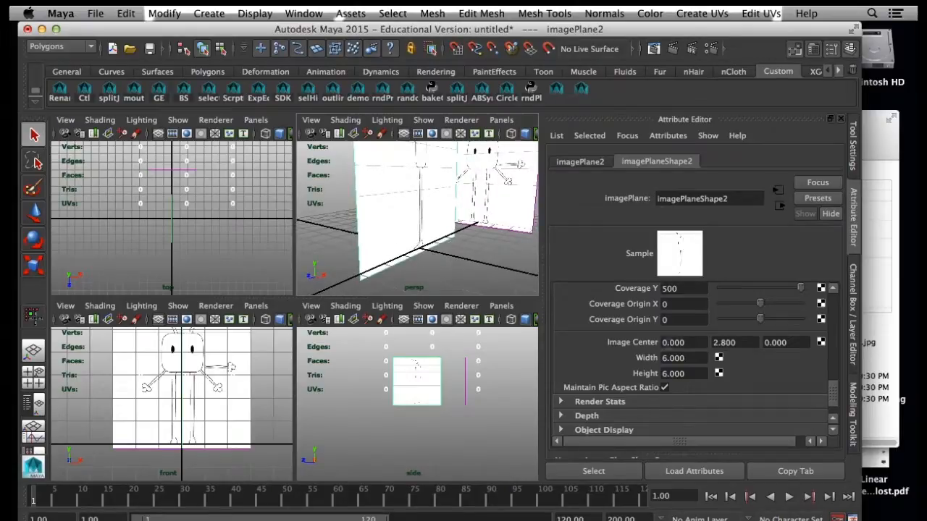
left_click_drag(700, 342, 640, 344)
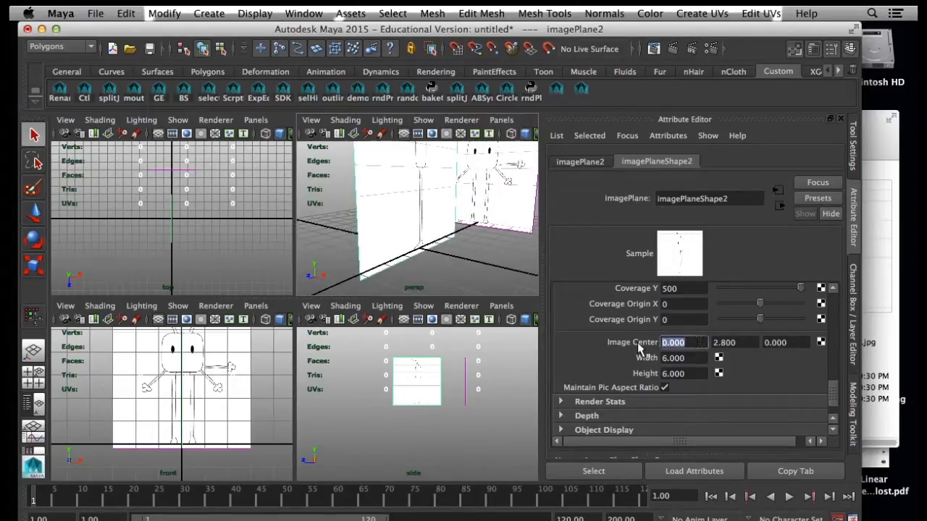
type("-6")
key("Return")
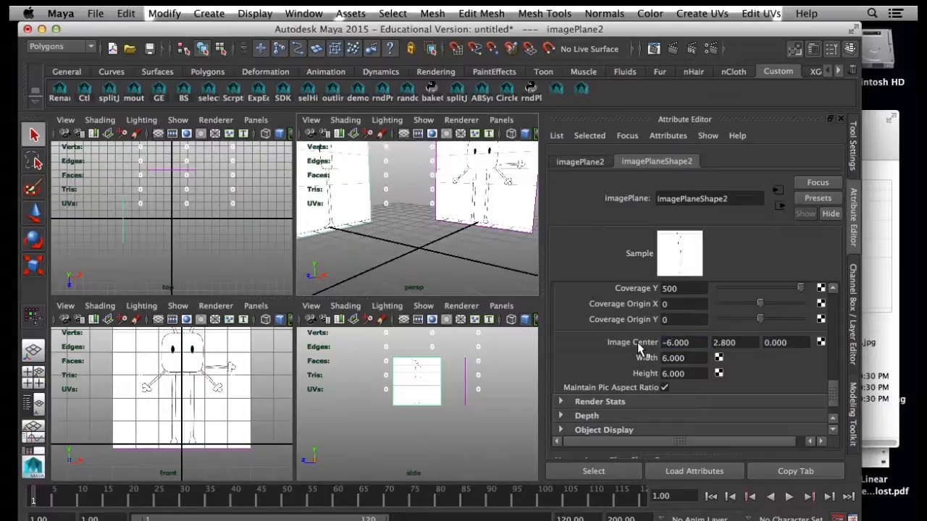
Step: Examine the placement of both image planes in perspective and compare the character's head in the front and side views
left_click_drag(438, 264, 378, 184, "alt")
left_click_drag(488, 187, 410, 223, "alt")
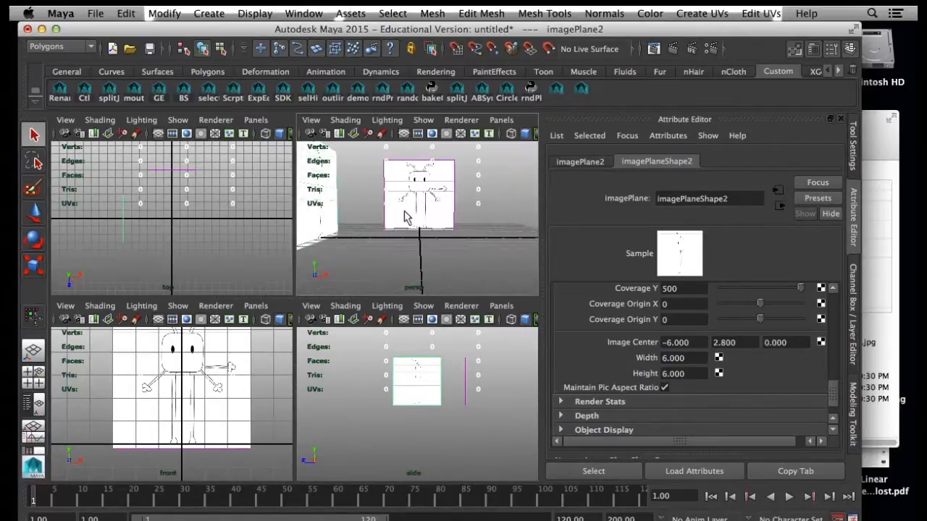
key("f")
left_click(403, 321)
scroll(414, 386, "up", 4)
middle_click_drag(414, 384, 407, 404, "alt")
scroll(405, 414, "down", 2)
middle_click_drag(168, 348, 178, 378, "alt")
scroll(172, 377, "up", 2)
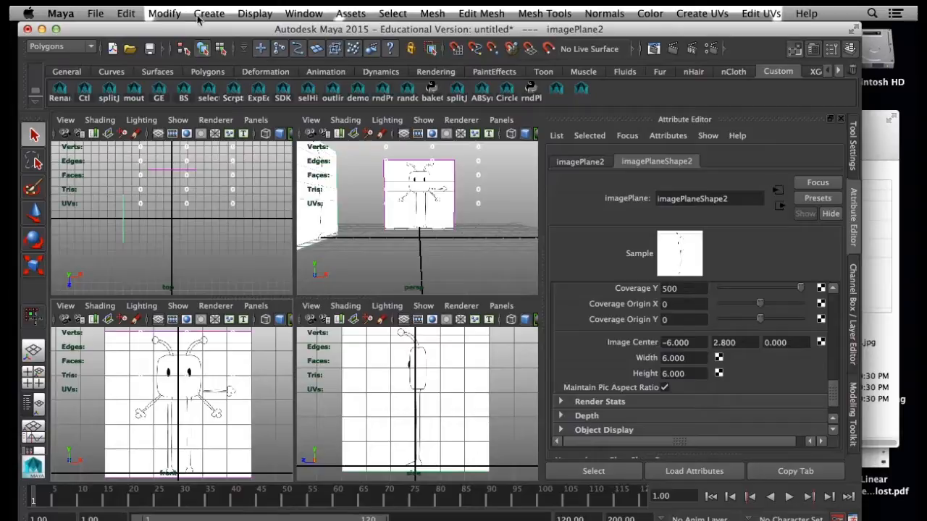
key("space")
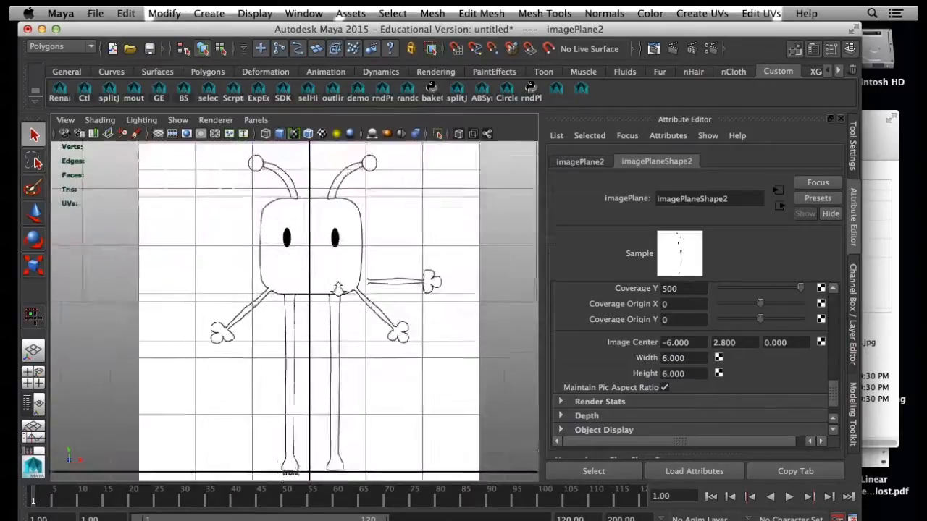
scroll(338, 288, "up", 3)
middle_click_drag(379, 263, 395, 353, "alt")
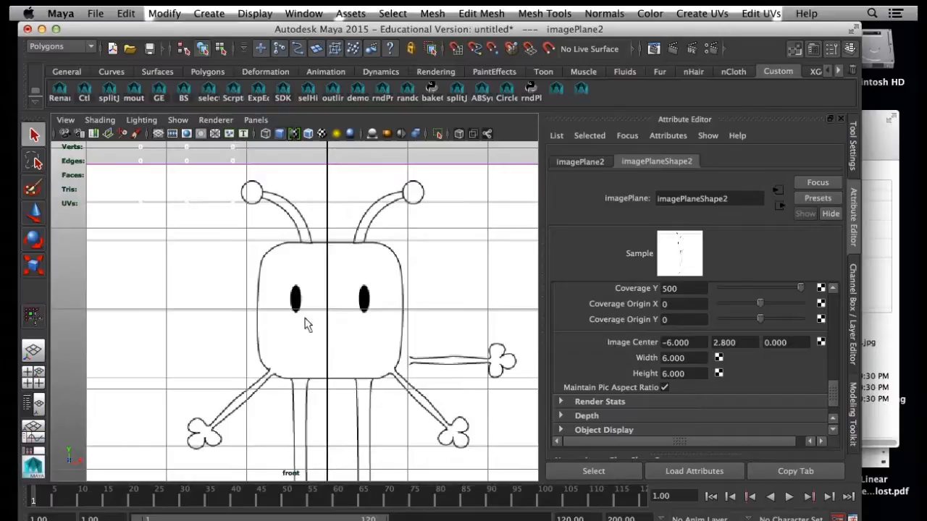
key("space")
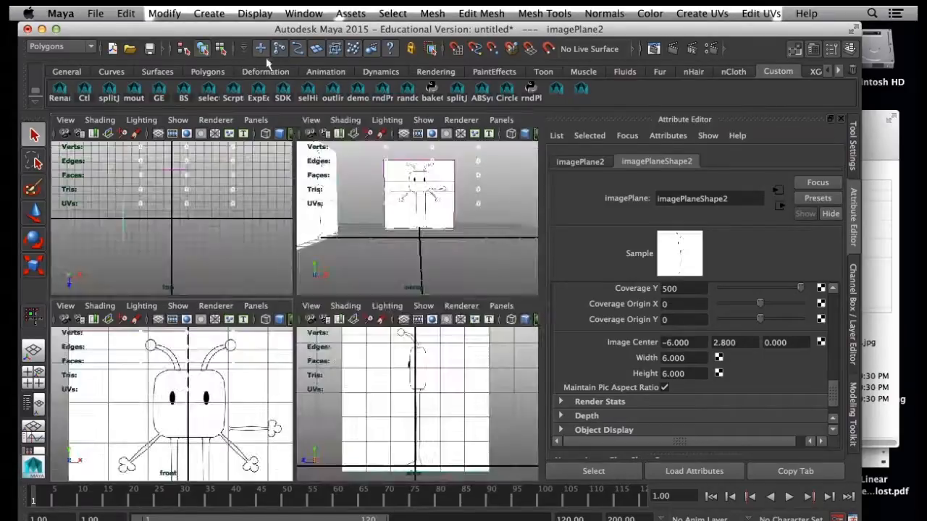
Step: Create a polygon cube and move it straight up onto the character's head in the front view
left_click(209, 13)
mouse_move(217, 54)
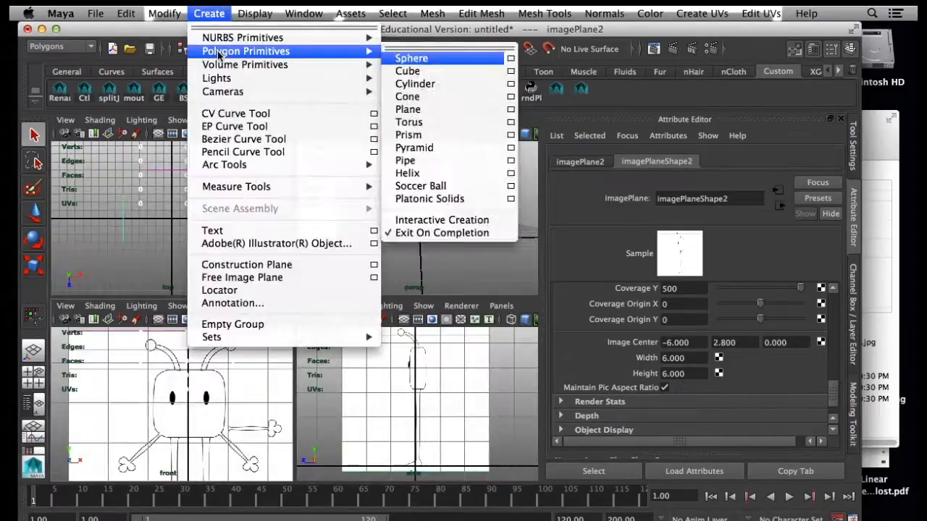
left_click(409, 71)
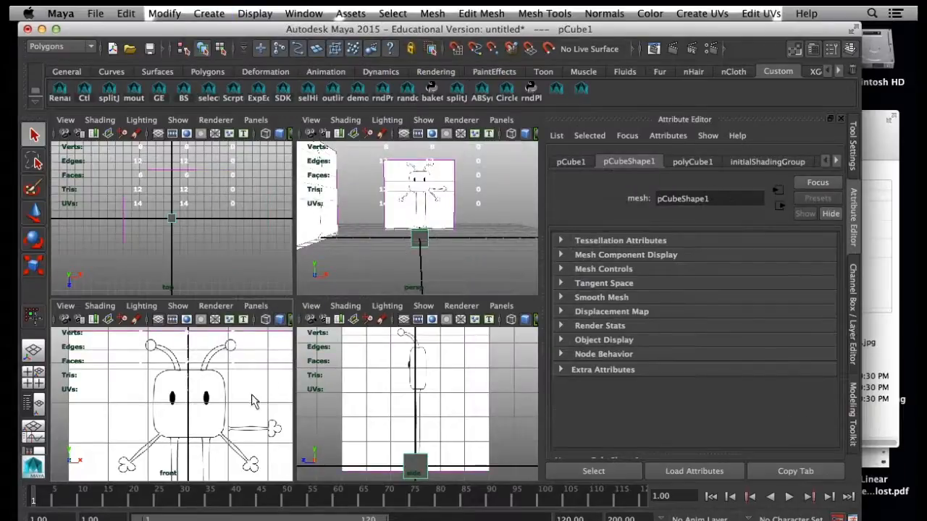
key("space")
middle_click_drag(273, 397, 266, 279, "alt")
scroll(256, 361, "down", 5)
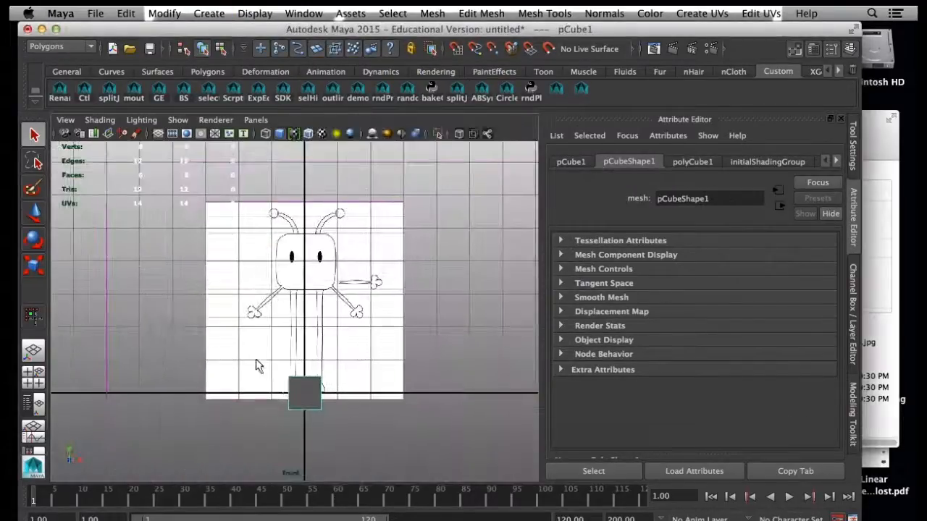
key("w")
left_click_drag(307, 346, 304, 216)
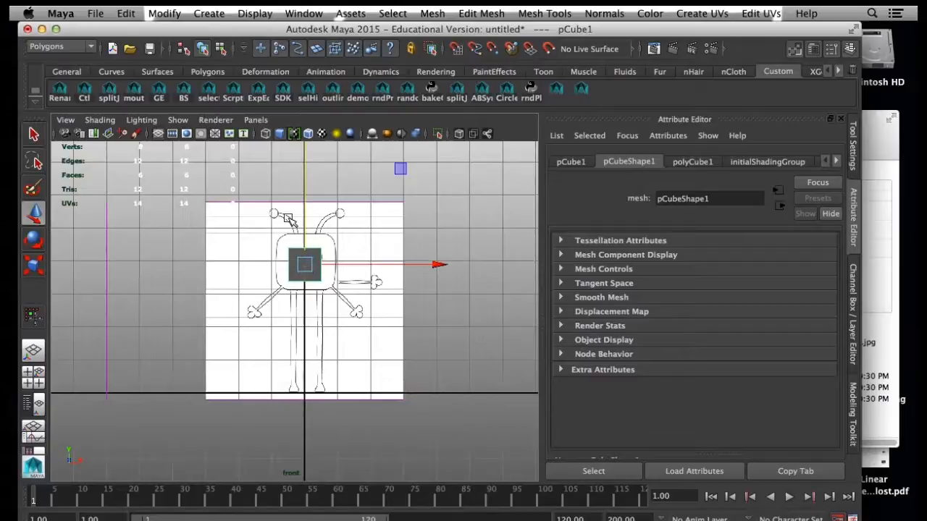
Step: Turn on Wireframe on Shaded and X-Ray shading in the front view so the drawing shows through the cube
scroll(452, 341, "up", 5)
middle_click_drag(355, 300, 355, 356, "alt")
right_click_drag(356, 356, 391, 364, "alt")
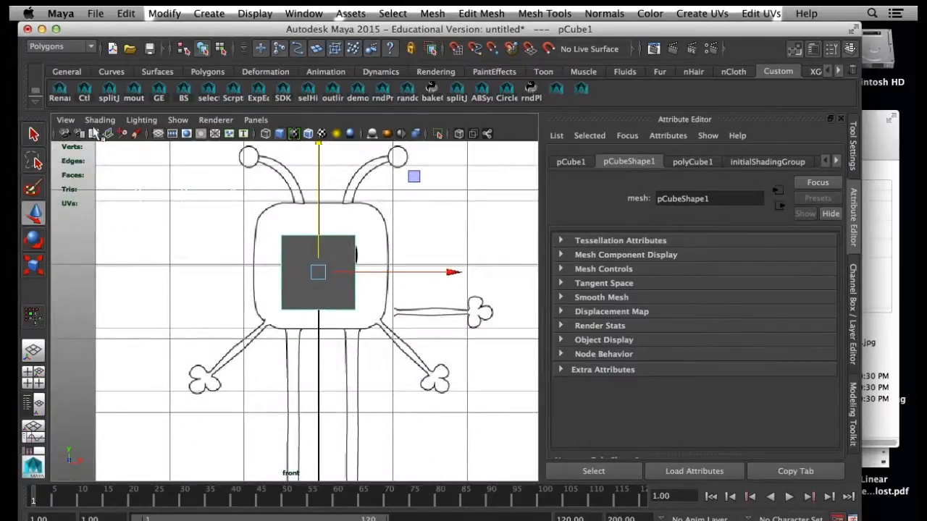
left_click(100, 120)
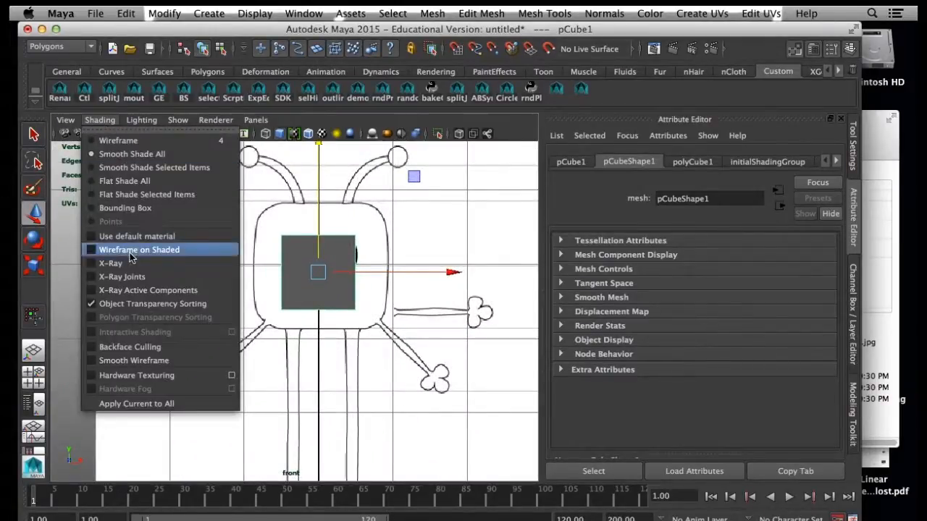
left_click(128, 251)
left_click(100, 121)
left_click(124, 266)
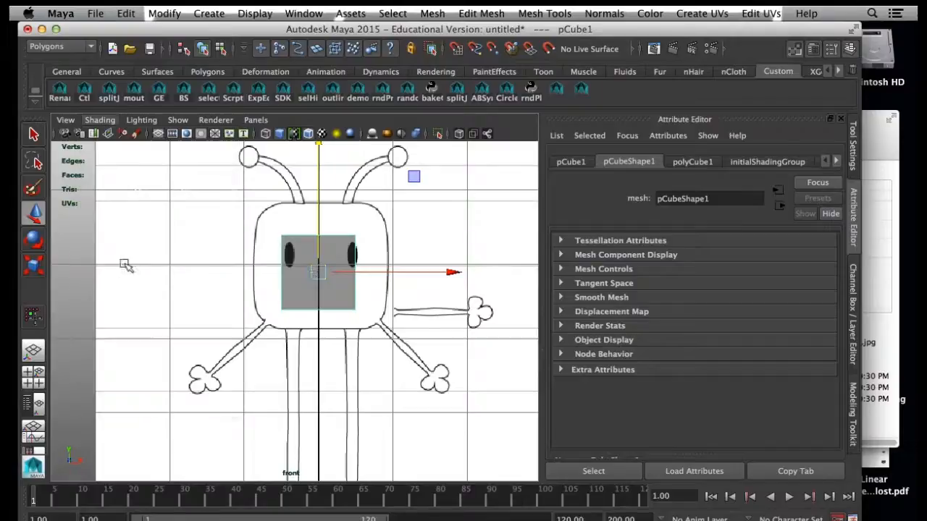
Step: Scale the cube equally in X and Y to match the width of the head in the front drawing
key("r")
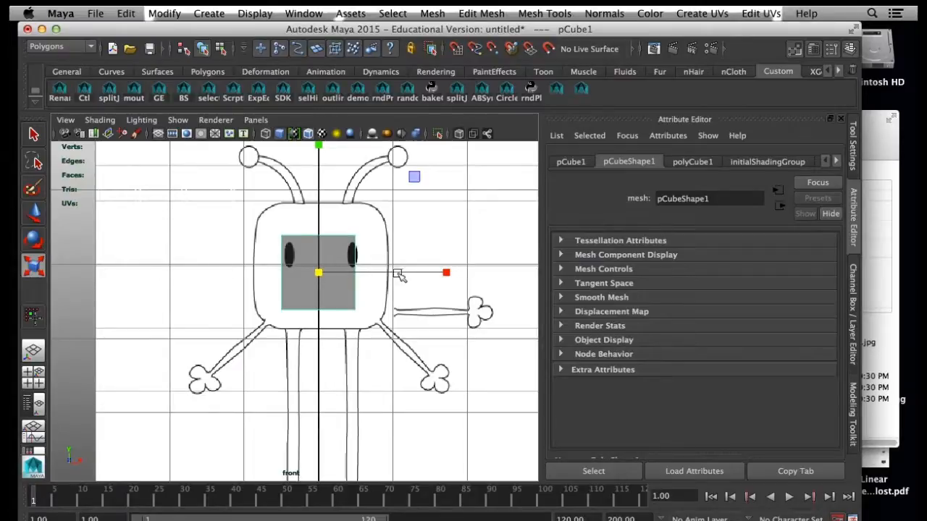
left_click_drag(417, 178, 468, 163)
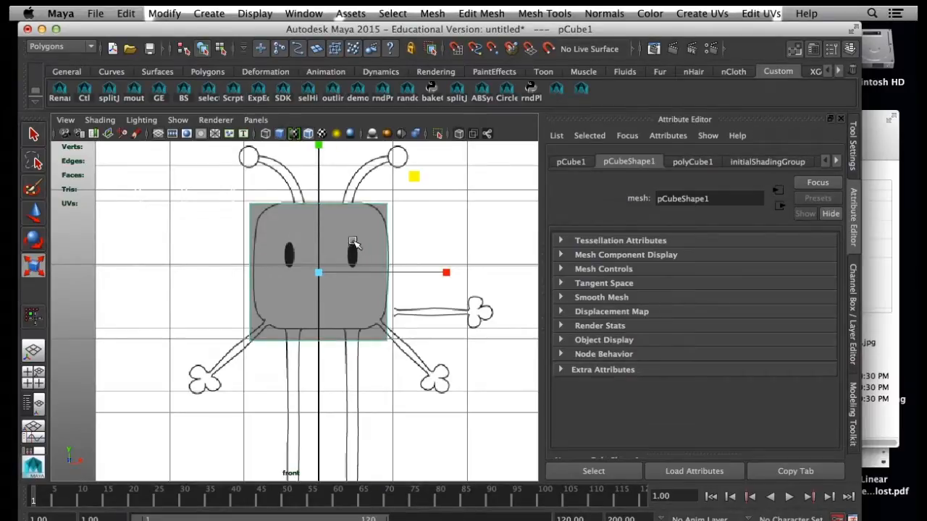
left_click(414, 178)
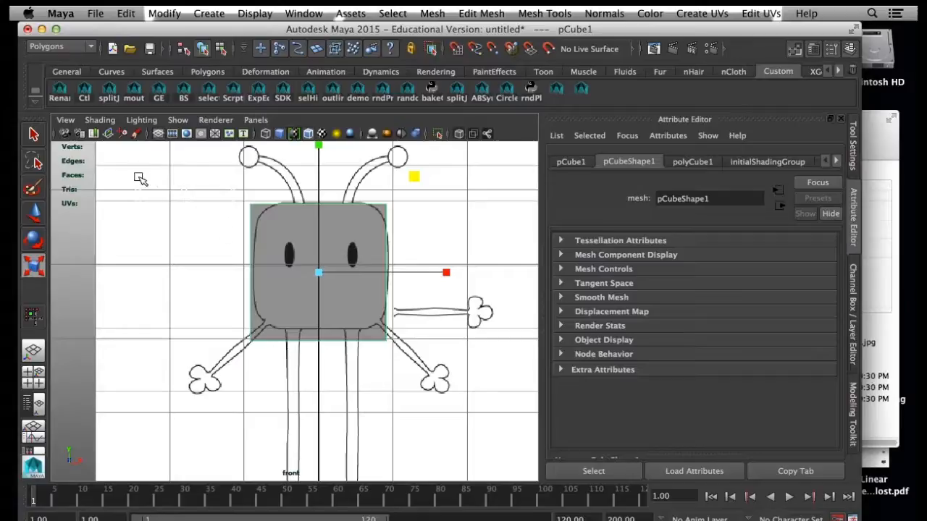
Step: Select the front image plane and shift it sideways by setting its Image Center X to -2
left_click(99, 201)
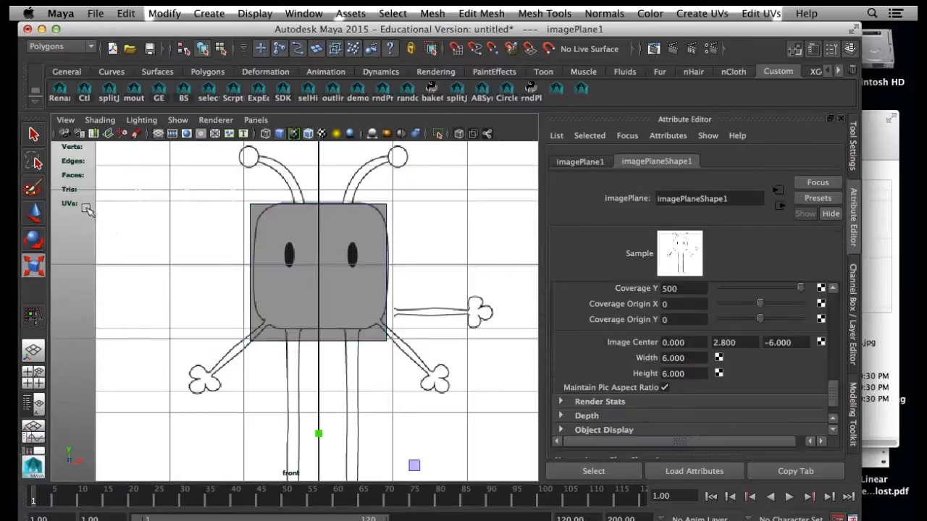
left_click(85, 262)
left_click(561, 159)
left_click(638, 161)
left_click(673, 342)
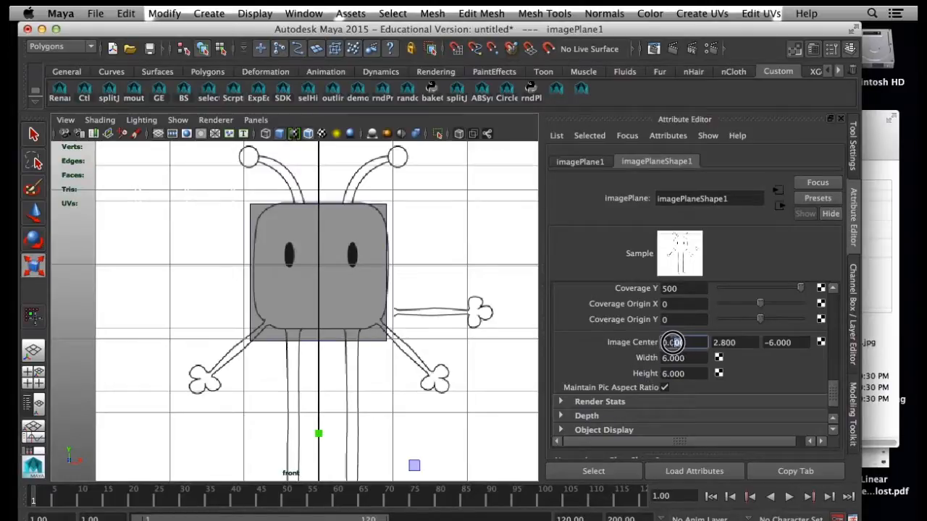
type("-2")
key("Return")
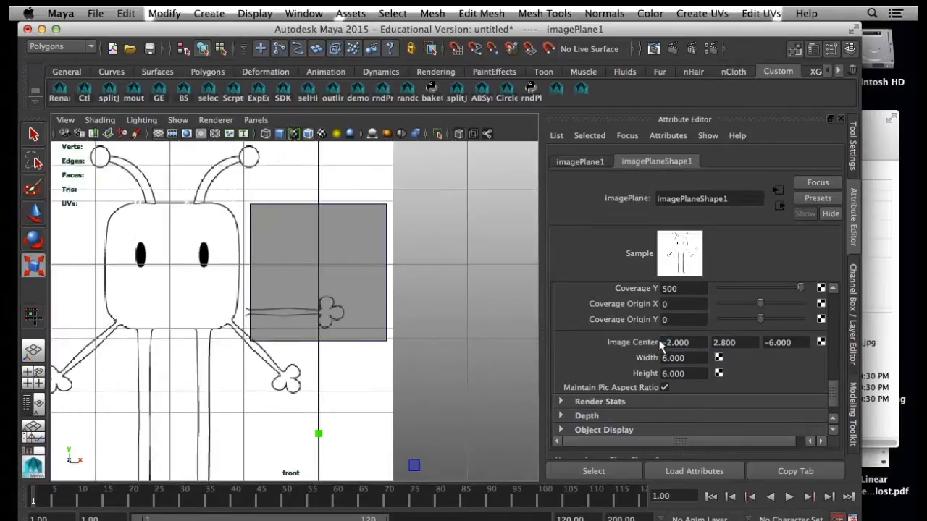
Step: Fine-tune the front image plane's Image Center X to -0.04 so the drawn head lines up with the cube
left_click(664, 343)
type("-")
type("0.2")
key("Return")
left_click_drag(675, 344, 685, 342)
type("05")
key("Return")
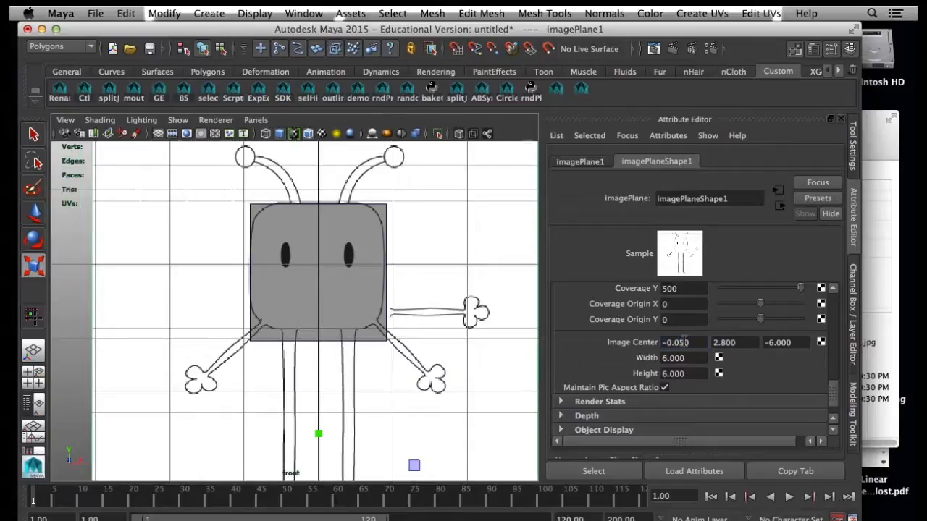
left_click_drag(690, 344, 680, 344)
type("40")
key("Return")
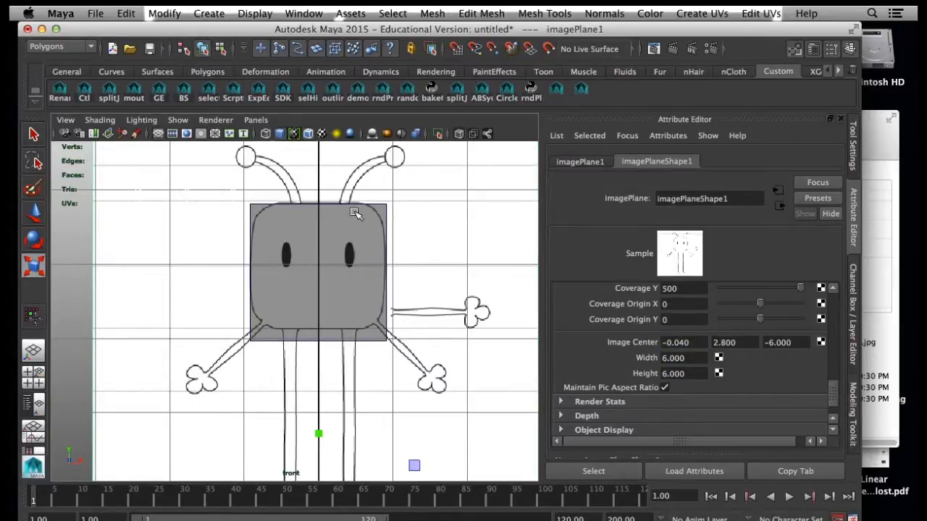
Step: Move the cube slightly upward and scale it down in Y to match the head's height in the front drawing
left_click(373, 249)
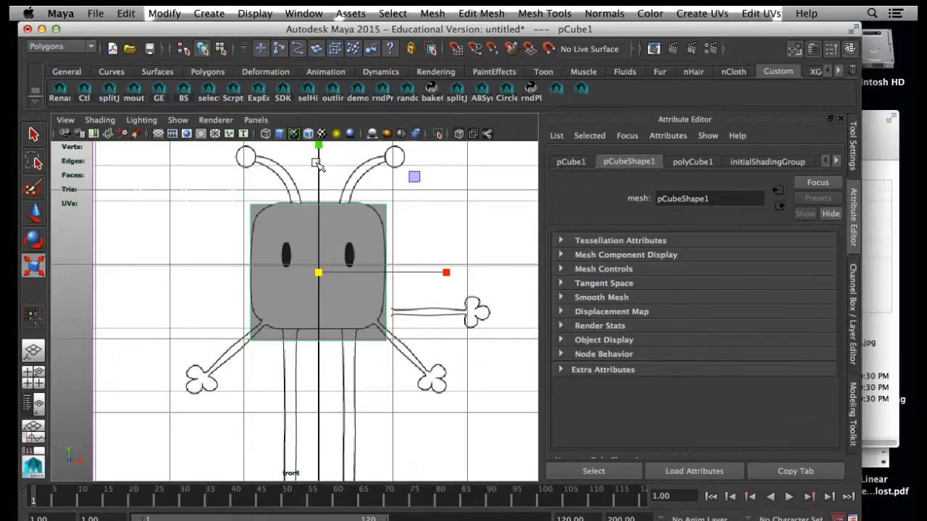
key("w")
left_click_drag(322, 174, 322, 176)
key("r")
middle_click_drag(329, 193, 330, 208, "alt")
left_click_drag(321, 155, 320, 171)
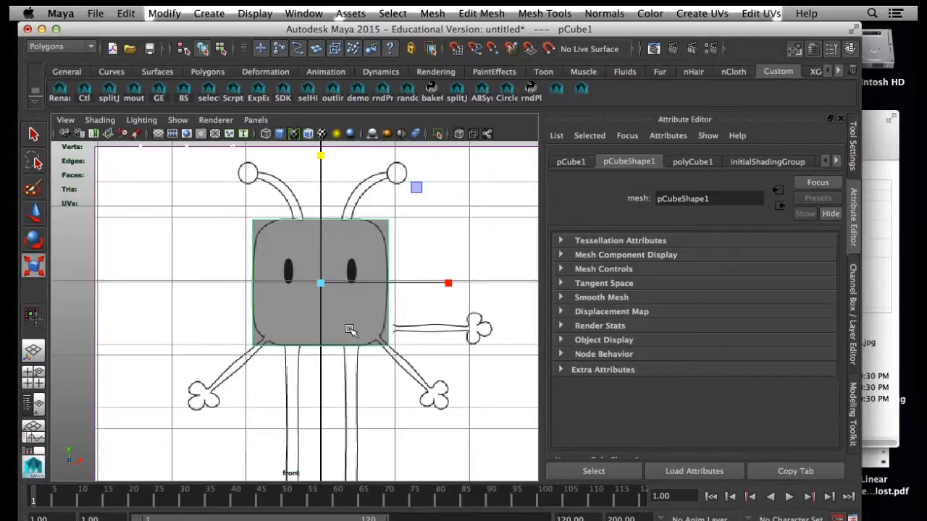
Step: Turn on Wireframe on Shaded and X-Ray shading in the side view
key("space")
key("space")
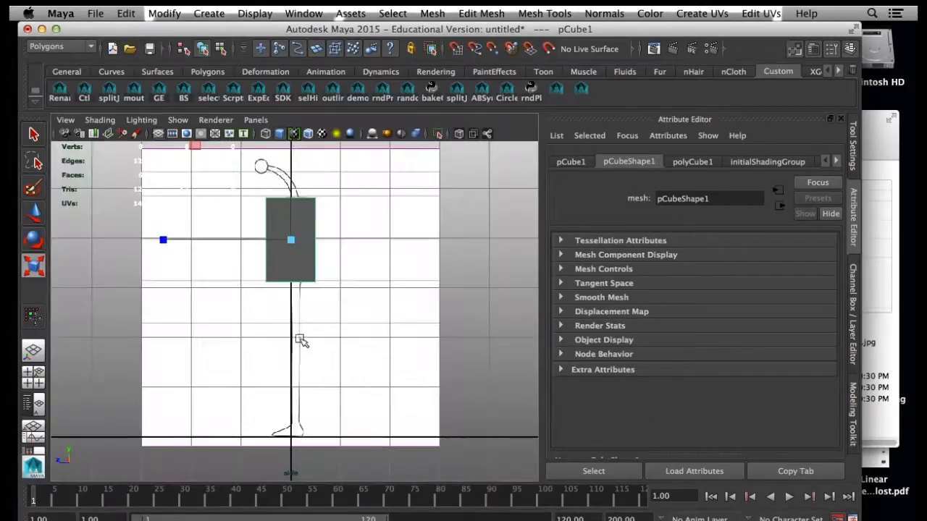
left_click(102, 120)
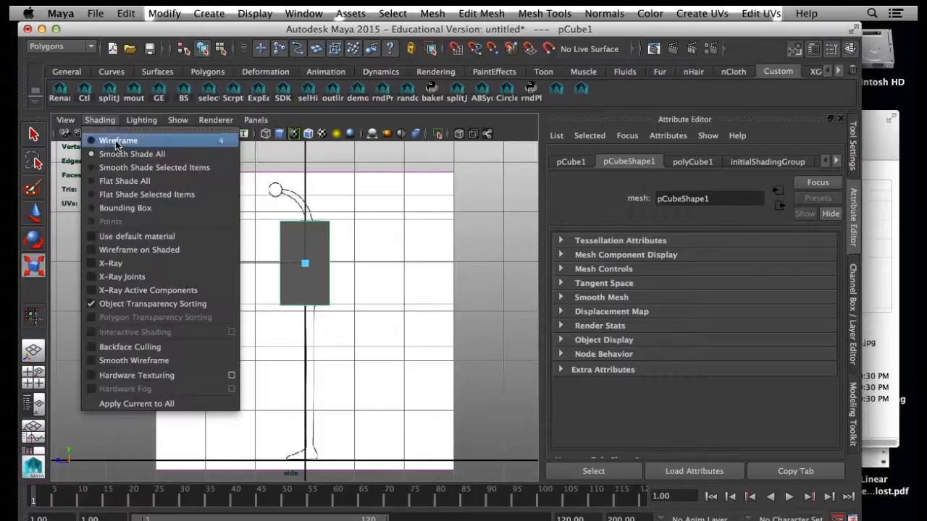
left_click(139, 250)
left_click(102, 121)
left_click(116, 263)
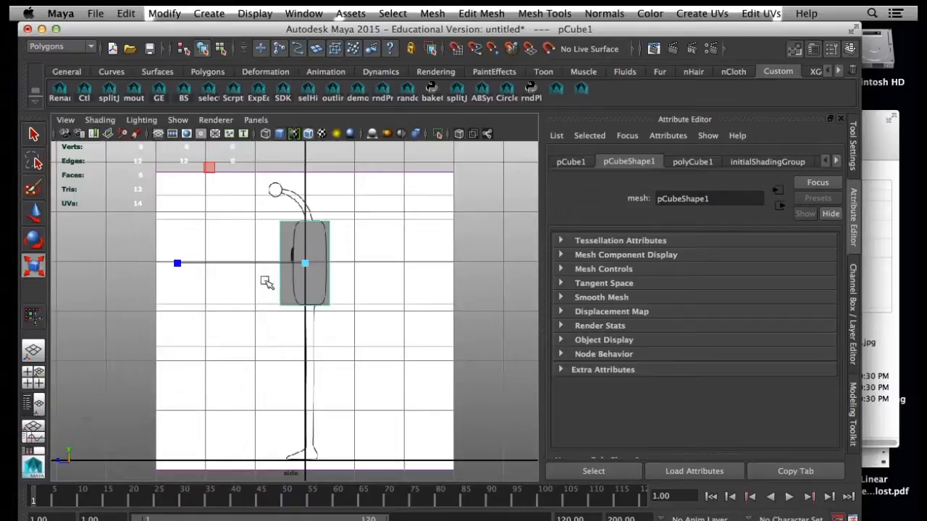
Step: Select the side image plane and set its Image Center Z to 0.07 to centre the head on the vertical axis
scroll(265, 279, "up", 3)
middle_click_drag(390, 300, 396, 320, "alt")
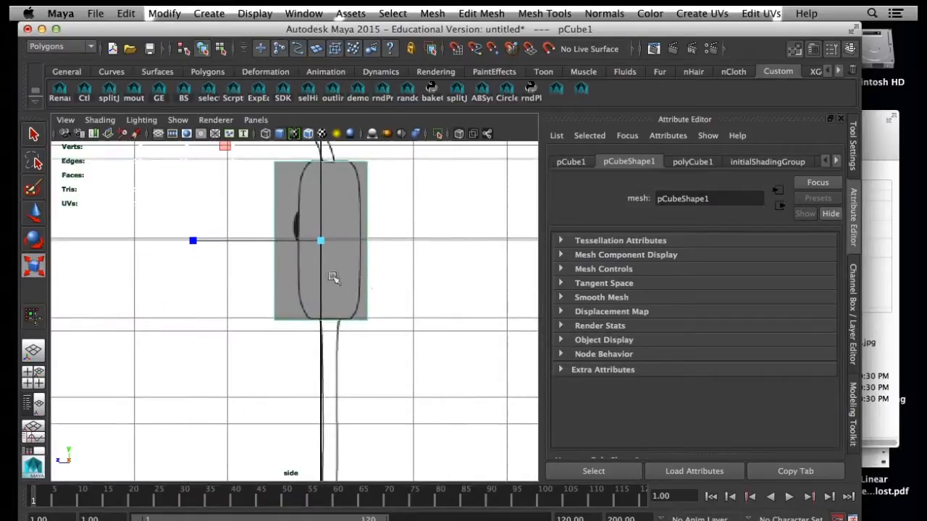
right_click_drag(408, 285, 476, 292, "alt")
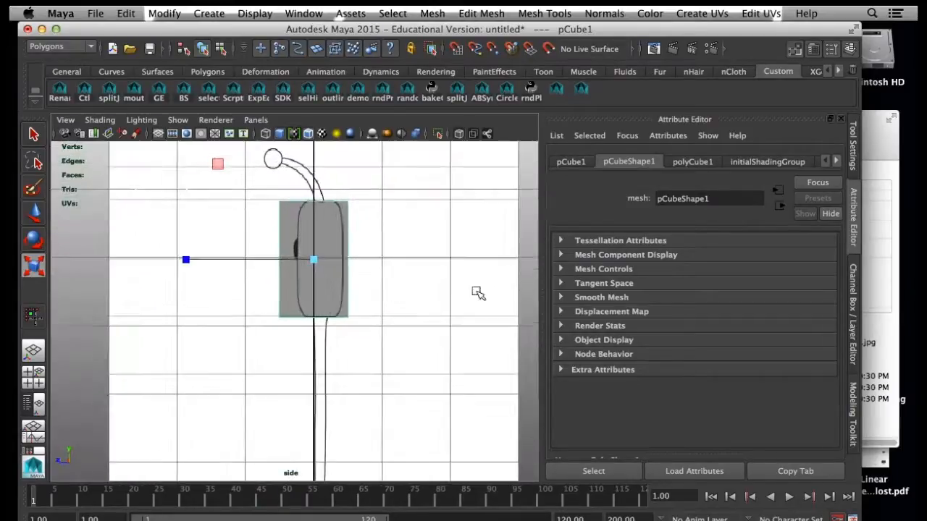
left_click(529, 287)
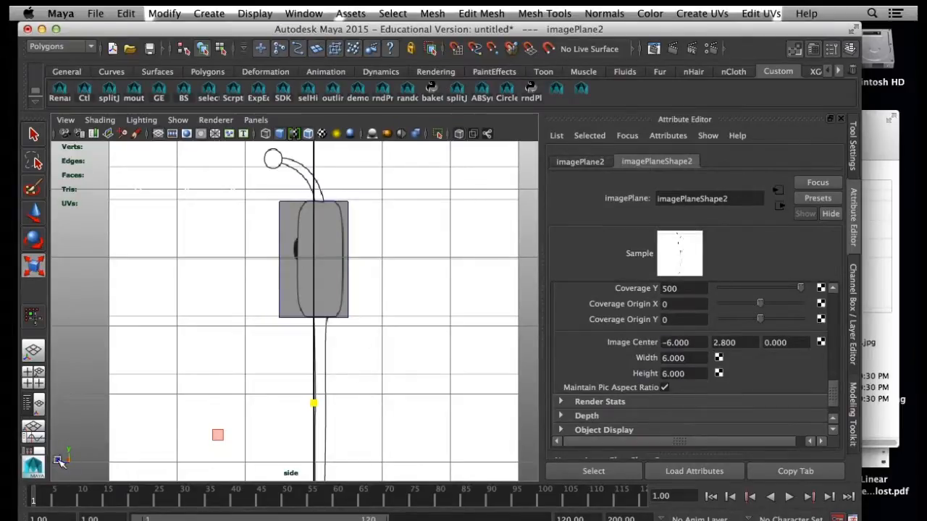
left_click(776, 342)
key("Return")
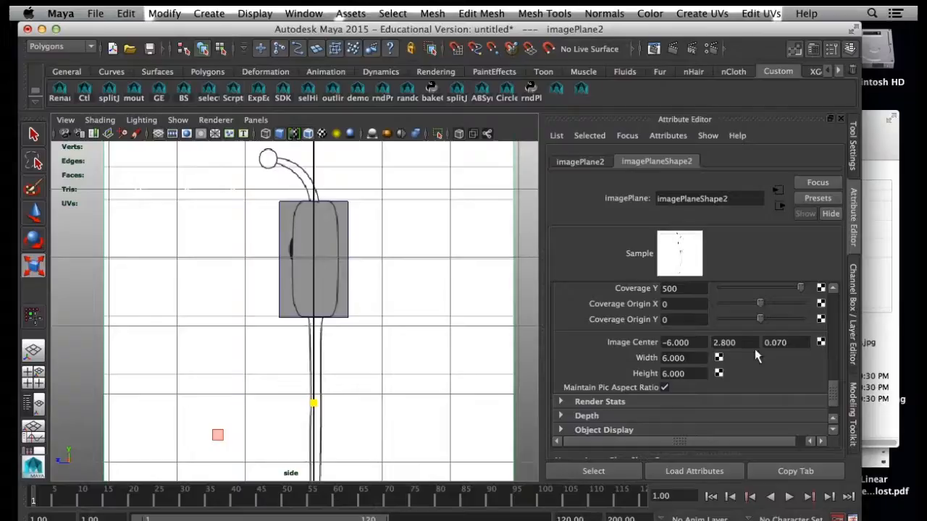
Step: Scale the cube down in Z toward the head's depth in the side drawing
left_click(346, 302)
left_click(187, 261)
left_click_drag(188, 261, 224, 265)
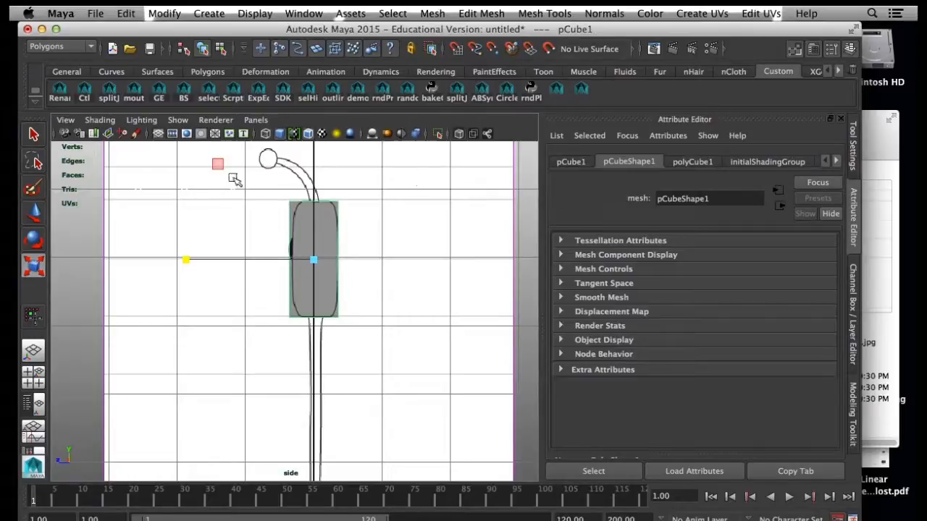
Step: Refine the side image plane's Image Center Z to 0.085 so the head sits centred in the cube
left_click(133, 211)
double_click(783, 343)
type("0.075")
key("Return")
double_click(780, 342)
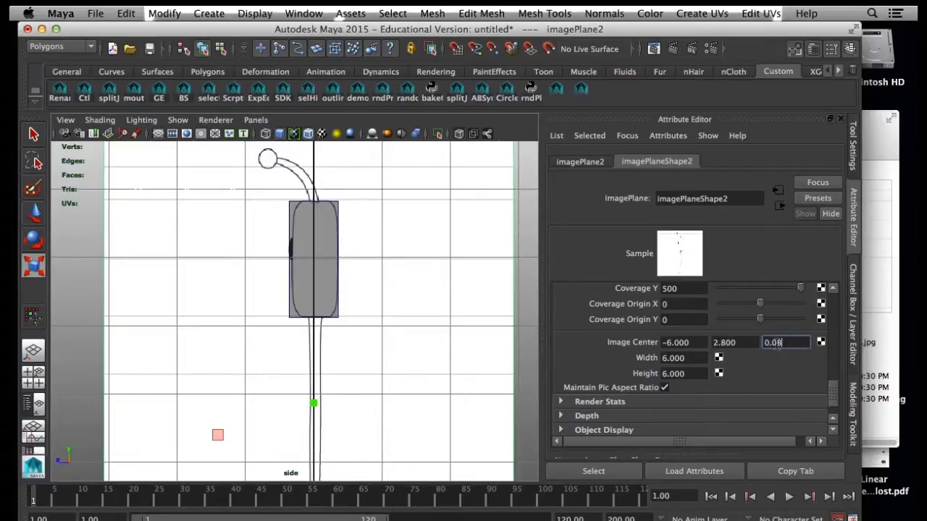
type("085")
key("Return")
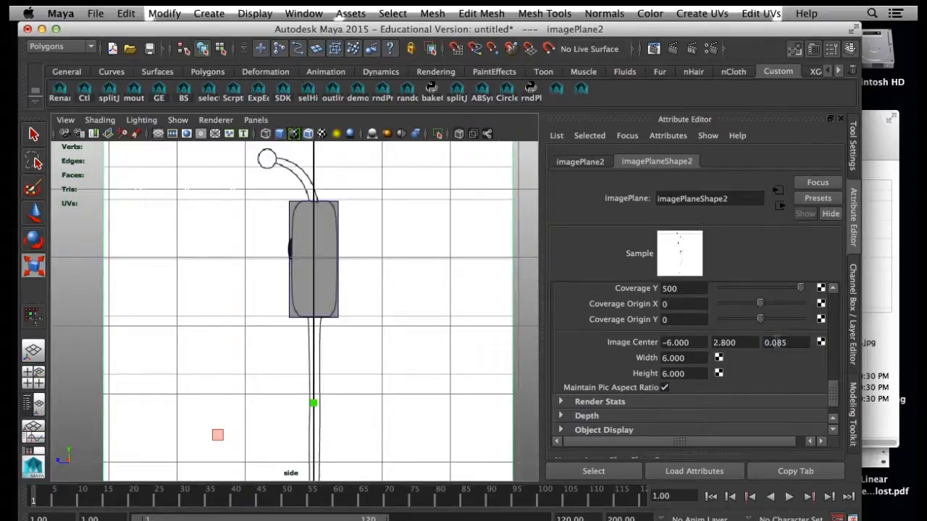
Step: Narrow the cube slightly more in Z until its sides meet the head outline in the side drawing
left_click(306, 299)
left_click(185, 262)
left_click_drag(185, 262, 195, 263)
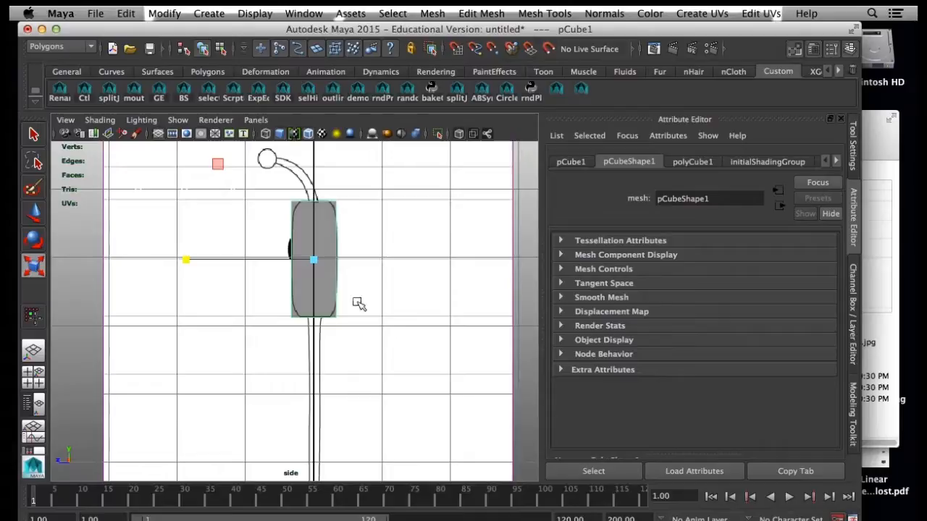
Step: Insert a vertical edge loop through the middle of the cube in the front view with the Multi-Cut tool
key("space")
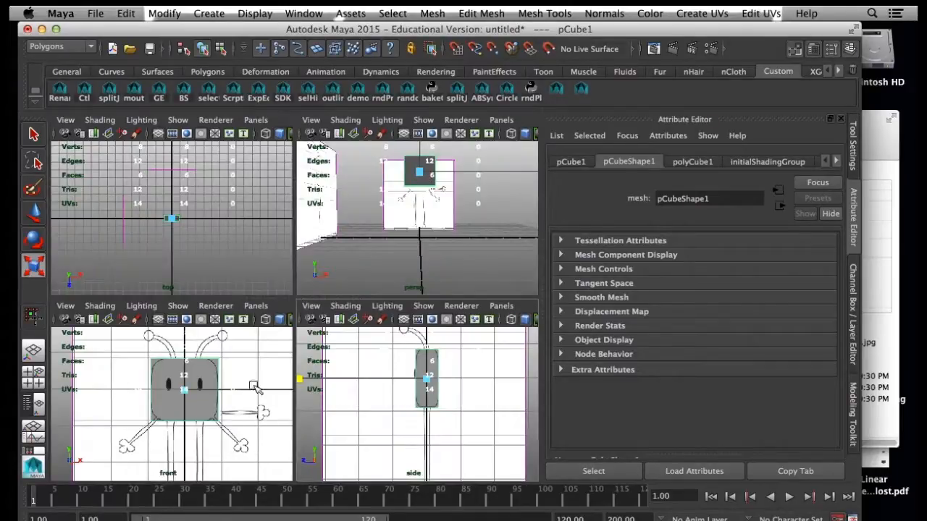
left_click_drag(444, 230, 409, 241, "alt")
key("space")
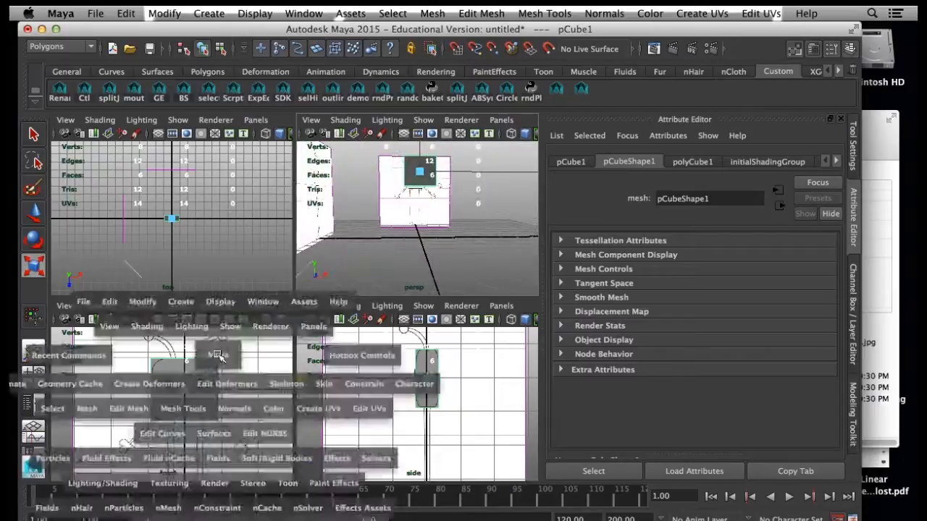
middle_click_drag(267, 328, 274, 306, "alt")
right_click_drag(276, 305, 349, 324, "alt")
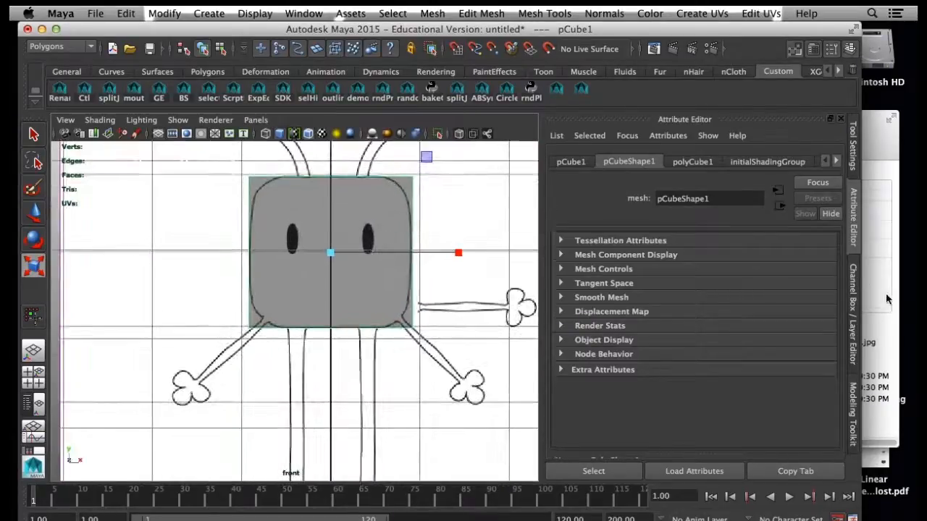
left_click(856, 402)
middle_click_drag(455, 213, 472, 318, "alt")
left_click(491, 214)
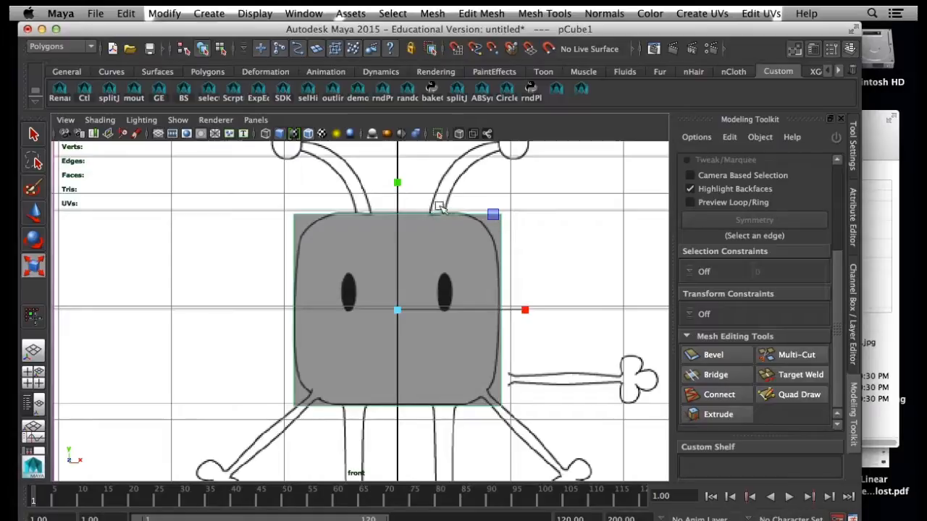
left_click(789, 355)
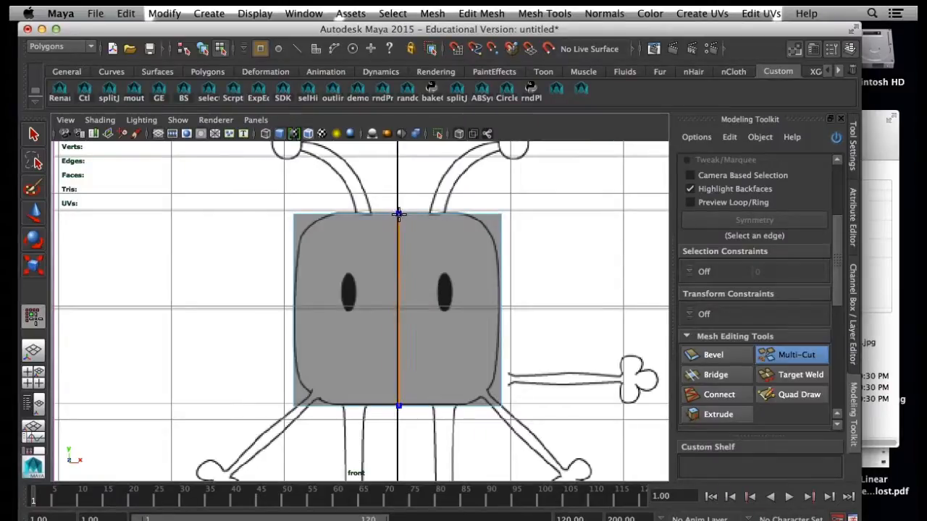
left_click(397, 215, "ctrl")
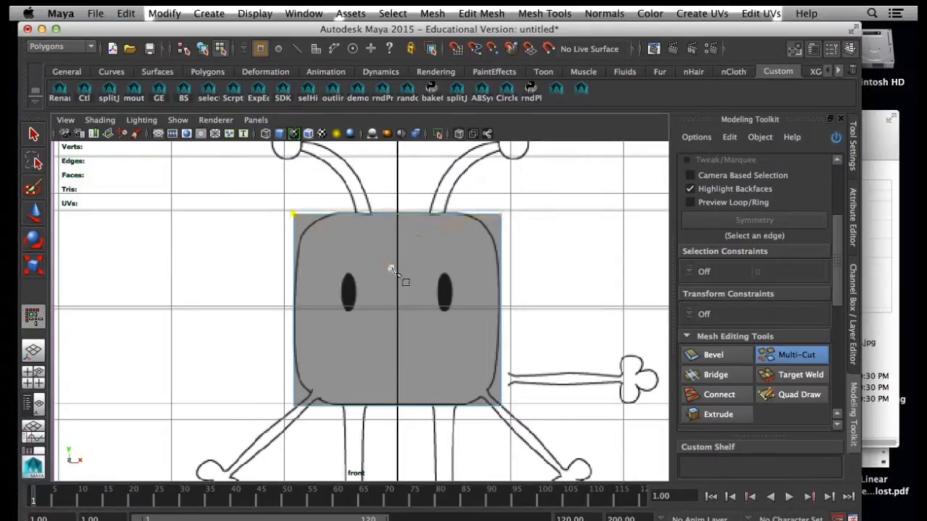
left_click(398, 221, "ctrl")
Step: Delete all faces on the left half of the cube in the front view
right_click_drag(302, 264, 299, 281)
left_click_drag(243, 179, 358, 446)
key("Delete")
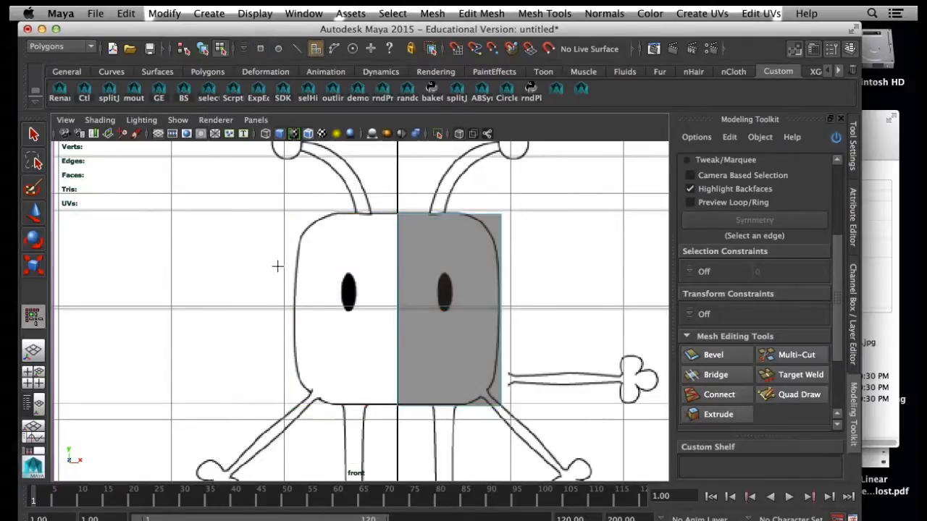
Step: Cut one vertical and two horizontal edge loops into the half cube near where the head's rounded corners begin
left_click(802, 355)
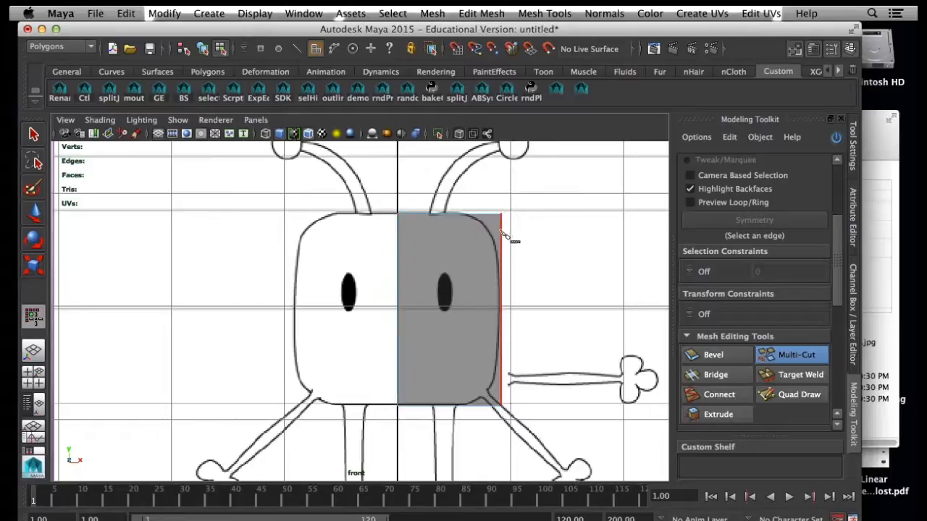
left_click(456, 212, "ctrl")
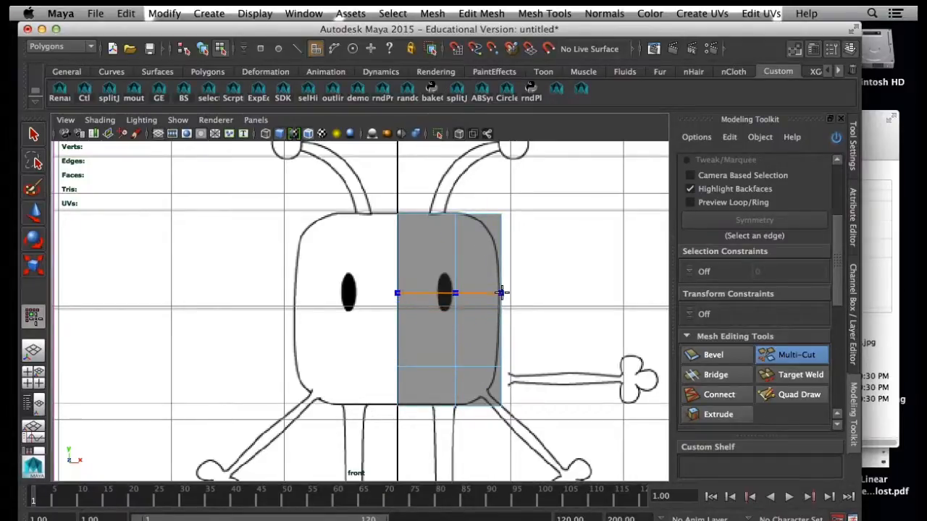
left_click(502, 257, "ctrl")
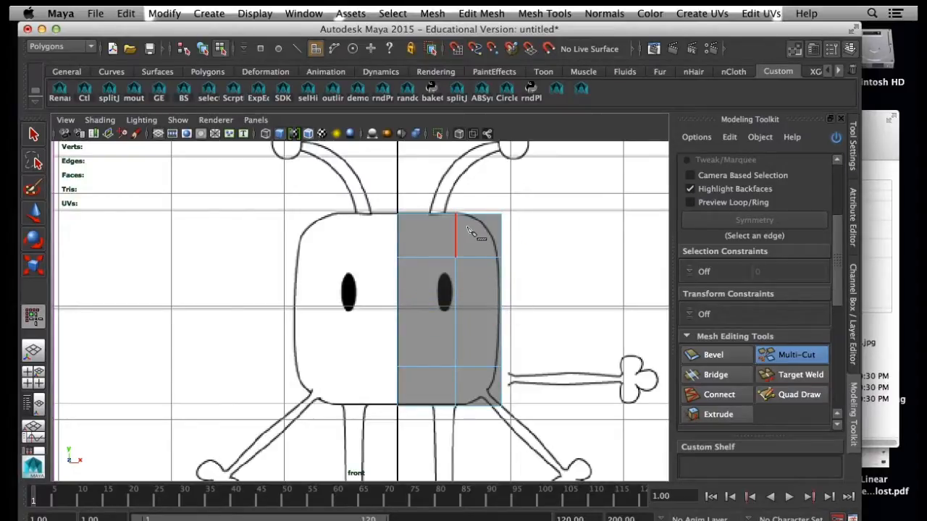
Step: Move the half cube's outer corner and side vertices inward to follow the rounded head outline in the front view
key("w")
right_click_drag(469, 224, 434, 222)
left_click_drag(520, 197, 489, 225)
left_click_drag(521, 397, 485, 400)
mouse_move(517, 363)
left_mouse_down()
mouse_move(497, 371)
mouse_move(530, 369)
left_mouse_up()
left_click_drag(511, 251, 484, 270)
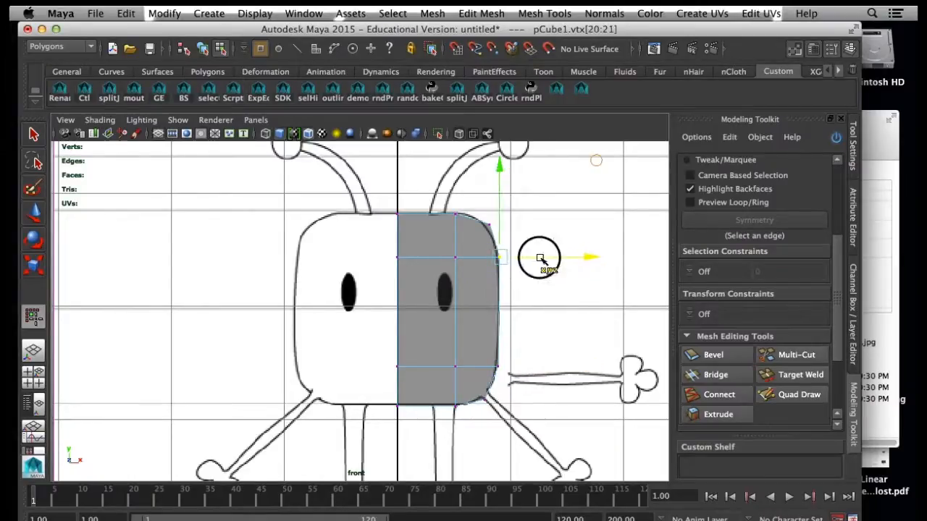
mouse_move(479, 215)
left_mouse_down()
mouse_move(497, 237)
mouse_move(487, 229)
left_mouse_up()
key("3")
key("space")
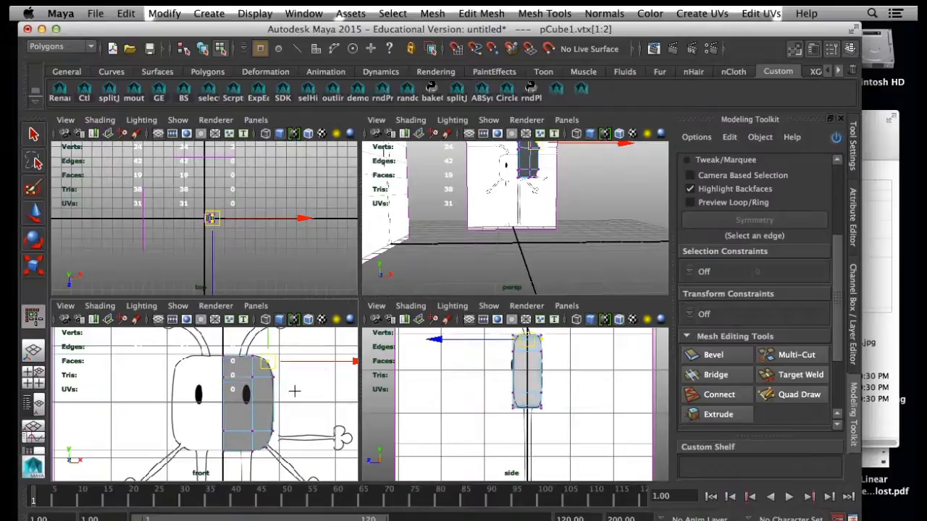
key("space")
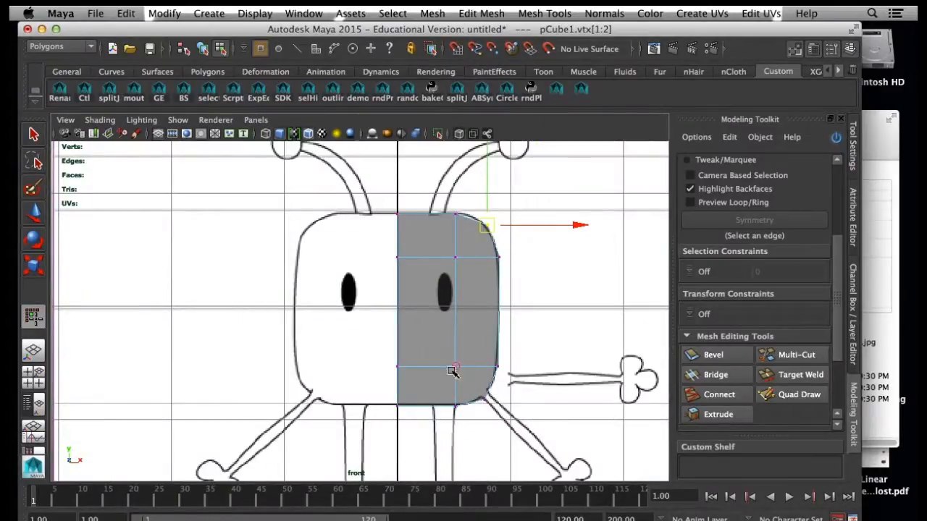
Step: Add a vertical edge loop between the centre line and the existing loop, plus two horizontal loops across the head's middle section
left_click(784, 356)
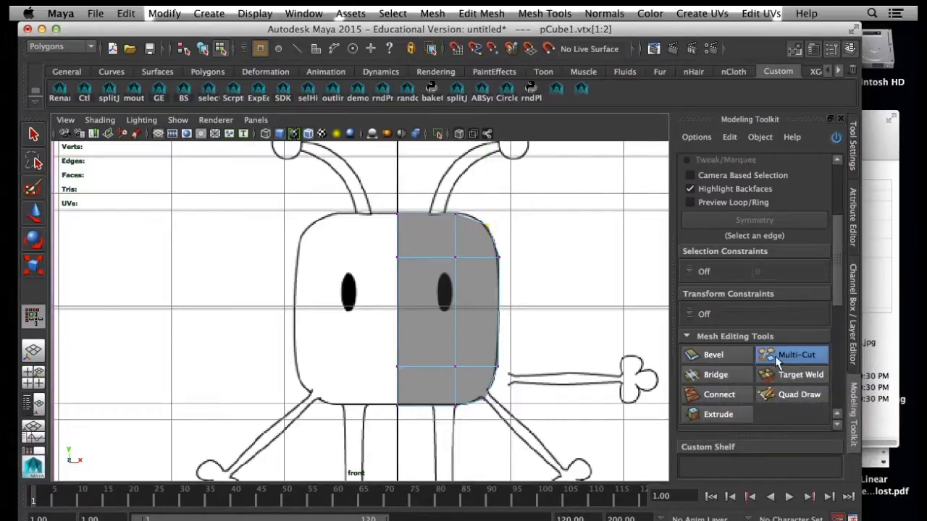
left_click(424, 367, "ctrl")
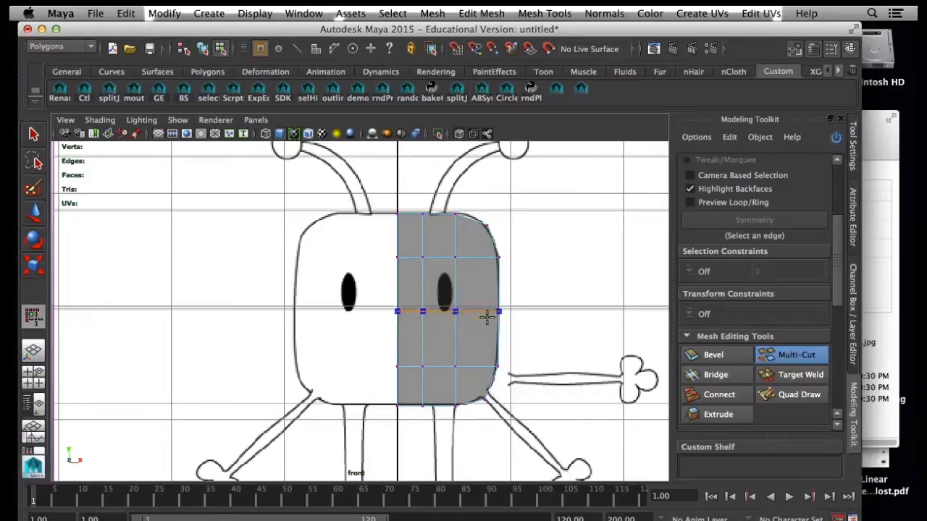
left_click(484, 293, "ctrl")
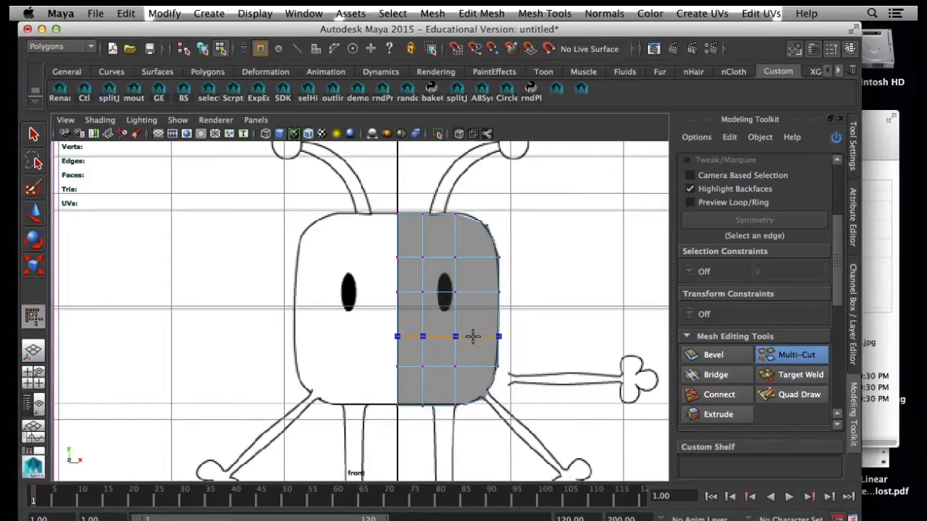
left_click(475, 335, "ctrl")
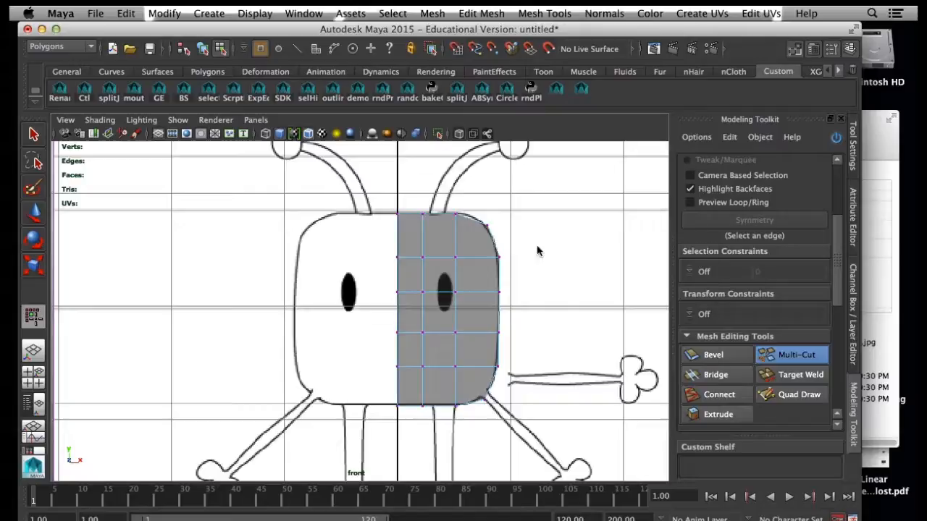
Step: Cut two vertical edge loops into the half cube in the side view, one on each side of its centre line
key("space")
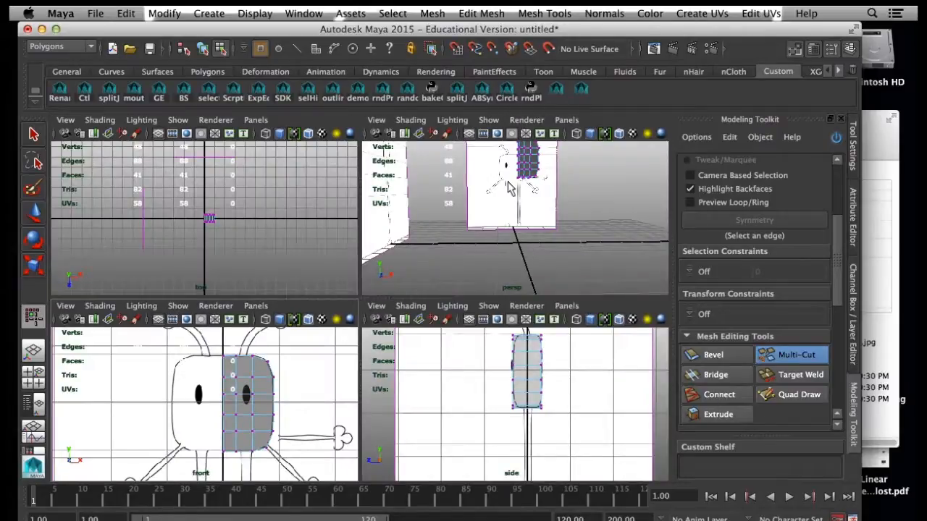
key("space")
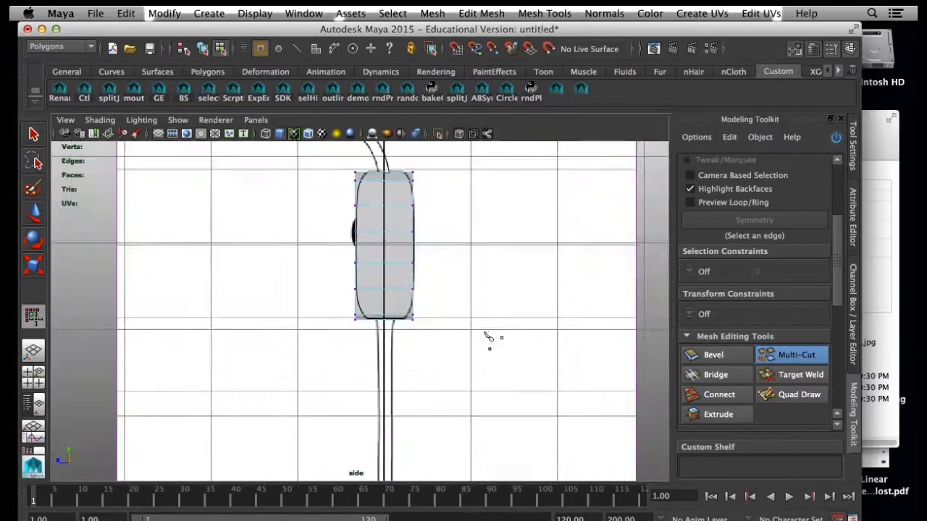
left_click(366, 174, "ctrl")
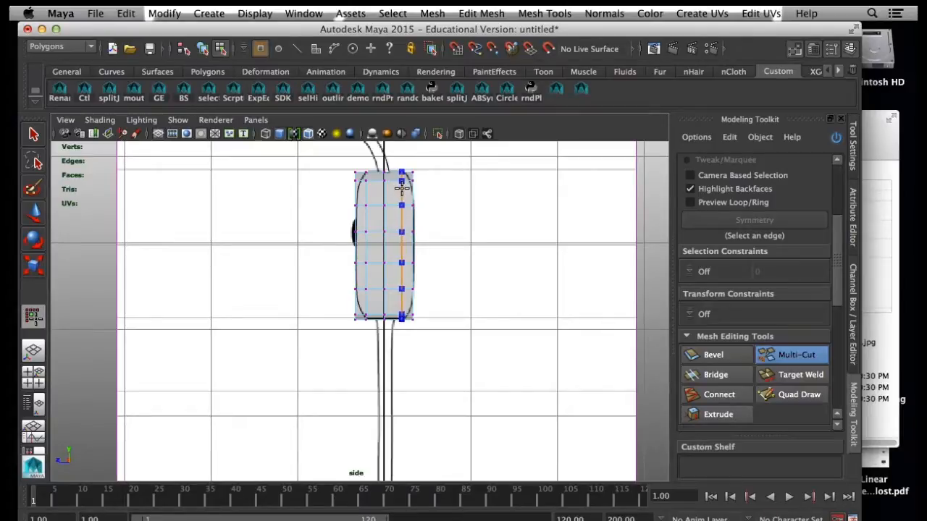
left_click(401, 188, "ctrl")
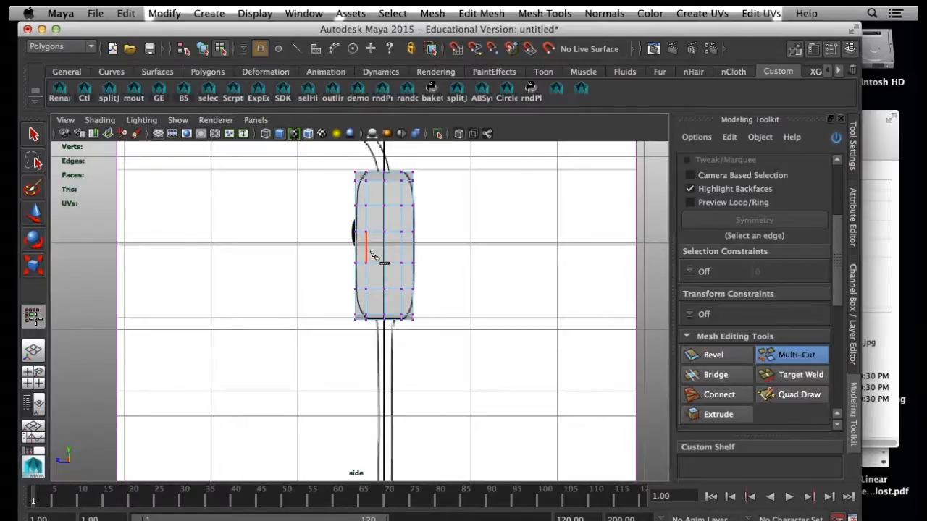
Step: Select the outline edge loops around the half cube's front and back faces and scale them inward to round the rims
key("space")
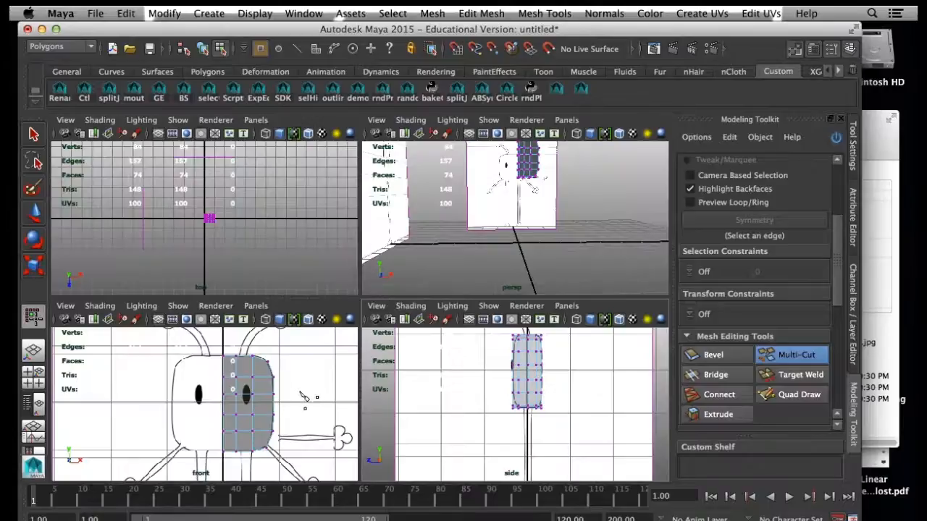
key("space")
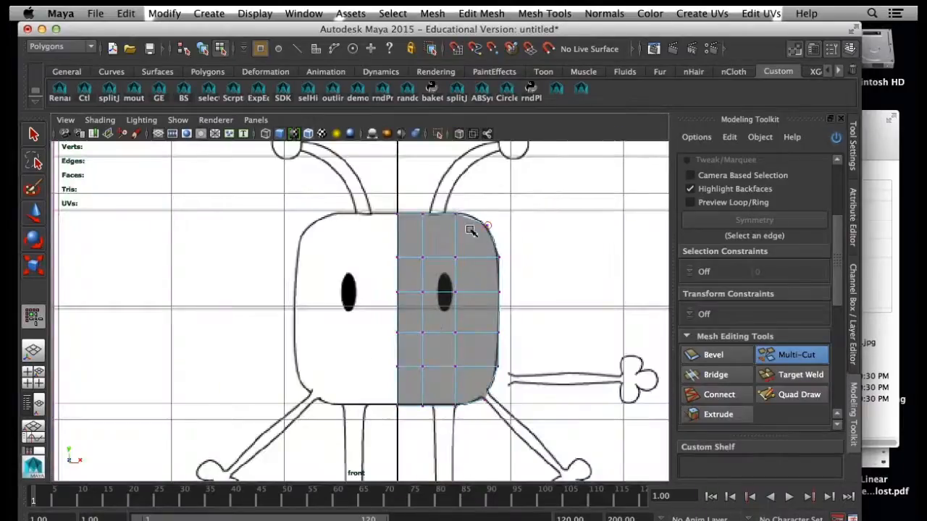
right_click_drag(461, 232, 449, 205)
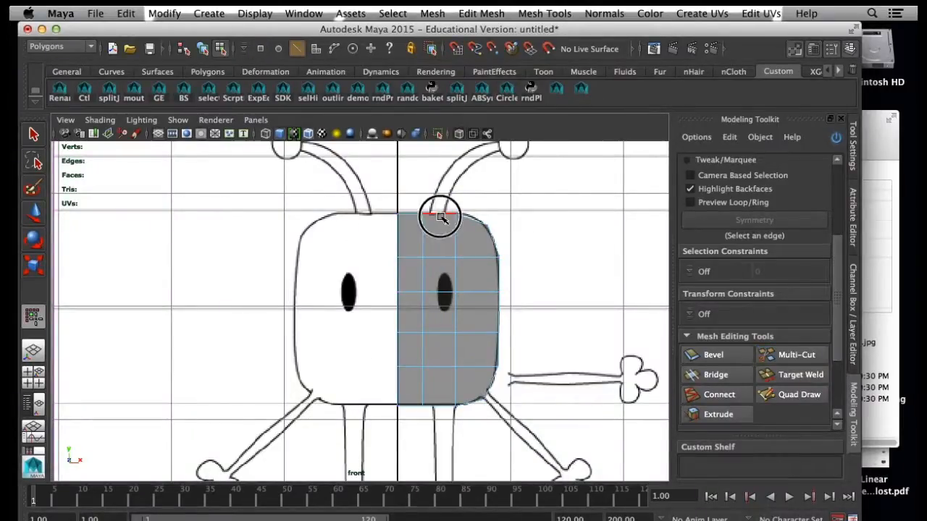
left_click(442, 217)
double_click(498, 277)
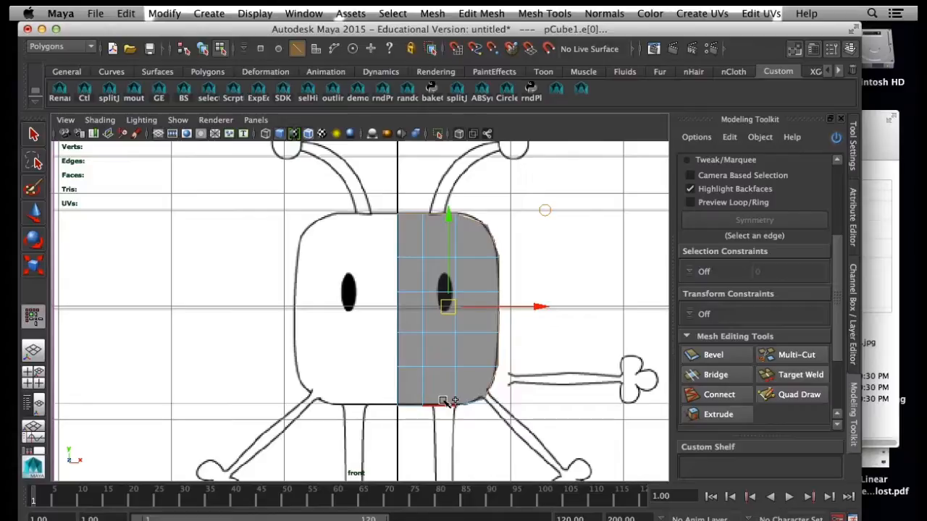
left_click(413, 404, "shift")
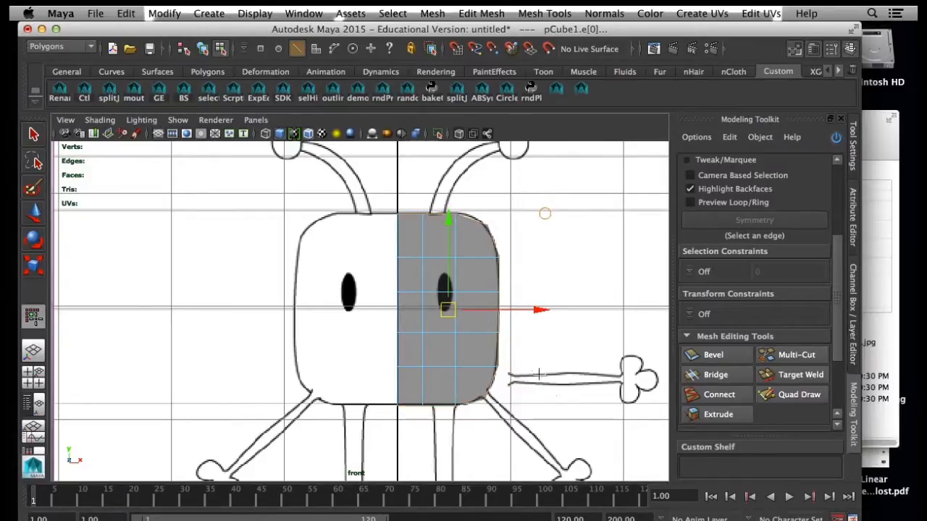
key("space")
left_click(474, 372, "alt")
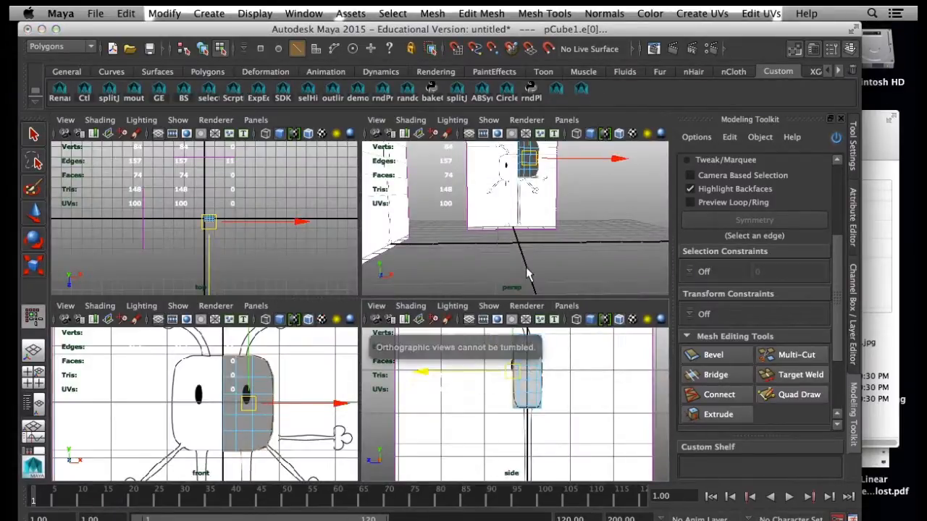
key("space")
left_click_drag(462, 252, 340, 260, "alt")
right_click_drag(340, 261, 457, 259, "alt")
middle_click_drag(457, 259, 495, 385, "alt")
left_click_drag(495, 385, 327, 323, "alt")
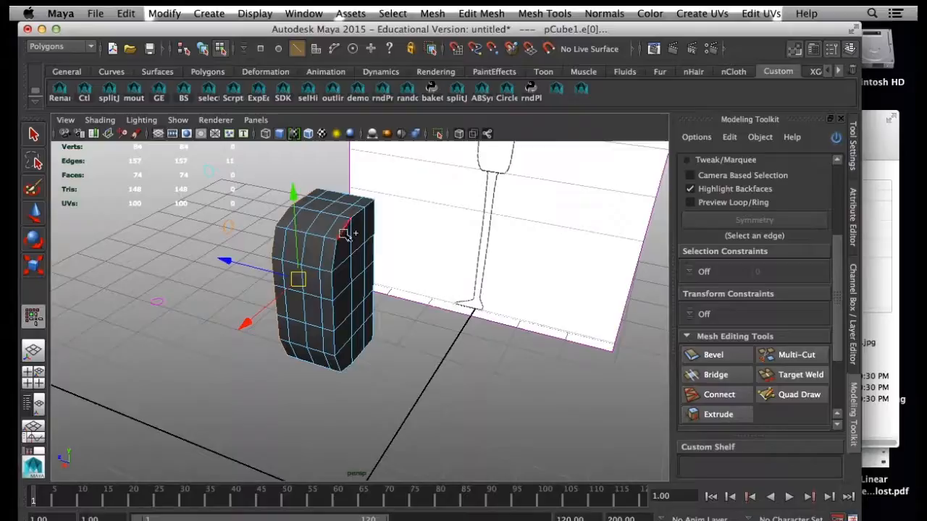
left_click(37, 267)
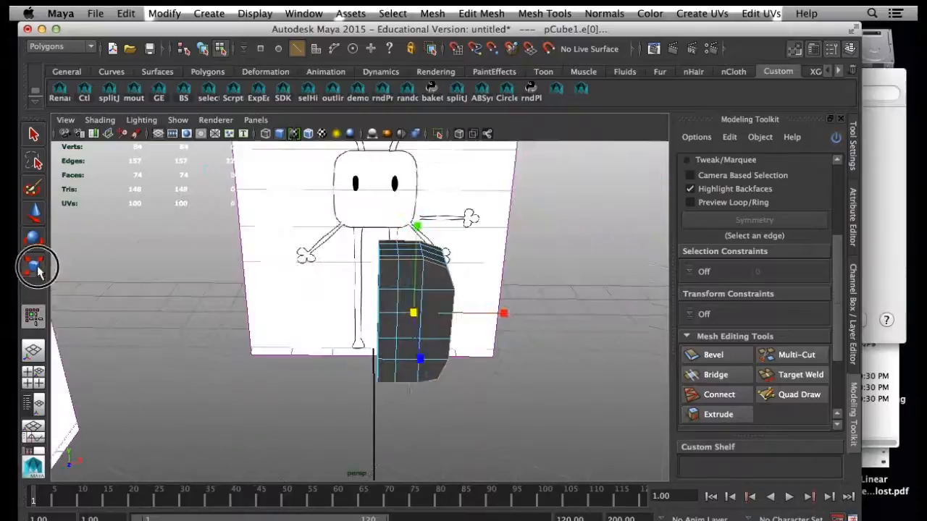
left_click_drag(238, 307, 449, 394, "alt")
left_click(490, 419)
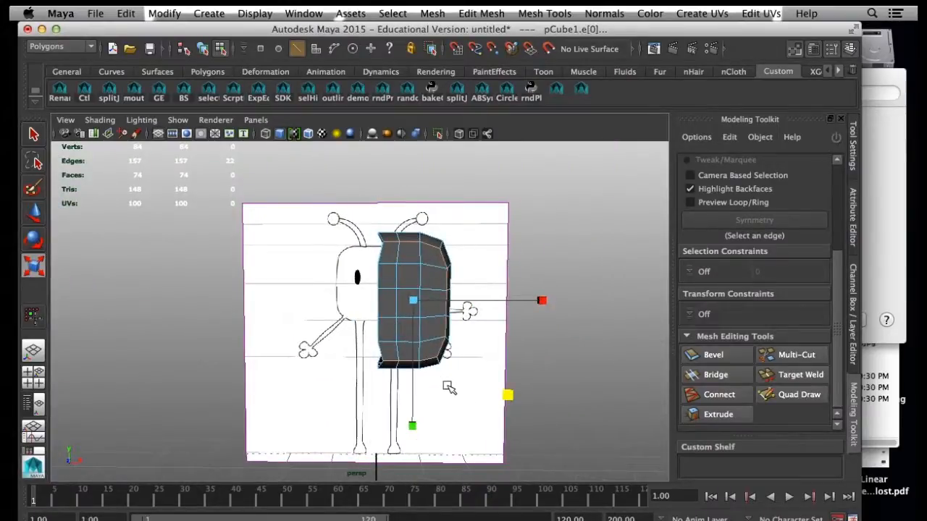
Step: Move the scaled outline loops along X in the front view so their open ends line up with the centre line
key("w")
key("space")
key("space")
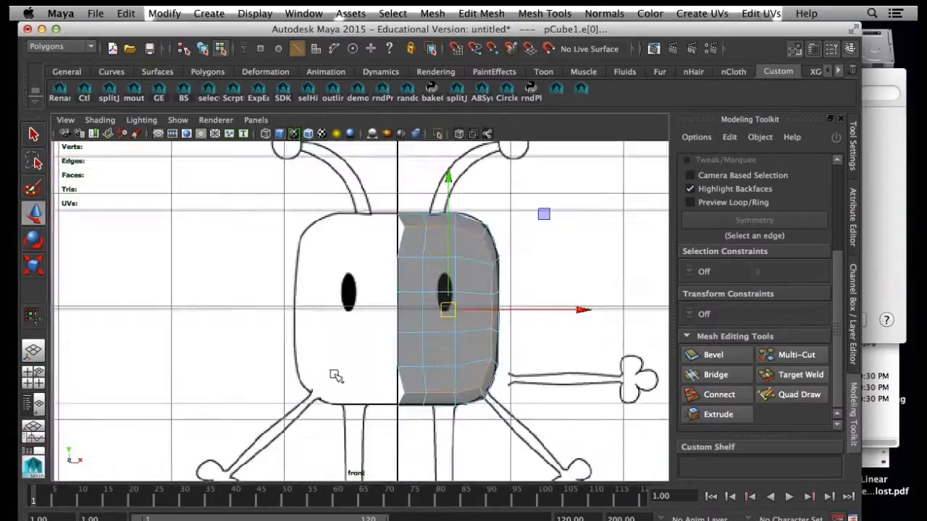
left_click_drag(584, 310, 576, 312)
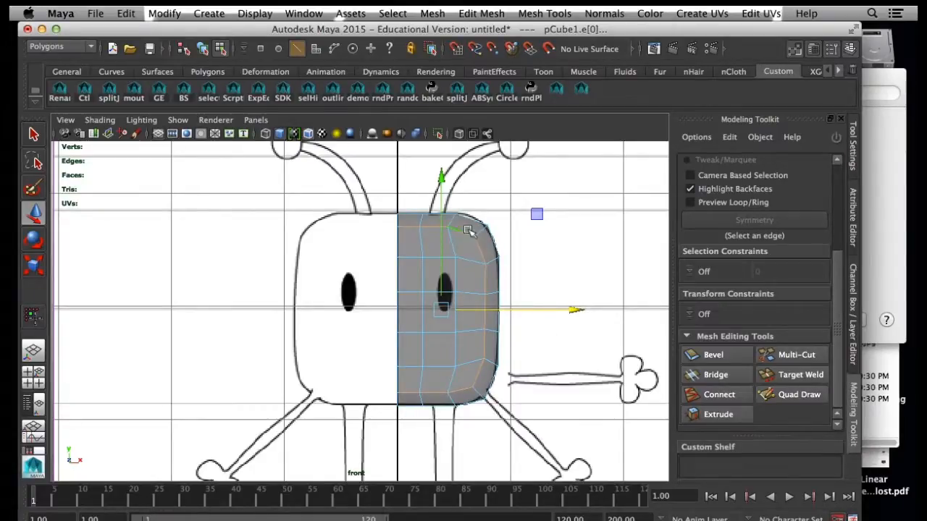
Step: Scale the front and back outline loops vertically in the side view to follow the head's rounded side profile
key("space")
key("space")
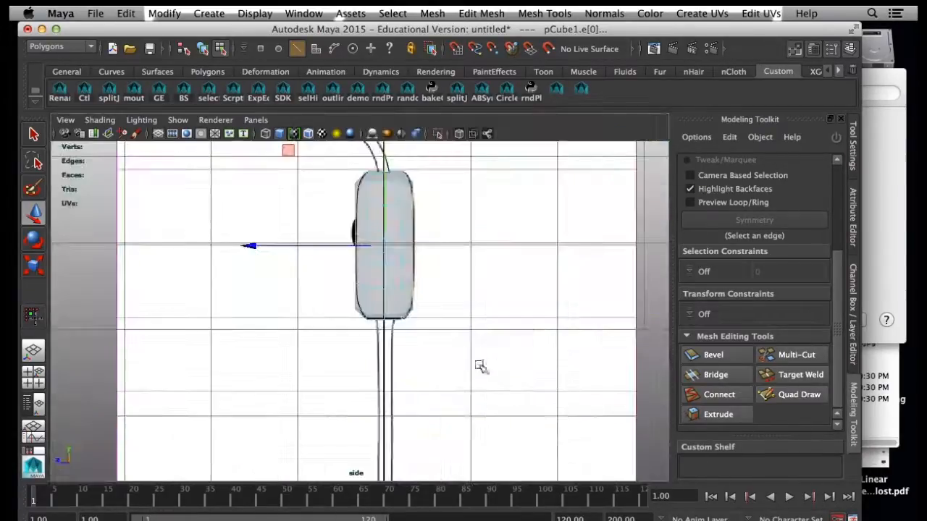
middle_click_drag(460, 310, 492, 387, "alt")
right_click_drag(492, 386, 504, 385, "alt")
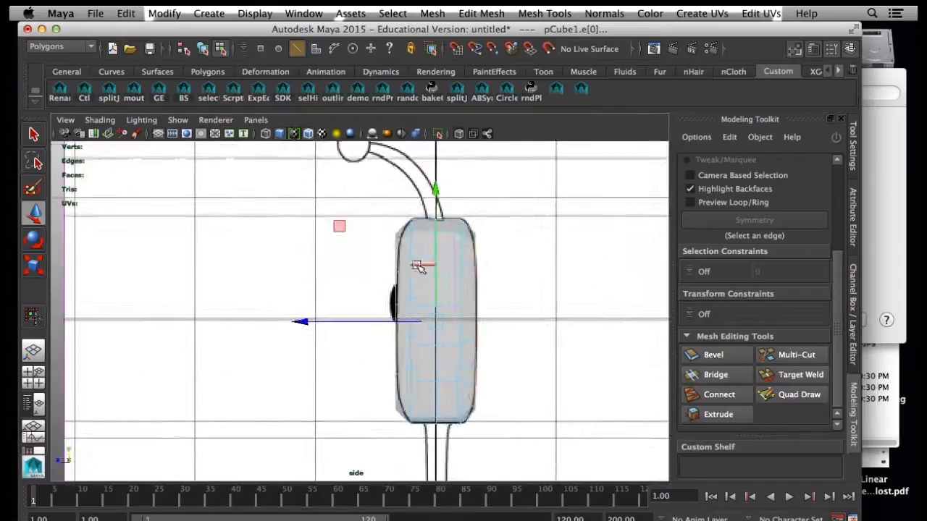
left_click_drag(420, 323, 553, 327, "alt")
key("r")
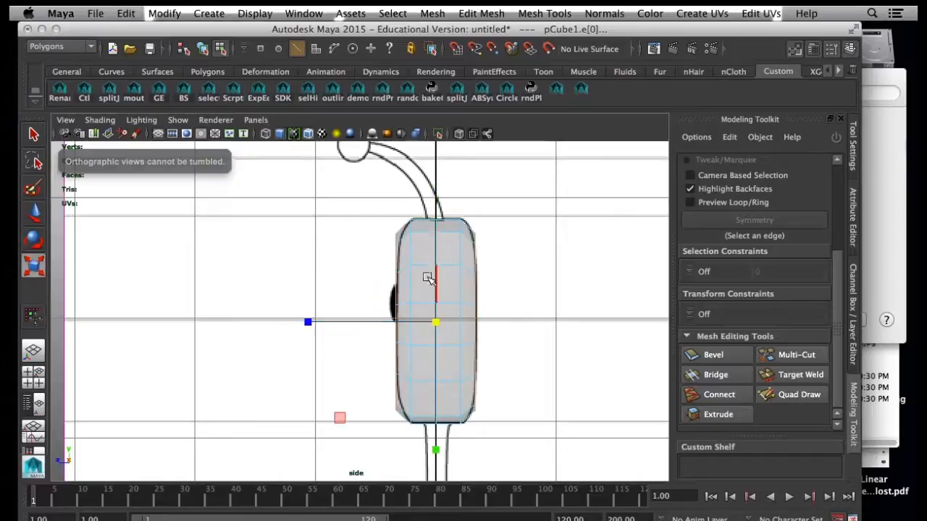
left_click_drag(437, 451, 437, 440)
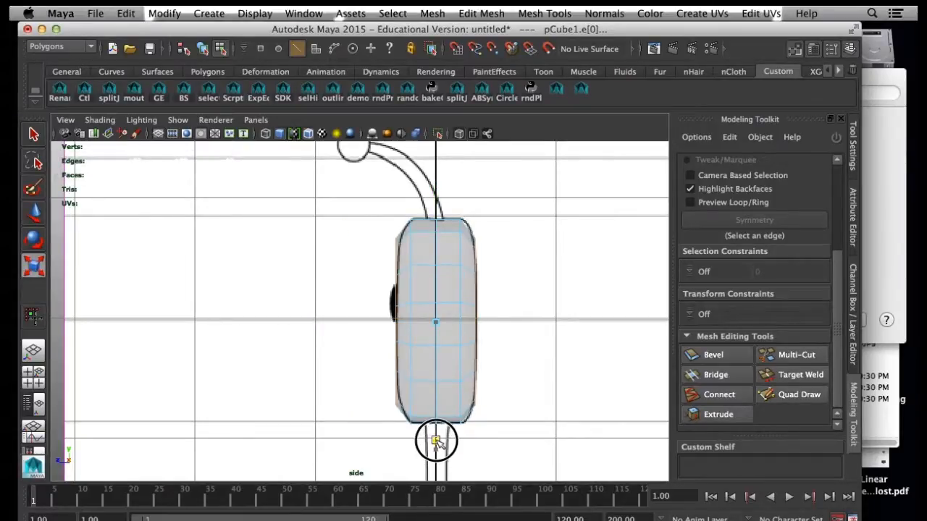
Step: Straighten the half head's two inner vertical edge loops by scaling each one flat along X
key("space")
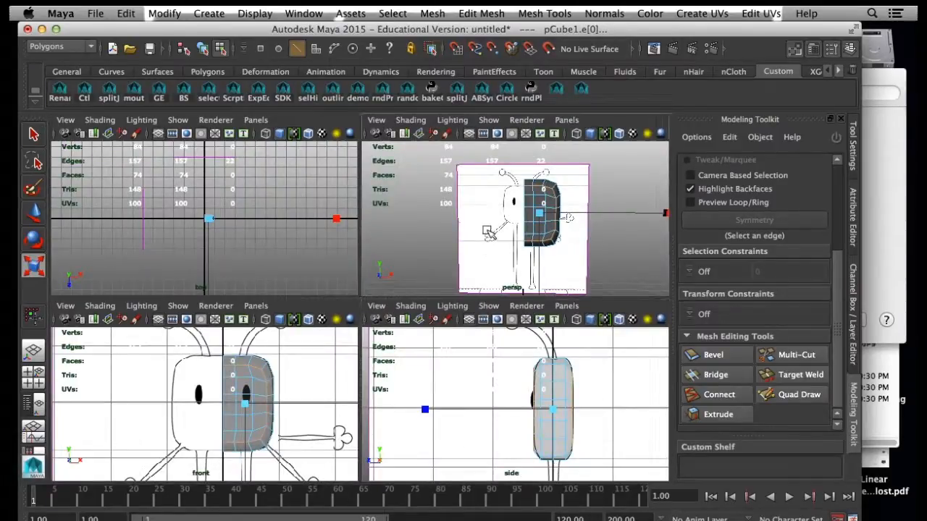
key("space")
left_click(361, 329)
left_click_drag(361, 329, 409, 246, "alt")
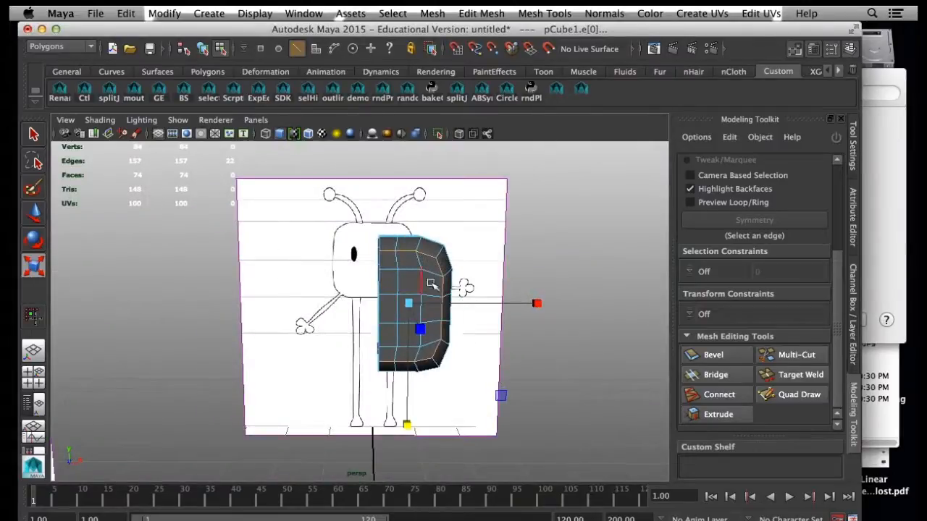
left_click_drag(423, 300, 413, 293, "alt")
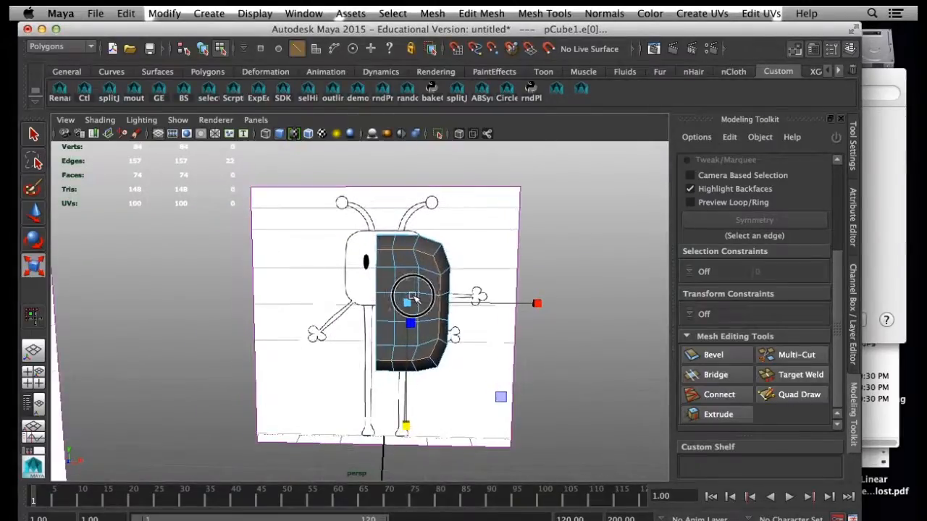
right_click_drag(406, 284, 400, 265)
left_click(392, 276)
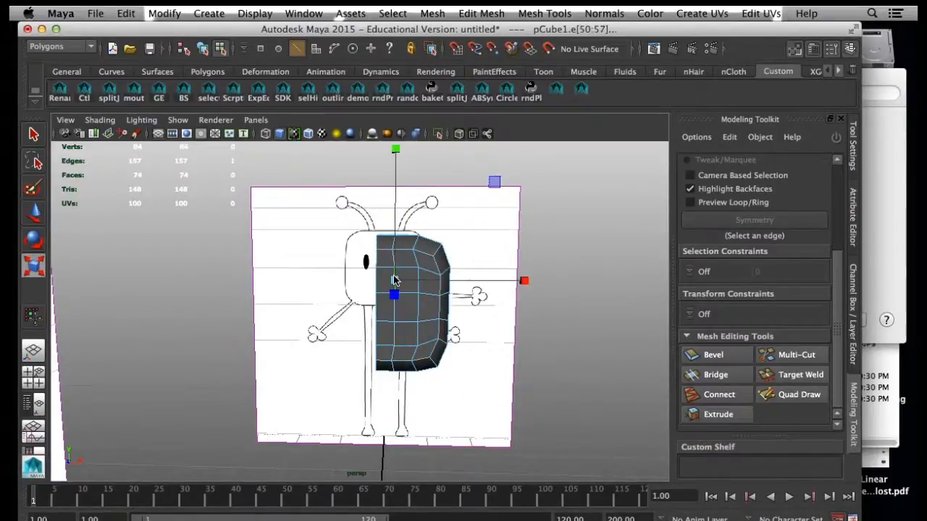
double_click(394, 320)
left_click_drag(394, 320, 387, 247, "alt")
left_click_drag(417, 322, 396, 290, "alt")
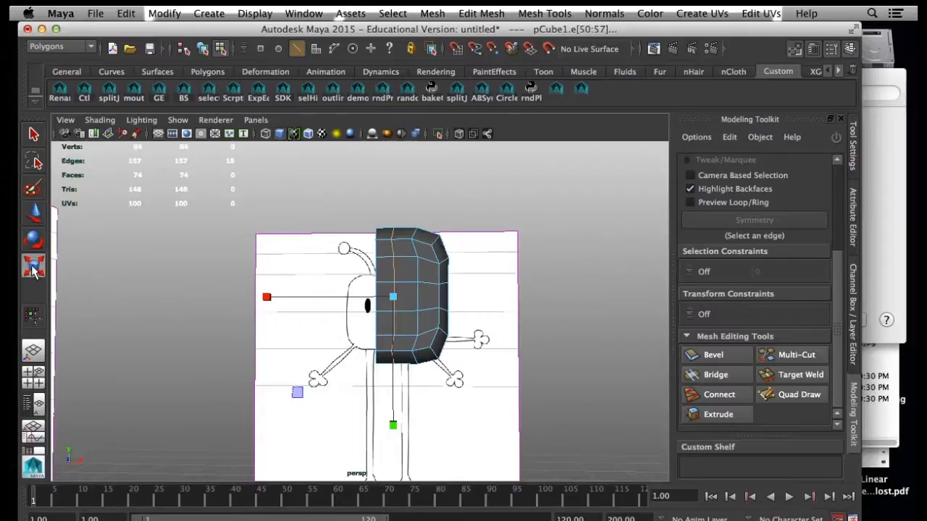
left_click_drag(266, 297, 337, 294)
left_click_drag(268, 301, 356, 296)
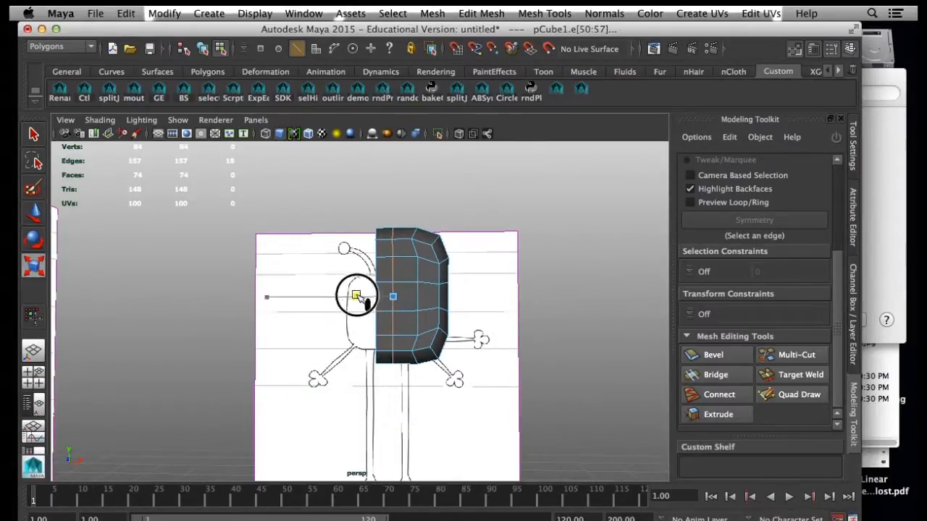
double_click(418, 268)
left_click_drag(287, 297, 365, 298)
Step: Straighten the horizontal edge loops near the top and bottom of the half head by scaling each flat vertically
double_click(389, 252)
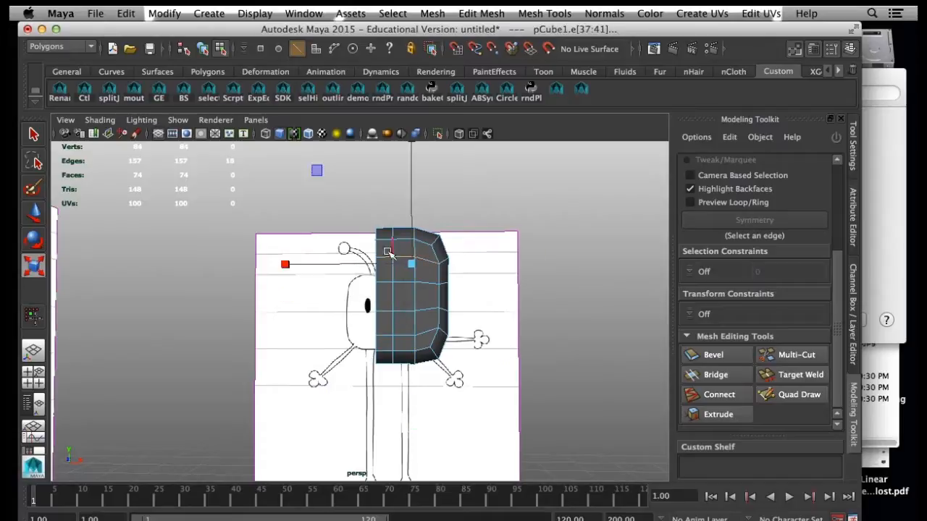
middle_click_drag(413, 216, 411, 262, "alt")
left_click_drag(410, 184, 411, 292)
double_click(403, 384)
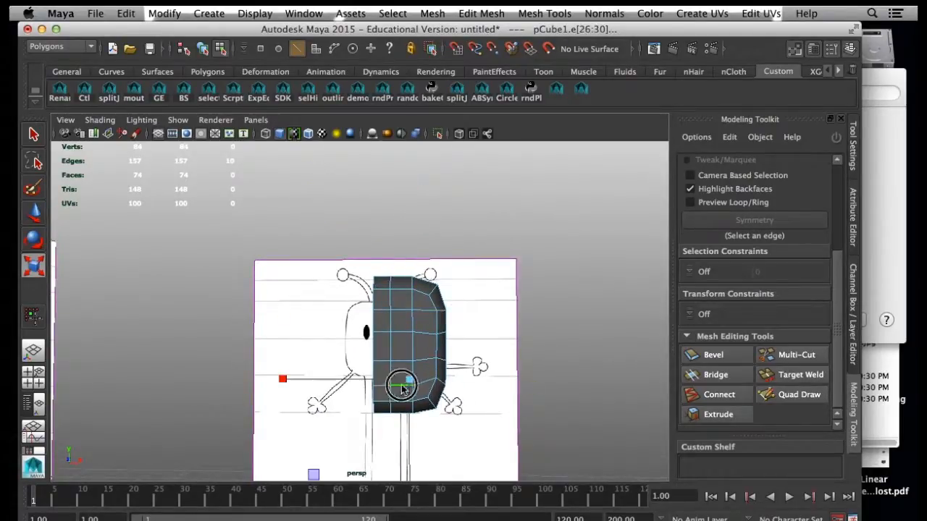
middle_click_drag(413, 409, 413, 391, "alt")
left_click_drag(410, 456, 408, 382)
Step: Straighten the two horizontal edge loops across the middle of the half head by scaling each along Y
double_click(399, 304)
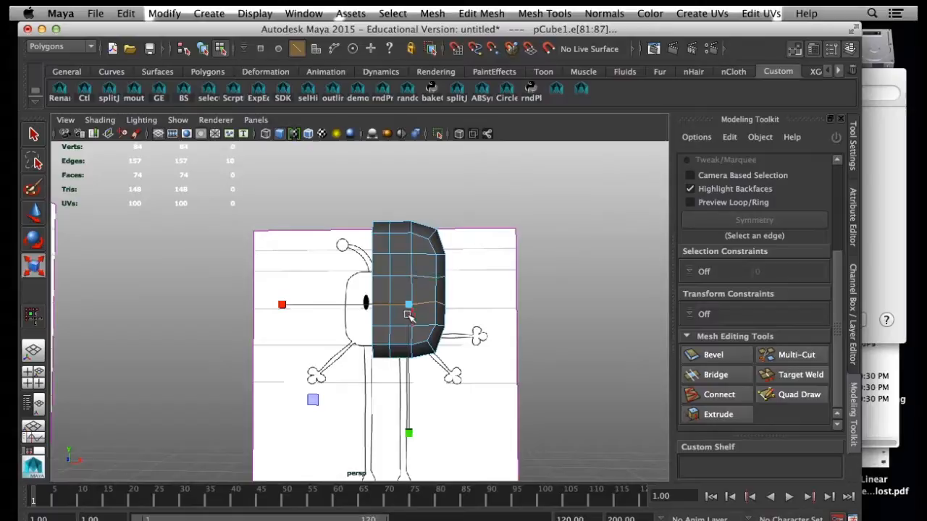
left_click_drag(410, 431, 412, 376)
left_click_drag(409, 430, 411, 326)
double_click(403, 275)
mouse_move(408, 157)
left_mouse_down()
mouse_move(434, 503)
mouse_move(413, 169)
mouse_move(407, 265)
mouse_move(409, 154)
left_mouse_up()
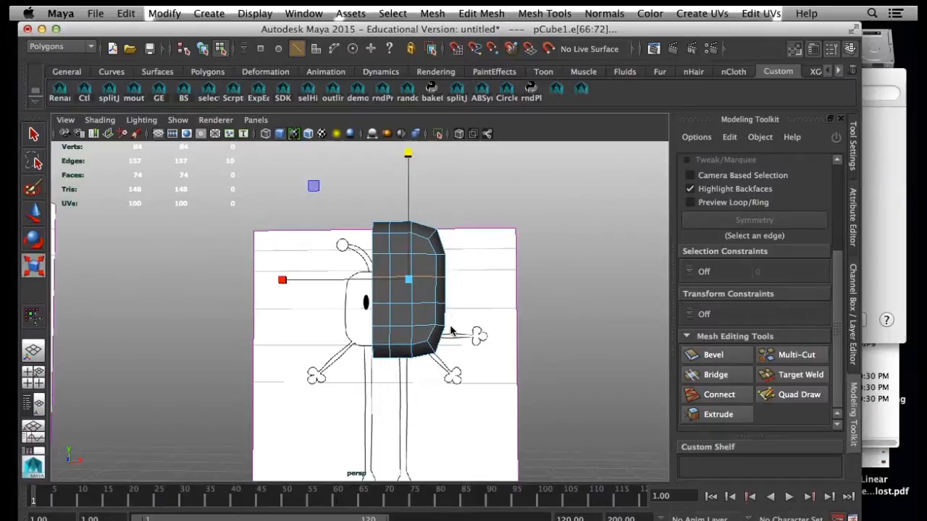
Step: Preview the half head smoothed, return to object mode and select the whole mesh
key("3")
left_click_drag(433, 310, 418, 339, "alt")
right_click_drag(414, 248, 487, 230)
left_click(440, 283)
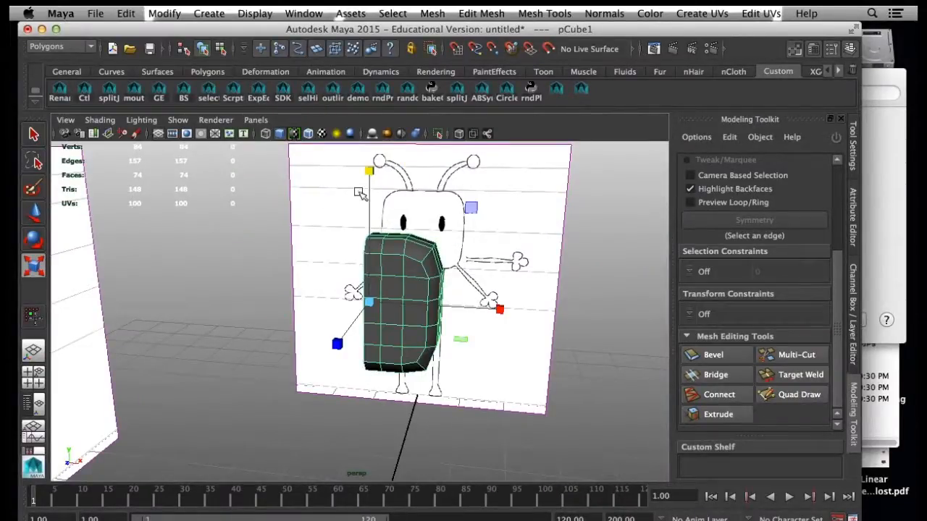
Step: Create a polygon cylinder with radius 1, height 2, 8 axis divisions, 2 height divisions and 1 cap division along Y
left_click(255, 14)
mouse_move(208, 14)
mouse_move(246, 51)
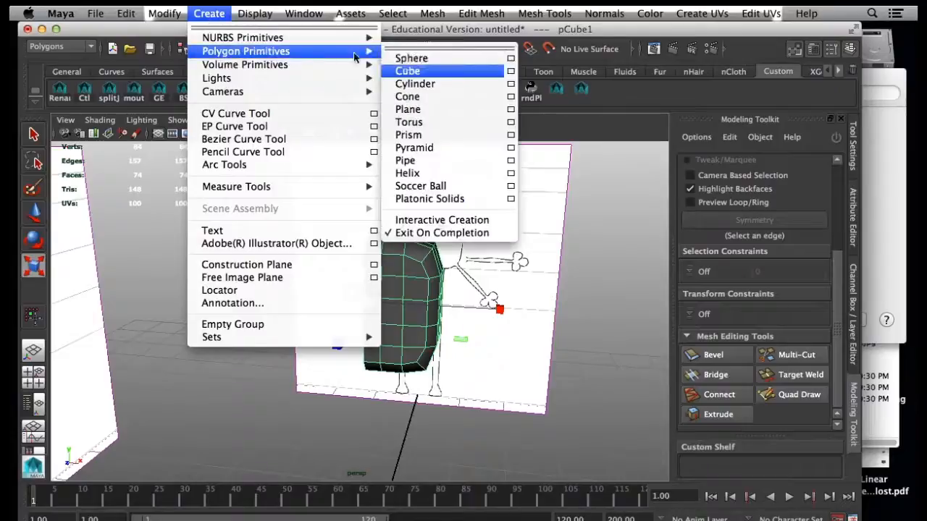
left_click(511, 84)
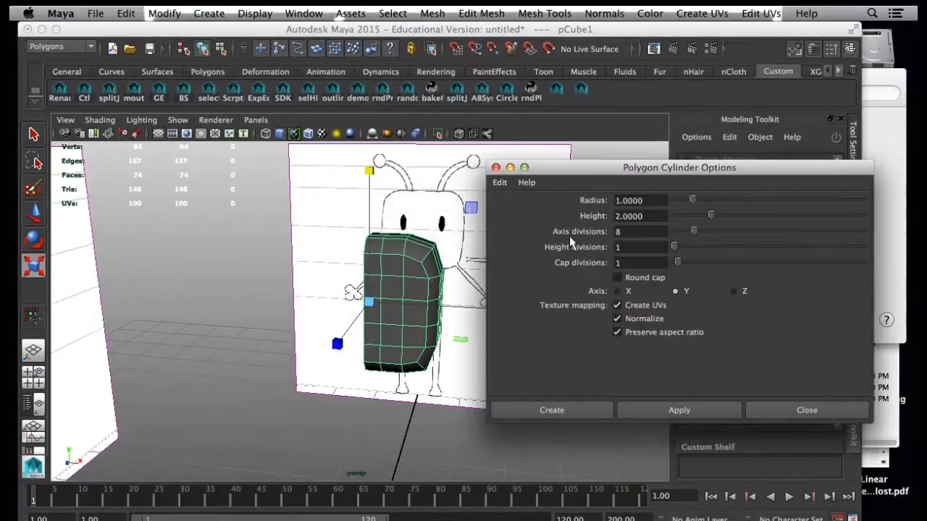
double_click(632, 248)
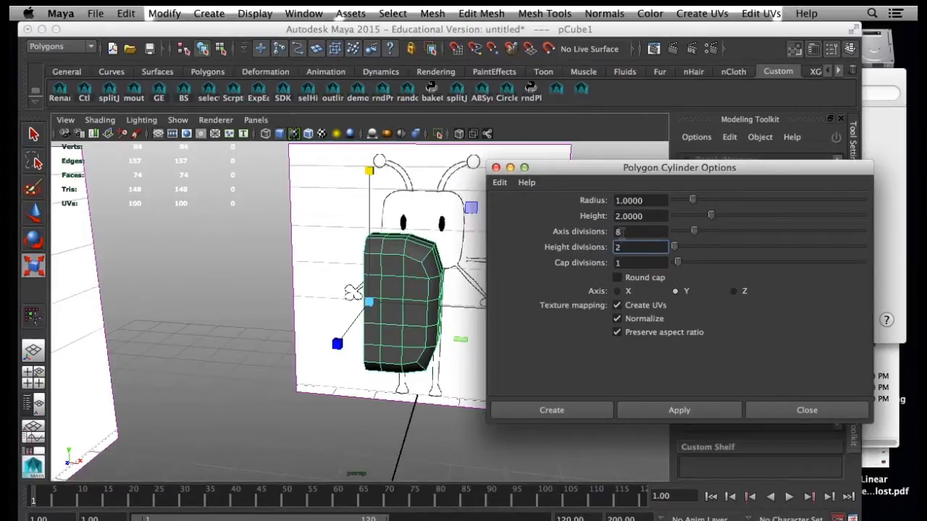
left_click(558, 411)
Step: Scale the new cylinder down uniformly at the origin until it is only a small fraction of its original size
scroll(493, 434, "down", 3)
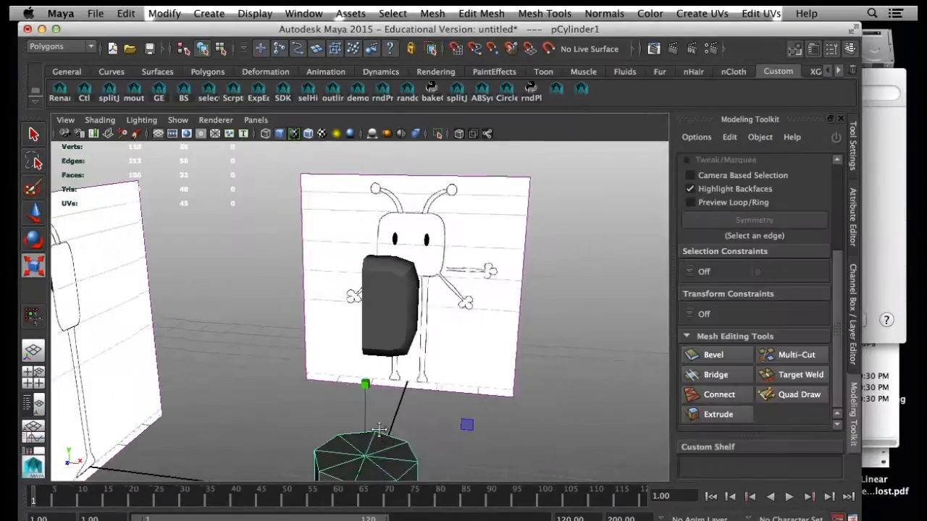
middle_click_drag(398, 463, 411, 349, "alt")
left_click_drag(412, 349, 399, 357, "alt")
left_click_drag(405, 321, 281, 403, "alt")
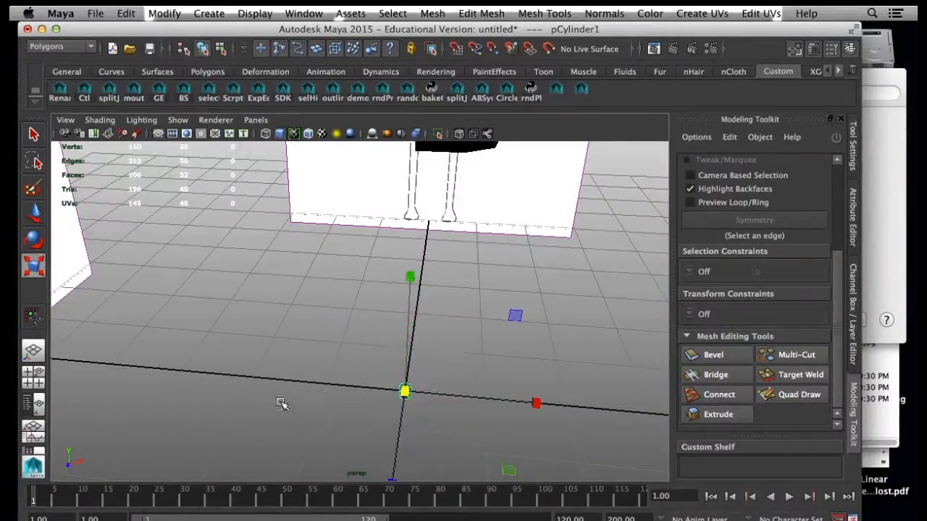
Step: Stretch the small cylinder along Y into a thin vertical post
left_click(411, 282)
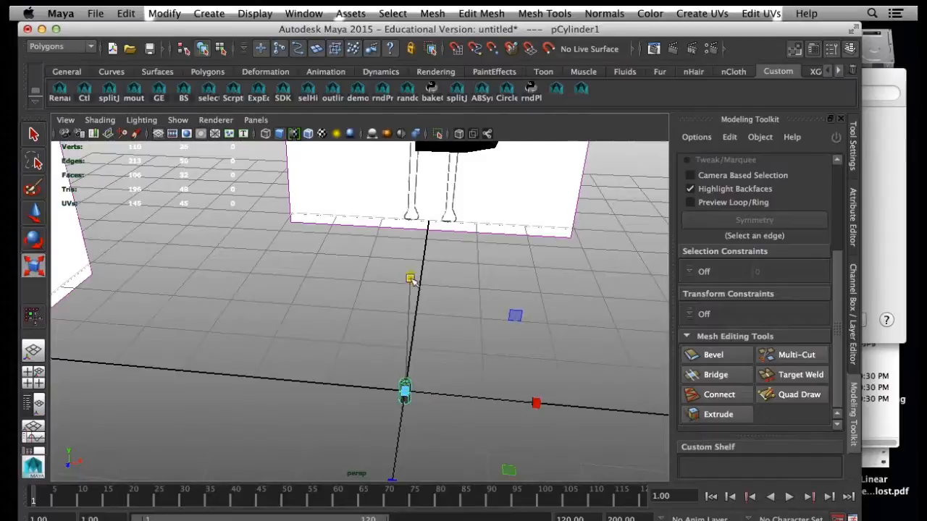
left_click_drag(411, 279, 407, 130)
key("w")
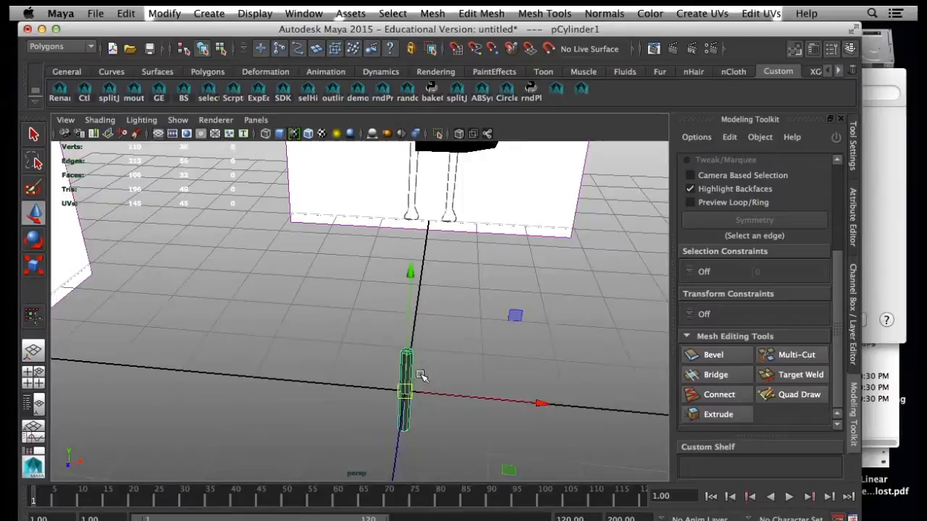
Step: Move the post in the front view onto the character's leg beneath the modelled half of the head
key("space")
key("space")
middle_click_drag(421, 191, 421, 126, "alt")
scroll(423, 156, "down", 8)
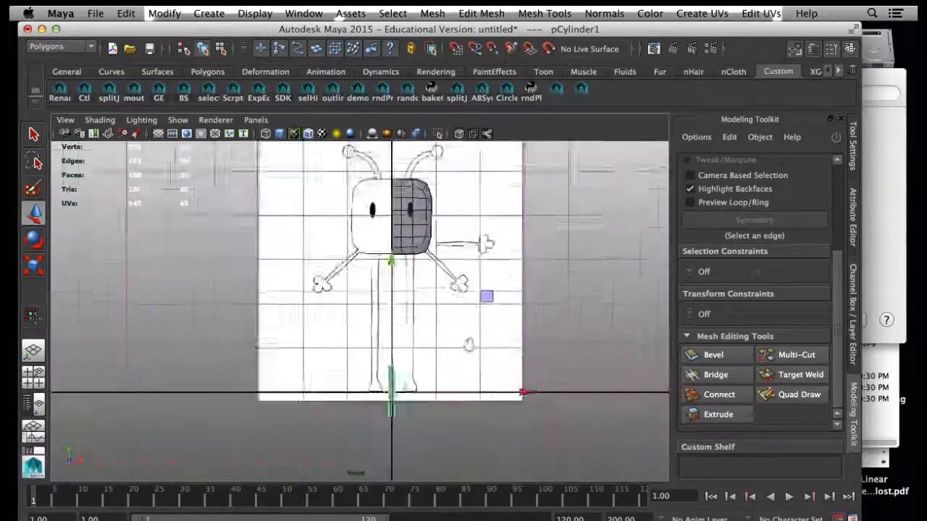
left_click_drag(388, 382, 405, 316)
scroll(404, 318, "up", 5)
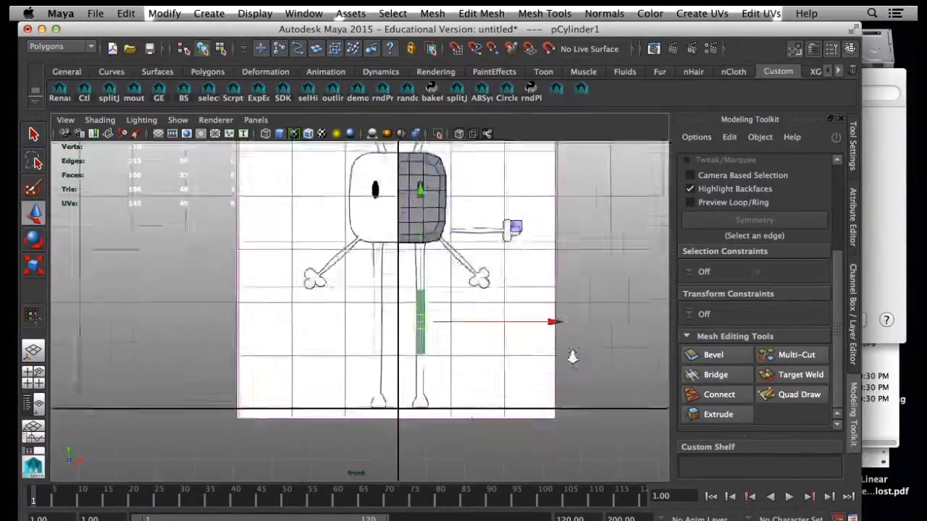
Step: Scale the leg cylinder along Y and shift it vertically so it spans from the head's underside to the ground
key("r")
left_click_drag(443, 197, 440, 145)
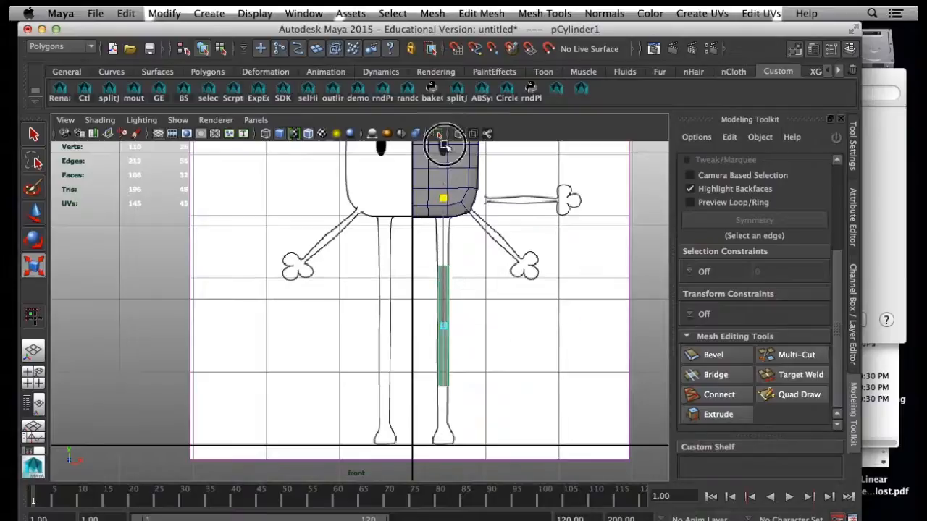
left_click_drag(445, 197, 449, 158)
key("w")
left_click_drag(445, 196, 445, 198)
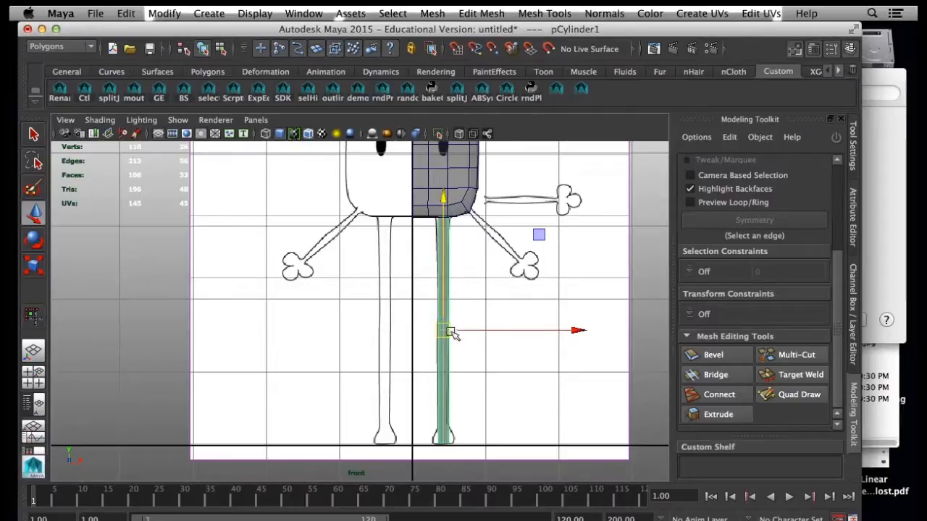
Step: Select the leg's middle ring of vertices in the side view and move it slightly forward along Z to follow the drawing
key("space")
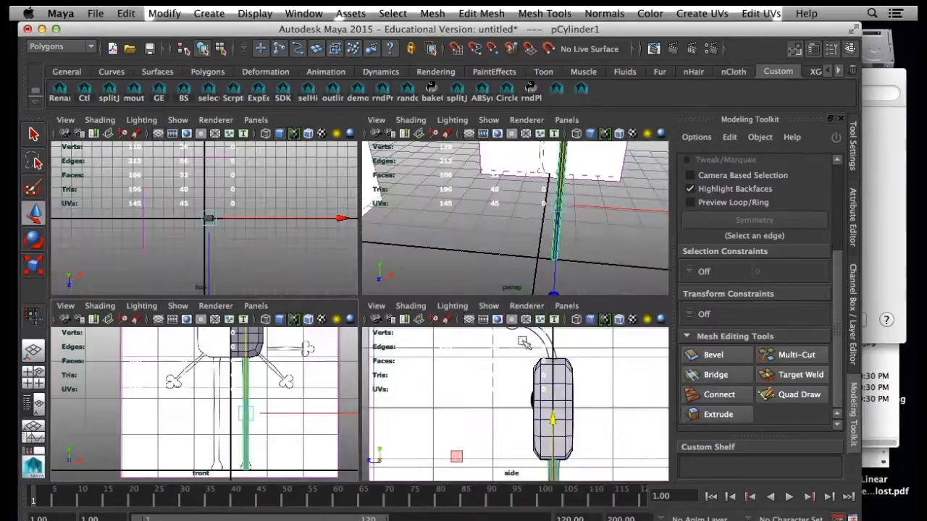
key("space")
middle_click_drag(443, 387, 442, 247, "alt")
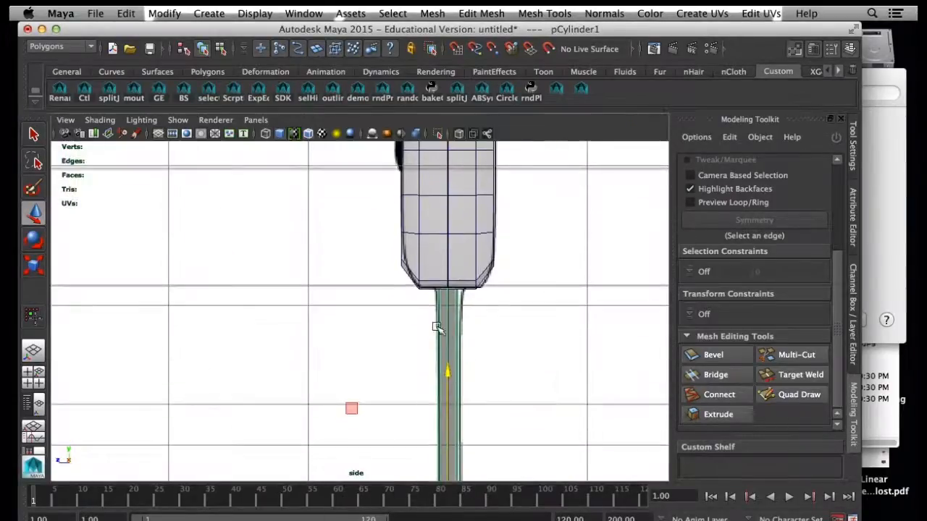
middle_click_drag(449, 344, 457, 139, "alt")
right_click_drag(462, 273, 547, 297, "alt")
right_click_drag(464, 283, 413, 250)
left_click_drag(492, 278, 438, 307)
right_click_drag(609, 306, 483, 305, "alt")
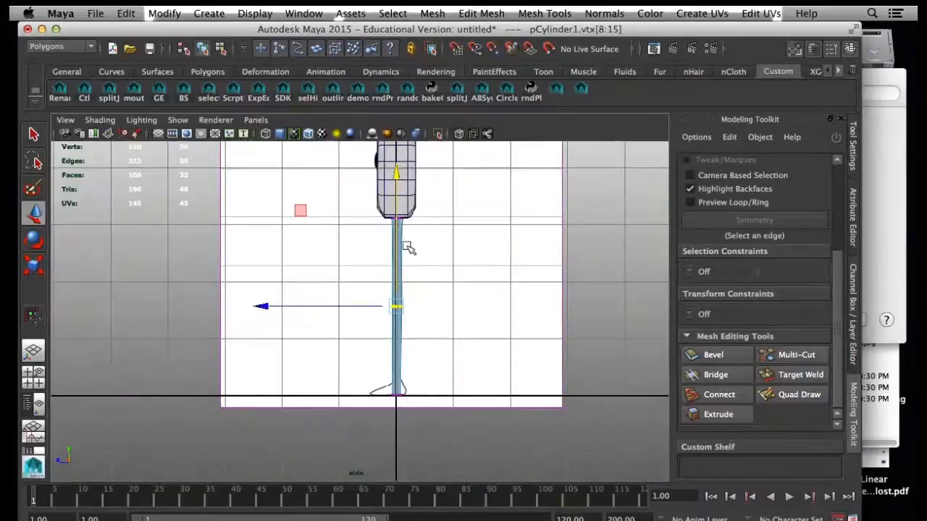
right_click_drag(413, 292, 447, 298, "alt")
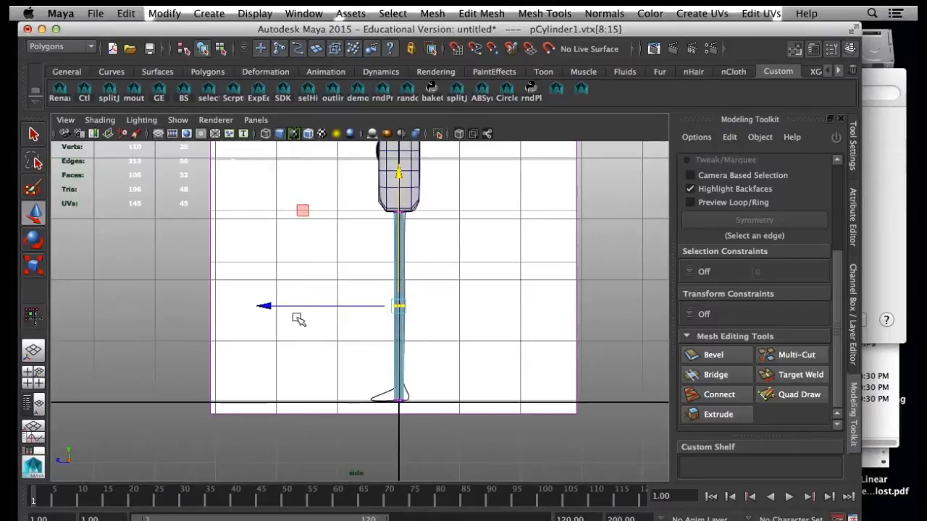
left_click_drag(267, 306, 265, 306)
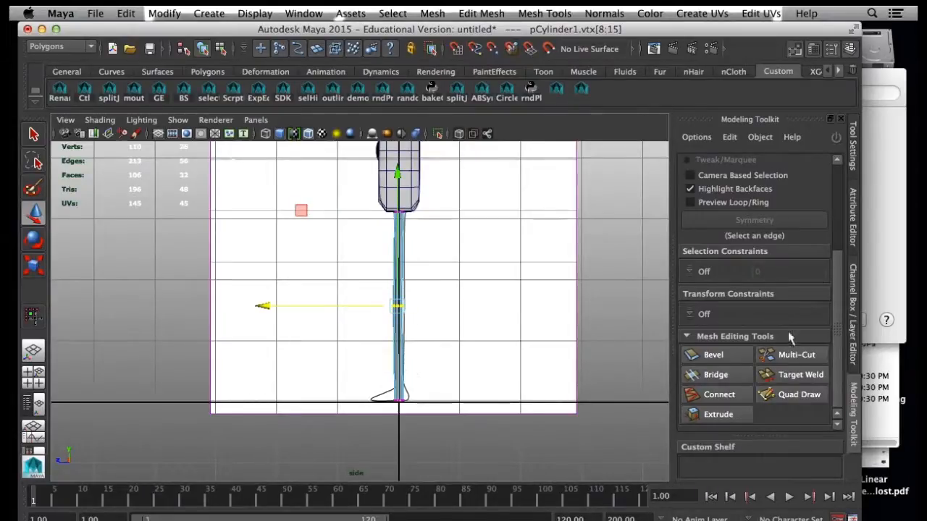
Step: Insert an edge loop around the leg at ankle height with Multi-Cut, matching the top of the drawn foot
middle_click_drag(383, 353, 374, 292, "alt")
right_click_drag(375, 292, 573, 385, "alt")
right_click_drag(417, 337, 569, 397, "alt")
left_click(789, 356)
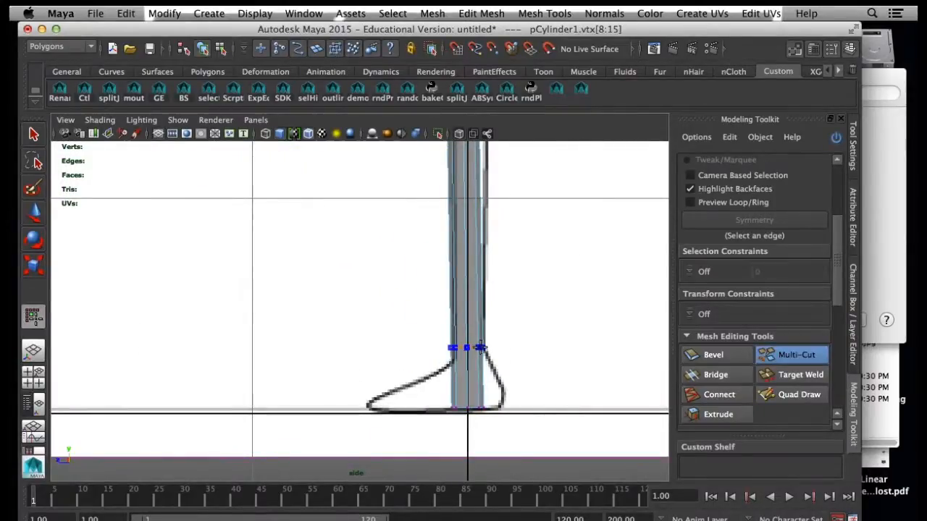
left_click(481, 351, "ctrl")
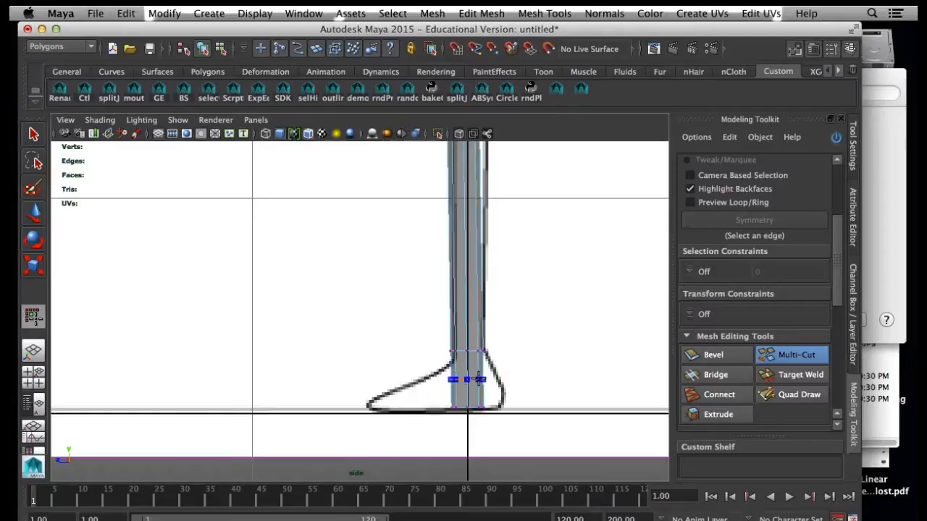
Step: Select vertices of the ankle loop and nudge them along Z towards the drawn ankle outline
right_click_drag(451, 247, 389, 251)
left_click_drag(436, 338, 435, 362)
left_click_drag(371, 355, 376, 352)
Step: Insert an edge loop around the leg just below the head with Multi-Cut
middle_click_drag(444, 238, 446, 372, "alt")
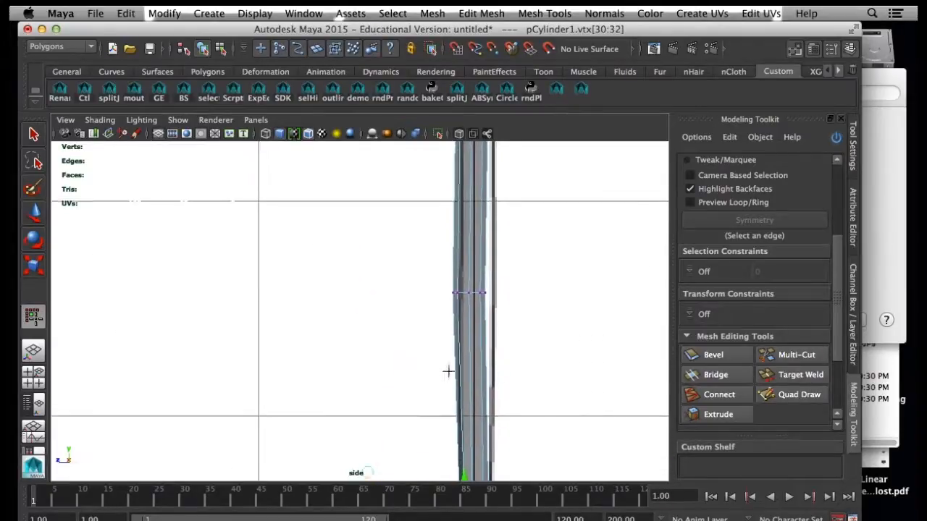
middle_click_drag(443, 273, 434, 383, "alt")
middle_click_drag(421, 184, 418, 304, "alt")
middle_click_drag(418, 231, 423, 272, "alt")
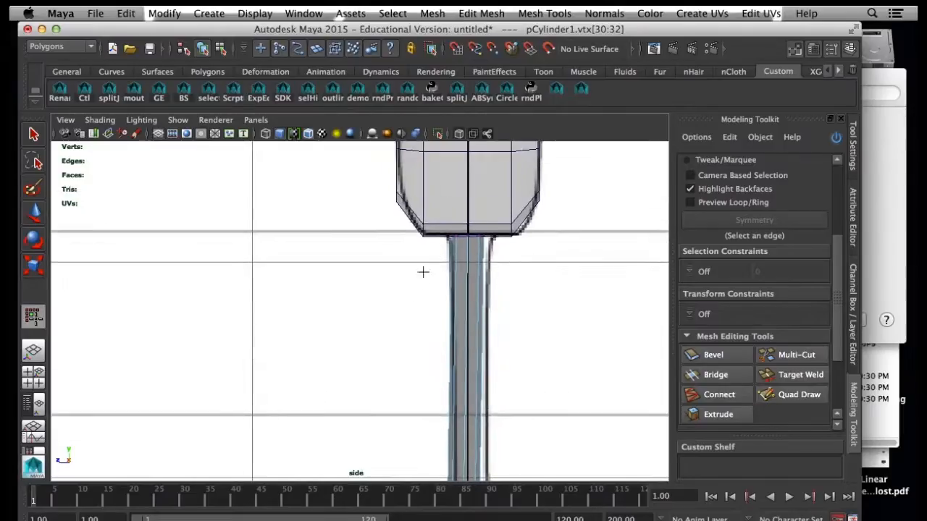
left_click(491, 229)
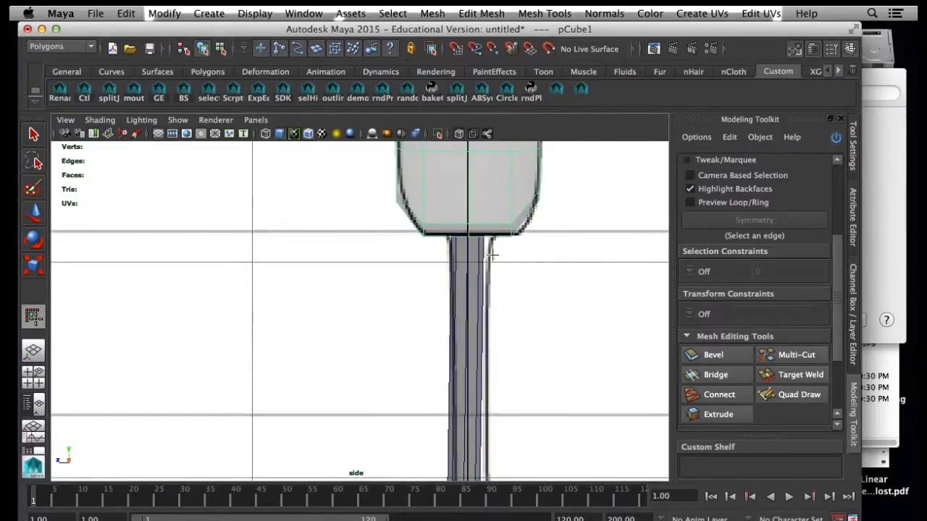
scroll(492, 283, "up", 2)
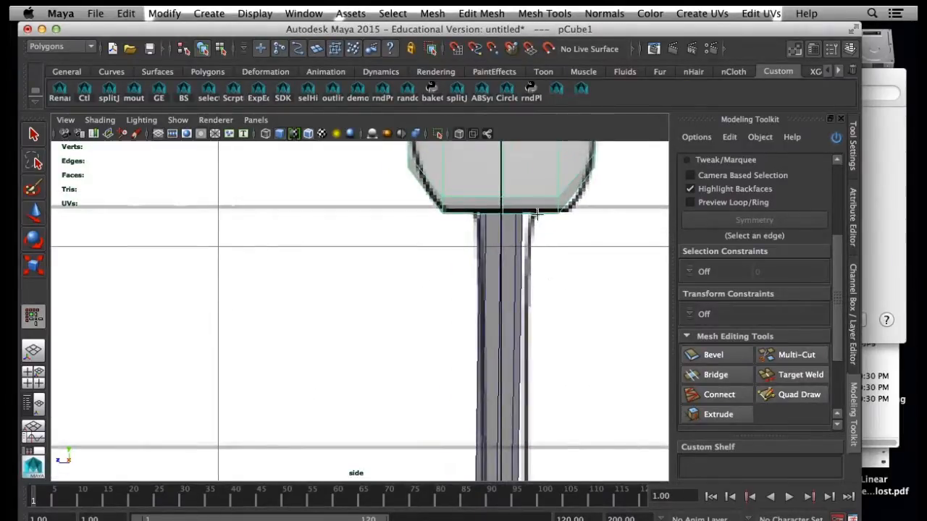
left_click(797, 356)
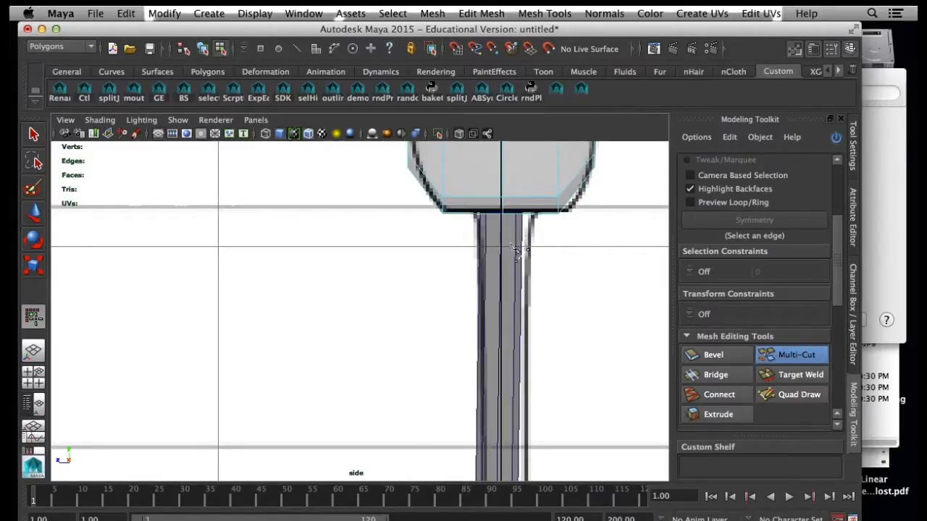
key("w")
left_click(510, 244)
left_click(430, 311)
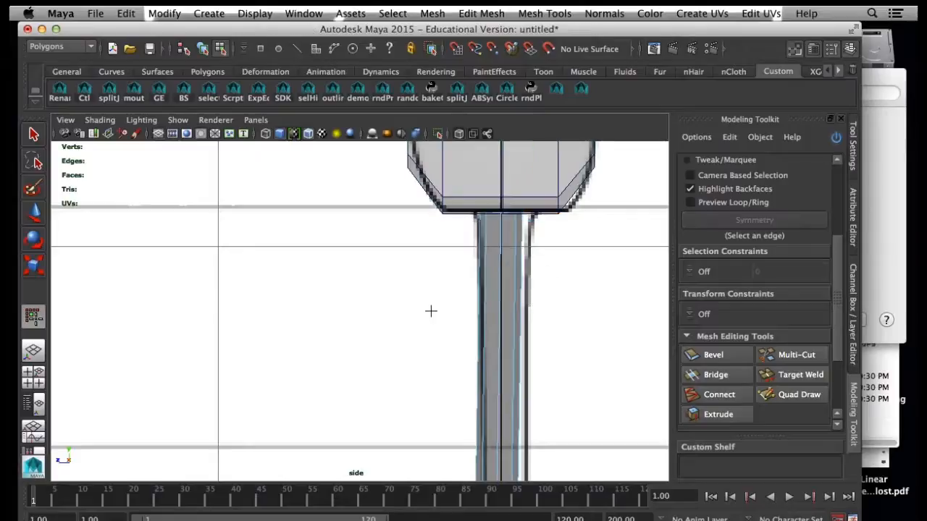
left_click(786, 356)
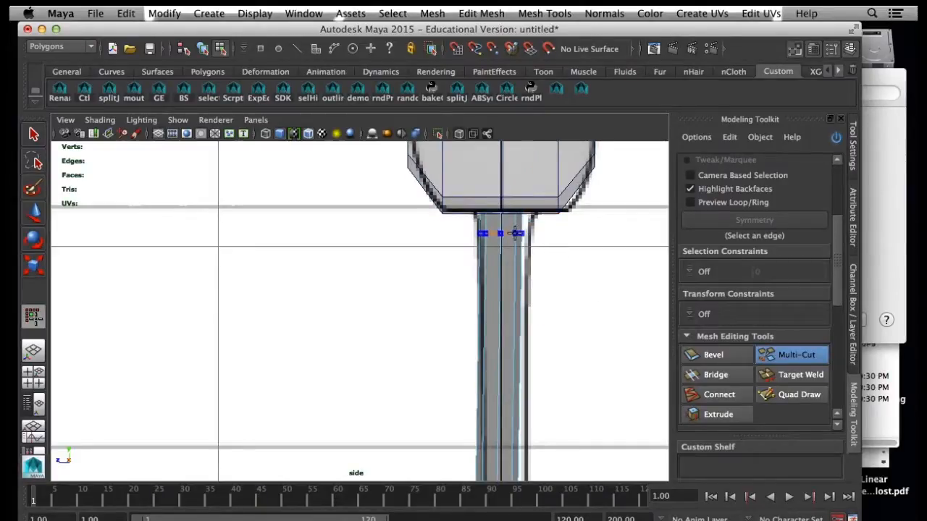
left_click(516, 232)
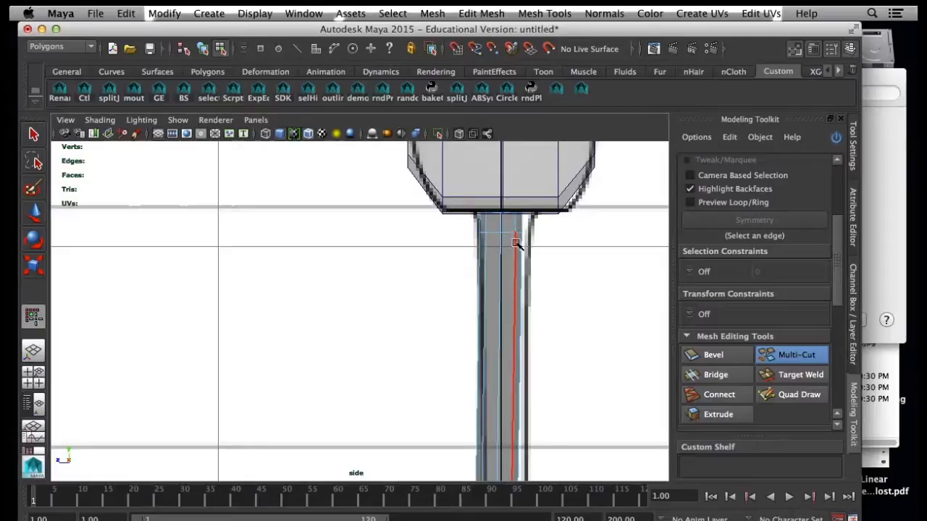
Step: Scale the new upper edge loop and the leg's top rim to match the drawn leg where it meets the head
key("q")
double_click(510, 232)
key("r")
left_click_drag(500, 231, 502, 227)
double_click(504, 213)
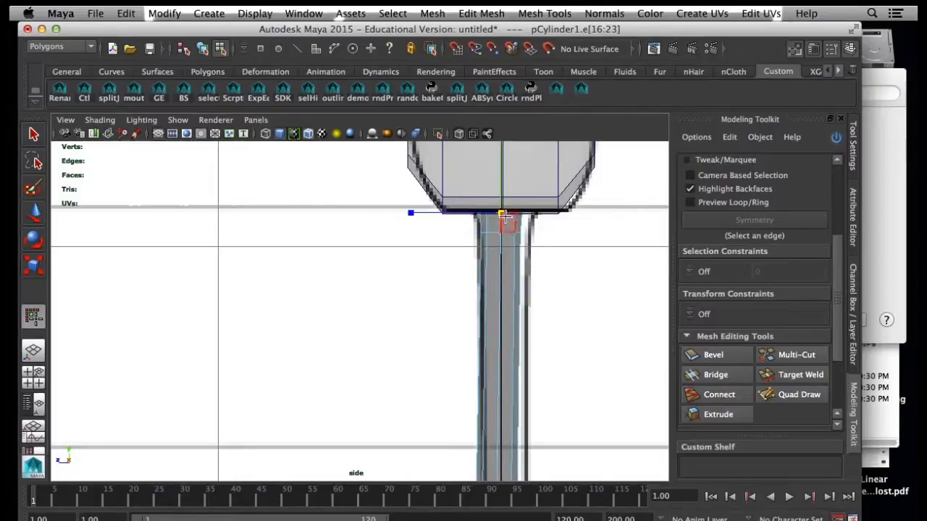
left_click_drag(504, 214, 505, 214)
Step: Select the full edge loop at the ankle and scale it slightly to fit the drawn ankle in the side view
middle_click_drag(527, 474, 507, 279, "alt")
middle_click_drag(531, 424, 544, 229, "alt")
right_click_drag(637, 333, 535, 354, "alt")
right_click_drag(459, 368, 503, 386, "alt")
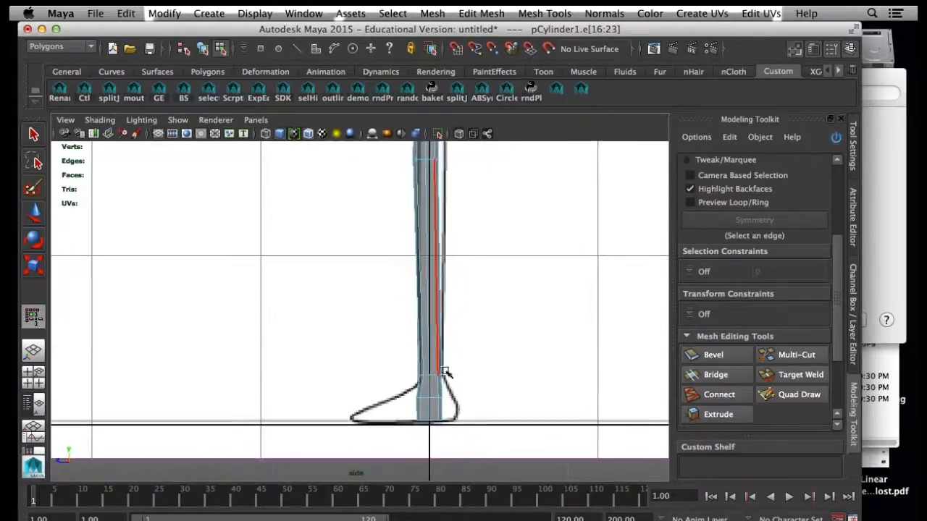
middle_click_drag(438, 384, 445, 307, "alt")
right_click_drag(445, 306, 523, 303, "alt")
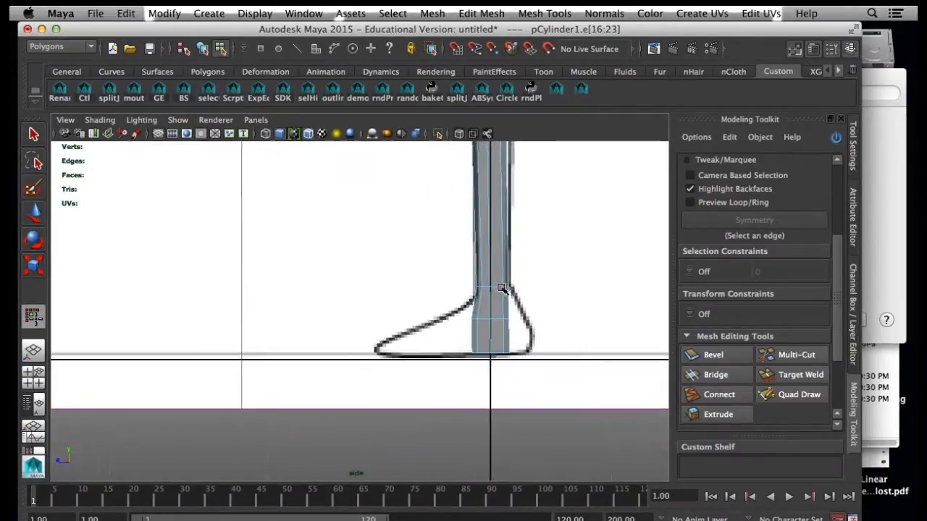
left_click(500, 288)
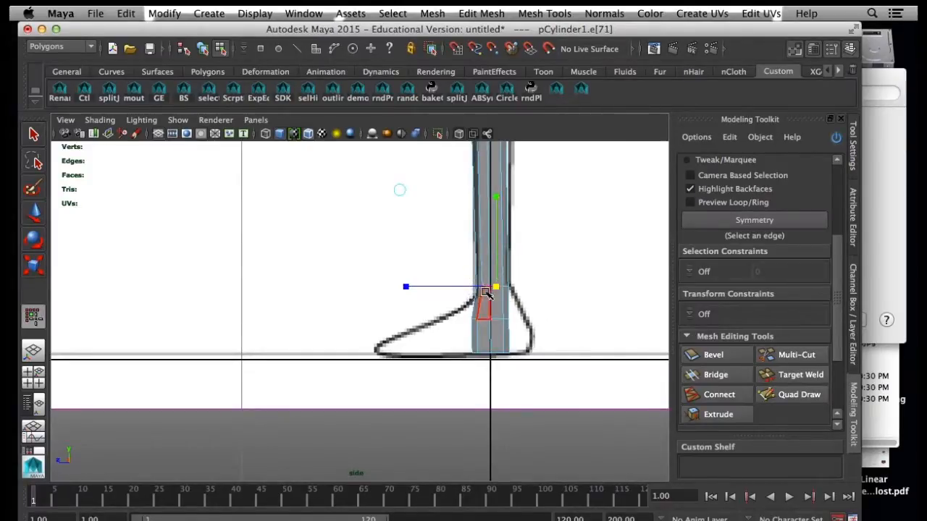
key("r")
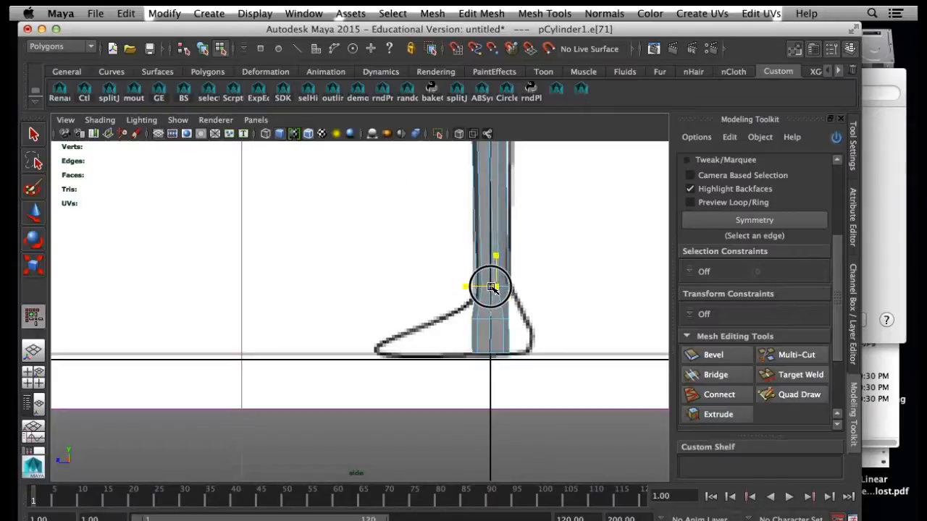
left_click_drag(495, 288, 519, 326)
left_click(544, 291)
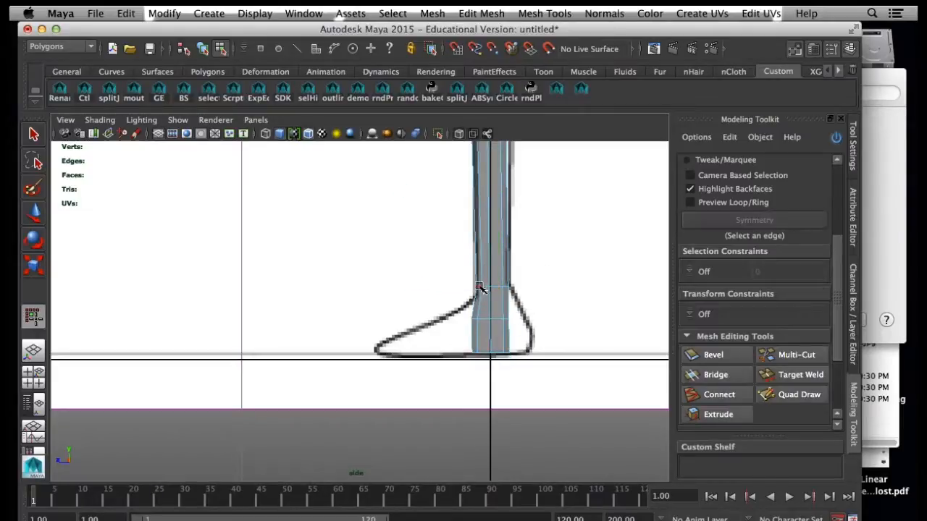
double_click(495, 288)
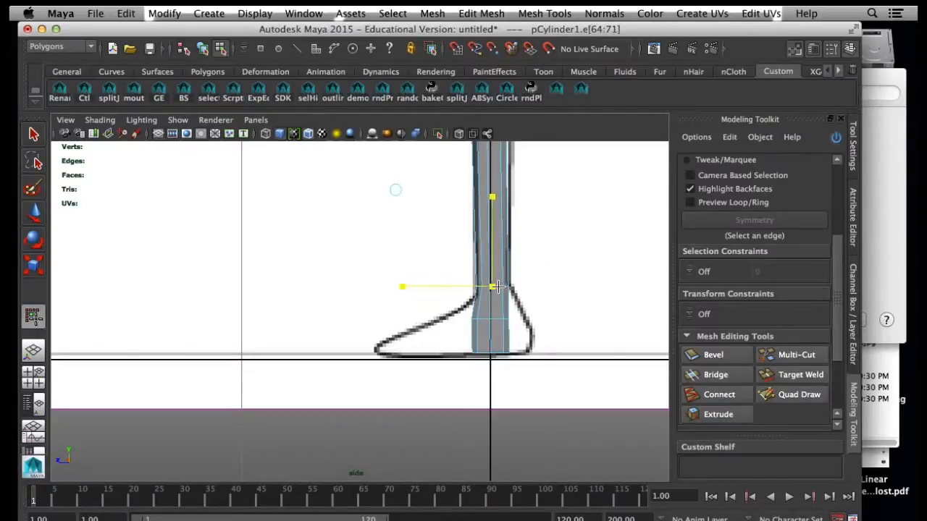
mouse_move(494, 288)
left_mouse_down()
mouse_move(498, 296)
mouse_move(462, 288)
mouse_move(499, 288)
left_mouse_up()
key("r")
Step: Switch to the perspective view, orbit around the leg and return to object mode
right_click_drag(581, 319, 441, 297, "alt")
middle_click_drag(441, 297, 445, 317, "alt")
key("space")
left_click(536, 205)
left_click_drag(536, 205, 500, 199, "alt")
key("space")
middle_click_drag(500, 199, 497, 238, "alt")
left_click_drag(497, 238, 420, 245, "alt")
right_click(426, 244)
left_click(487, 226)
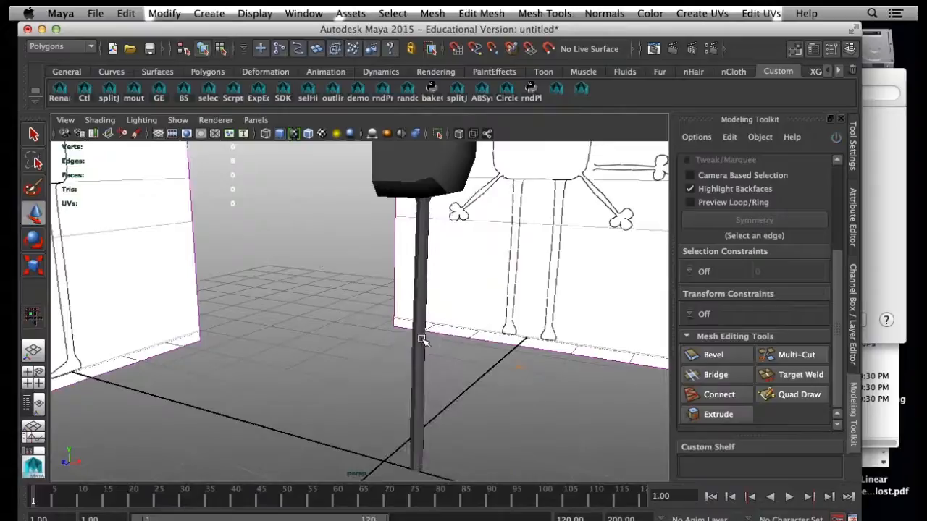
Step: Check the leg by selecting and deselecting it, and enable Wireframe on Shaded in the perspective view
left_click(426, 339)
left_click(474, 380)
mouse_move(474, 380)
left_mouse_down("alt")
mouse_move(384, 344)
mouse_move(335, 339)
mouse_move(497, 355)
mouse_move(422, 364)
mouse_move(414, 355)
left_mouse_up("alt")
left_click(422, 365)
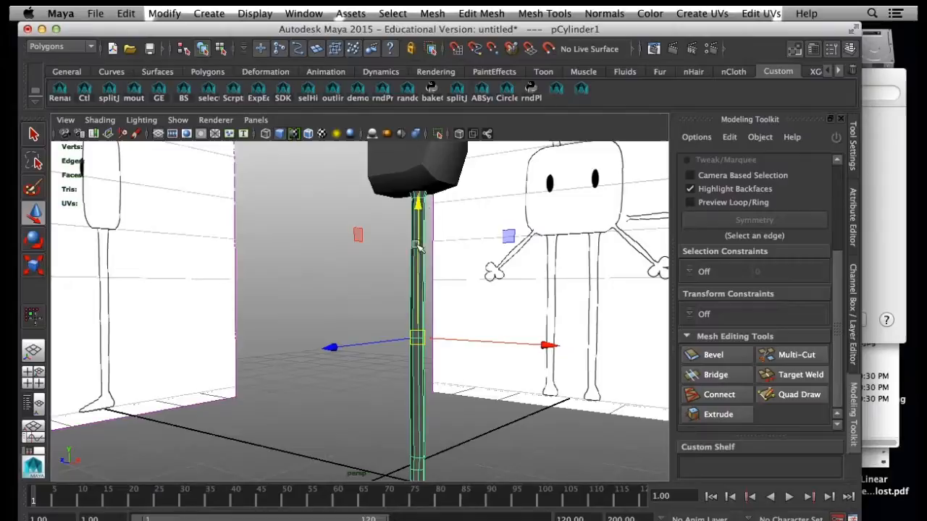
left_click(475, 412)
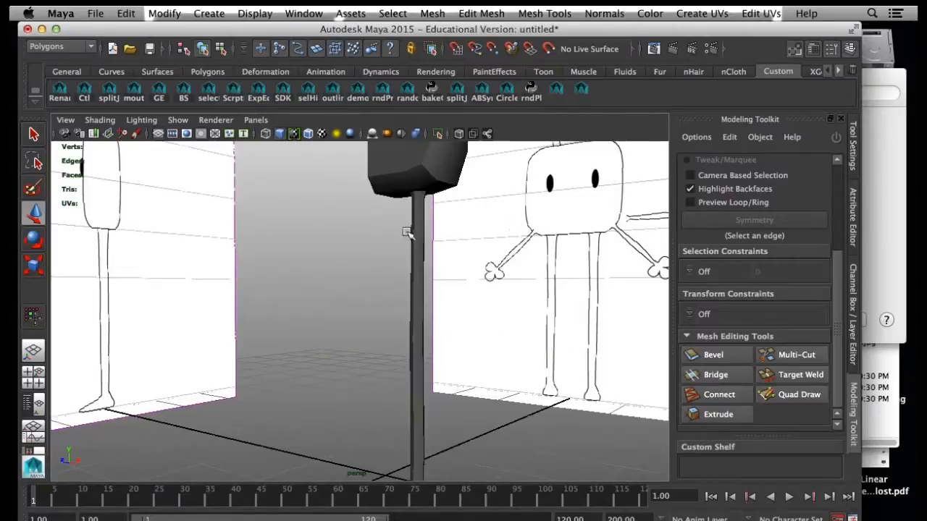
left_click(113, 120)
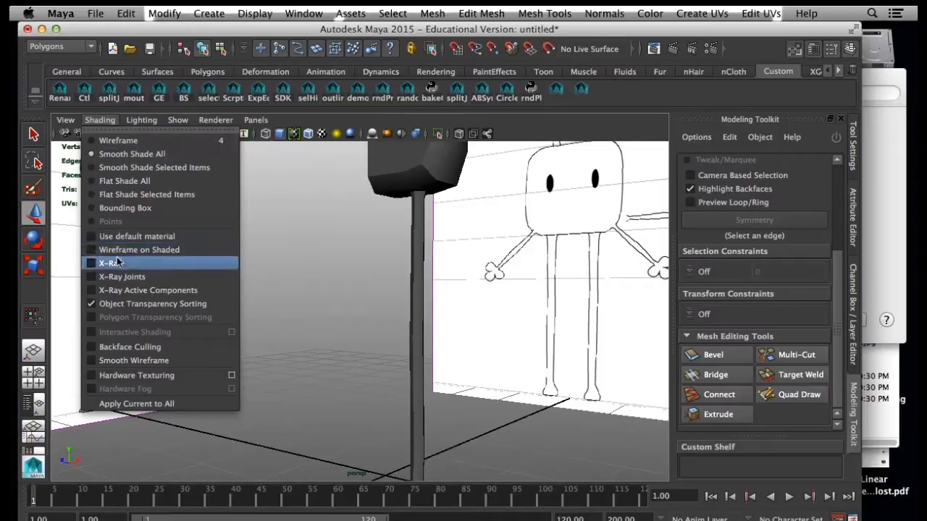
left_click(138, 250)
Step: Insert four evenly spaced edge loops in each of the leg's two long sections using the Insert Edge Loop Tool, and return to object mode
middle_click_drag(414, 240, 413, 342, "alt")
middle_click_drag(418, 388, 408, 324, "alt")
middle_click_drag(570, 362, 555, 246, "alt")
right_click_drag(462, 240, 426, 227, "alt")
middle_click_drag(424, 223, 389, 265, "alt")
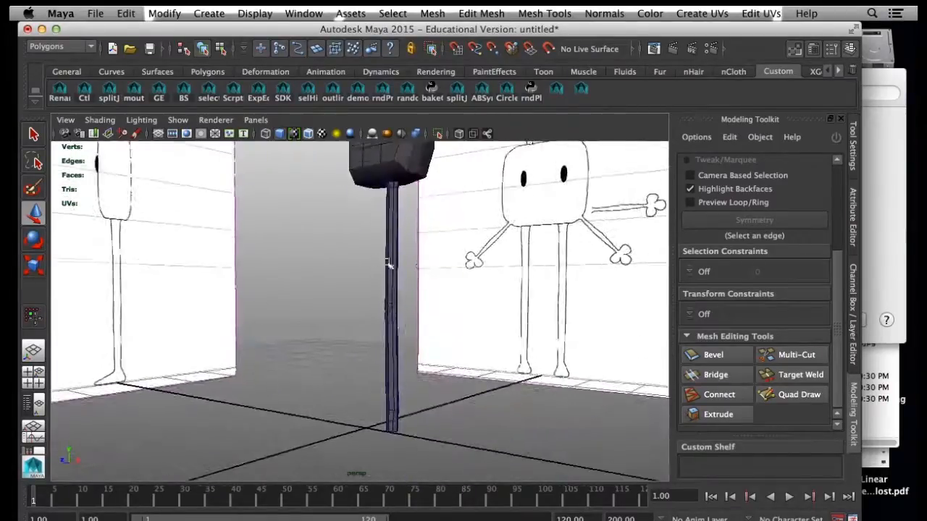
left_click(390, 265)
left_click(543, 13)
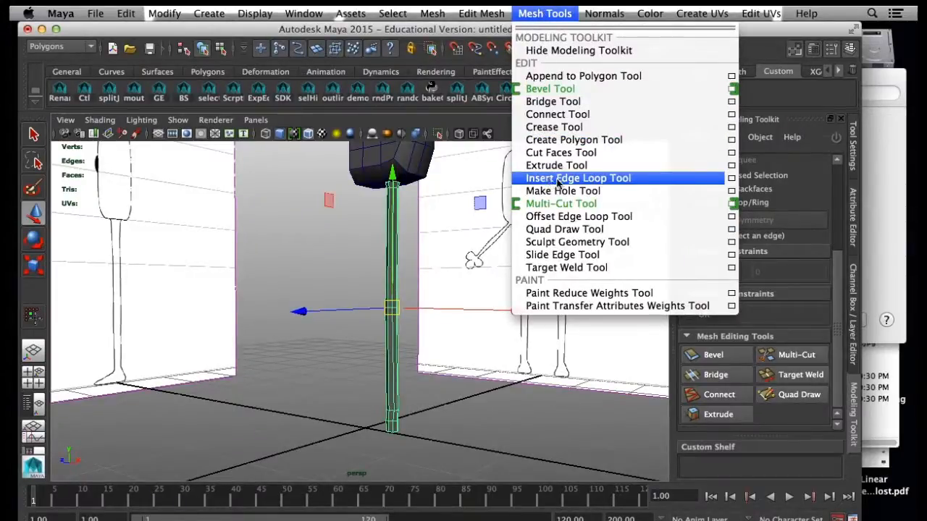
left_click(732, 179)
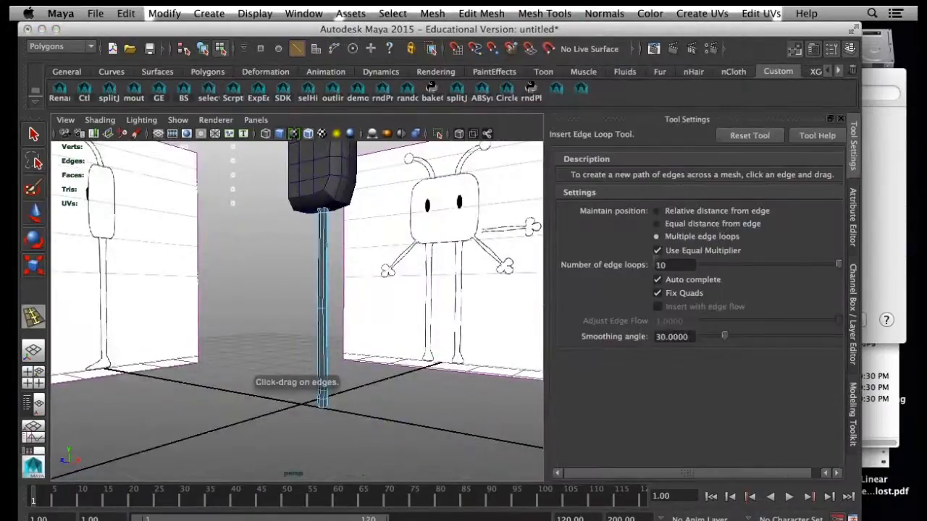
double_click(662, 264)
type("4")
left_click(326, 260)
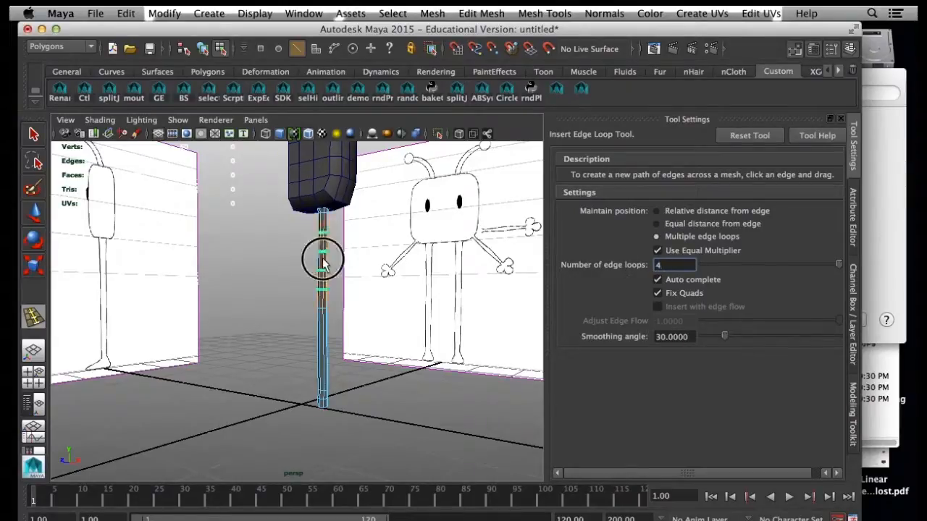
left_click(325, 335)
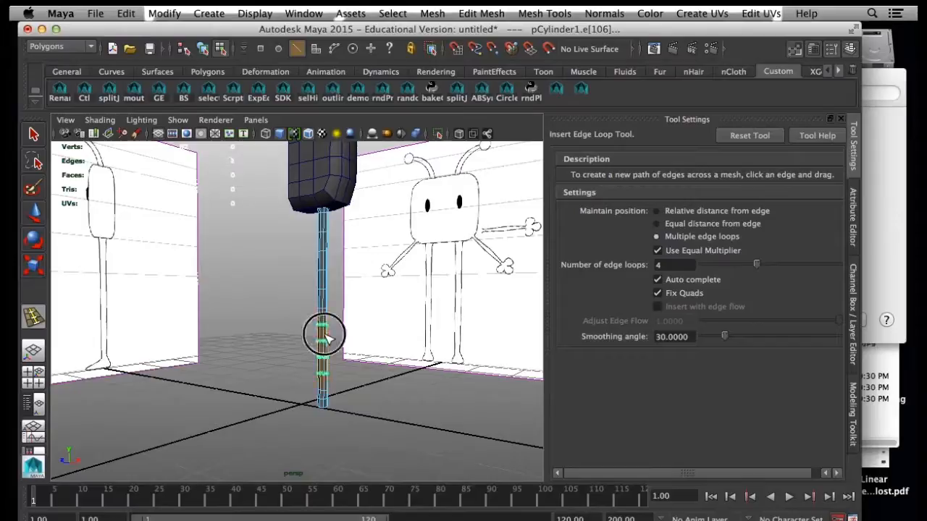
left_click_drag(305, 277, 352, 315, "alt")
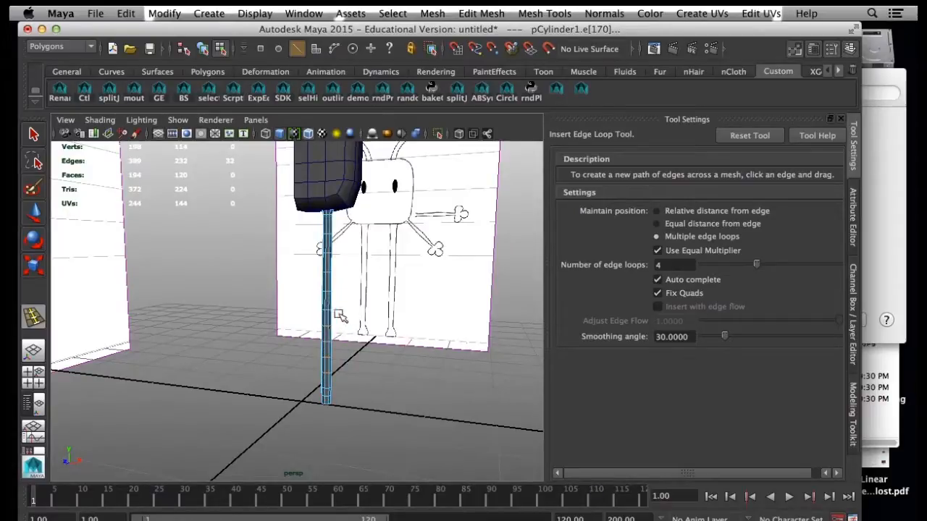
key("w")
right_click_drag(339, 316, 365, 313)
left_click(327, 375)
Step: Move the rear vertical edge at the leg's base back to the drawn heel in the side view
key("space")
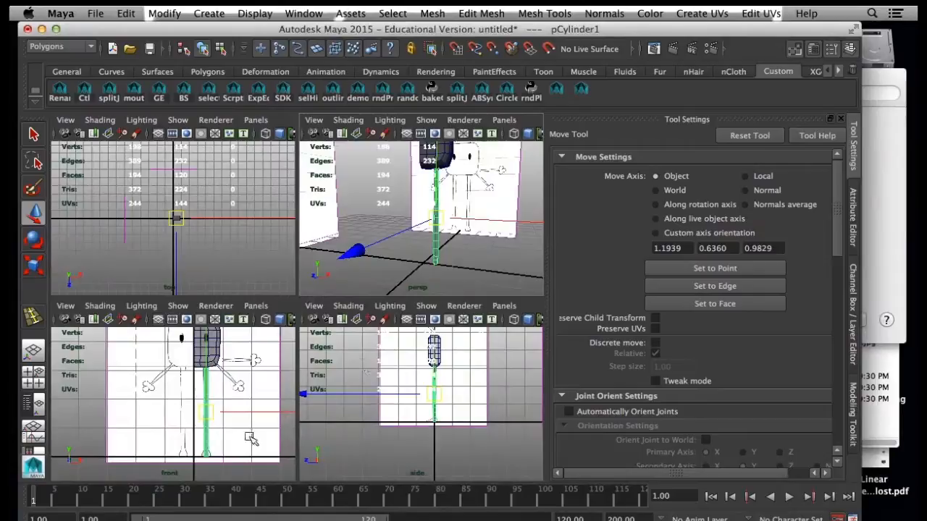
key("space")
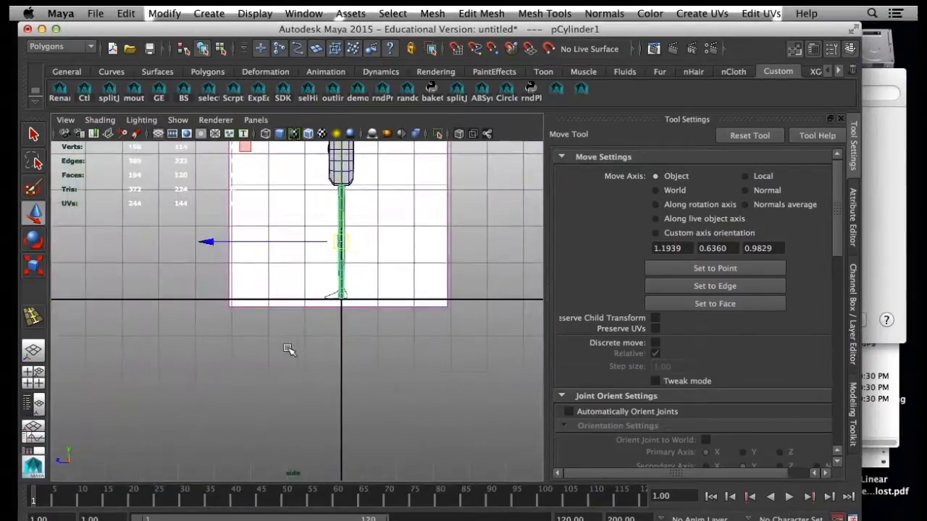
scroll(290, 351, "up", 3)
middle_click_drag(371, 309, 305, 384, "alt")
scroll(319, 384, "up", 5)
left_click_drag(337, 383, 360, 384, "alt")
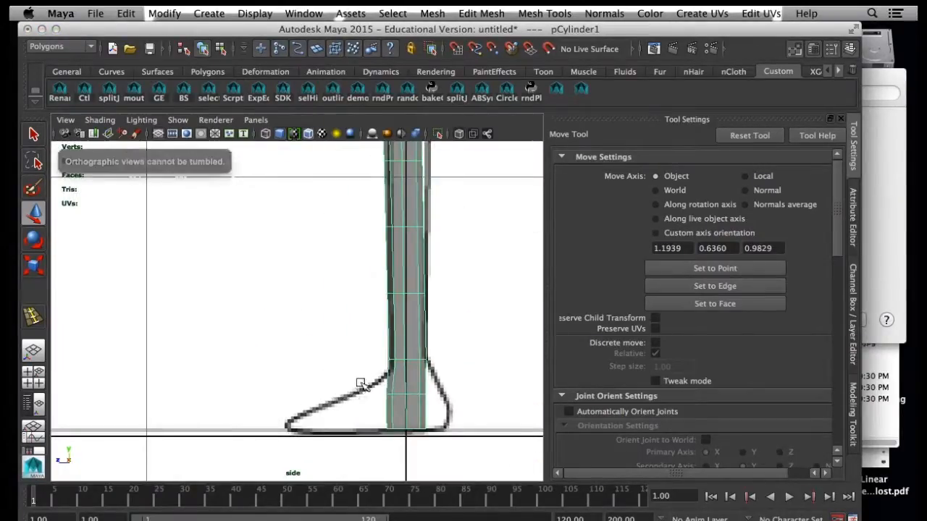
middle_click_drag(360, 384, 314, 336, "alt")
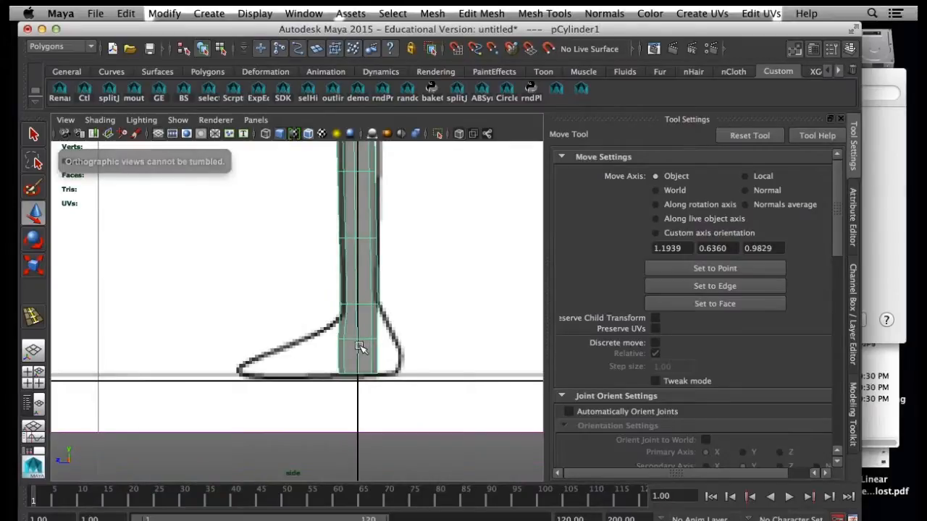
right_click_drag(358, 346, 359, 281)
left_click(375, 360)
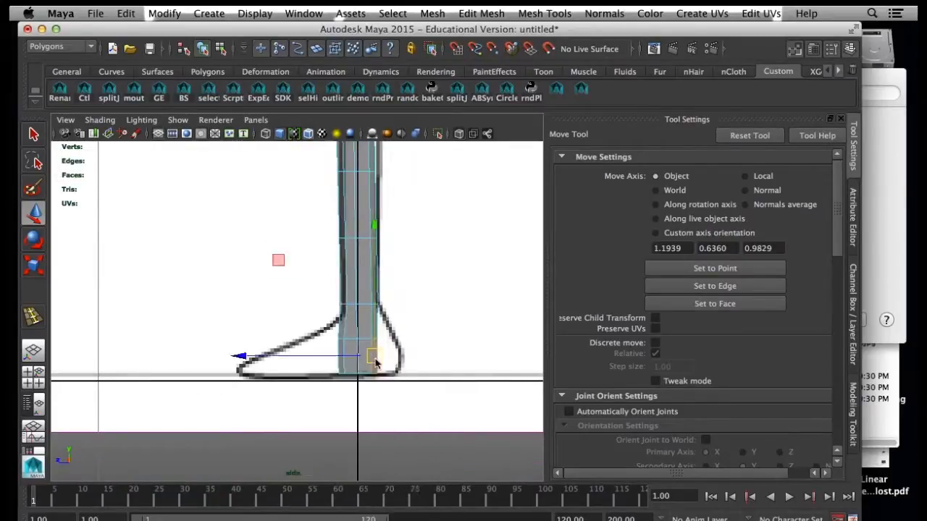
left_click_drag(256, 357, 266, 358)
Step: Lower the row of vertices just above the sole to follow the drawn heel outline
right_click_drag(374, 248, 313, 248)
left_click_drag(417, 326, 321, 349)
left_click_drag(373, 258, 371, 278)
Step: Select the front faces at the leg's base and examine them from the front in the perspective view
right_click_drag(342, 337, 338, 289)
left_click_drag(330, 341, 343, 368)
key("space")
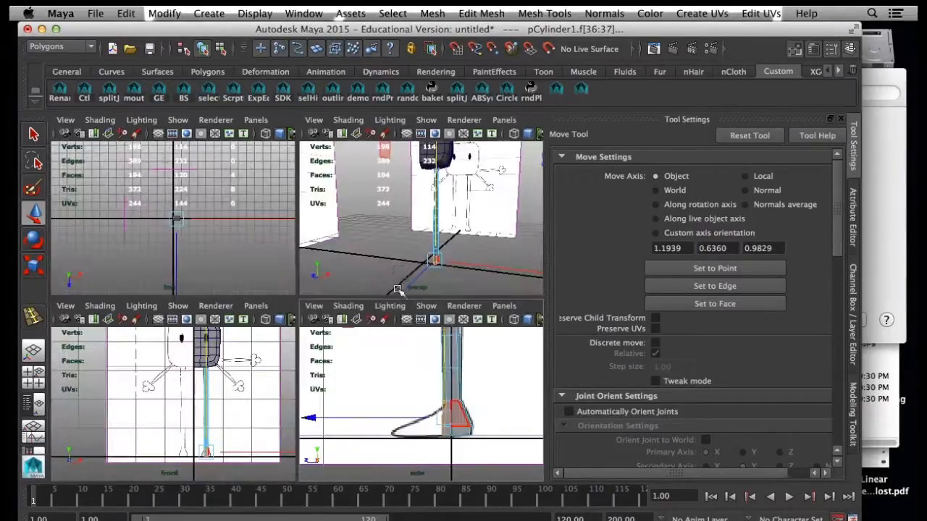
key("space")
right_click_drag(354, 279, 439, 346, "alt")
middle_click_drag(376, 370, 364, 273, "alt")
left_click_drag(364, 273, 425, 353, "alt")
Step: Widen the lowest band of faces at the leg's base along X to match the drawn foot in the front view
key("space")
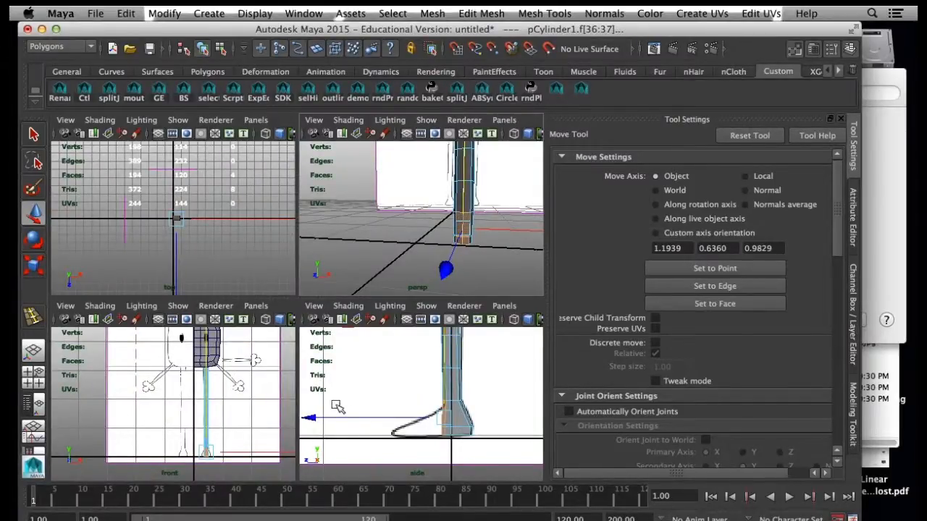
key("space")
middle_click_drag(347, 368, 346, 306, "alt")
right_click_drag(345, 306, 536, 386, "alt")
middle_click_drag(506, 389, 391, 329, "alt")
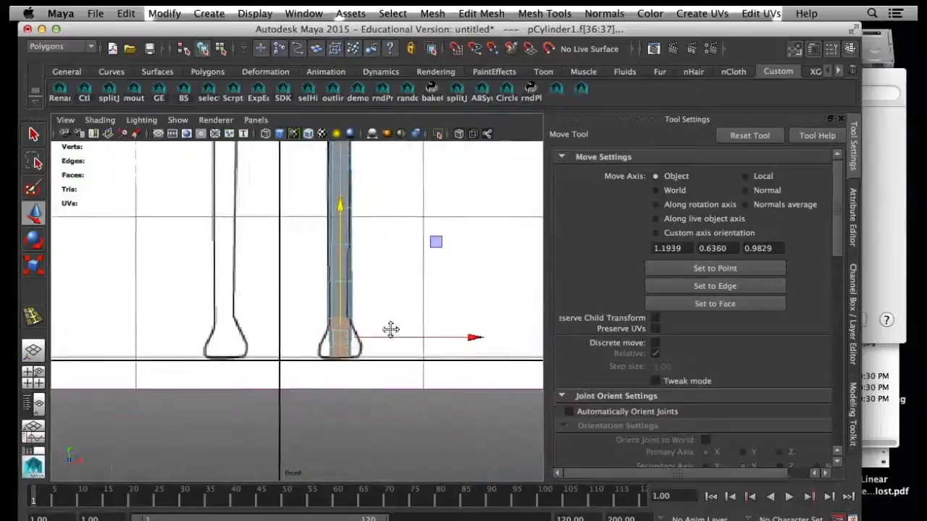
right_click_drag(390, 330, 441, 374, "alt")
left_click_drag(359, 364, 323, 365)
key("r")
left_click_drag(473, 365, 608, 366)
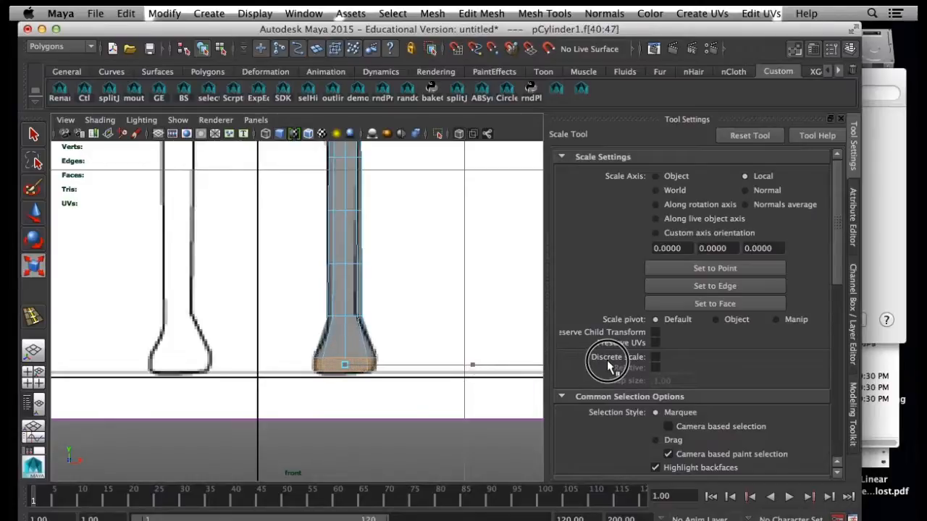
Step: Extrude the front faces of the foot base forward with a Local Z of 11.37 to reach the drawn toe
left_click(342, 347)
left_click(337, 349, "shift")
left_click(338, 365, "shift")
key("space")
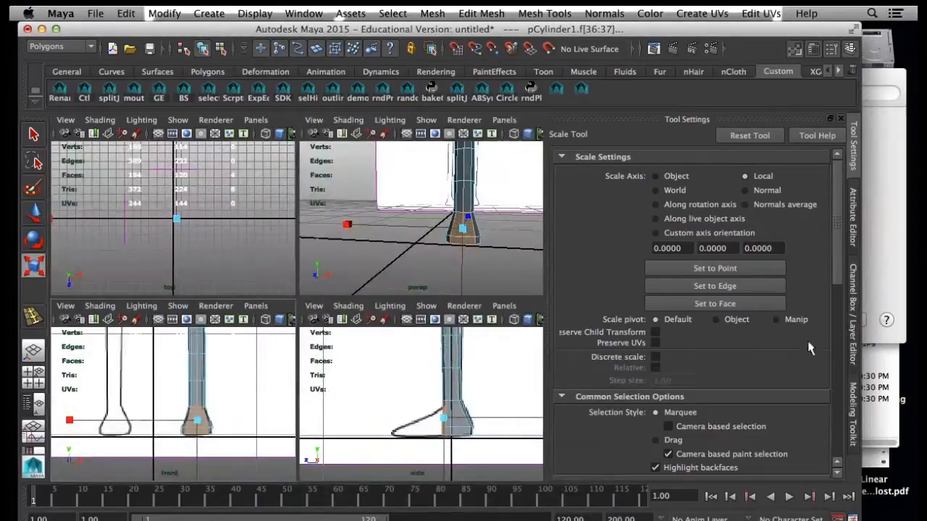
left_click(855, 414)
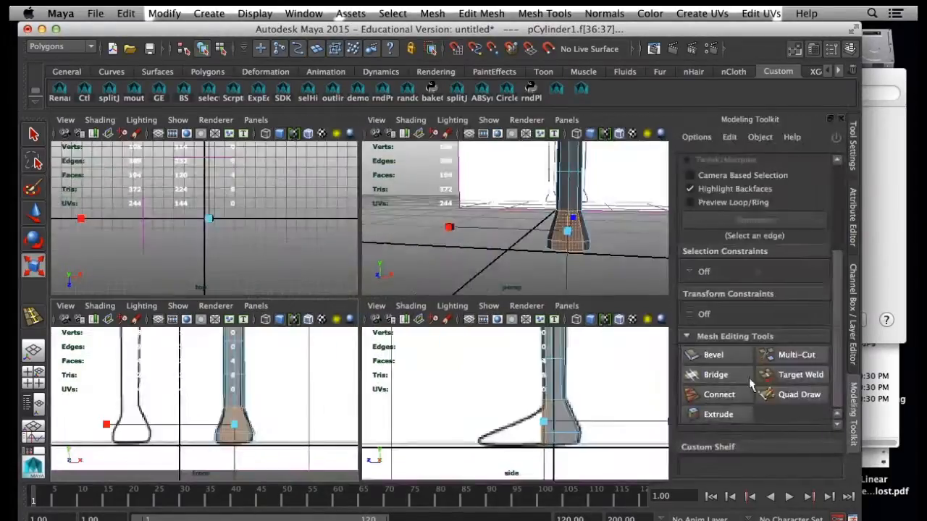
left_click(713, 414)
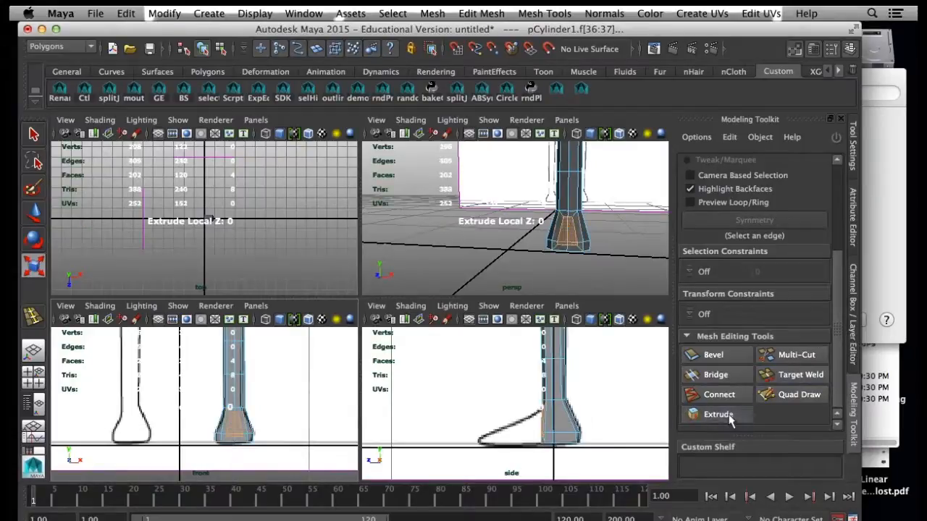
scroll(839, 410, "down", 3)
left_click(743, 420)
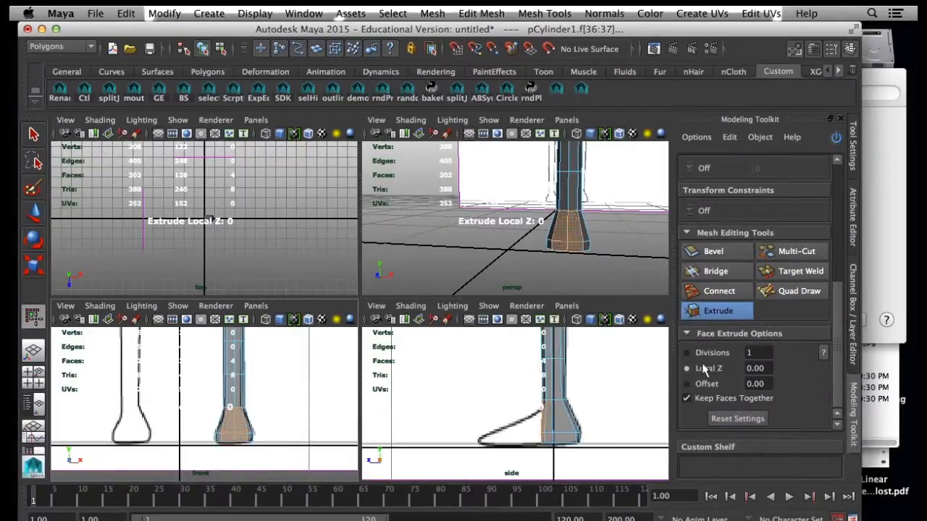
left_click_drag(539, 432, 597, 427)
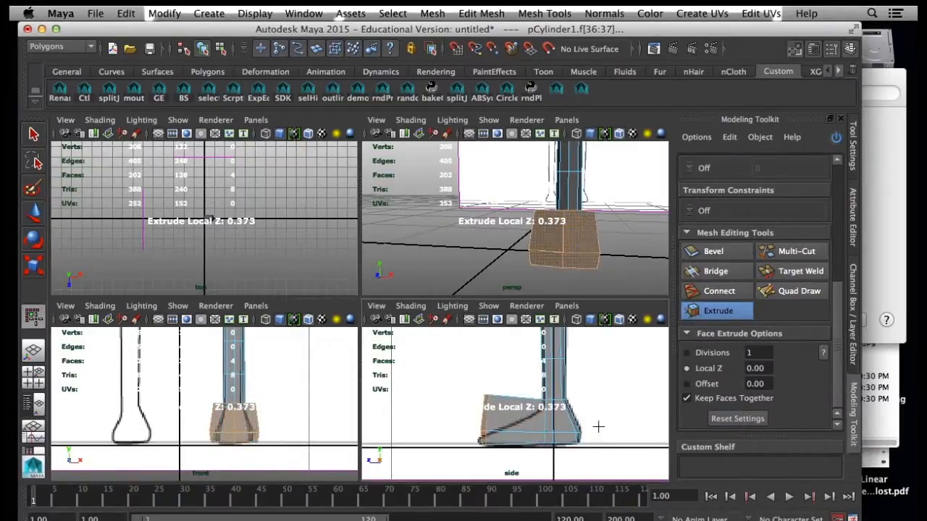
Step: Set the foot extrusion to 3 divisions and an offset of 0.61
left_click(701, 355)
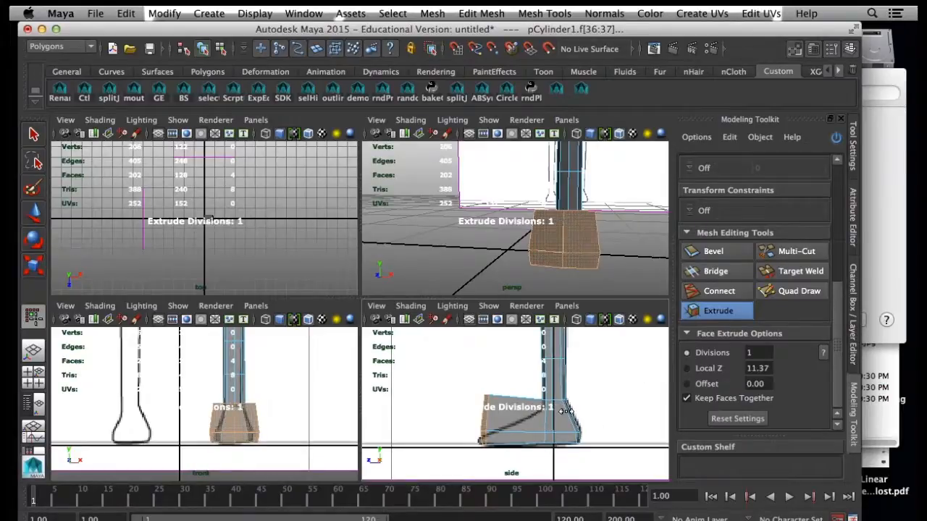
double_click(748, 352)
left_click(711, 385)
left_click_drag(572, 406, 632, 404)
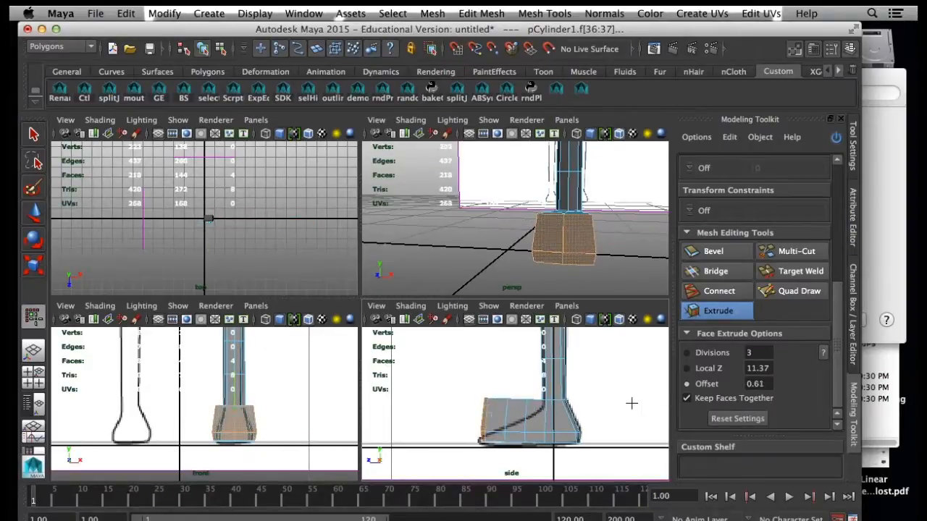
Step: Move the extruded toe faces slightly down and forward to meet the tip of the drawn foot
key("w")
left_click_drag(485, 357, 484, 362)
left_click_drag(395, 425, 392, 424)
Step: Lower the bottom row of foot vertices to the drawn sole in the side view
key("space")
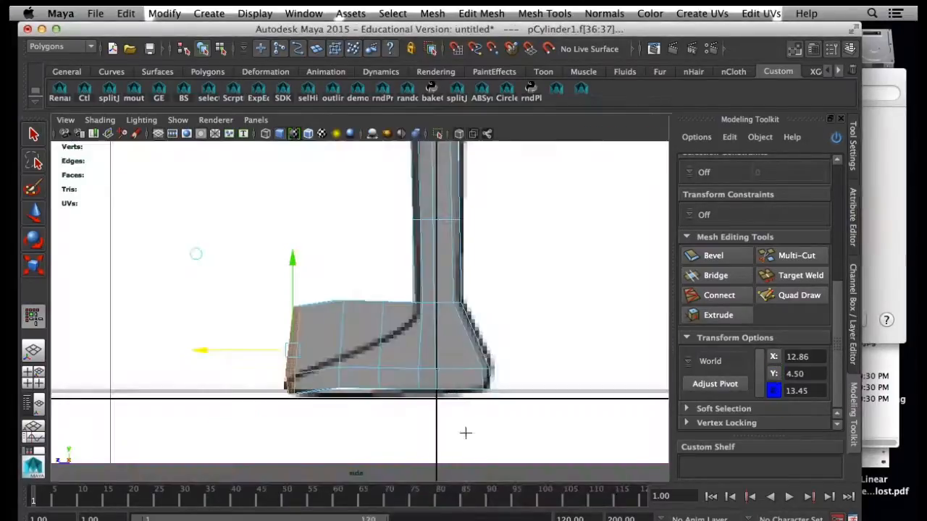
scroll(465, 432, "up", 2)
right_click_drag(410, 248, 362, 261)
left_click_drag(532, 399, 286, 431)
left_click_drag(420, 314, 423, 326)
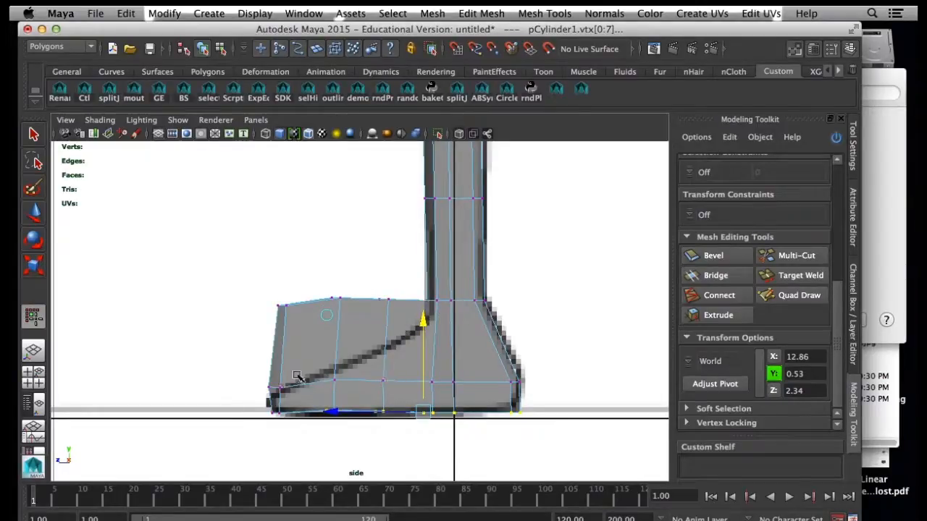
Step: Lower the middle-row vertices of the front foot so that row slopes down toward the toe
left_click_drag(251, 376, 288, 398)
left_click_drag(275, 301, 272, 314)
left_click_drag(324, 365, 352, 399)
left_click_drag(334, 291, 333, 299)
left_click_drag(369, 362, 406, 398)
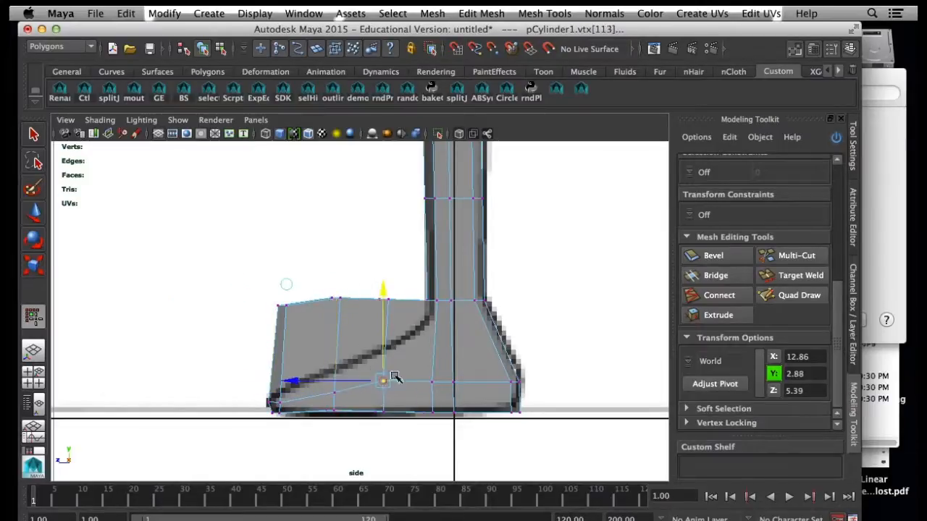
Step: Lower the three columns of upper front foot vertices onto the drawn instep and toe line
left_click_drag(368, 323, 403, 286)
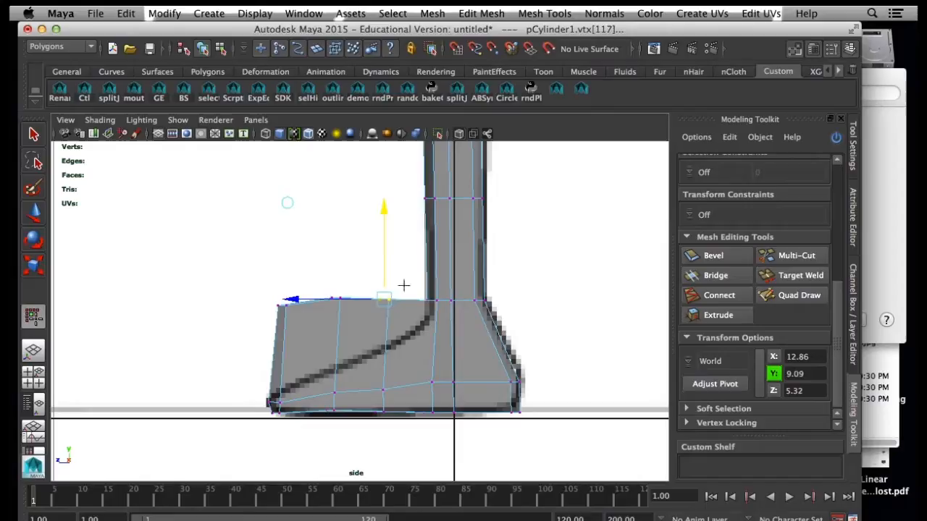
left_click_drag(384, 215, 328, 326)
left_click_drag(335, 211, 278, 328)
left_click_drag(283, 216, 277, 299)
Step: Lower the front and middle ankle vertices to fit the drawn bend between leg and foot
left_click_drag(424, 294, 436, 305)
mouse_move(432, 220)
left_mouse_down()
mouse_move(432, 228)
mouse_move(449, 220)
left_mouse_up()
left_click(454, 308)
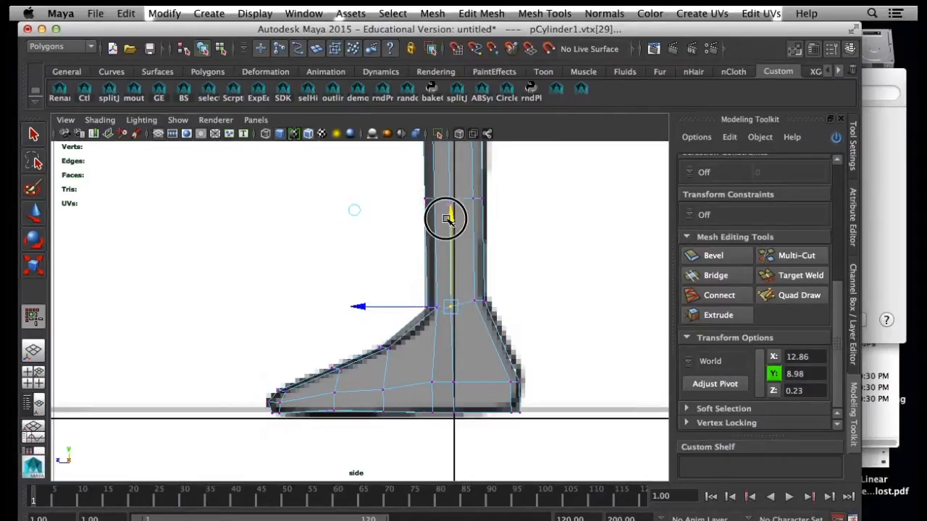
left_click(427, 308)
left_click_drag(427, 262, 425, 267)
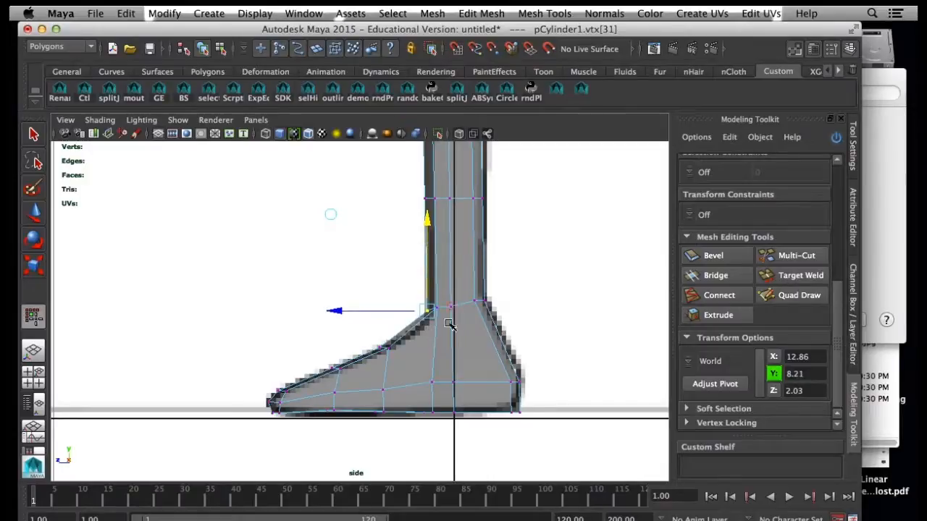
Step: Turn on the smooth mesh preview for the leg and return to object mode
key("3")
right_click(471, 349)
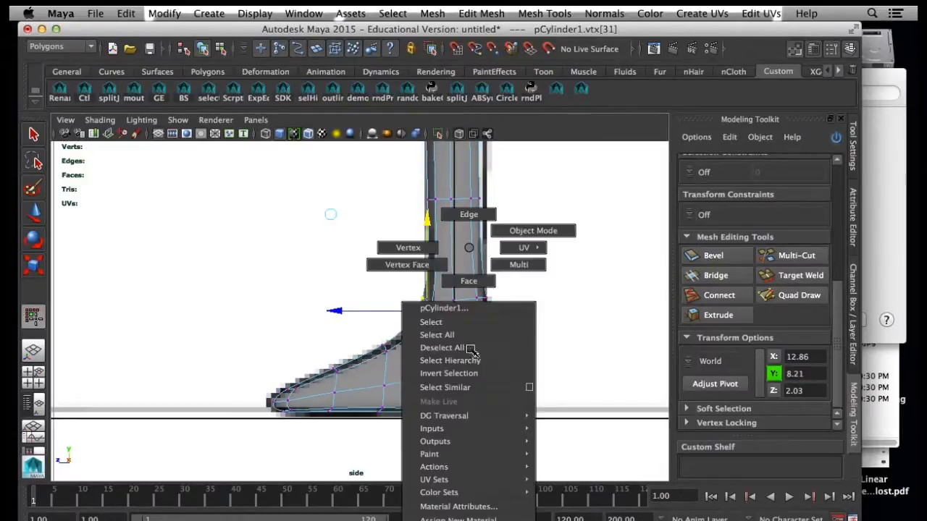
right_click(472, 319)
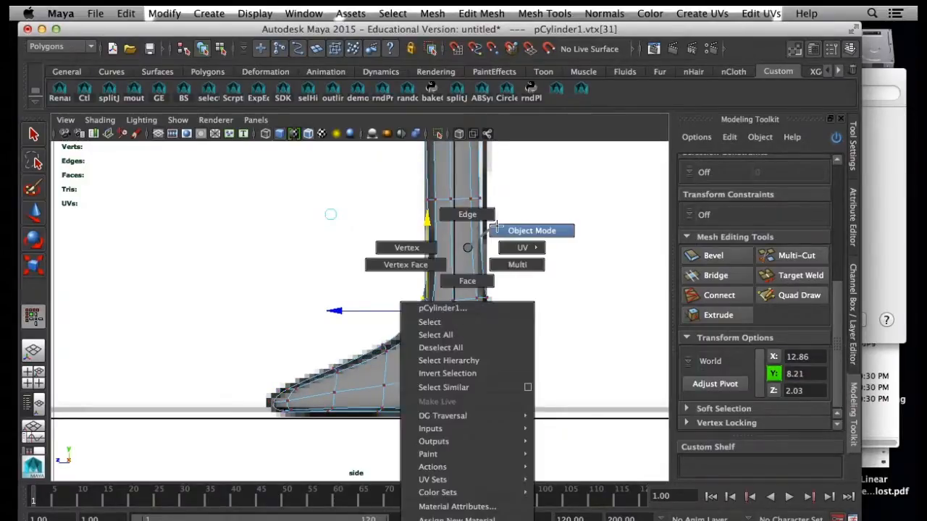
left_click(531, 231)
Step: Delete the diagonal edges converging at the heel end of the sole from the underside of the foot in the perspective view
key("space")
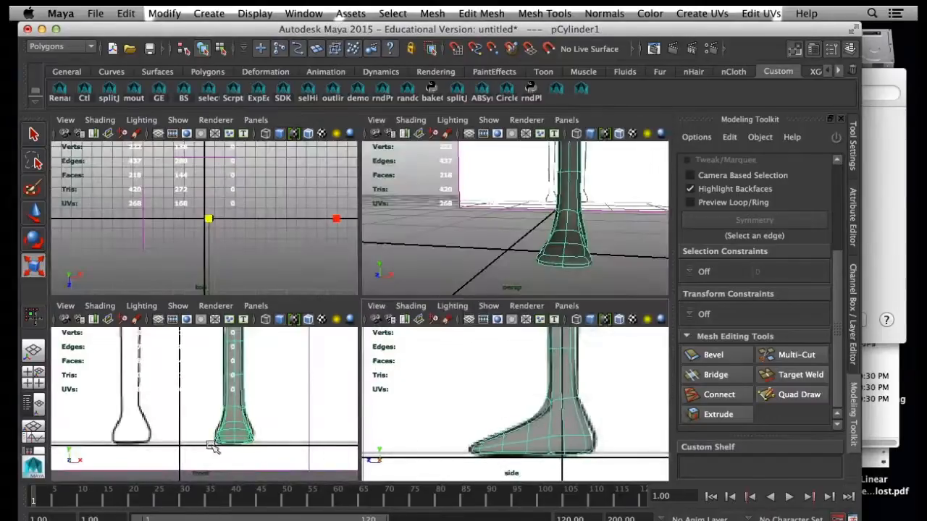
key("space")
left_click_drag(521, 235, 397, 239, "alt")
right_click_drag(397, 239, 394, 200)
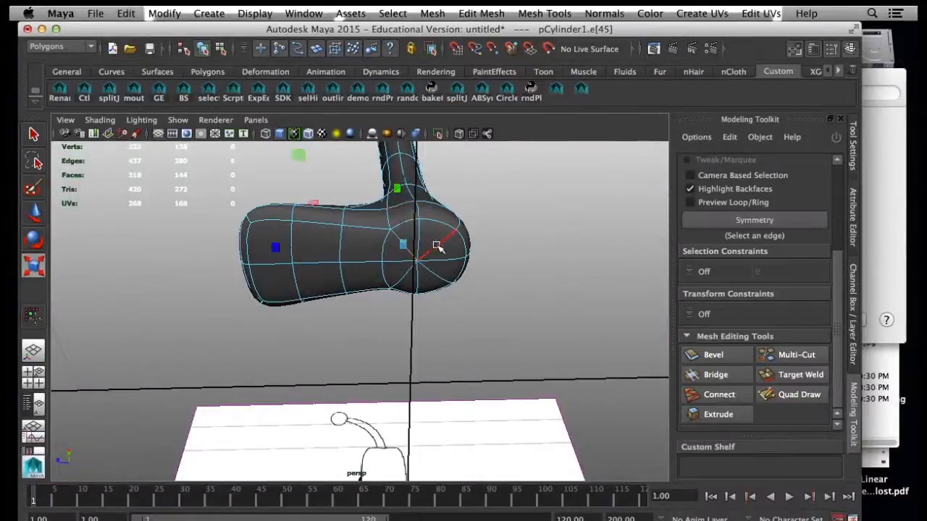
left_click(434, 247)
left_click(405, 278)
key("Delete")
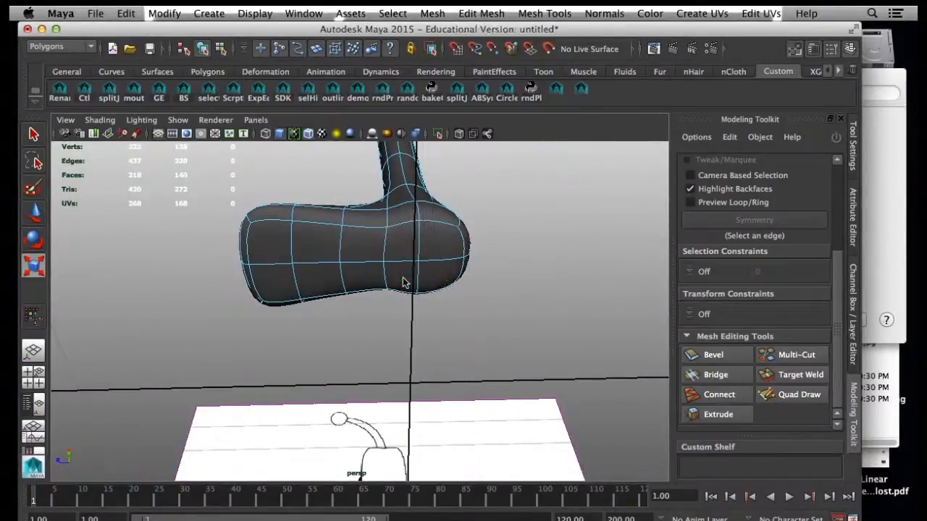
Step: Return to object mode, inspect the leg up to the underside of the head, and select the leg
left_click_drag(406, 267, 414, 302, "alt")
middle_click_drag(414, 302, 341, 381, "alt")
left_click_drag(342, 381, 379, 308, "alt")
middle_click_drag(378, 309, 360, 420, "alt")
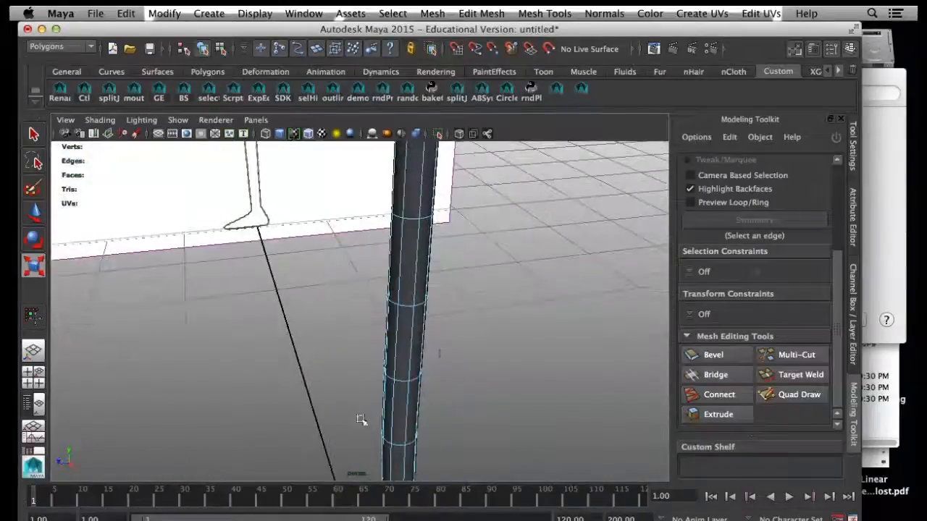
right_click_drag(360, 420, 300, 308, "alt")
right_click_drag(385, 251, 418, 222)
left_click(357, 275)
left_click_drag(358, 275, 387, 250, "alt")
middle_click_drag(387, 251, 365, 400, "alt")
left_click_drag(364, 403, 441, 203, "alt")
left_click(441, 240)
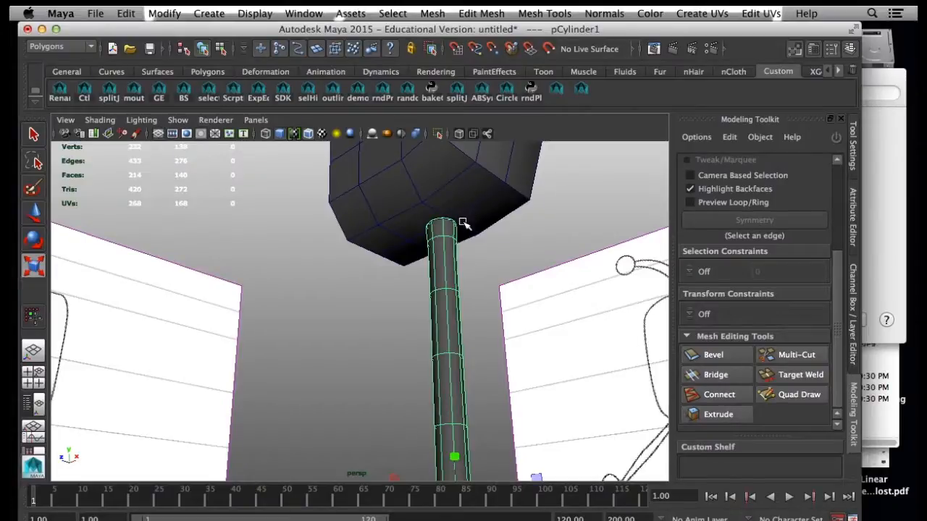
Step: Freeze the leg's transformations, with its transform channels shown for checking
right_click_drag(506, 280, 419, 275, "alt")
left_click_drag(418, 275, 418, 345, "alt")
middle_click_drag(418, 332, 373, 250, "alt")
left_click_drag(373, 250, 183, 87, "alt")
left_click(165, 14)
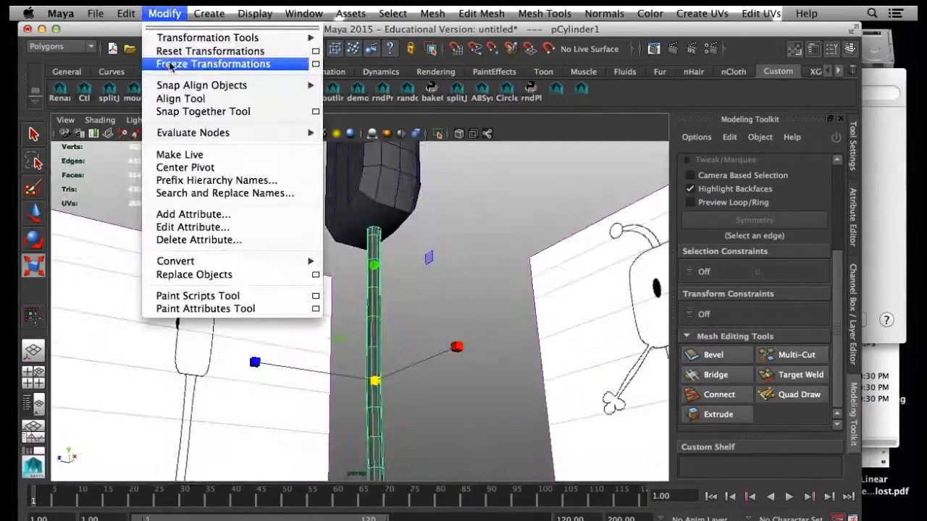
left_click(856, 269)
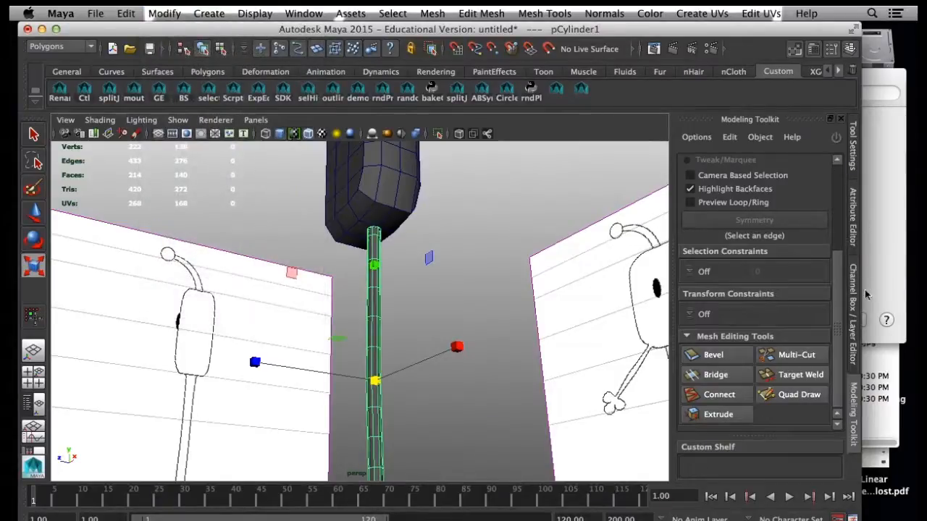
left_click(854, 297)
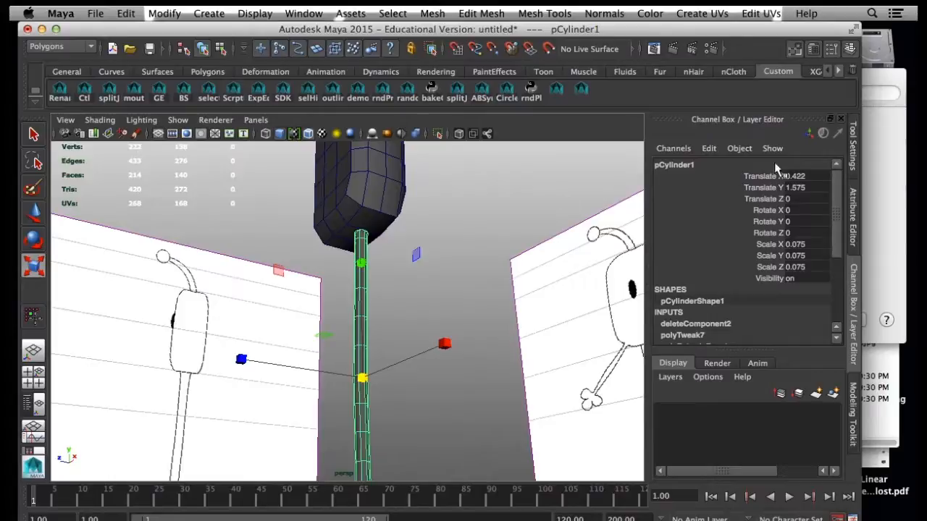
left_click(165, 13)
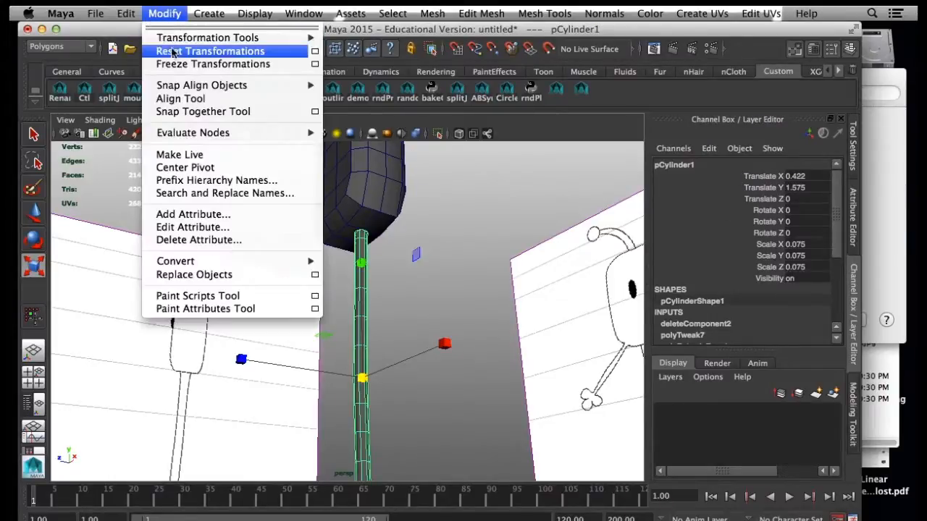
left_click(172, 64)
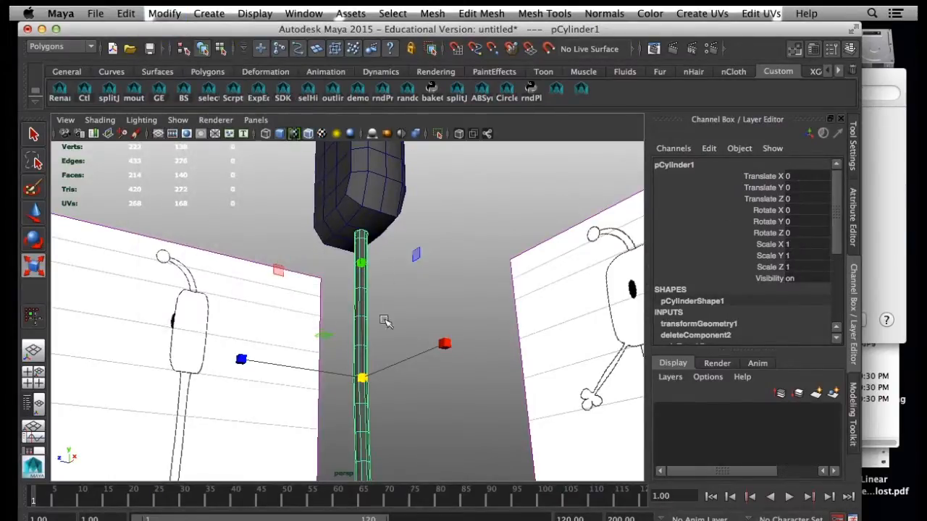
Step: Lower the leg, test resetting its Translate Y to 0, and leave it deselected below the head, clear of it
left_click_drag(383, 320, 355, 352, "alt")
key("w")
left_click_drag(357, 253, 369, 340)
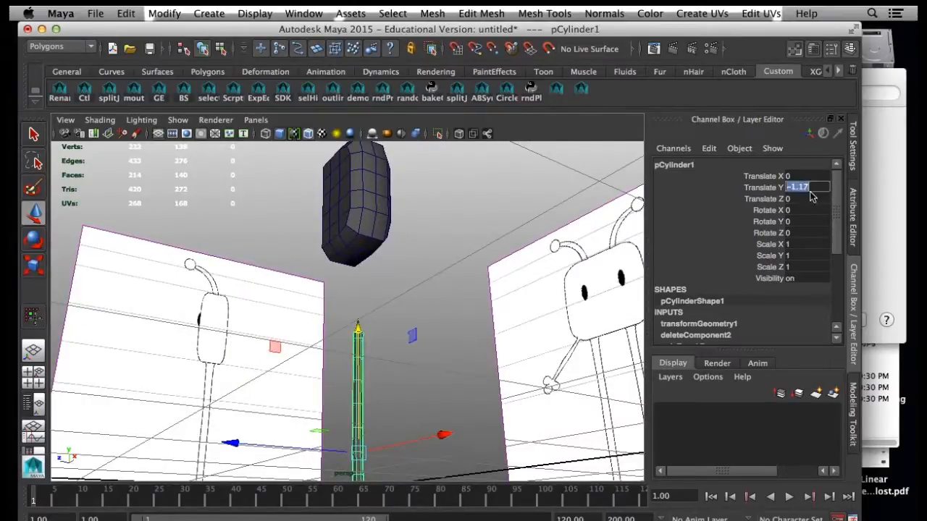
type("0")
key("Return")
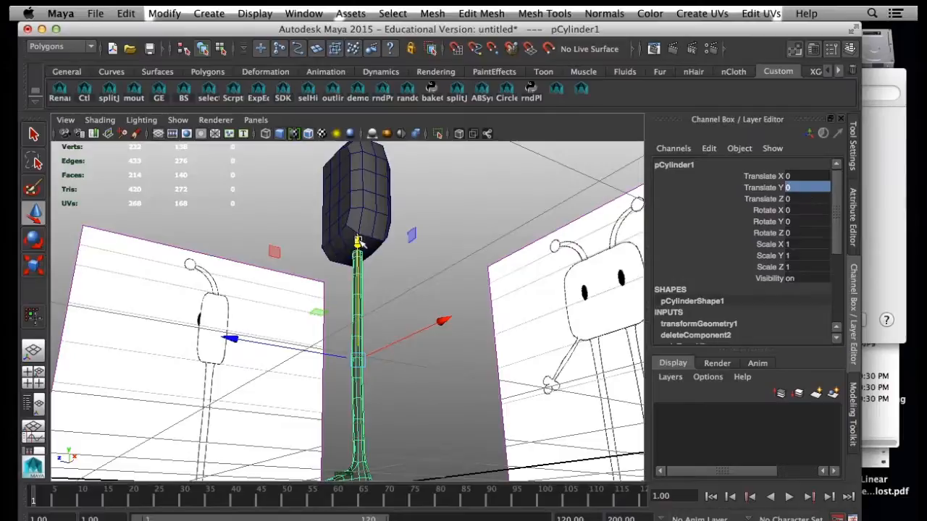
left_click(413, 325)
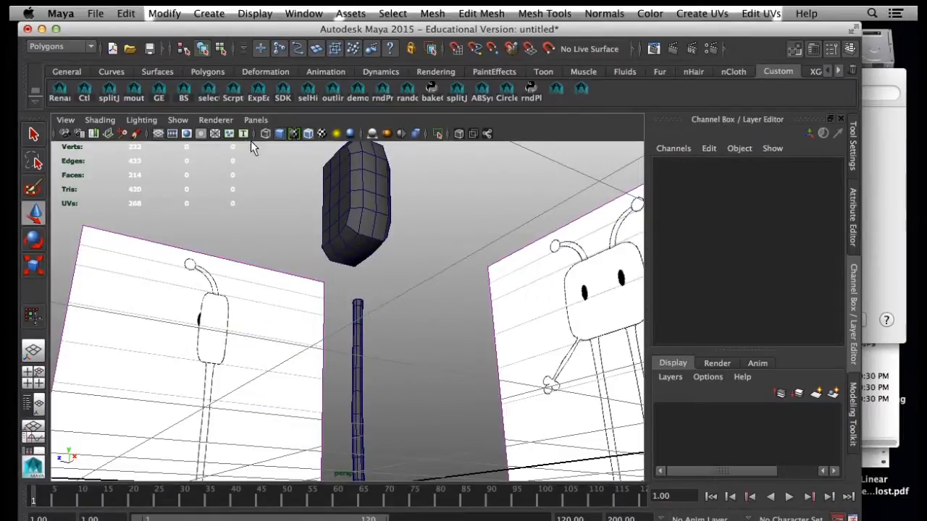
Step: Save the scene as Boxman01.mb in the Boxman folder inside scenes
key("super+s")
type("BaOXMAN")
key("BackSpace")
key("BackSpace")
key("BackSpace")
key("BackSpace")
key("BackSpace")
key("BackSpace")
type("oxman")
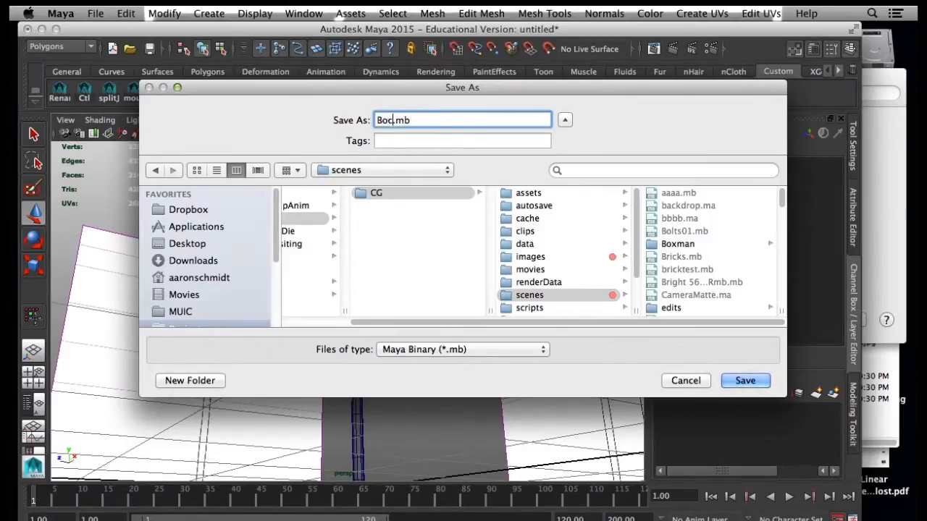
type("01")
left_click(660, 244)
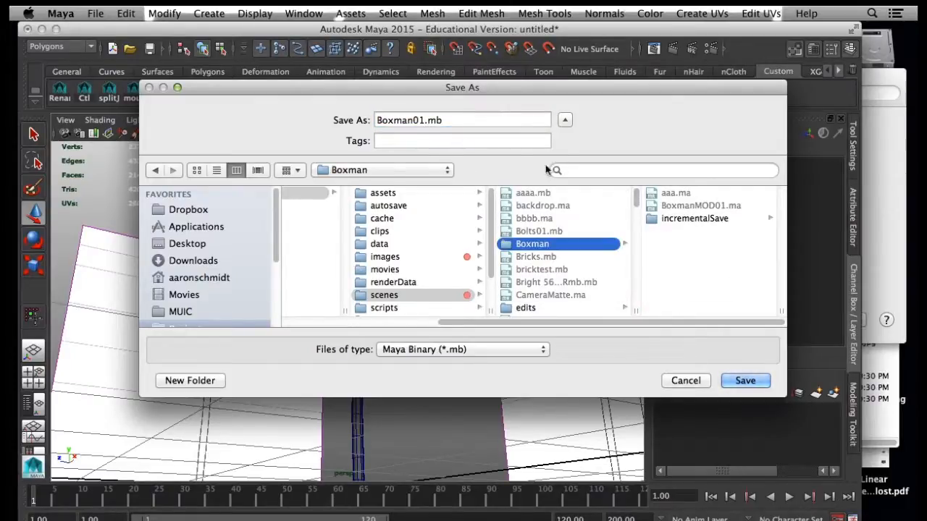
left_click(745, 381)
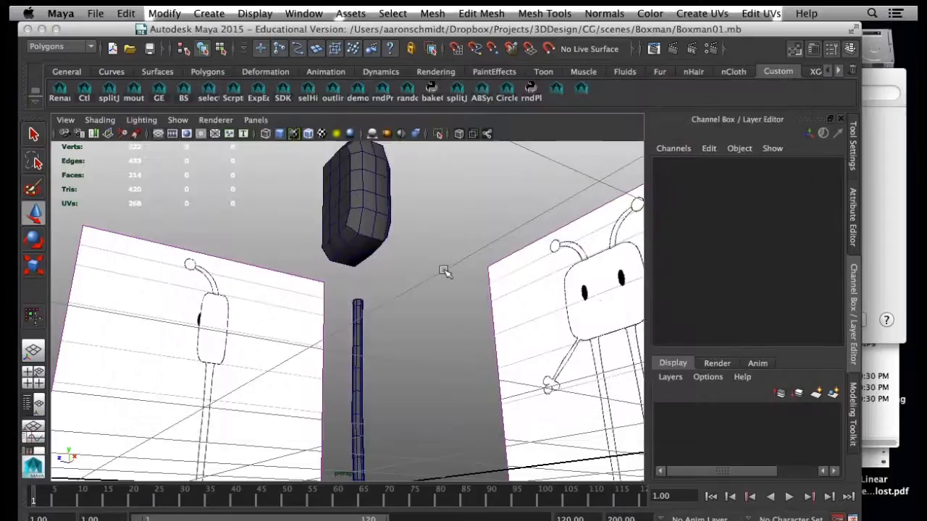
Step: Delete all the triangular cap faces on the top end of the leg and return to object mode
left_click(359, 330)
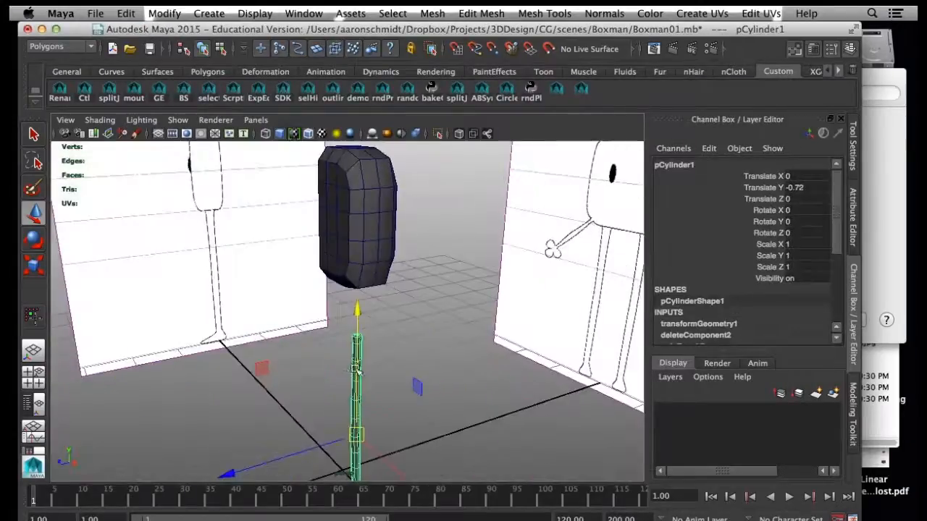
key("f")
left_click_drag(430, 325, 414, 353, "alt")
right_click_drag(415, 330, 422, 295)
left_click(413, 312)
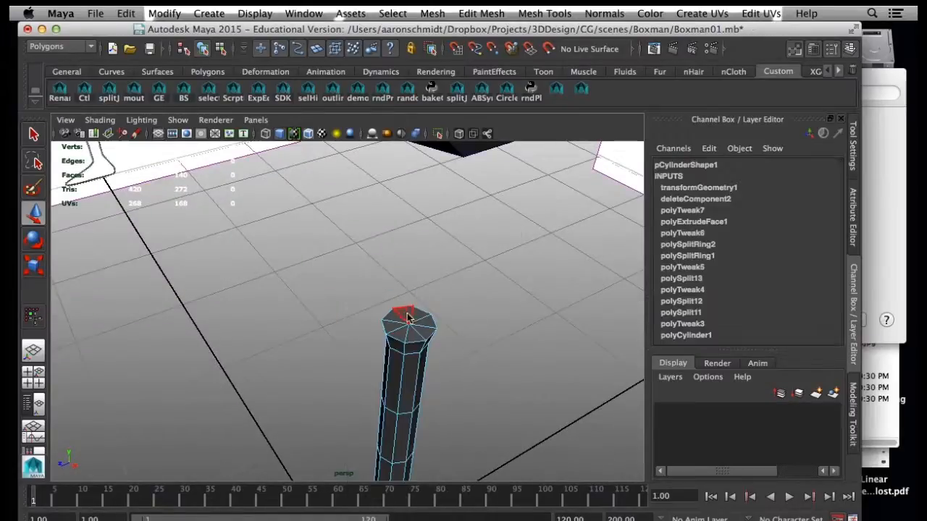
key("q")
left_click(426, 325, "shift")
left_click(424, 335, "shift")
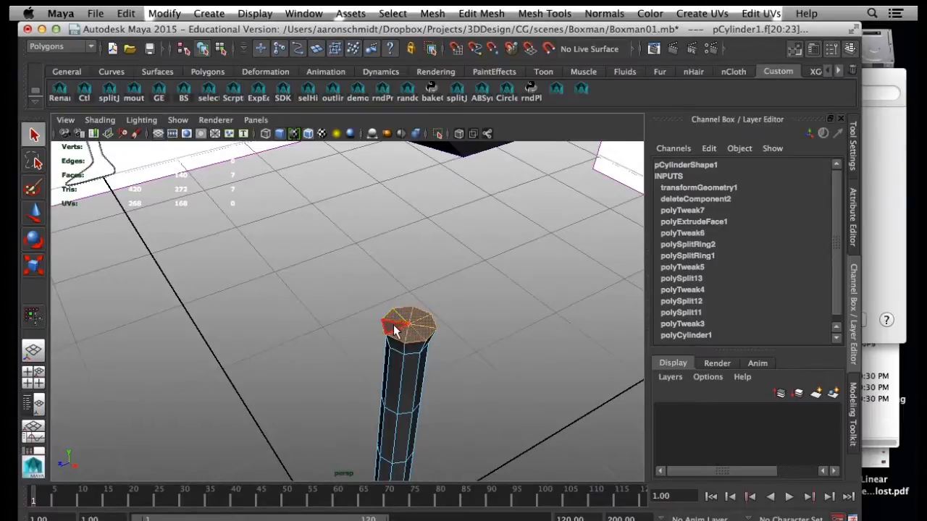
left_click(395, 330, "shift")
left_click_drag(394, 347, 474, 345, "alt")
key("Delete")
right_click_drag(474, 318, 520, 231)
left_click(478, 315)
Step: Set the leg's Translate Y to 0 to bring it back up to the underside of the head
left_click_drag(478, 316, 475, 297, "alt")
scroll(500, 311, "down", 3)
middle_click_drag(510, 293, 505, 374, "alt")
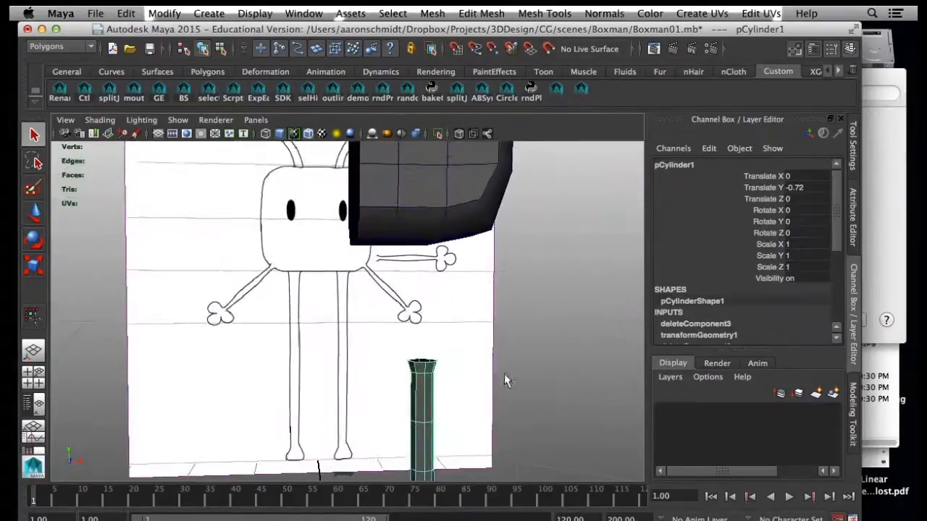
left_click(393, 228)
left_click_drag(393, 227, 427, 319, "alt")
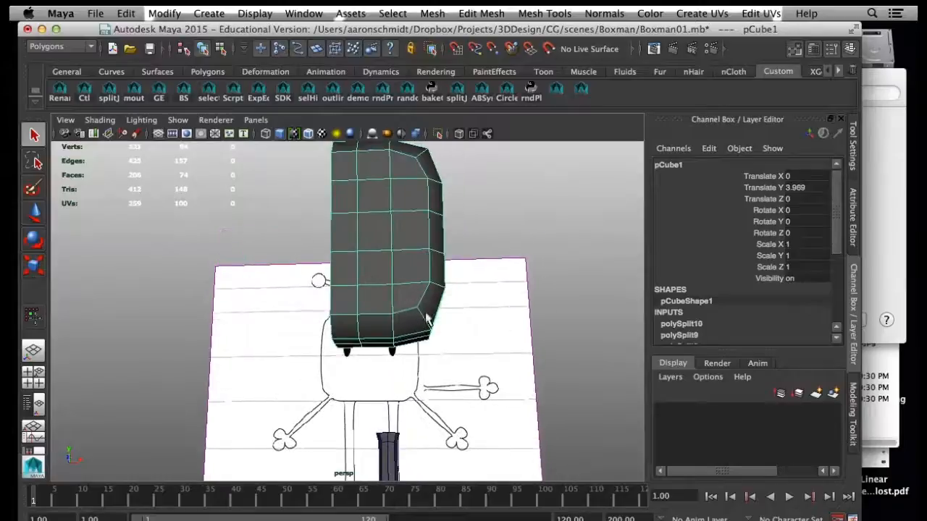
left_click_drag(509, 339, 388, 320, "alt")
left_click(409, 361)
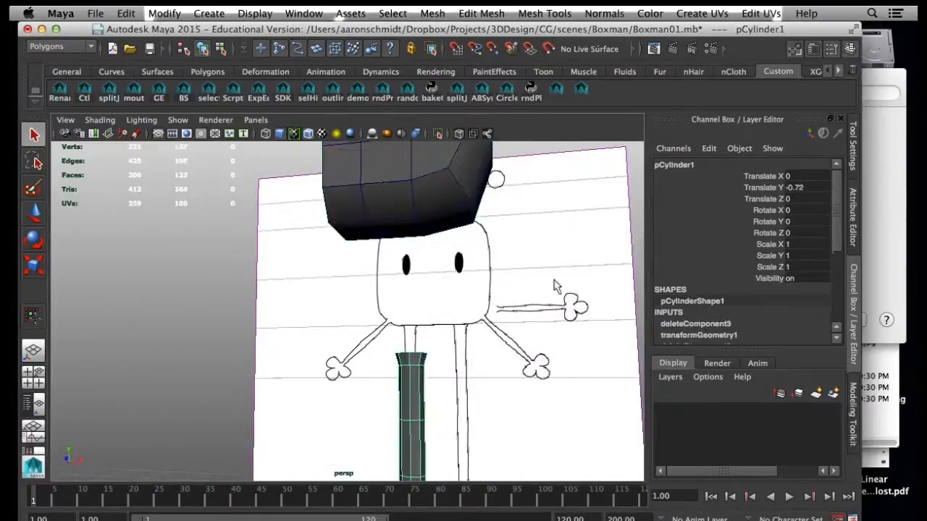
double_click(815, 188)
key("Return")
left_click_drag(425, 318, 569, 365, "alt")
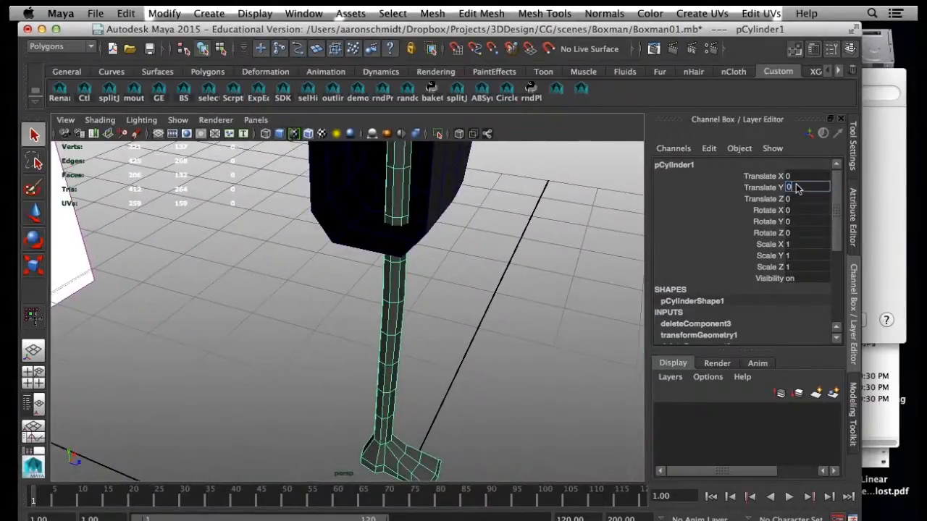
key("Return")
Step: Select the ring of vertices around the leg's open top and lower it slightly toward the head's underside
mouse_move(444, 297)
left_mouse_down("alt")
mouse_move(447, 285)
mouse_move(446, 304)
mouse_move(439, 301)
left_mouse_up("alt")
scroll(415, 281, "up", 5)
right_click(426, 186)
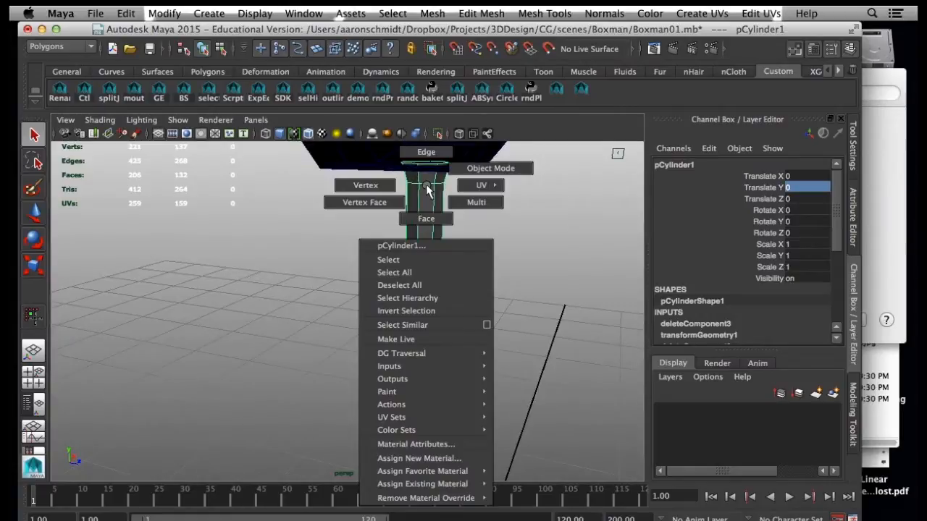
left_click(367, 186)
left_click_drag(397, 145, 484, 191)
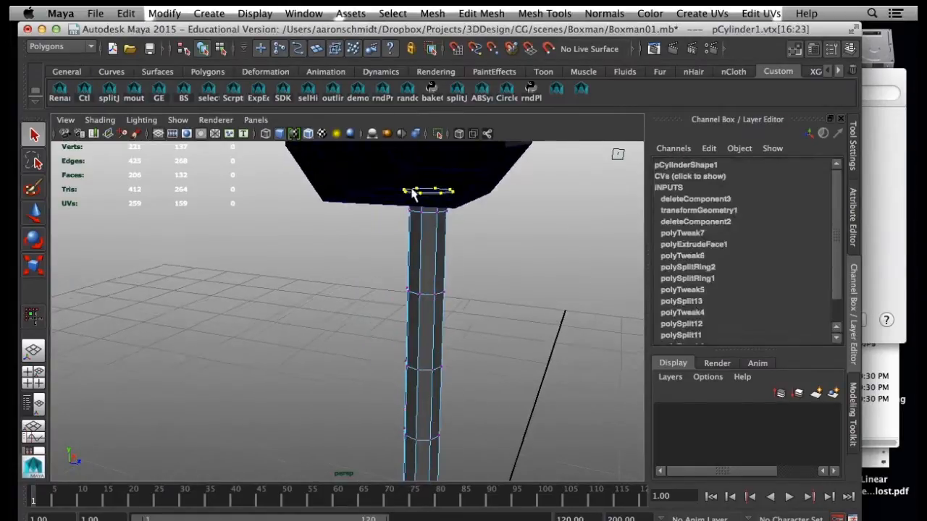
key("w")
left_click_drag(430, 161, 431, 165)
Step: Adjust the head's underside edges on both sides of the leg along X so the leg sits between them
left_click_drag(470, 247, 384, 277, "alt")
left_click(408, 197)
middle_click_drag(402, 273, 384, 211, "alt")
left_click_drag(382, 209, 372, 186, "alt")
middle_click_drag(375, 186, 352, 242, "alt")
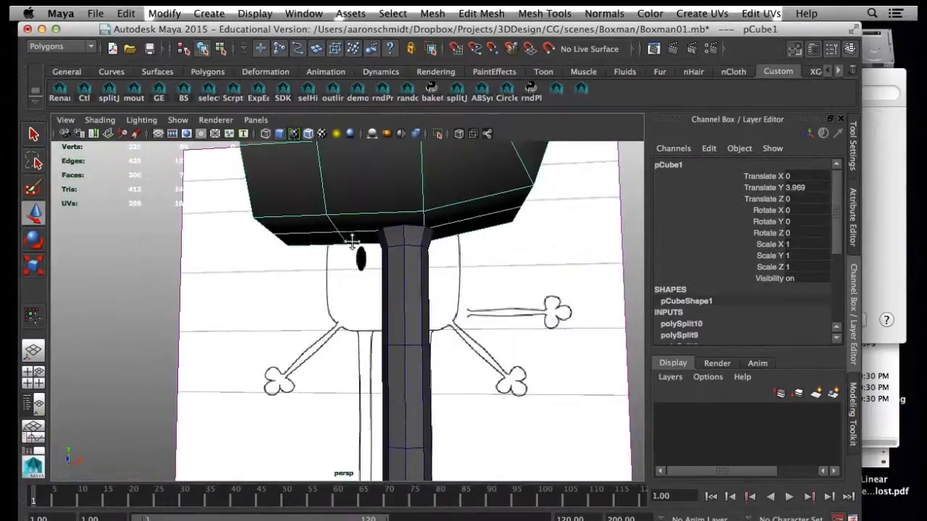
right_click(402, 206)
left_click(423, 217)
left_click(506, 326)
left_click(429, 220)
left_click_drag(441, 239, 377, 283, "alt")
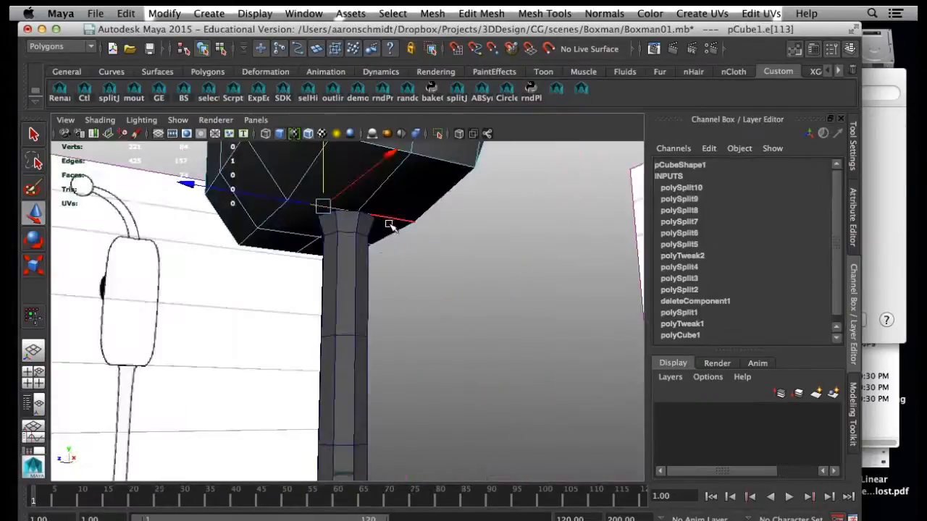
mouse_move(390, 223)
left_mouse_down("alt")
mouse_move(341, 253)
mouse_move(483, 214)
left_mouse_up("alt")
left_click_drag(556, 202, 589, 191)
mouse_move(525, 236)
left_mouse_down("alt")
mouse_move(561, 269)
mouse_move(410, 265)
left_mouse_up("alt")
left_click(347, 236)
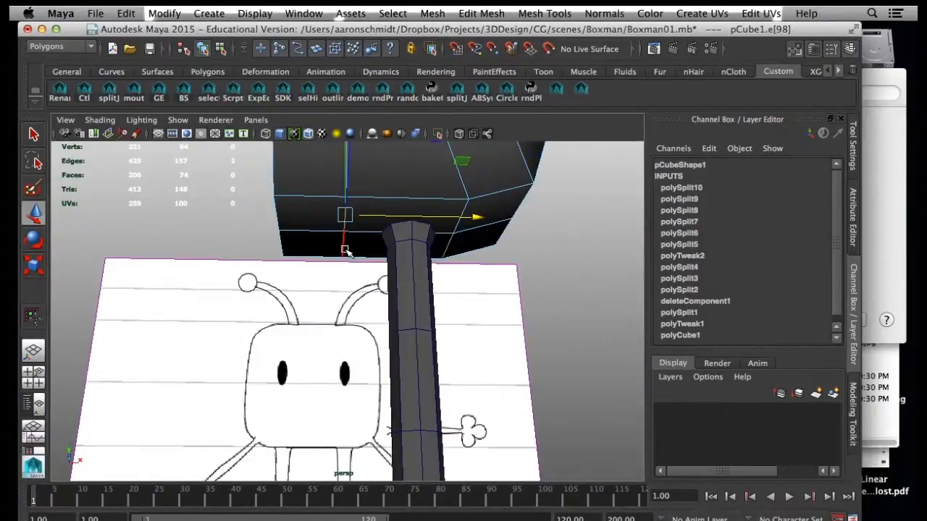
left_click(346, 250, "shift")
mouse_move(435, 268)
left_mouse_down("alt")
mouse_move(425, 289)
mouse_move(421, 201)
left_mouse_up("alt")
Step: Extrude the two head underside faces around the leg top and reset the extrude settings, keeping the faces together
right_click(420, 200)
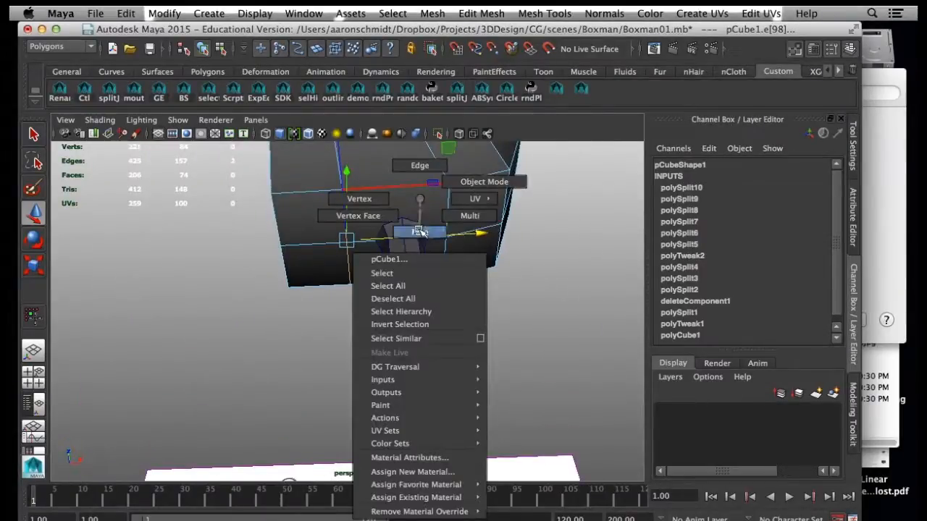
right_click_drag(420, 232, 420, 233)
left_click(428, 206)
left_click(435, 258, "shift")
left_click_drag(433, 262, 416, 326, "alt")
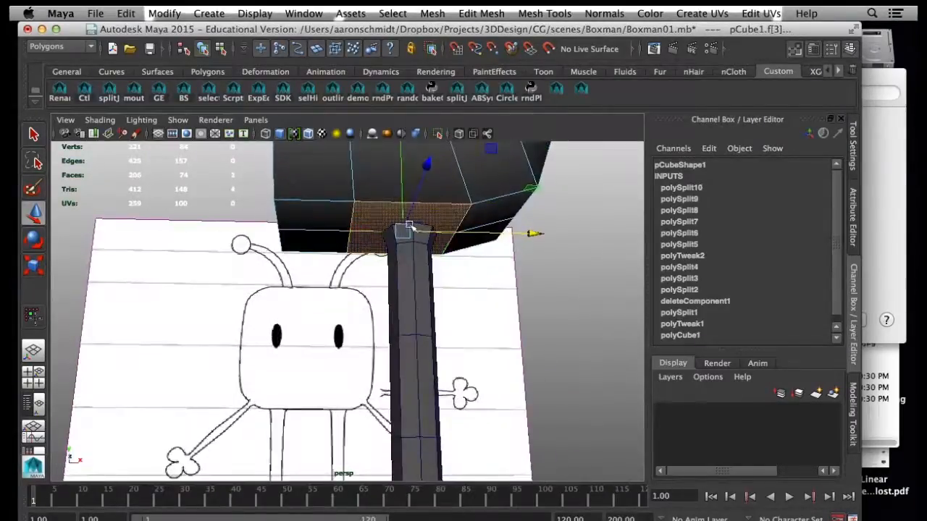
left_click_drag(357, 275, 369, 217, "alt")
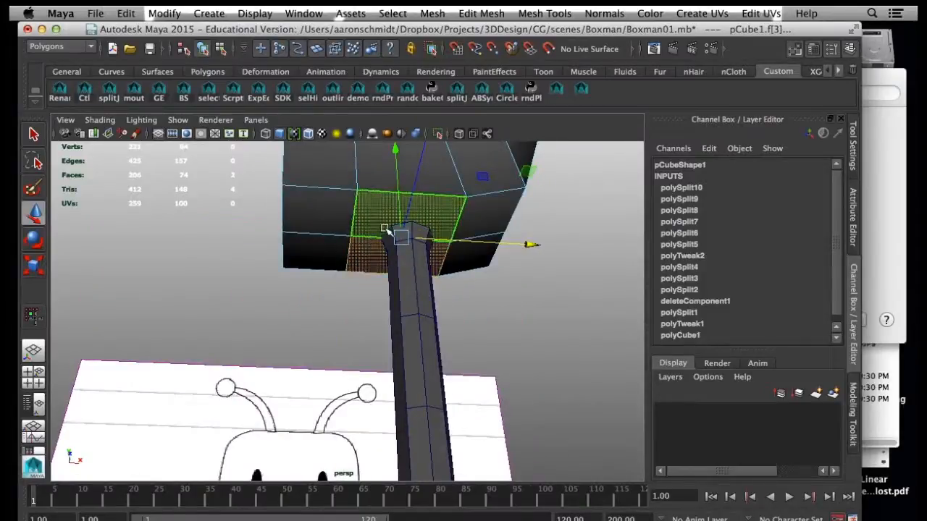
left_click_drag(412, 313, 417, 341, "alt")
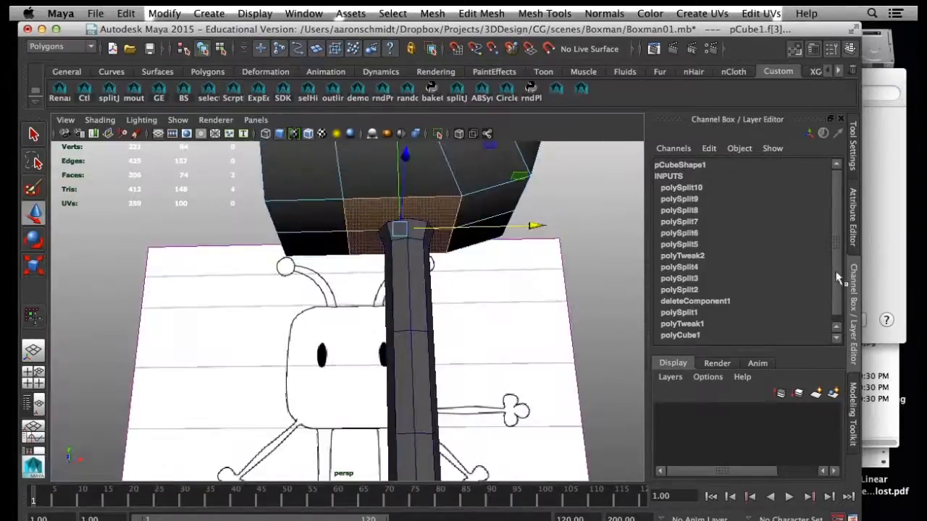
left_click(854, 397)
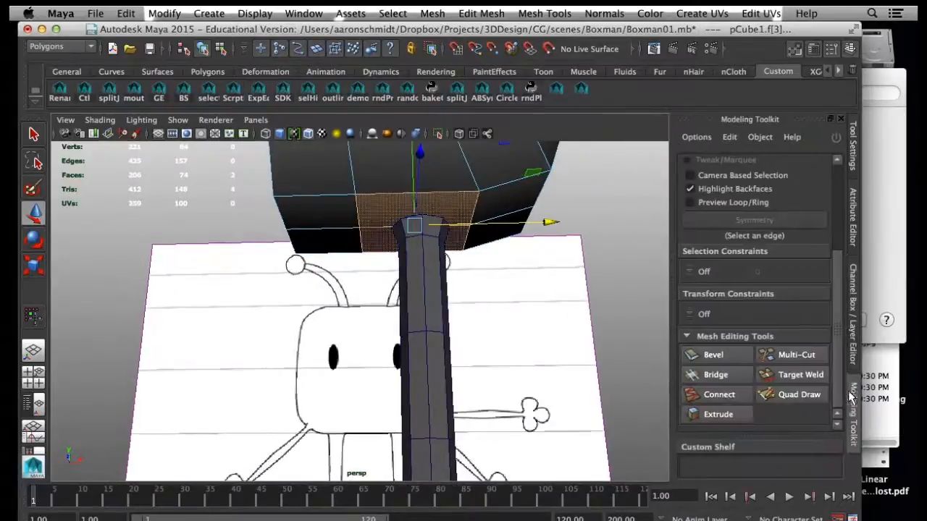
left_click(718, 415)
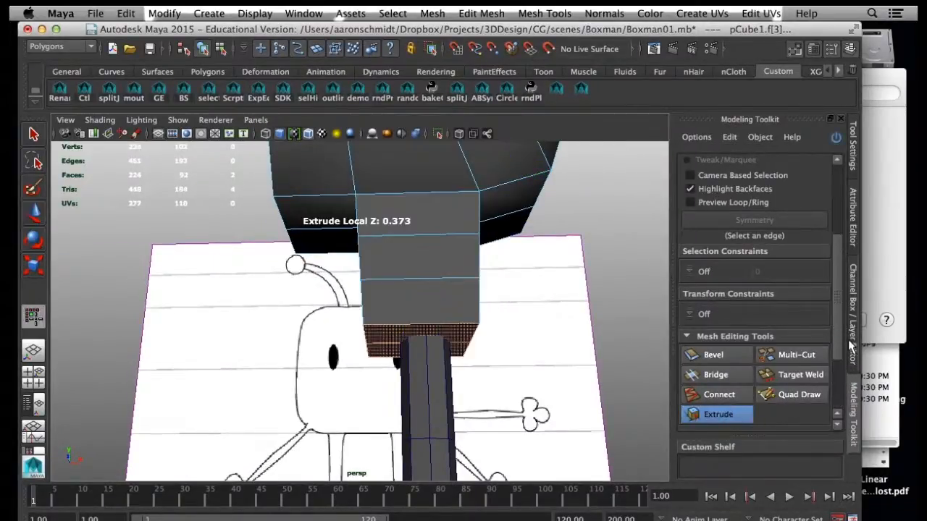
scroll(840, 346, "down", 3)
left_click(737, 419)
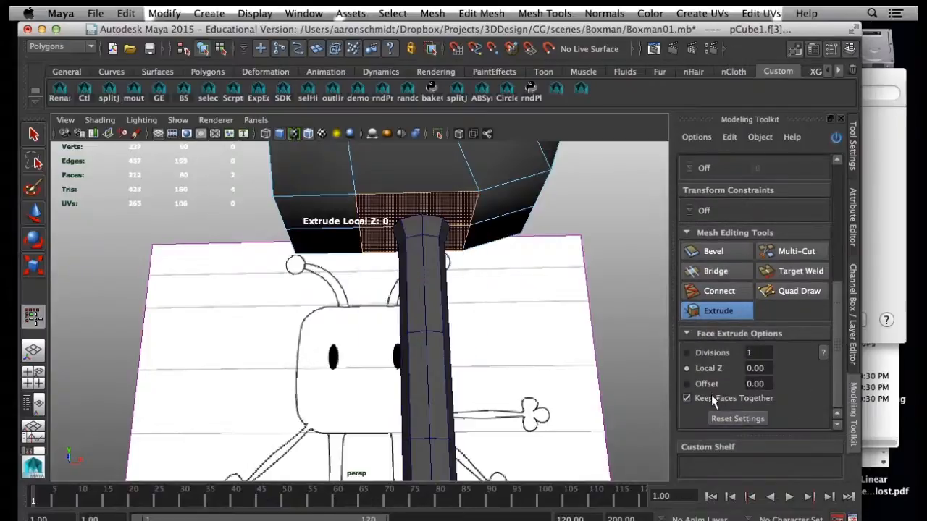
Step: Offset the extruded faces inward to form a smaller rectangle around the leg top
left_click(710, 384)
left_click_drag(521, 337, 915, 321)
left_click_drag(482, 305, 612, 310)
left_click_drag(460, 239, 559, 238)
key("w")
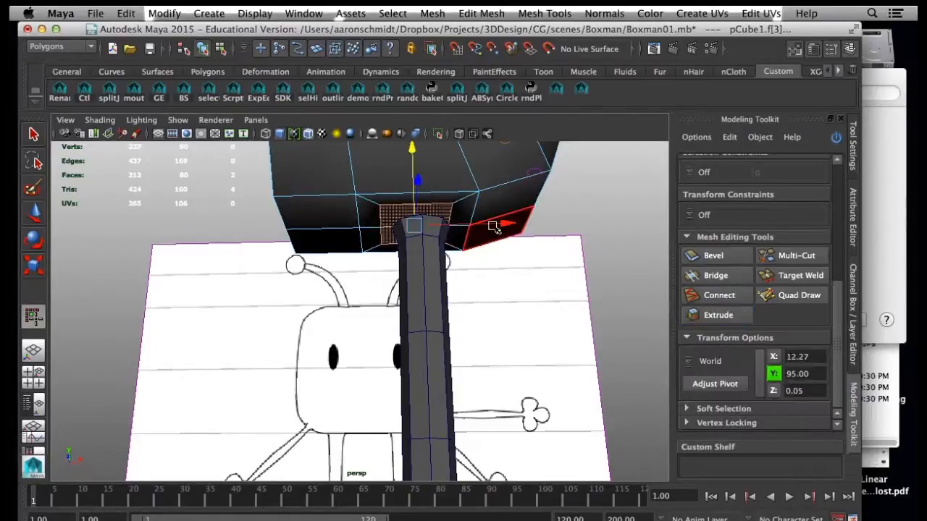
Step: Move the inset faces along X to 12.80 and check their alignment with the leg from below
left_click_drag(507, 225, 511, 222)
left_click_drag(406, 287, 356, 240, "alt")
right_click_drag(357, 240, 441, 211, "alt")
middle_click_drag(441, 211, 428, 297, "alt")
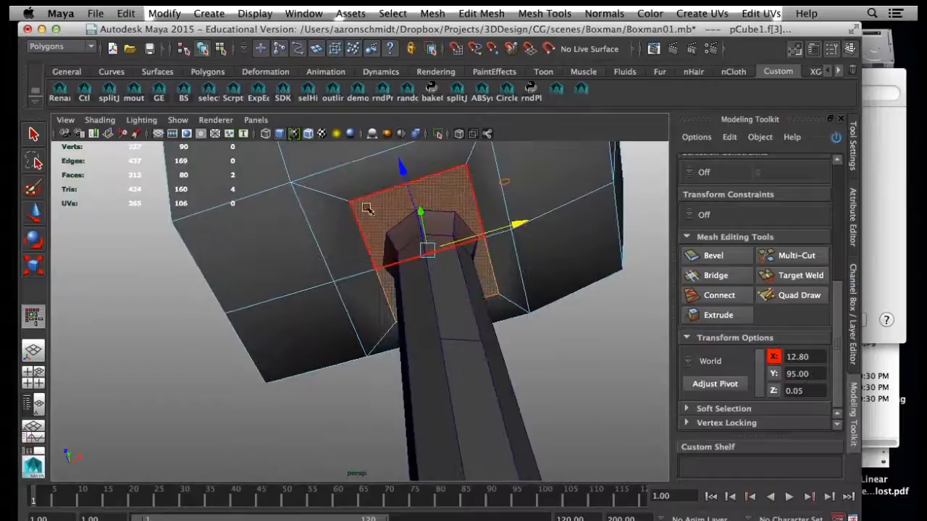
left_click_drag(447, 177, 450, 217, "alt")
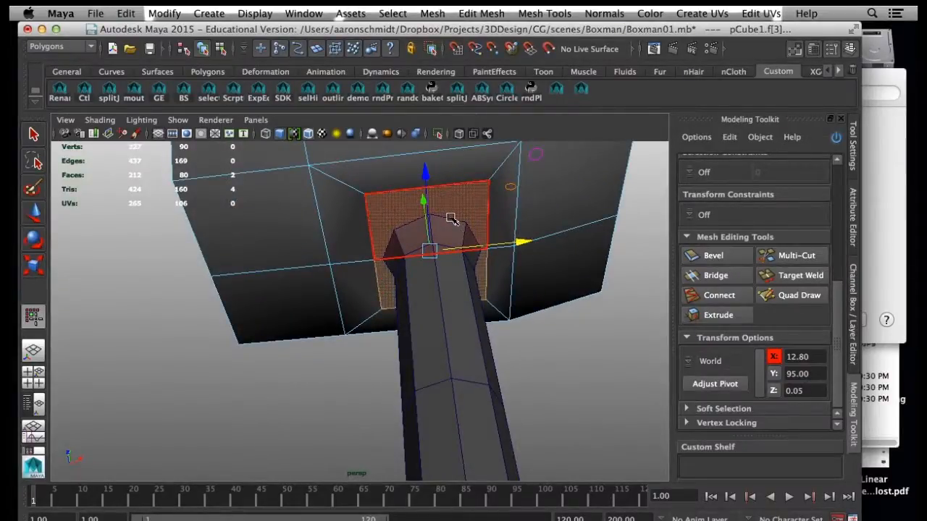
left_click_drag(451, 219, 378, 337, "alt")
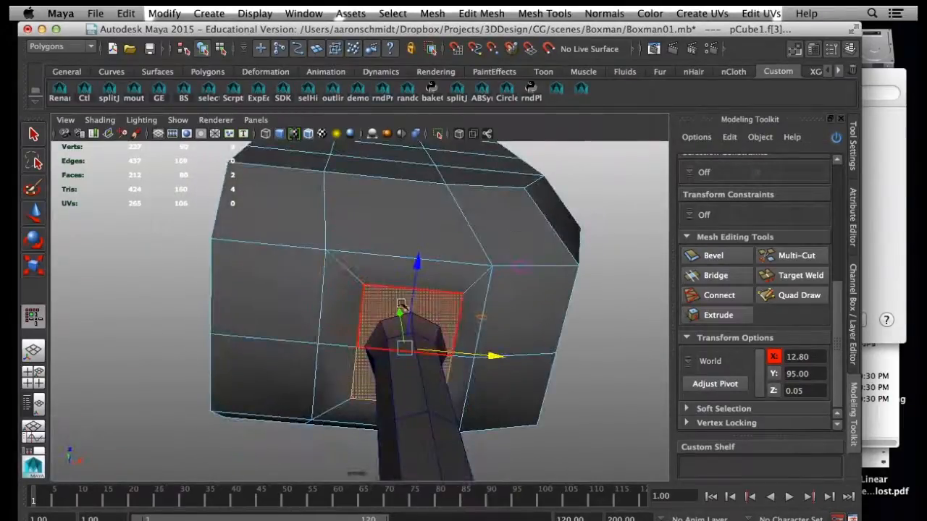
left_click_drag(404, 289, 404, 315, "alt")
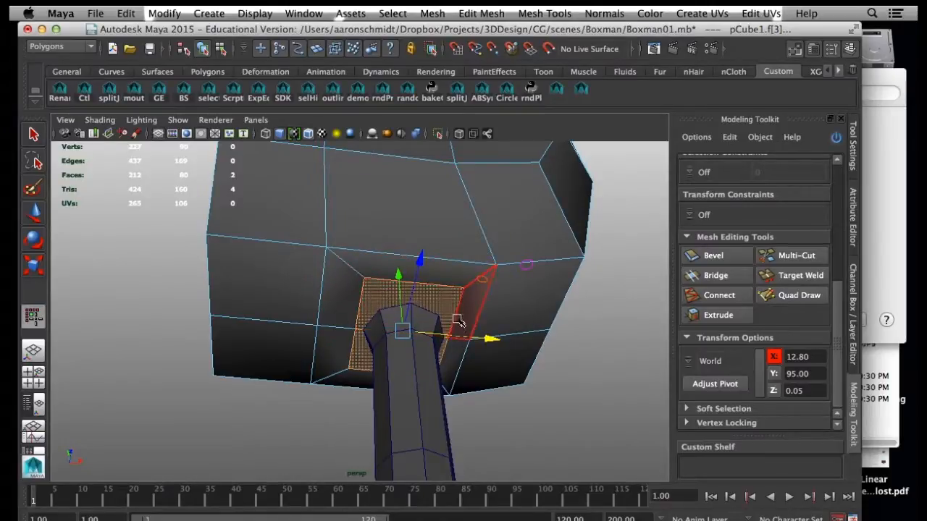
left_click_drag(384, 346, 373, 326, "alt")
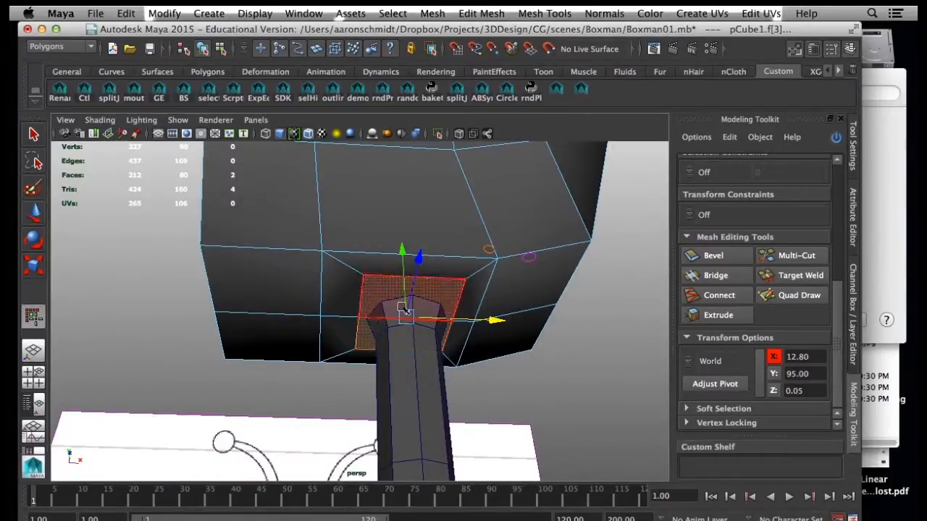
Step: Insert an edge loop through the middle of the inset faces with Multi-Cut and show the head's vertices
left_click(414, 255, "ctrl")
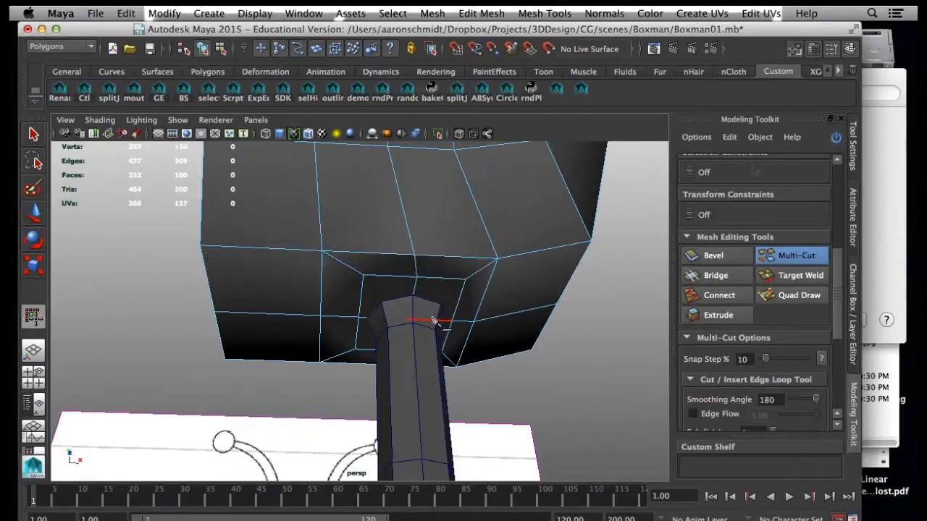
key("q")
left_click(437, 313)
left_click_drag(436, 313, 476, 308, "alt")
right_click_drag(382, 312, 436, 300, "alt")
right_click_drag(410, 248, 364, 254)
mouse_move(427, 310)
left_mouse_down("alt")
mouse_move(436, 275)
mouse_move(438, 316)
left_mouse_up("alt")
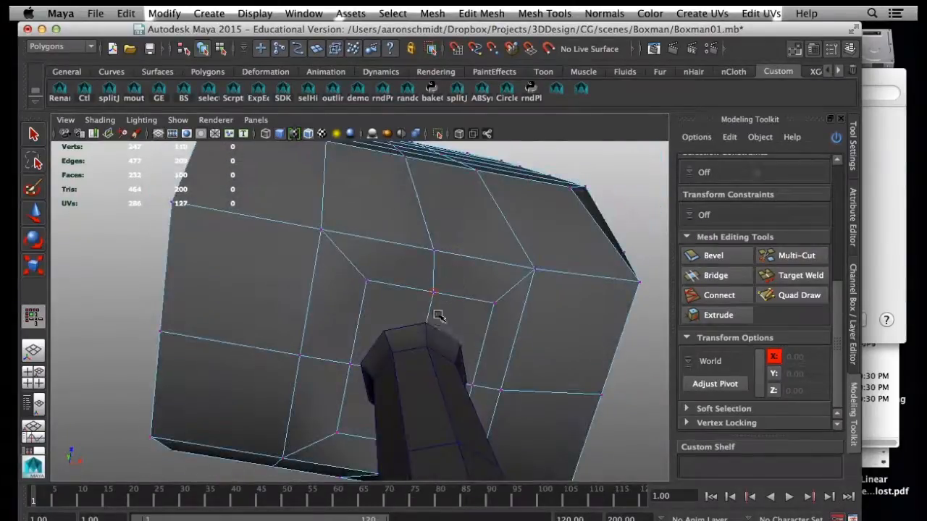
Step: Select the four inset faces around the leg top on the head's underside
right_click_drag(398, 319, 394, 282)
left_click(393, 310)
left_click(458, 339, "shift")
left_click_drag(458, 339, 445, 398)
right_click_drag(466, 403, 296, 438, "alt")
left_click_drag(297, 439, 267, 448, "alt")
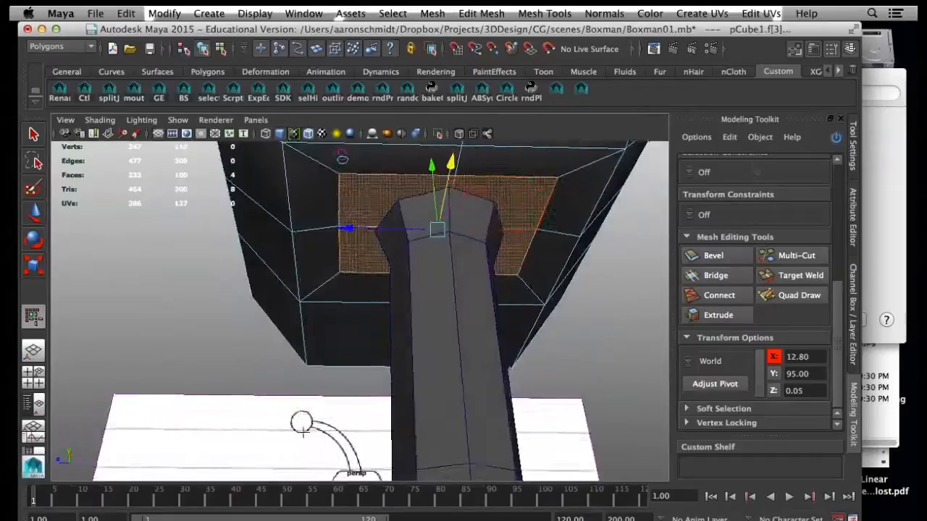
Step: Delete the four selected faces on the body's underside above the leg and change to vertex selection on the body
key("4")
mouse_move(391, 327)
left_mouse_down("alt")
mouse_move(407, 285)
mouse_move(416, 329)
mouse_move(520, 325)
mouse_move(606, 283)
mouse_move(579, 356)
mouse_move(714, 377)
mouse_move(544, 317)
mouse_move(471, 226)
left_mouse_up("alt")
key("5")
right_click_drag(471, 217, 415, 217)
left_click_drag(430, 230, 424, 261, "alt")
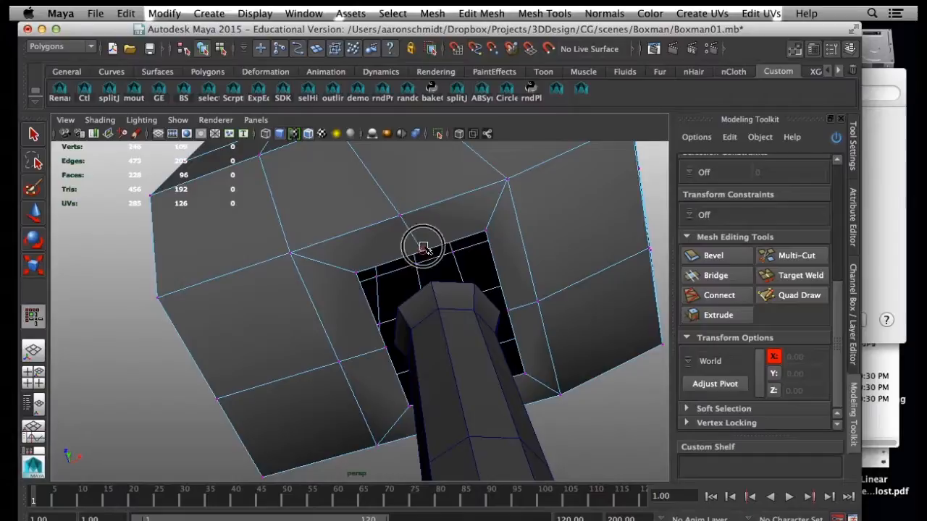
Step: Snap the middle vertex of one edge of the body's hole and its adjacent corner vertex onto the leg's top ring
left_click(424, 249)
key("w")
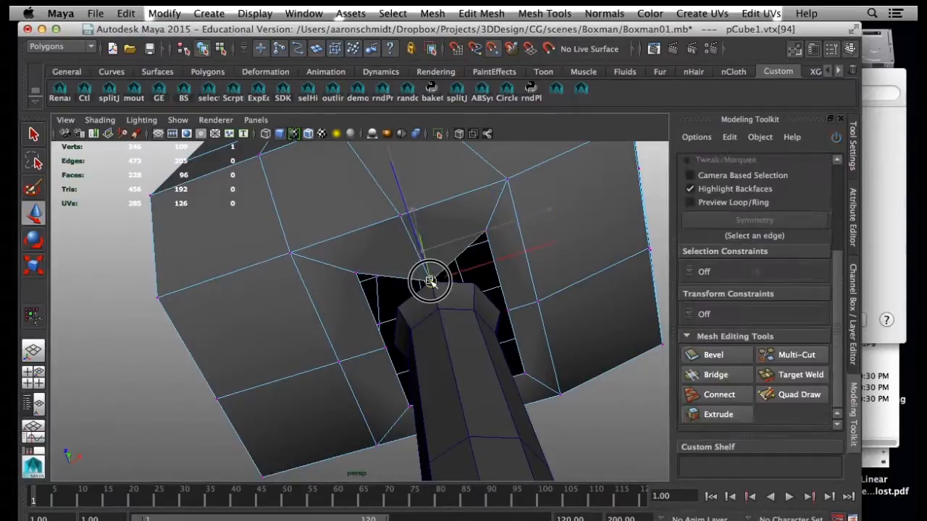
left_click(430, 281)
left_click(355, 273)
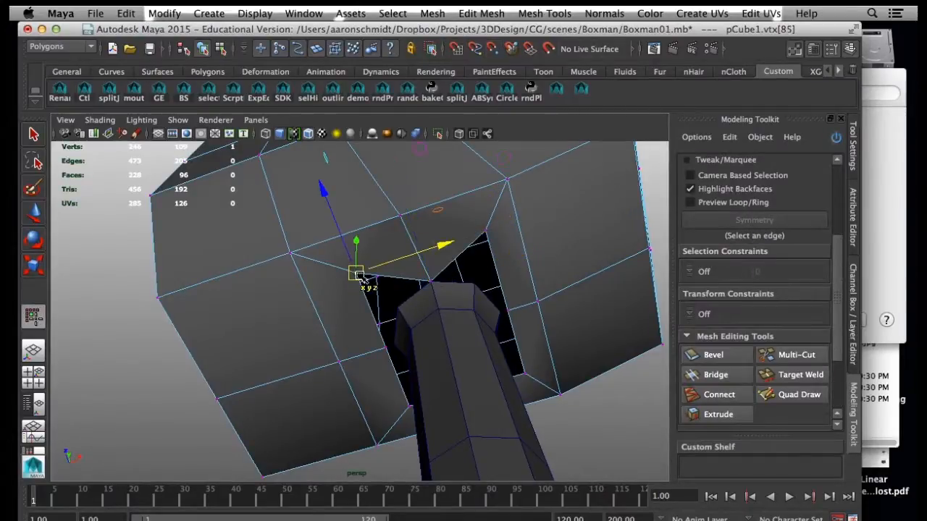
left_click(491, 52)
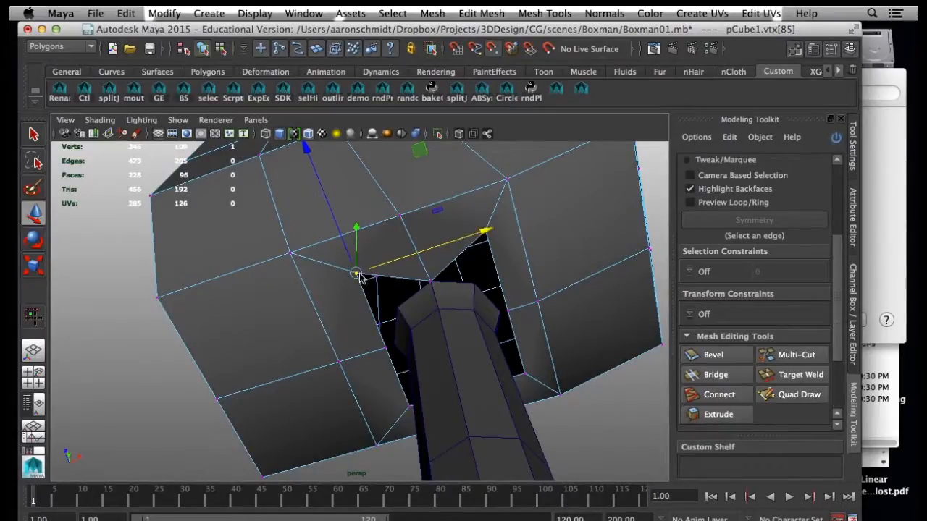
left_click_drag(357, 274, 397, 307)
Step: Snap the next side-middle vertex of the hole and the corner following it onto the matching vertices of the leg's top ring
left_click(386, 354)
key("w")
left_click_drag(387, 348, 530, 384)
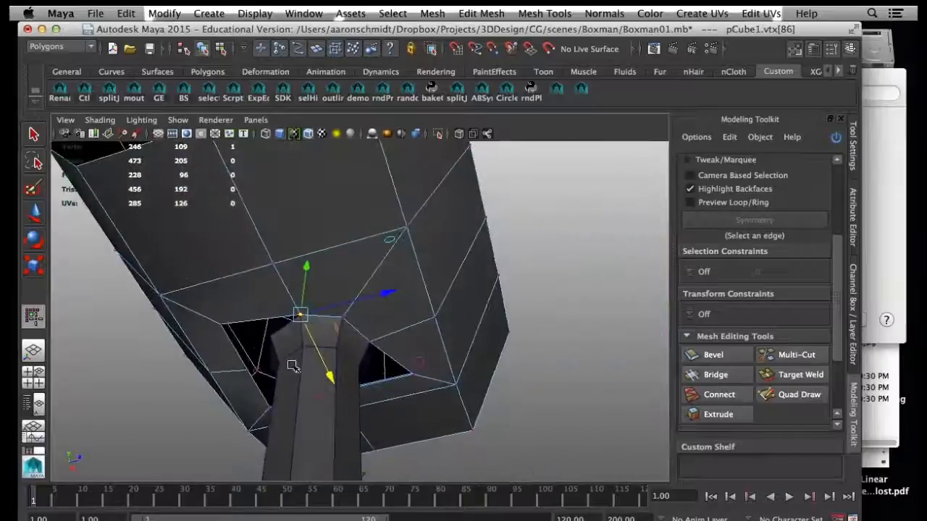
left_click(220, 324)
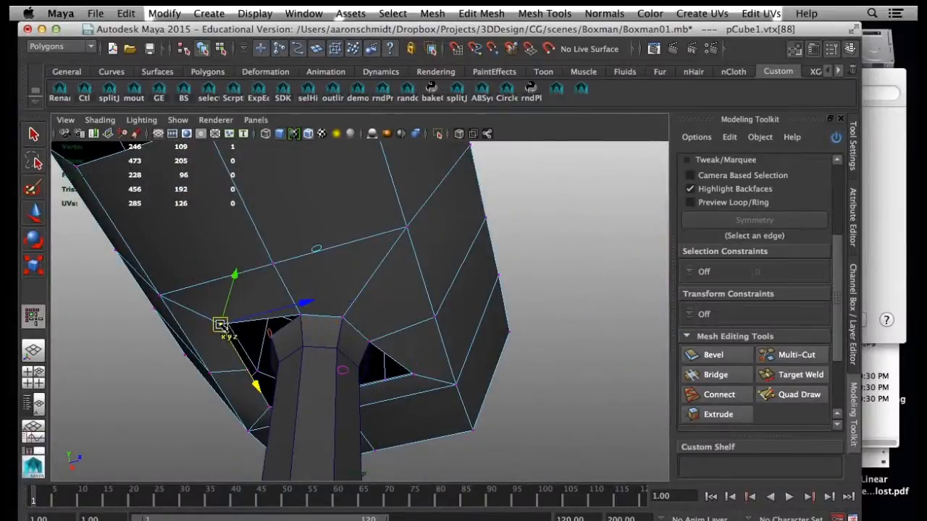
key("v")
left_click_drag(221, 326, 469, 430)
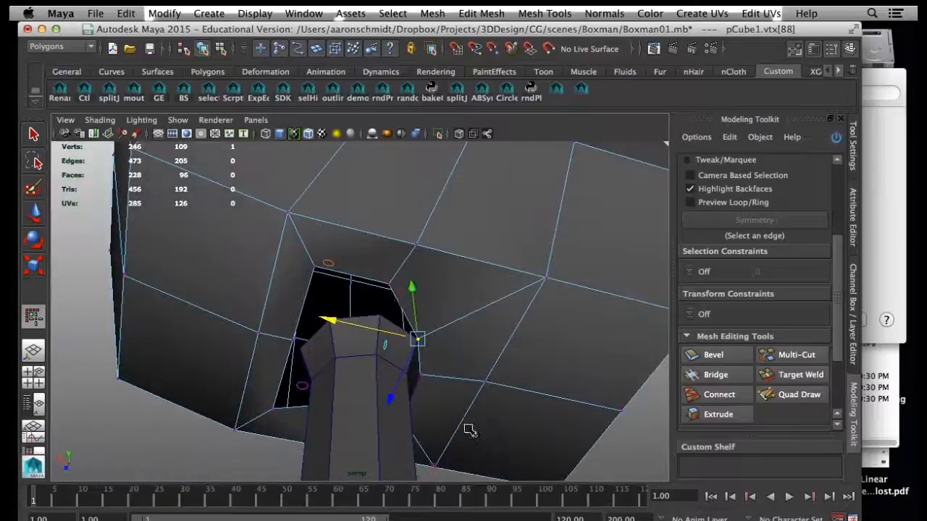
Step: Snap the two vertices along the hole's opposite edge, one middle and one corner, onto the nearest leg rim vertices
left_click(389, 282)
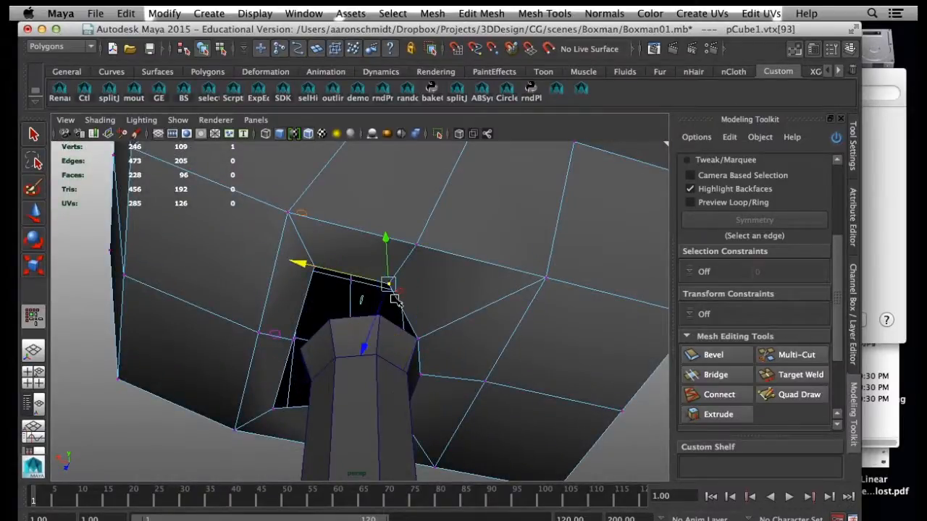
key("v")
left_click_drag(395, 300, 379, 314)
left_click(312, 266)
key("v")
left_click_drag(313, 266, 330, 308)
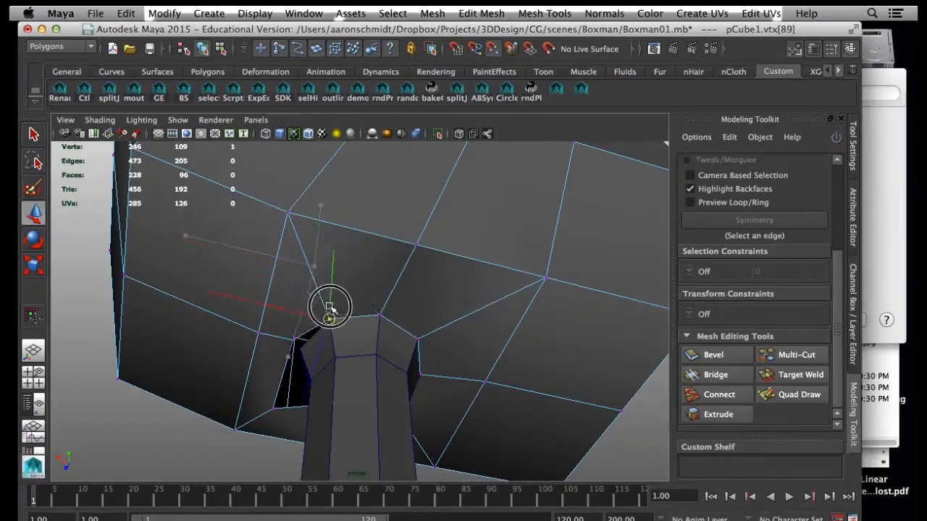
Step: Snap the hole's last protruding corner vertex onto the leg's rim to close the remaining gap
left_click_drag(310, 341, 377, 329, "alt")
key("v")
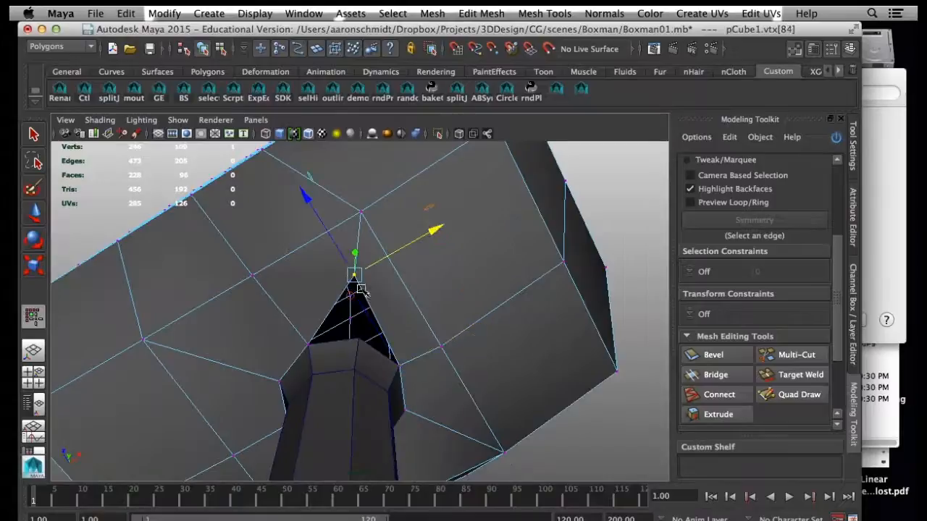
key("w")
key("v")
left_click_drag(355, 276, 359, 339)
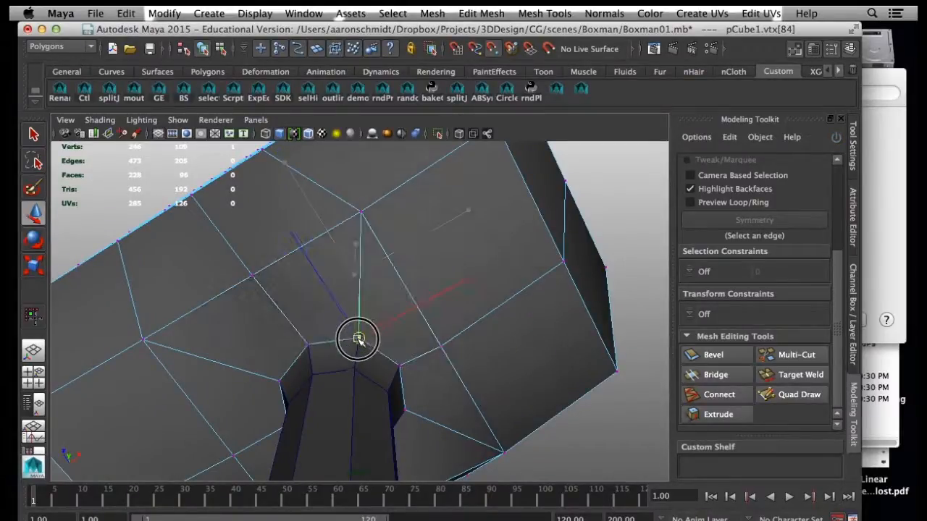
Step: Select the body and the leg as objects and combine them into a single mesh
key("q")
left_click_drag(308, 323, 289, 290, "alt")
left_click_drag(339, 313, 299, 373, "alt")
right_click_drag(320, 248, 381, 230)
left_click(371, 266)
left_click(355, 356, "shift")
left_click_drag(422, 375, 336, 355, "alt")
left_click(460, 15)
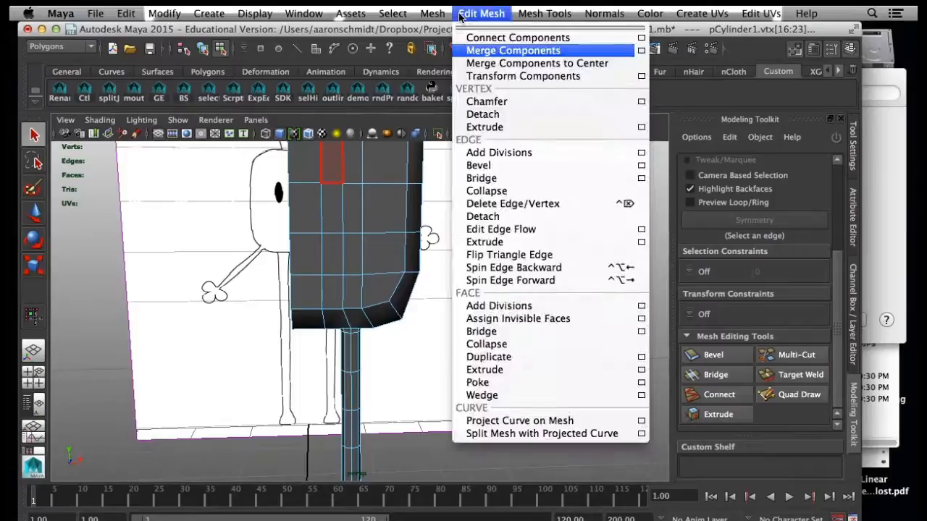
left_click(432, 15)
left_click_drag(342, 376, 325, 333, "alt")
right_click_drag(325, 332, 457, 371, "alt")
right_click_drag(395, 247, 444, 235)
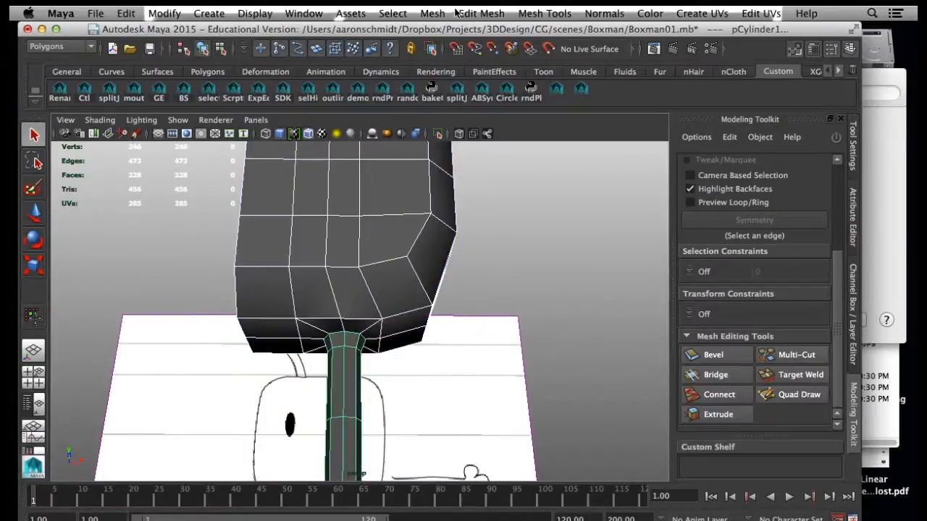
left_click(450, 13)
left_click(450, 63)
left_click(464, 281)
left_click(353, 336)
Step: Preview the combined mesh smoothed, return to the unsmoothed display and examine an edge where the leg meets the body
left_click_drag(355, 359, 325, 315, "alt")
left_click_drag(345, 367, 368, 380, "alt")
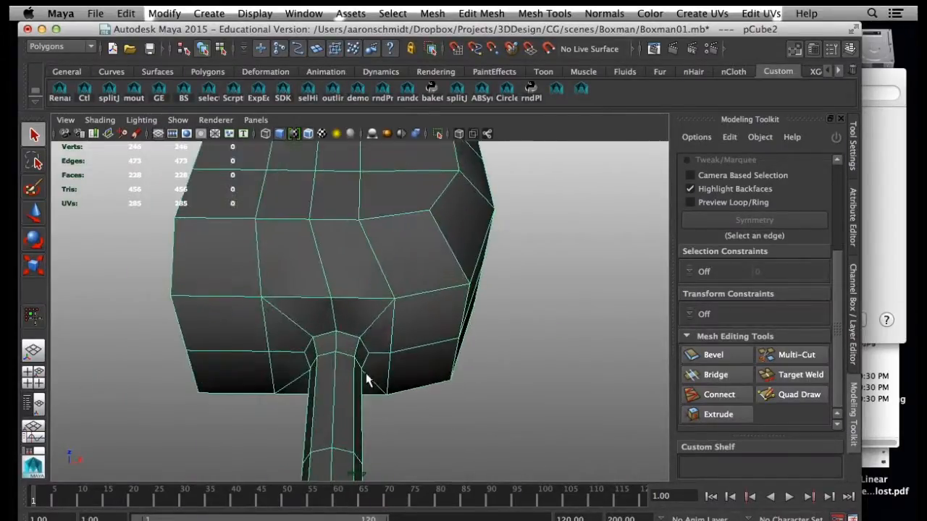
key("3")
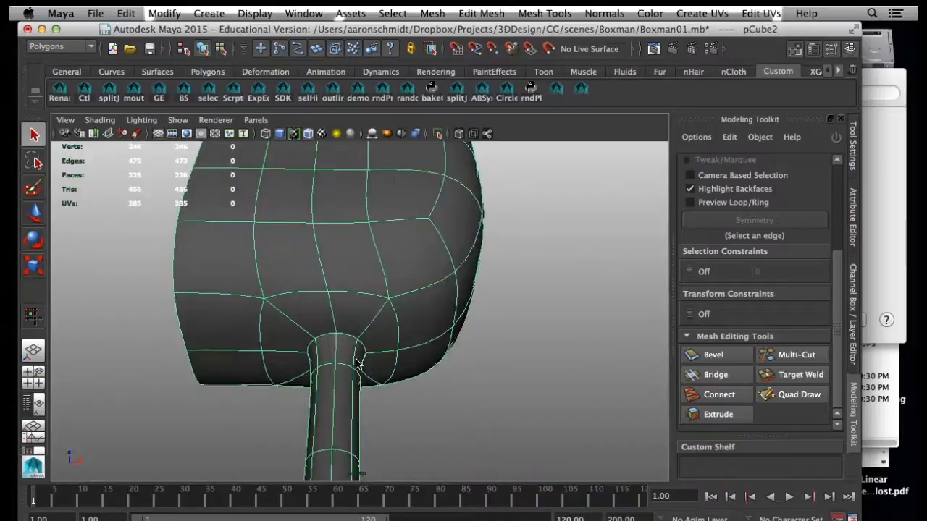
left_click_drag(355, 375, 355, 344, "alt")
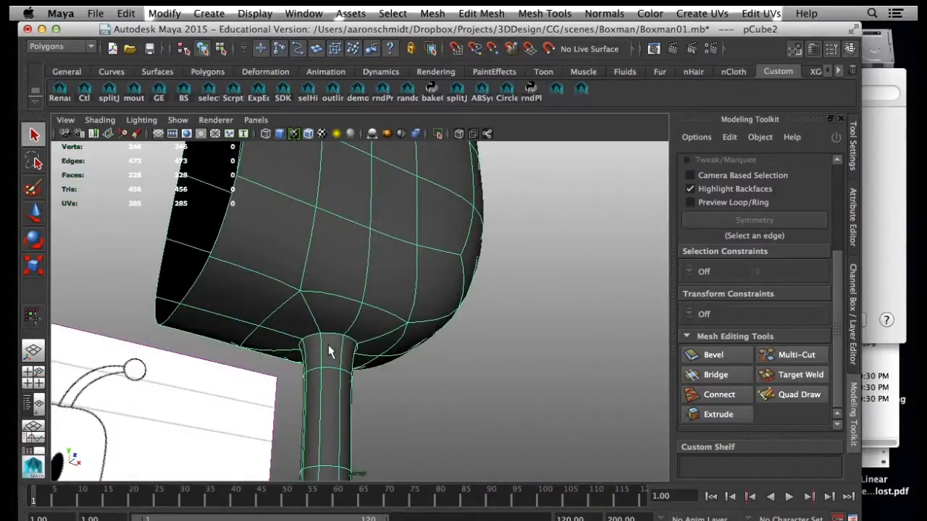
key("1")
right_click_drag(315, 246, 318, 221)
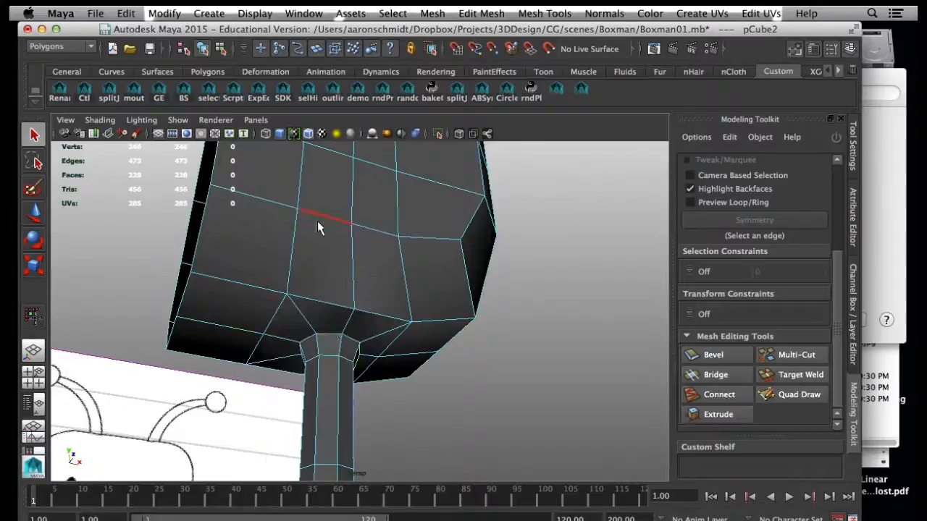
left_click(329, 335)
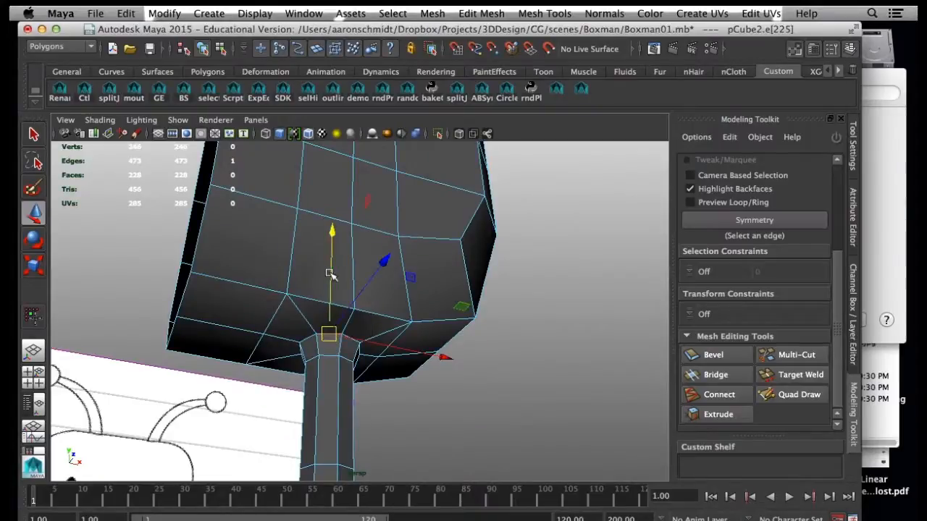
Step: Select only the overlapping vertices around the joint between leg and body and merge them with Merge Components
right_click_drag(298, 248, 244, 246)
left_click_drag(316, 367, 298, 336, "alt")
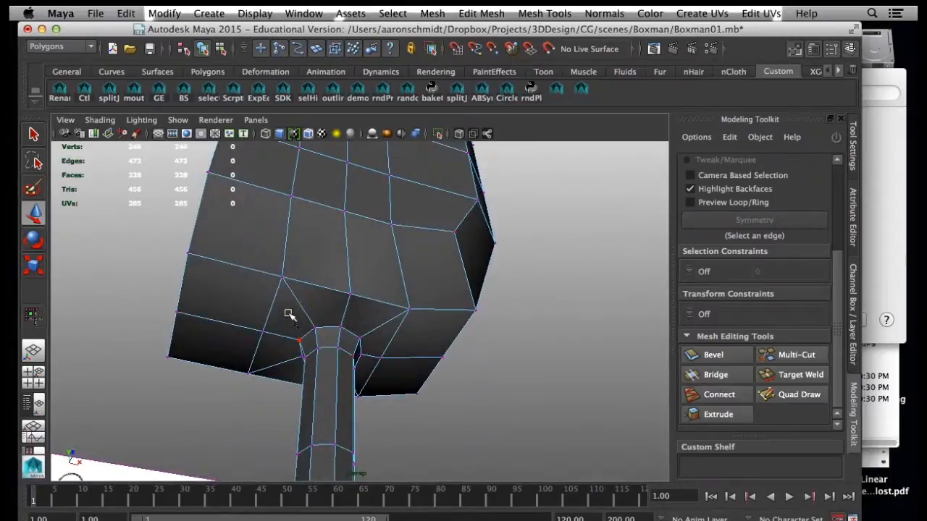
left_click_drag(381, 392, 269, 215)
left_click_drag(333, 296, 132, 293, "alt")
left_click_drag(493, 243, 343, 225, "alt")
left_click_drag(475, 197, 374, 282, "ctrl")
left_click_drag(317, 308, 444, 320, "alt")
scroll(395, 317, "up", 5)
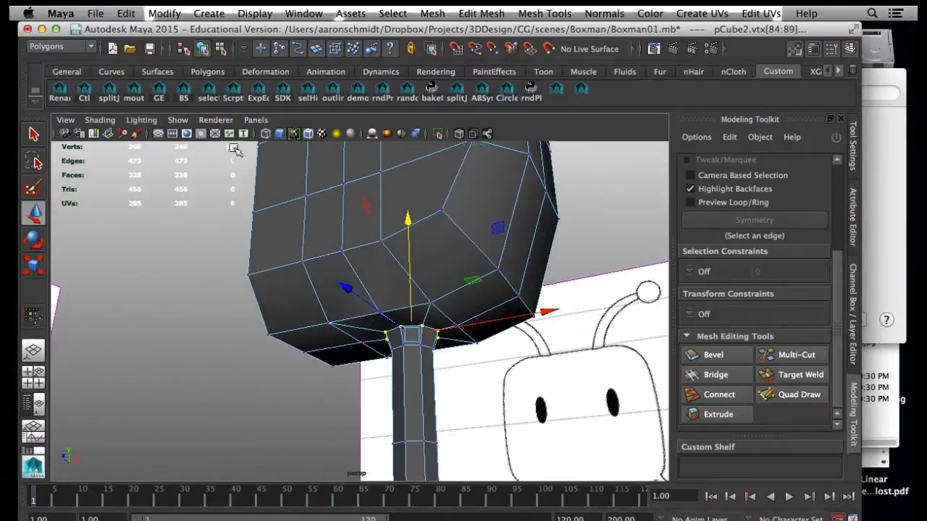
left_click_drag(354, 321, 387, 315, "alt")
right_click_drag(420, 331, 517, 373, "alt")
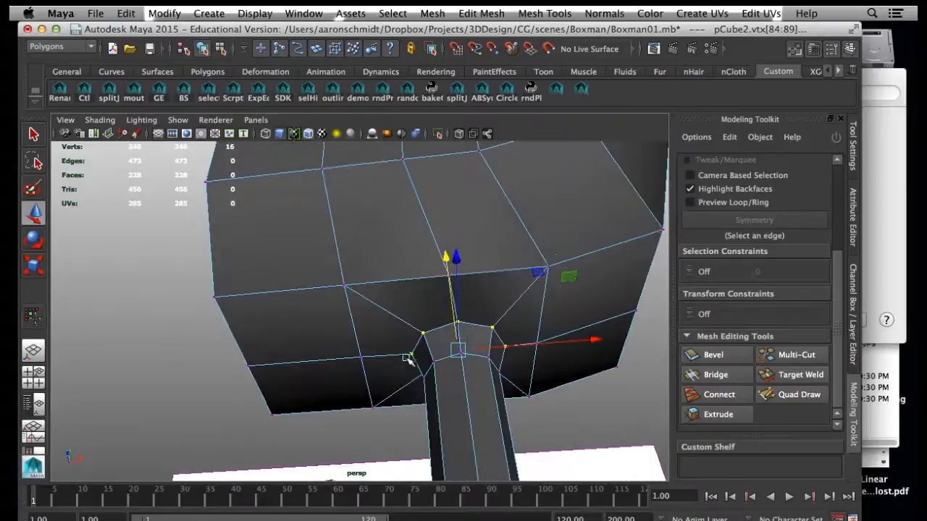
left_click_drag(407, 359, 425, 338, "alt")
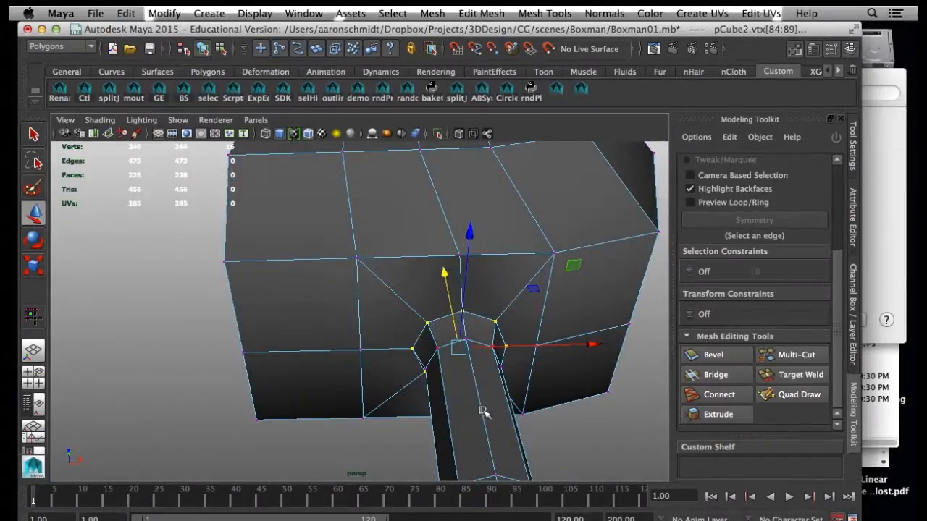
left_click_drag(483, 412, 467, 438, "alt")
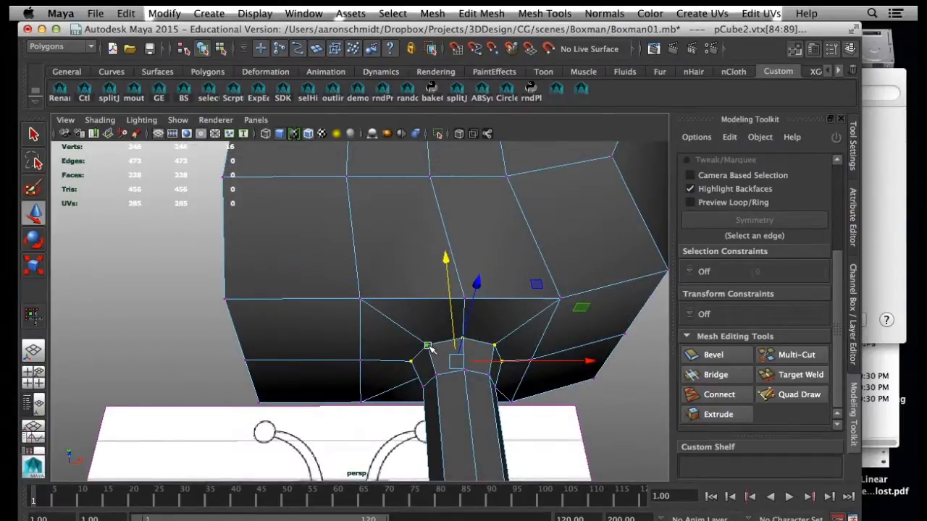
left_click(526, 14)
mouse_move(503, 20)
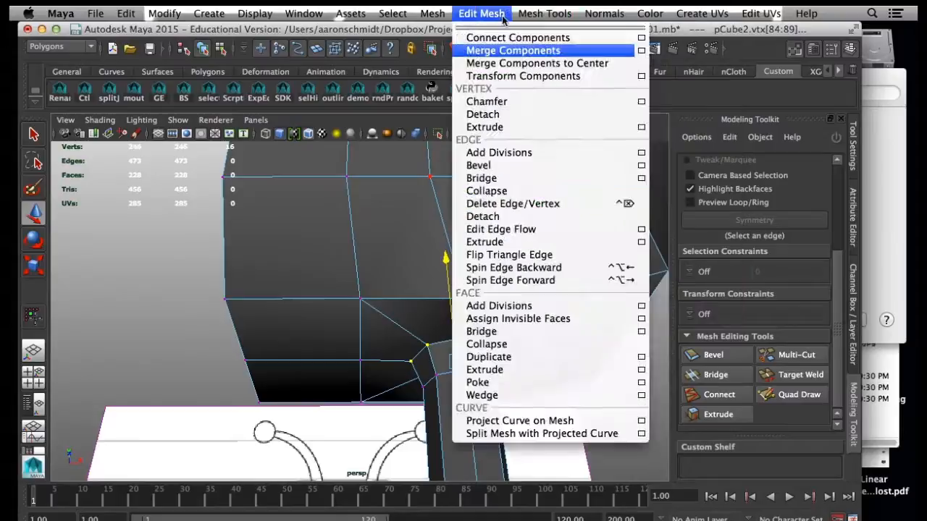
left_click(511, 52)
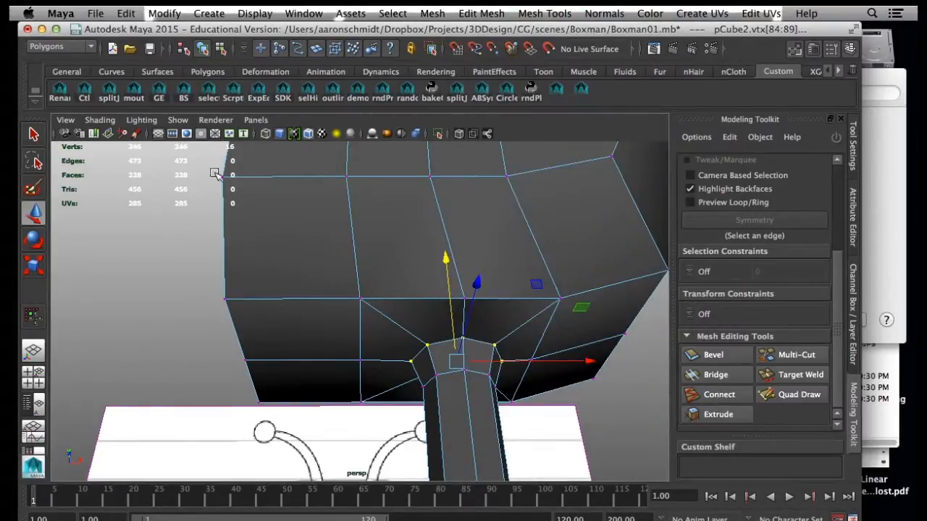
left_click_drag(213, 180, 232, 163, "alt")
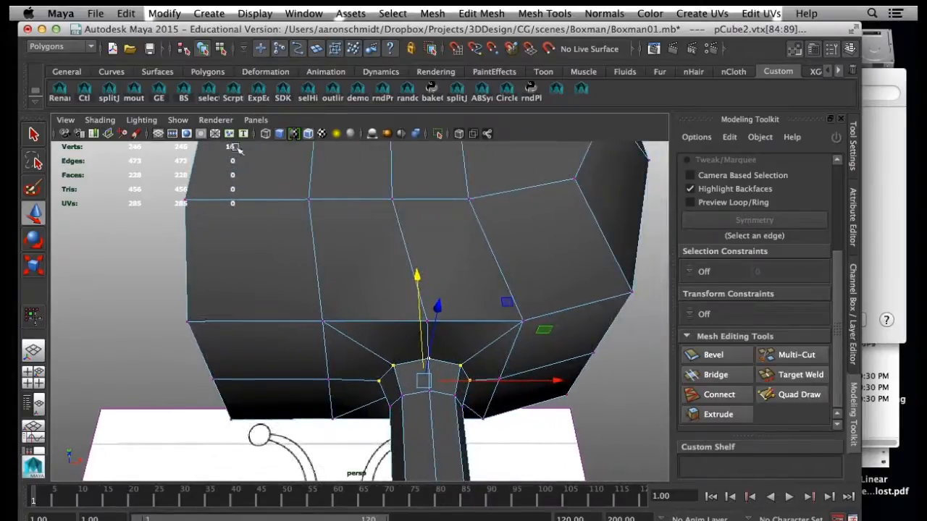
left_click(502, 13)
left_click(505, 52)
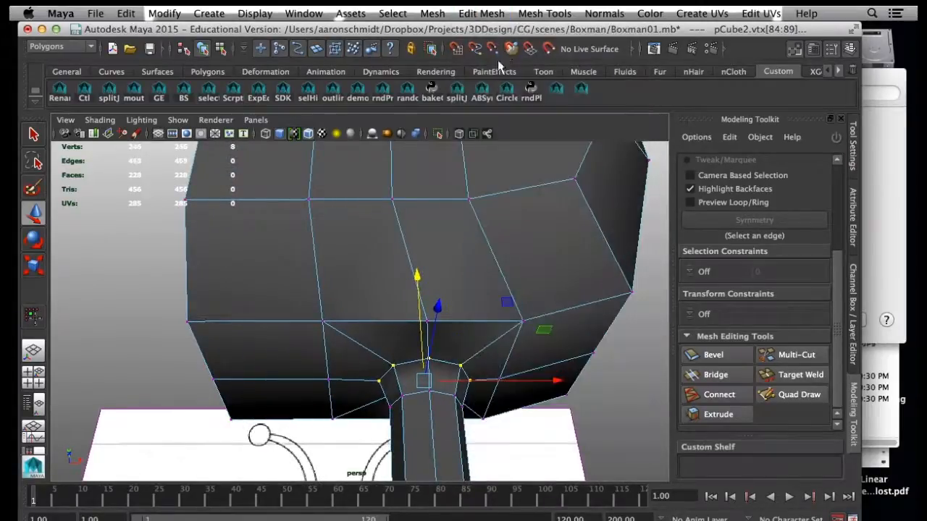
Step: Examine the merged leg joint and whole character in smooth preview, then reselect the mesh and return to the unsmoothed display
key("3")
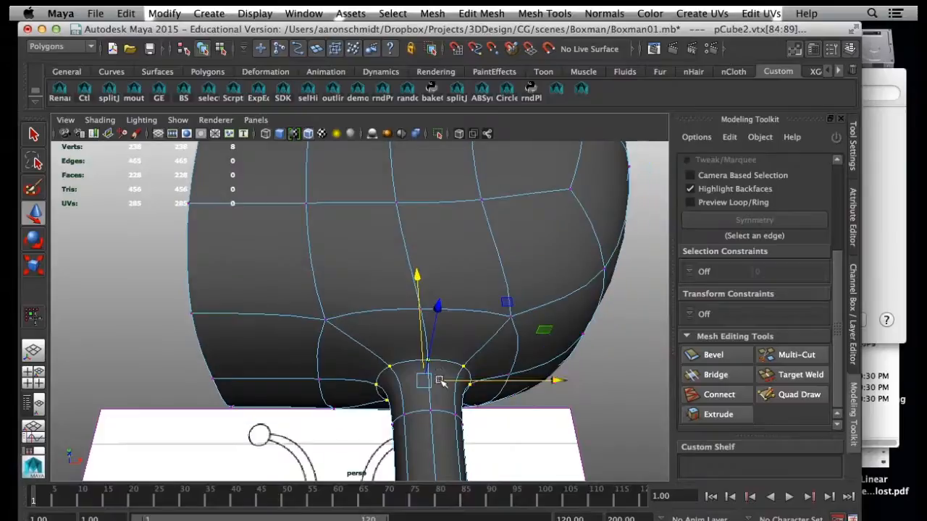
right_click_drag(358, 248, 436, 225)
left_click(139, 390)
left_click_drag(243, 363, 264, 351, "alt")
mouse_move(426, 350)
left_mouse_down("alt")
mouse_move(420, 384)
mouse_move(205, 349)
mouse_move(240, 303)
mouse_move(307, 362)
mouse_move(398, 348)
mouse_move(364, 316)
left_mouse_up("alt")
middle_click_drag(364, 316, 362, 320, "alt")
mouse_move(362, 320)
left_mouse_down("alt")
mouse_move(393, 337)
mouse_move(225, 337)
mouse_move(307, 383)
mouse_move(302, 261)
mouse_move(378, 268)
mouse_move(515, 436)
mouse_move(503, 366)
mouse_move(406, 385)
mouse_move(465, 389)
mouse_move(302, 365)
mouse_move(298, 376)
mouse_move(337, 371)
left_mouse_up("alt")
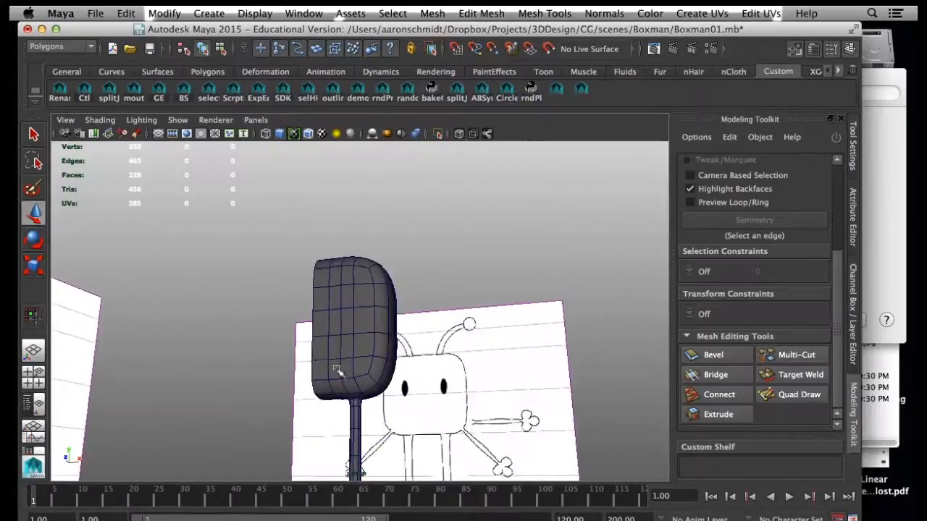
right_click_drag(337, 371, 459, 387, "alt")
middle_click_drag(459, 387, 396, 294, "alt")
left_click(380, 302)
key("1")
mouse_move(379, 301)
left_mouse_down("alt")
mouse_move(398, 310)
mouse_move(373, 309)
mouse_move(405, 335)
left_mouse_up("alt")
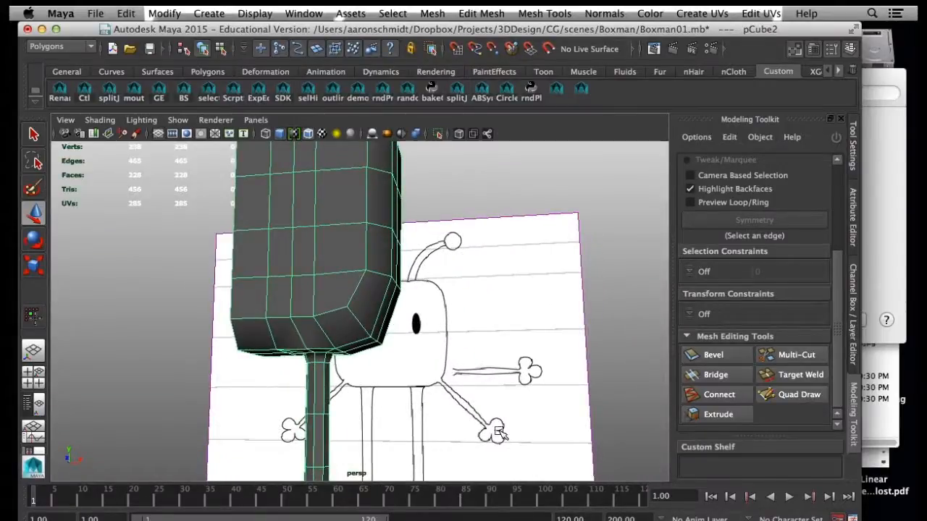
Step: Create a polygon cylinder for the arm and scale it down uniformly
left_click(215, 14)
mouse_move(217, 51)
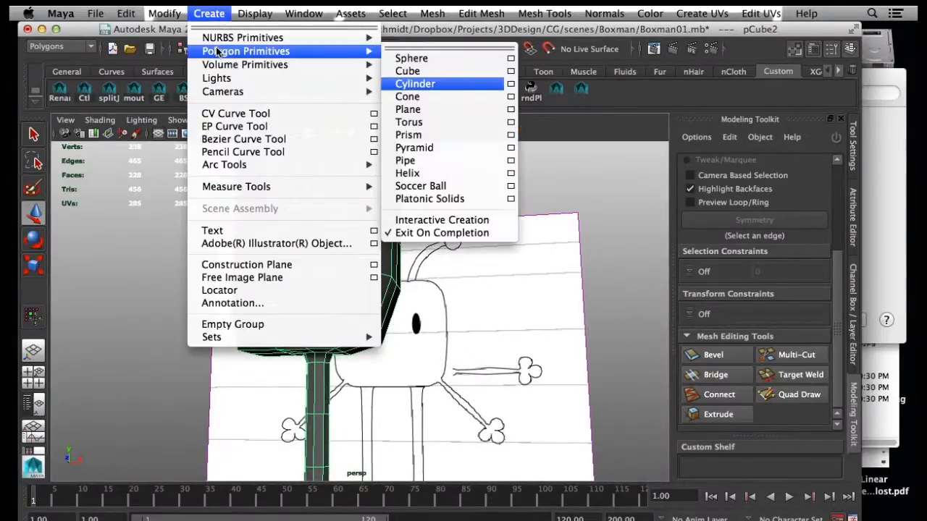
left_click(406, 84)
scroll(405, 424, "down", 4)
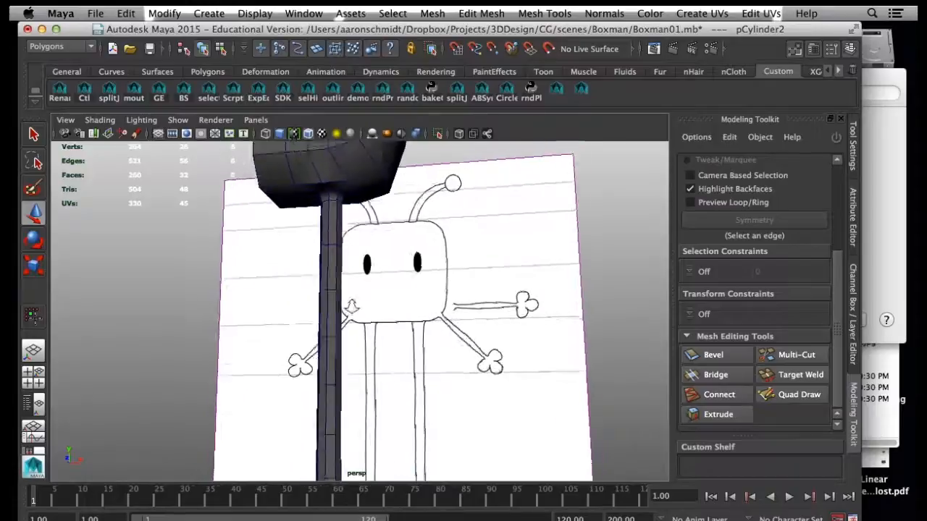
key("r")
right_click_drag(399, 446, 226, 446, "alt")
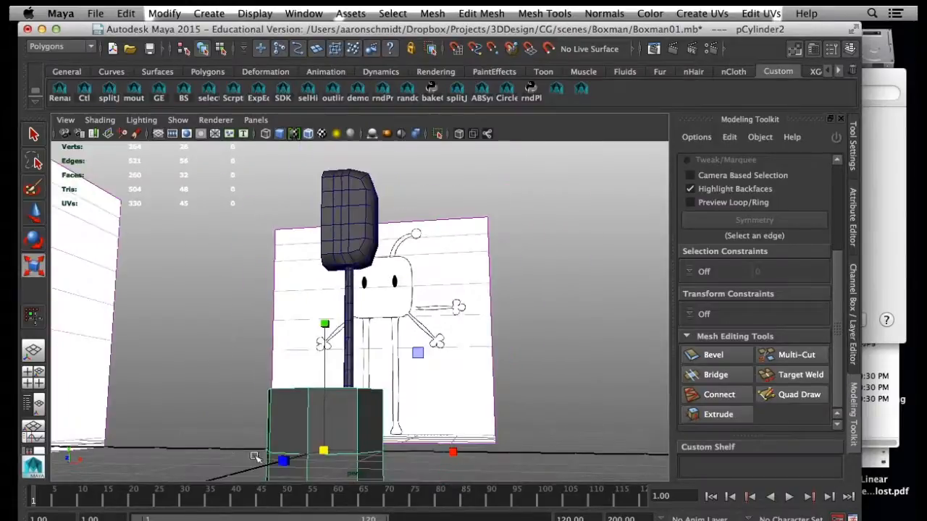
left_click_drag(326, 451, 239, 445)
Step: Raise the arm cylinder from the ground up toward the height of the character's arms
key("w")
left_click_drag(324, 323, 297, 174)
left_click_drag(474, 270, 538, 275, "alt")
Step: In the front view, move the cylinder onto the separate horizontal arm in the reference drawing
key("space")
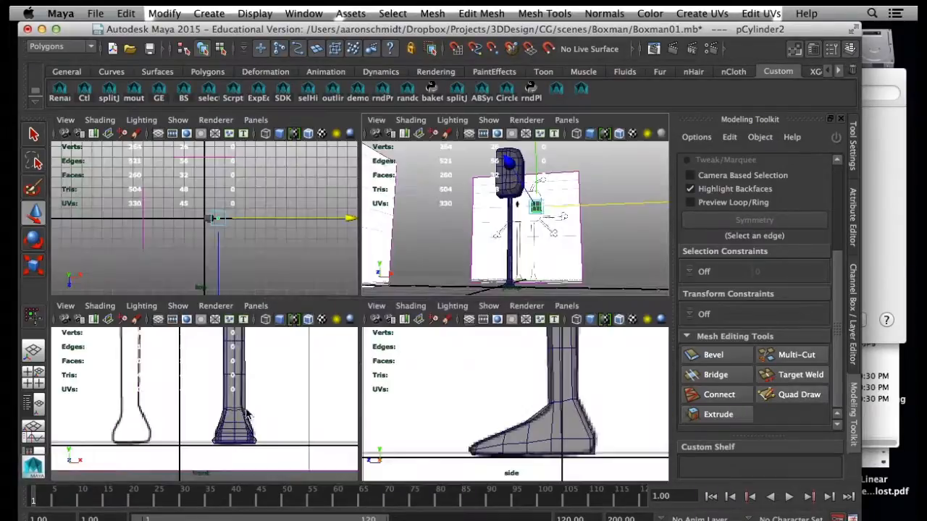
key("space")
right_click_drag(435, 301, 13, 304, "alt")
middle_click_drag(175, 269, 157, 415, "alt")
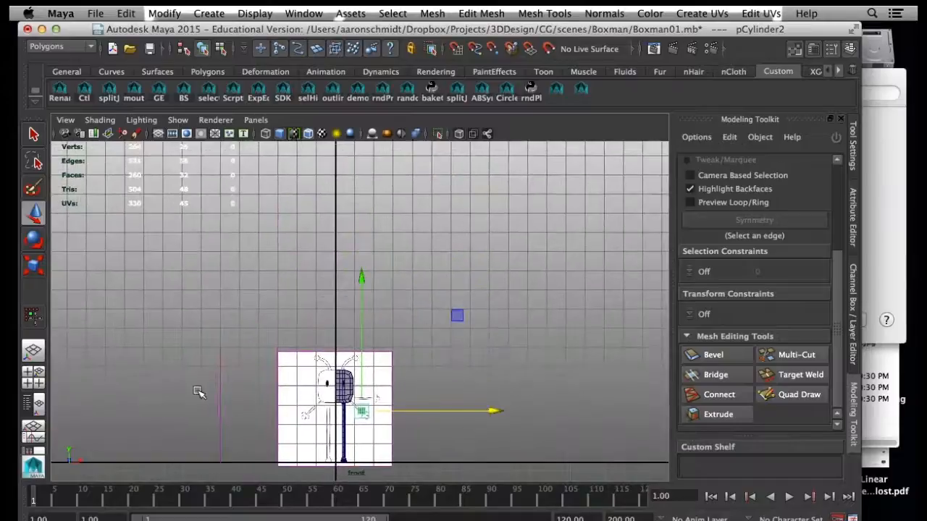
right_click_drag(199, 392, 443, 401, "alt")
key("f")
right_click_drag(444, 341, 498, 367, "alt")
left_click_drag(370, 310, 373, 266)
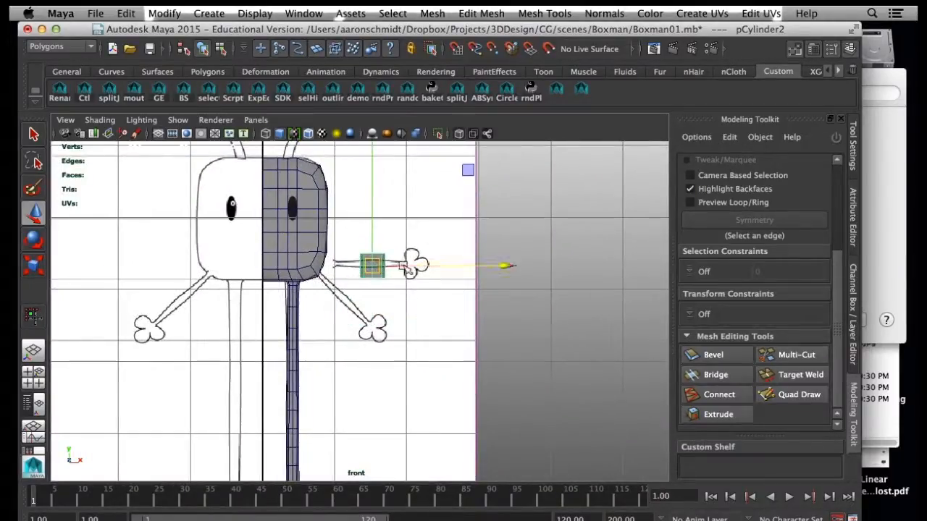
Step: Rotate the arm cylinder 90 degrees about Z so that it lies along the horizontal arm drawing
key("e")
mouse_move(248, 245)
left_mouse_down()
mouse_move(269, 310)
mouse_move(358, 359)
left_mouse_up()
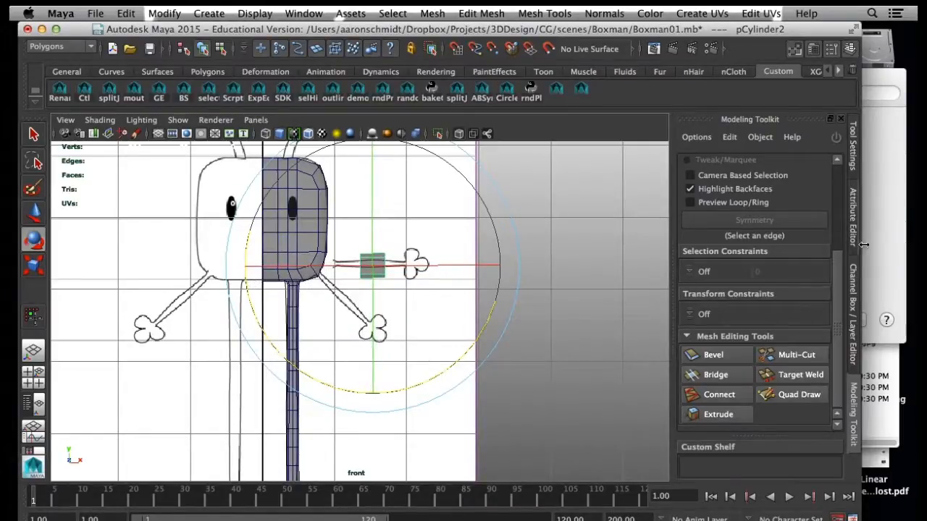
left_click(853, 294)
double_click(818, 233)
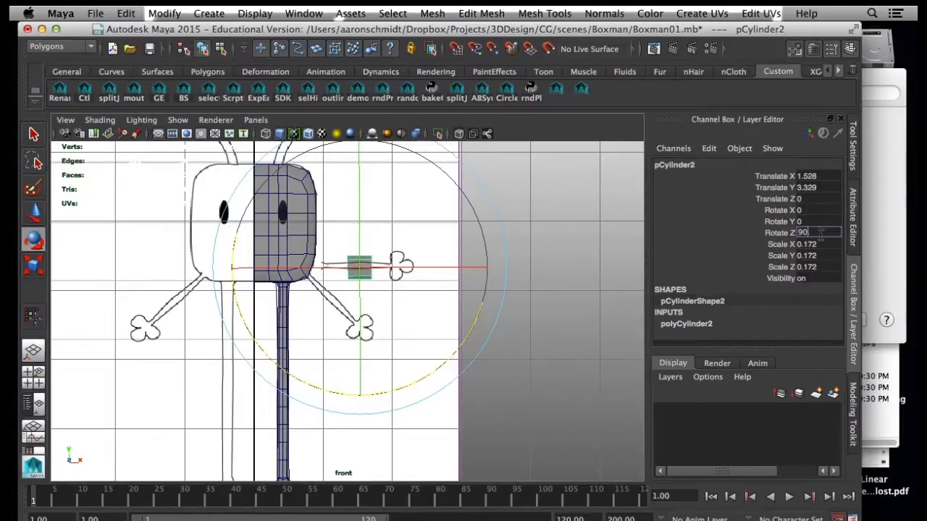
key("Return")
Step: Scale the cylinder down to 0.062 and fit it over the full length and thickness of the drawn arm
scroll(366, 313, "up", 5)
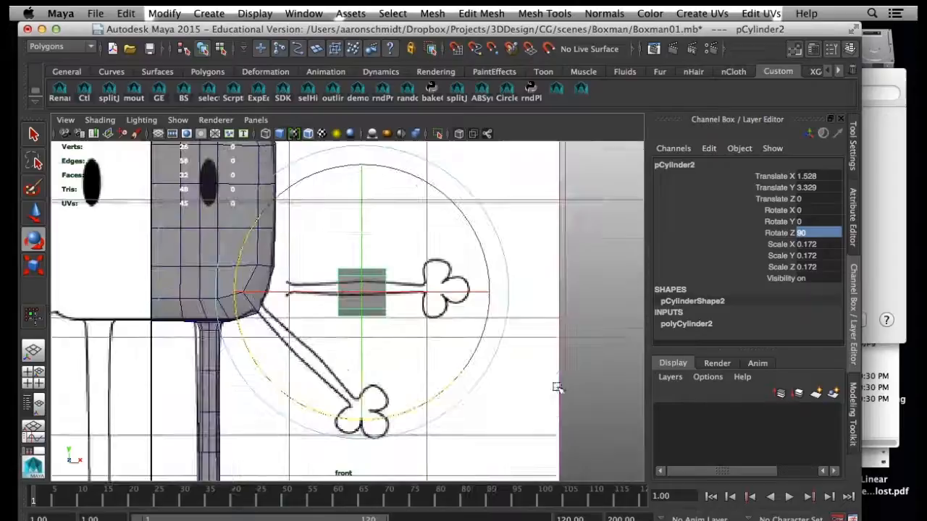
key("w")
left_click_drag(360, 292, 338, 291)
left_click(490, 293)
left_click_drag(481, 298, 597, 314)
key("w")
left_click_drag(362, 293, 368, 290)
right_click_drag(335, 322, 464, 351, "alt")
middle_click_drag(371, 330, 374, 369, "alt")
right_click_drag(413, 384, 483, 403, "alt")
left_click_drag(400, 268, 399, 265)
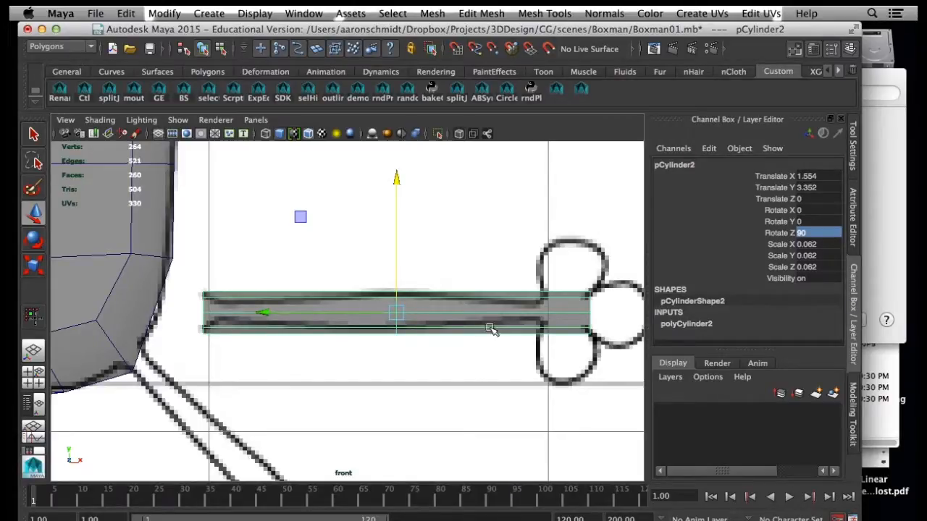
Step: Select the arm's middle ring of vertices and move it slightly backward in the top view to bend the elbow
left_click(341, 258)
right_click_drag(441, 347, 400, 348, "alt")
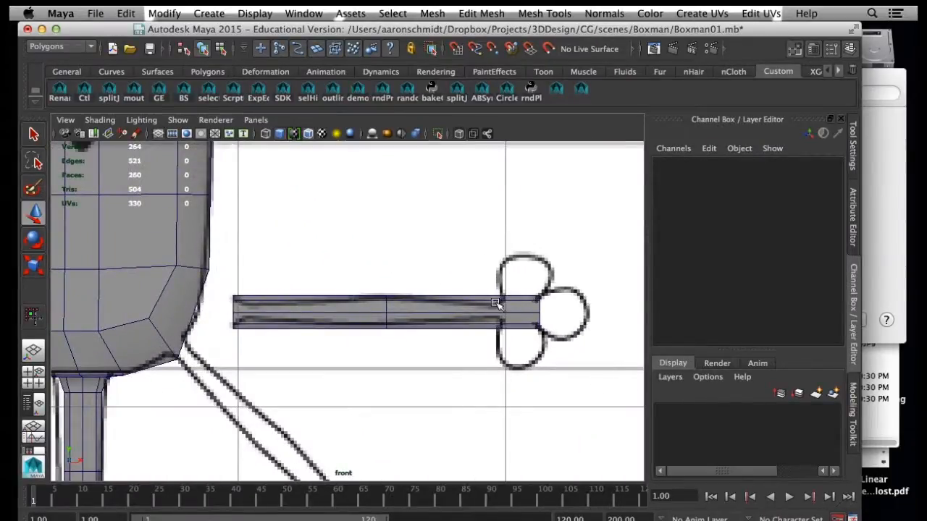
right_click_drag(283, 304, 356, 314, "alt")
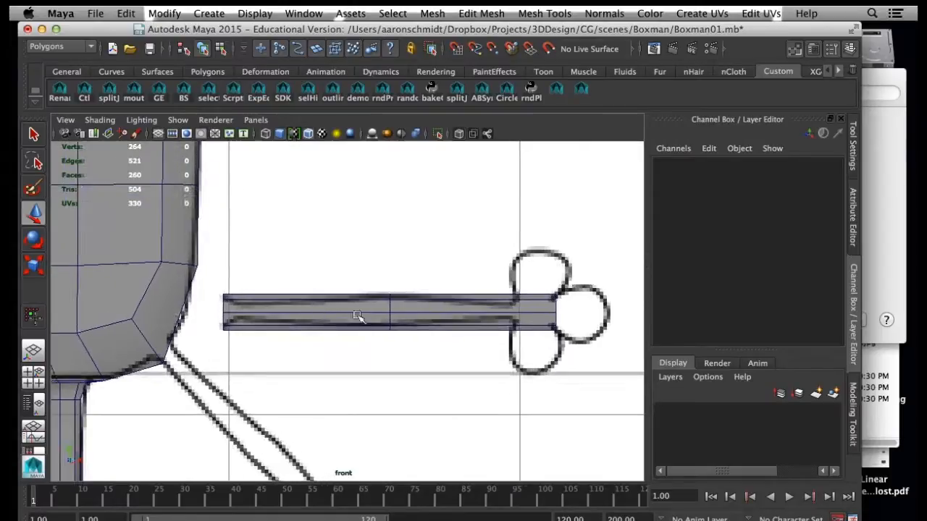
left_click(467, 314)
right_click_drag(427, 317, 453, 317)
right_click_drag(407, 286, 355, 258)
left_click_drag(356, 258, 399, 360)
key("space")
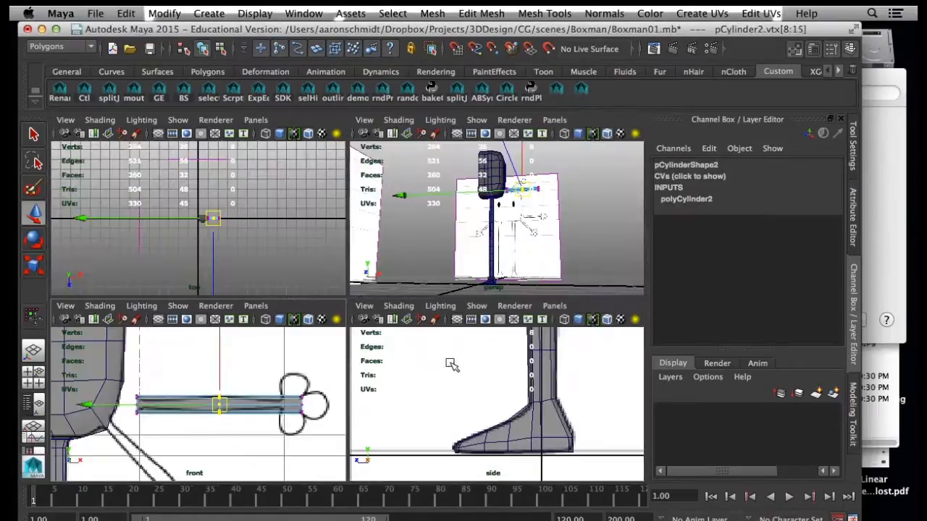
key("f")
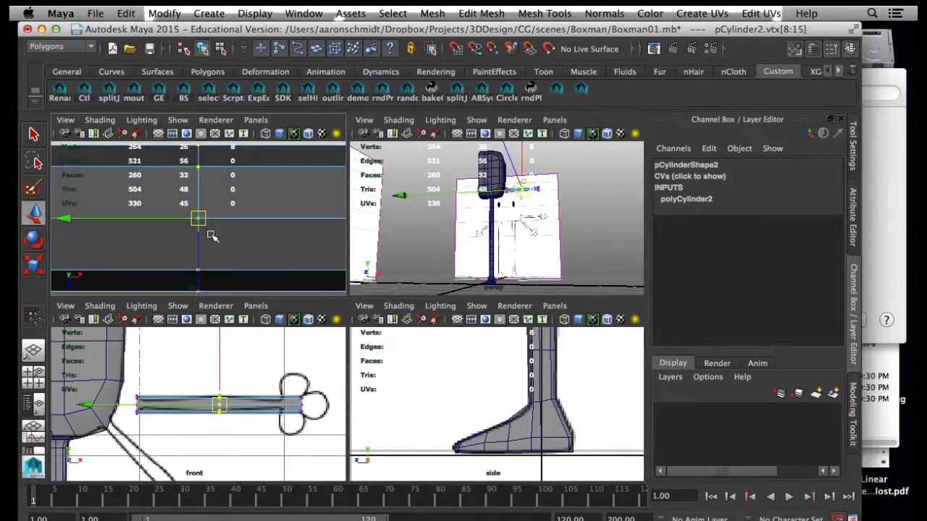
scroll(210, 238, "down", 6)
middle_click_drag(197, 251, 199, 248)
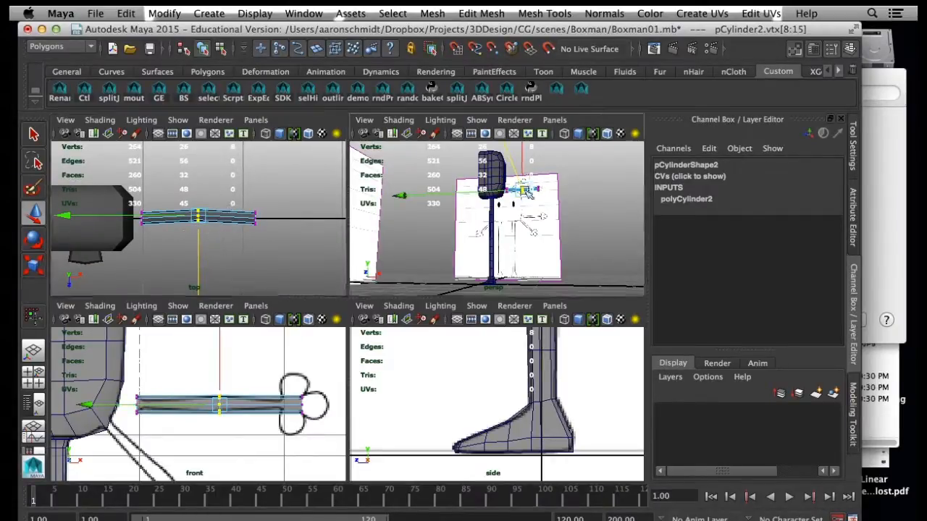
Step: Return the arm to object mode and examine its elbow bend next to the body in perspective
key("space")
mouse_move(537, 185)
left_mouse_down("alt")
mouse_move(560, 313)
mouse_move(480, 306)
left_mouse_up("alt")
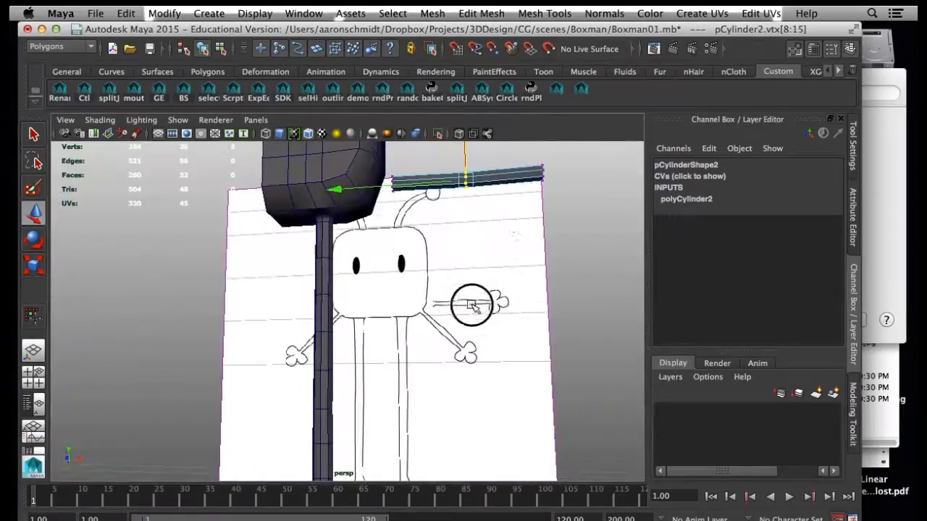
mouse_move(514, 175)
right_mouse_down()
mouse_move(511, 153)
mouse_move(561, 157)
right_mouse_up()
left_click_drag(560, 157, 387, 301, "alt")
middle_click_drag(387, 301, 366, 323, "alt")
right_click_drag(366, 323, 457, 321, "alt")
left_click_drag(420, 274, 452, 270, "alt")
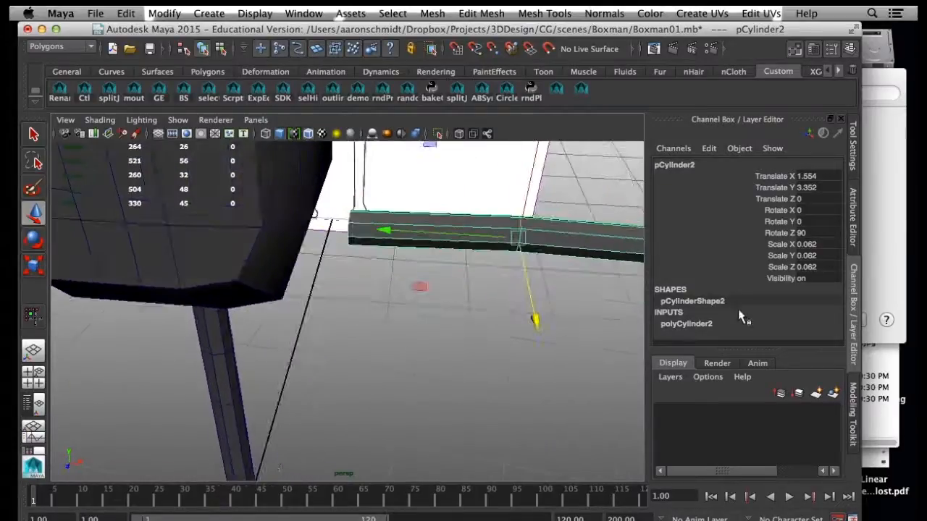
Step: Insert four Multi-Cut edge loops along the arm: near the shoulder end, on both sides of the elbow and at the wrist
left_click(853, 406)
left_click(796, 355)
key("space")
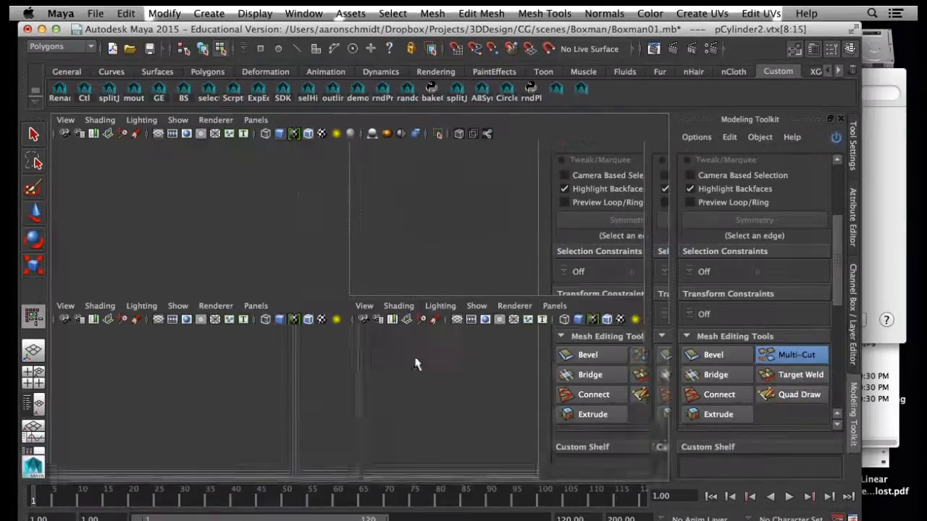
scroll(184, 410, "up", 6)
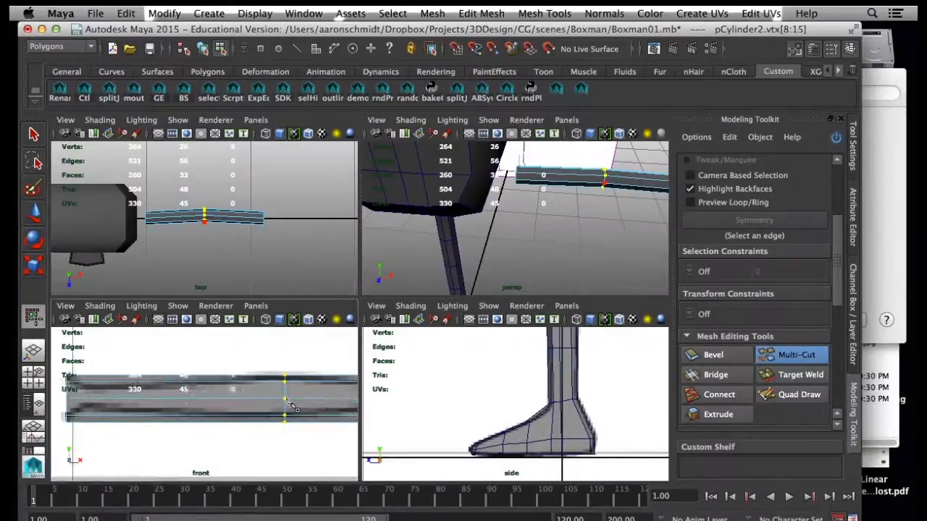
left_click(129, 360, "ctrl")
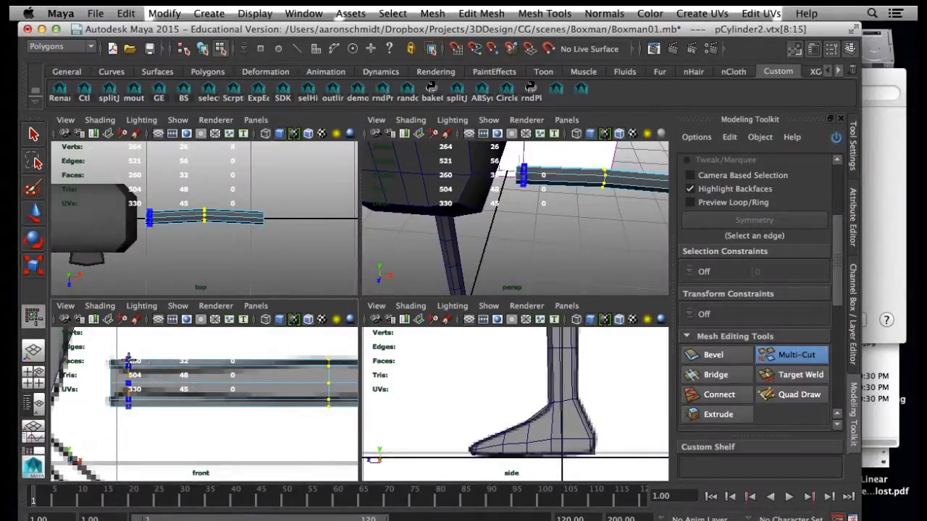
left_click(129, 360, "ctrl")
left_click(227, 367, "ctrl")
scroll(239, 396, "up", 2)
left_click(266, 395, "ctrl")
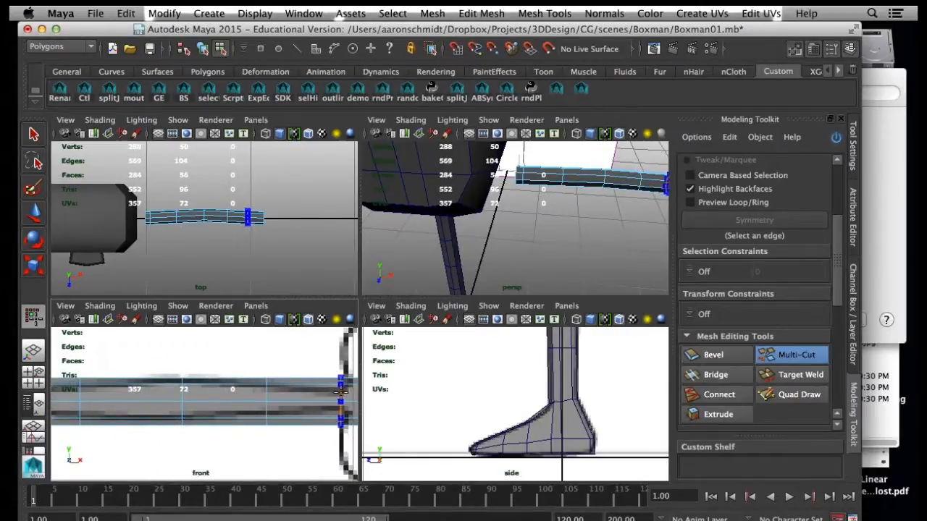
Step: Scale down the vertex rings on the forearm and at the wrist to follow the drawn arm's taper
middle_click_drag(342, 413, 376, 387, "alt")
key("q")
right_click_drag(277, 391, 250, 391)
left_click_drag(281, 352, 306, 408)
key("w")
left_click(291, 380)
left_click_drag(289, 381, 295, 380)
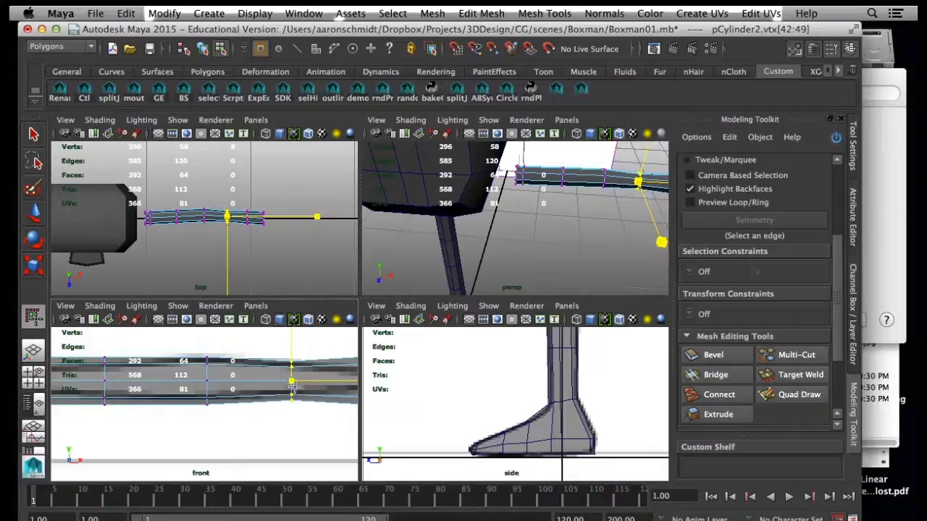
middle_click_drag(301, 396, 223, 404, "alt")
left_click_drag(274, 352, 299, 436)
left_click_drag(291, 389, 280, 391)
Step: Insert another edge loop just beyond the wrist and scale its vertex ring to shape the start of the hand
left_click(795, 355)
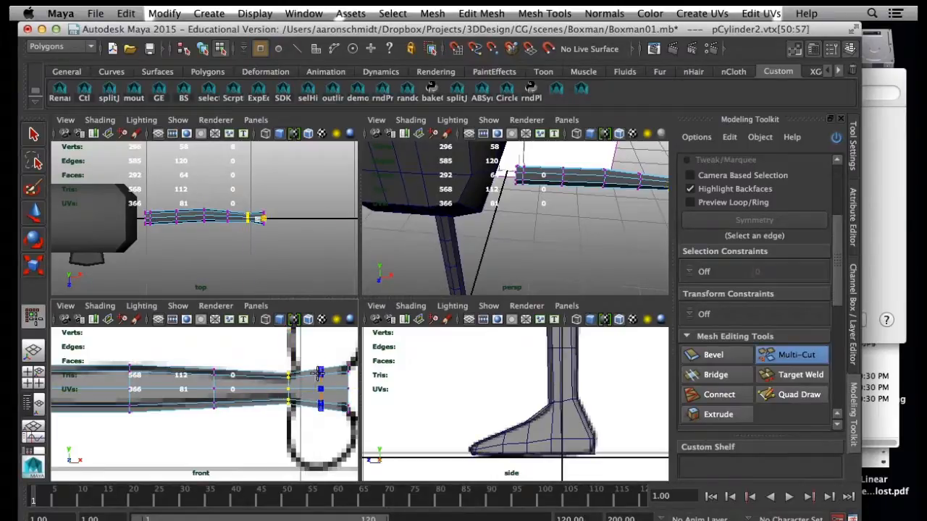
left_click(313, 390, "ctrl")
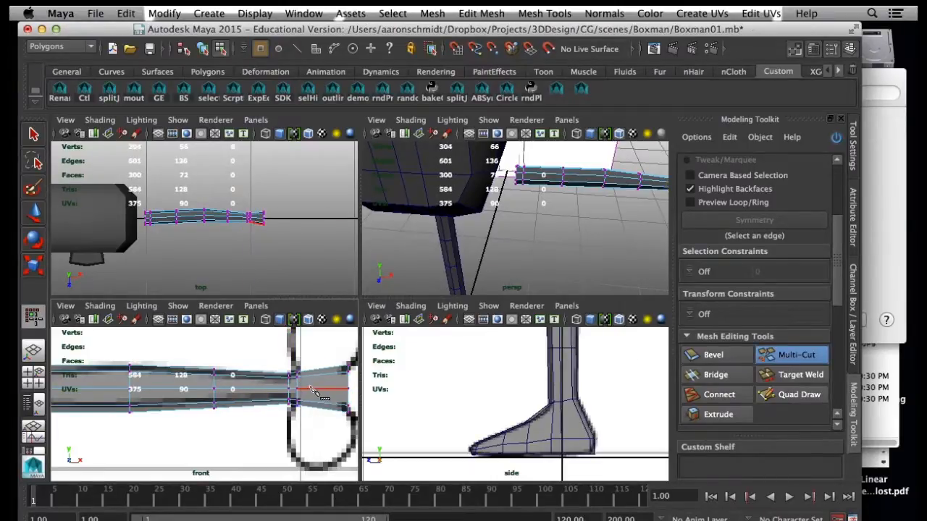
left_click_drag(313, 360, 295, 421)
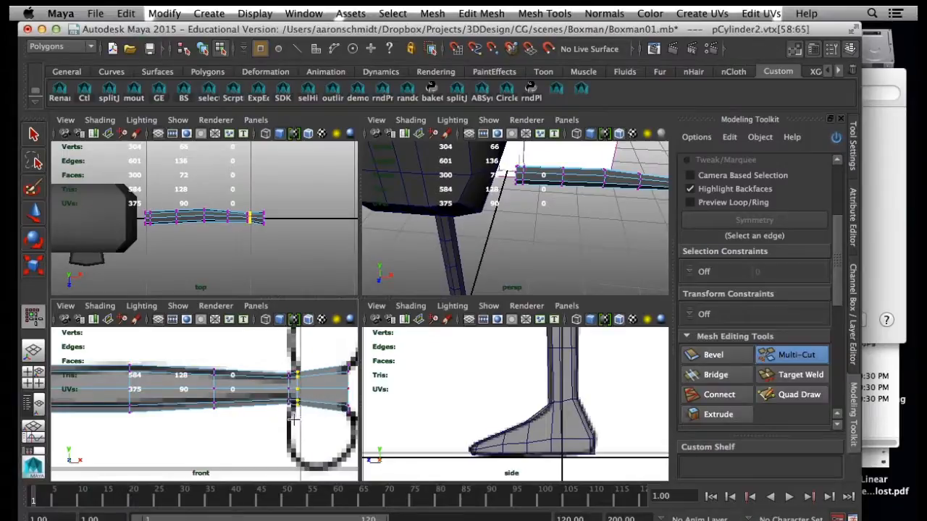
key("w")
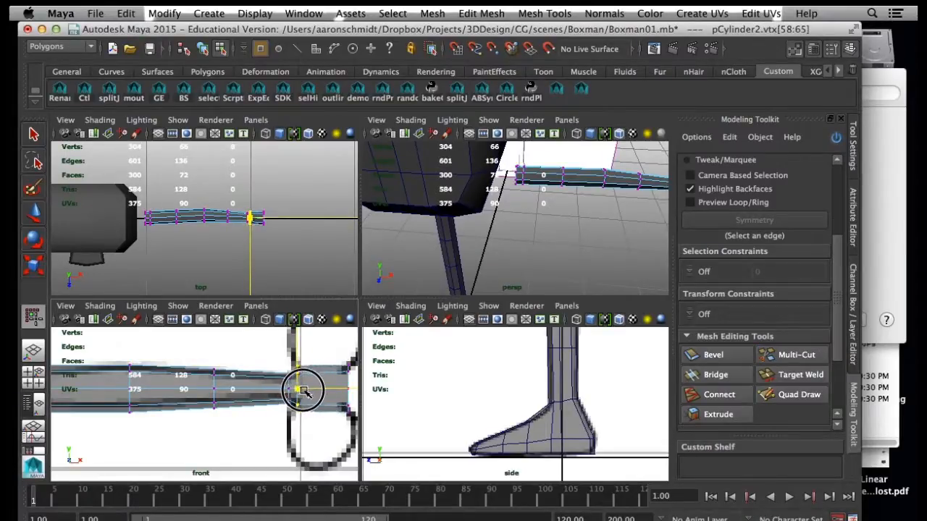
left_click_drag(304, 392, 299, 392)
Step: Scale down the vertex rings on the upper arm and near the shoulder end to match the drawn outline
middle_click_drag(241, 393, 312, 393, "alt")
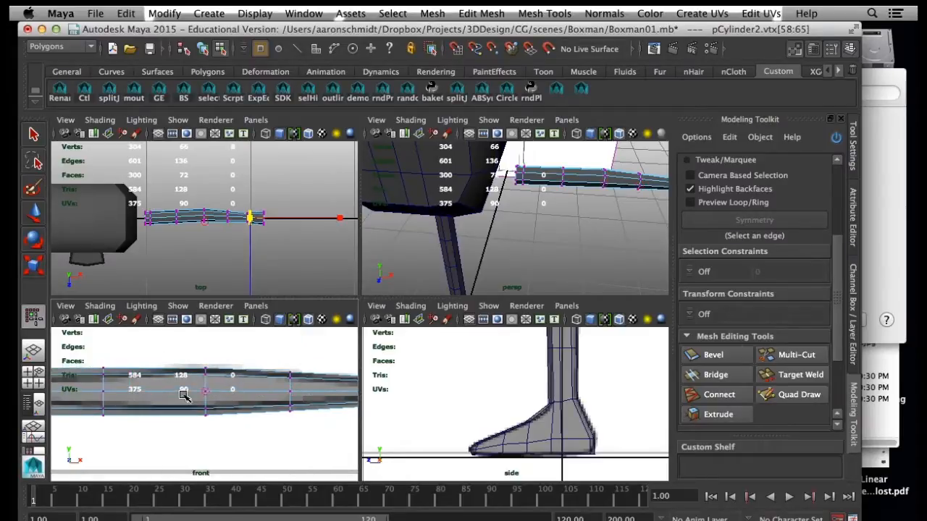
middle_click_drag(182, 392, 282, 391, "alt")
left_click_drag(210, 347, 194, 391)
left_click_drag(128, 360, 87, 417)
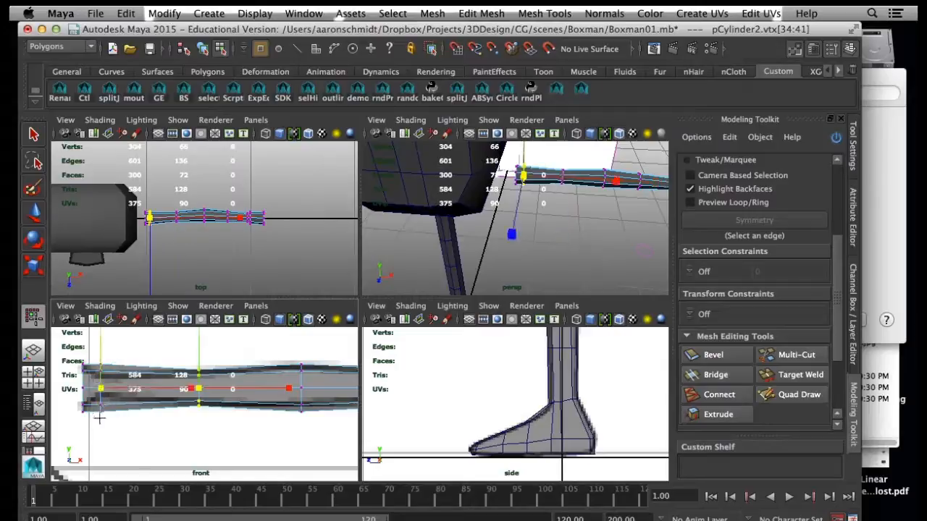
left_click_drag(90, 392, 92, 391)
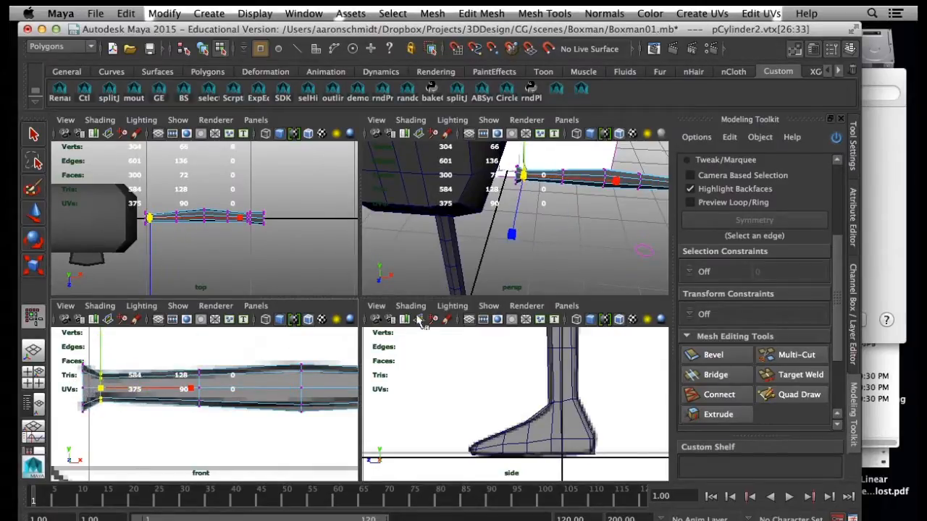
Step: Preview the arm smoothed, return to object mode and examine its shape beside the body in perspective
middle_click_drag(550, 247, 552, 207)
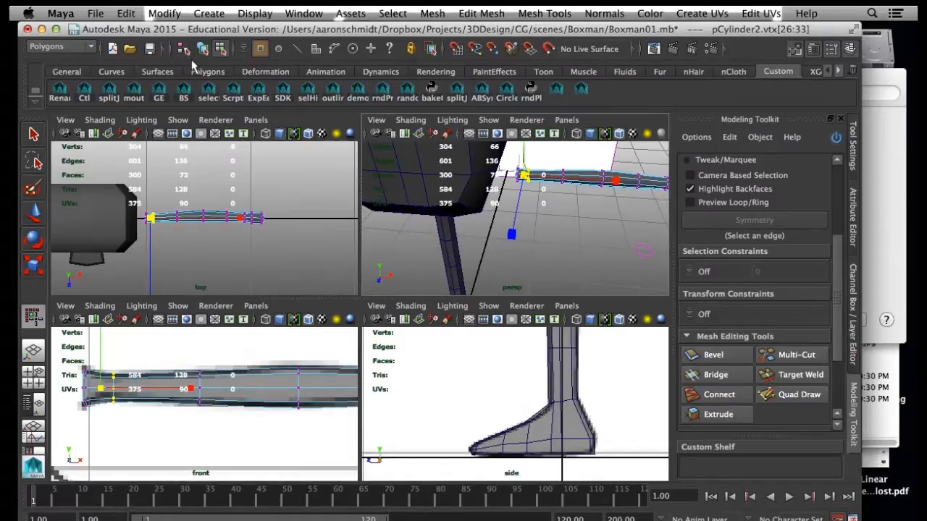
key("F8")
key("space")
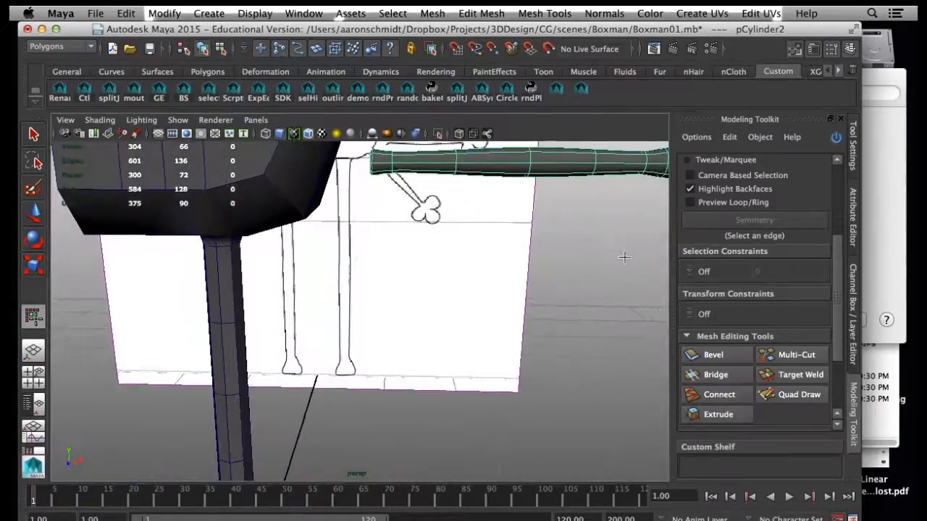
left_click(624, 257)
left_click_drag(604, 227, 434, 317, "alt")
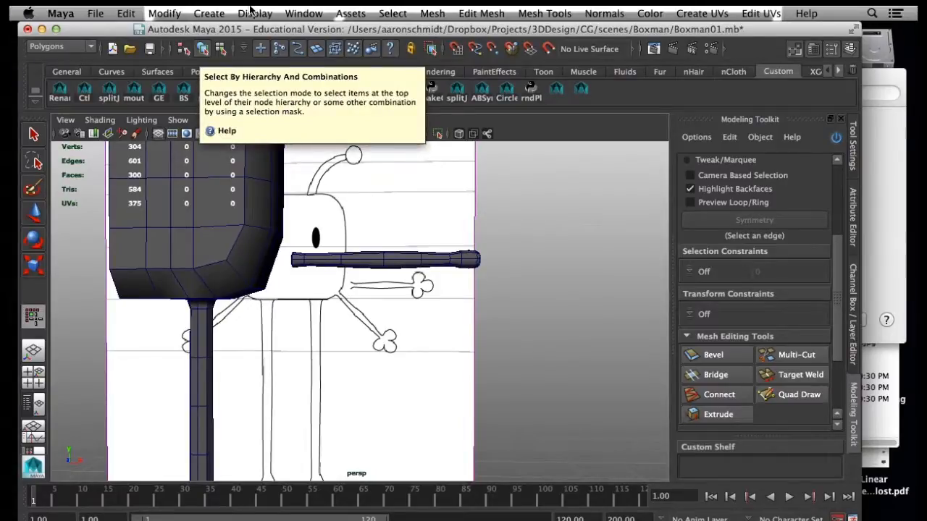
Step: Create a polygon sphere with radius 1, 8 axis divisions and 3 height divisions
left_click(194, 13)
mouse_move(290, 52)
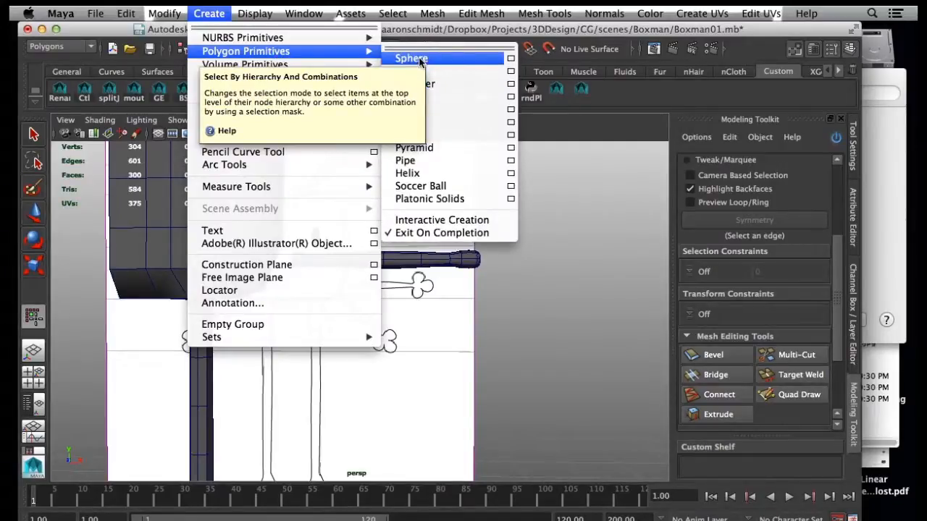
left_click(510, 60)
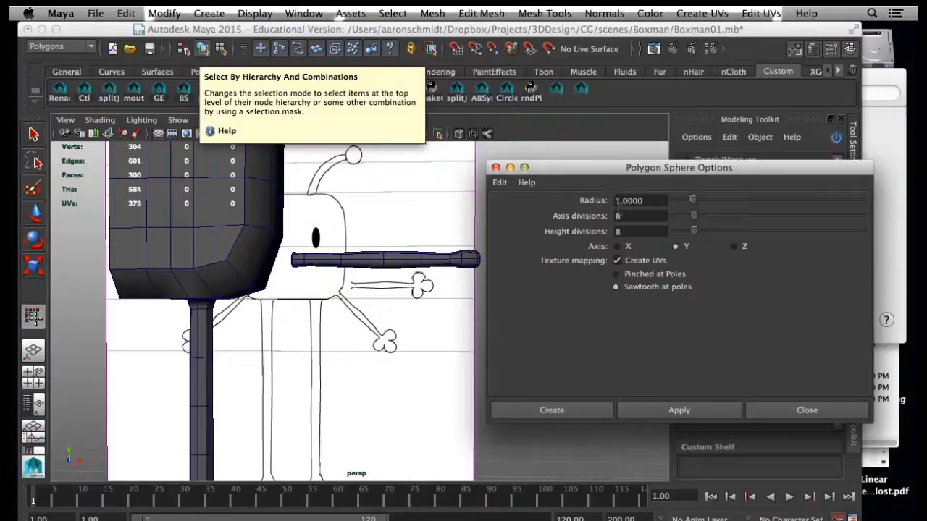
left_click_drag(594, 173, 613, 176)
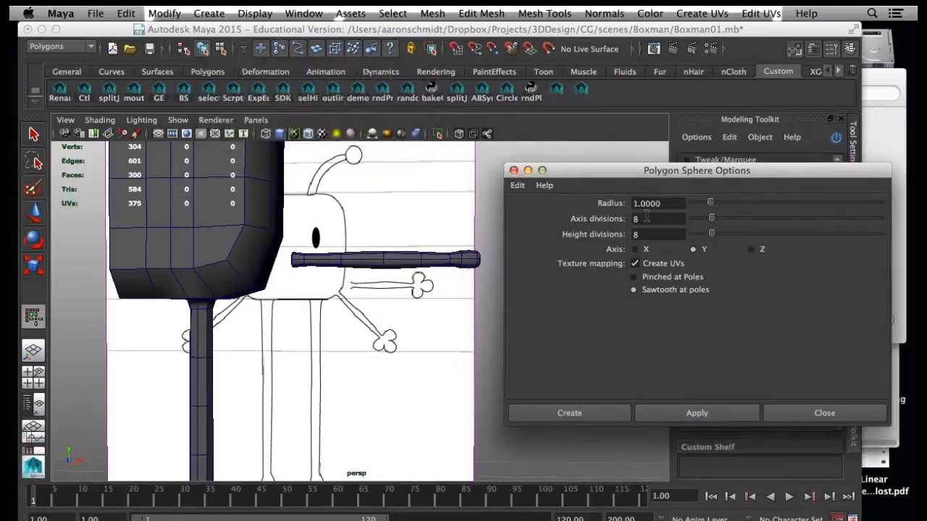
left_click(645, 234)
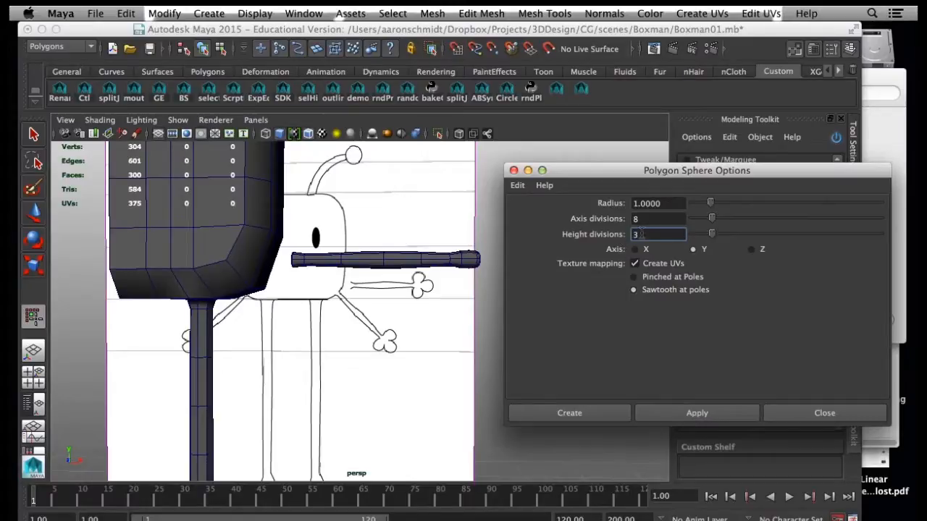
left_click(612, 414)
Step: Return the new sphere to object mode and set its height subdivisions to 4
middle_click_drag(445, 395, 419, 225, "alt")
left_click_drag(419, 225, 443, 230, "alt")
scroll(406, 269, "down", 3)
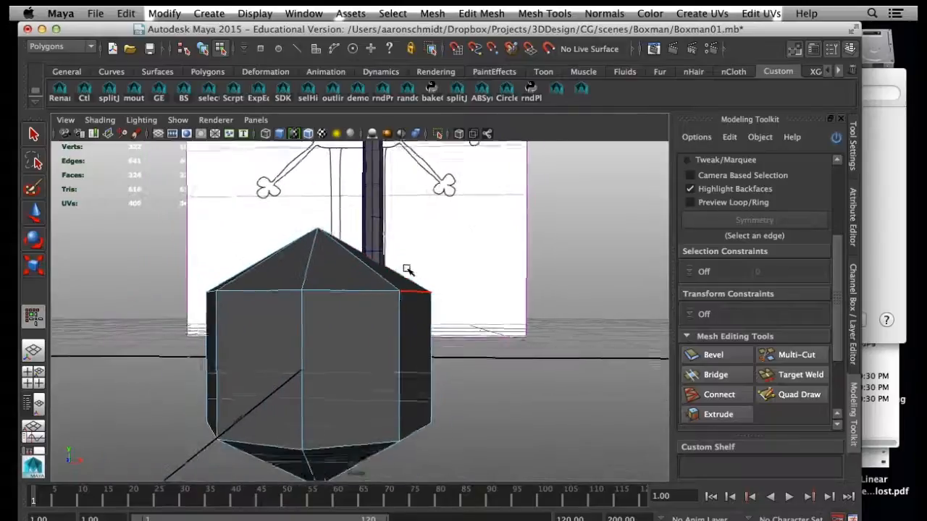
left_click(857, 293)
right_click_drag(318, 320, 379, 227)
left_click(341, 308)
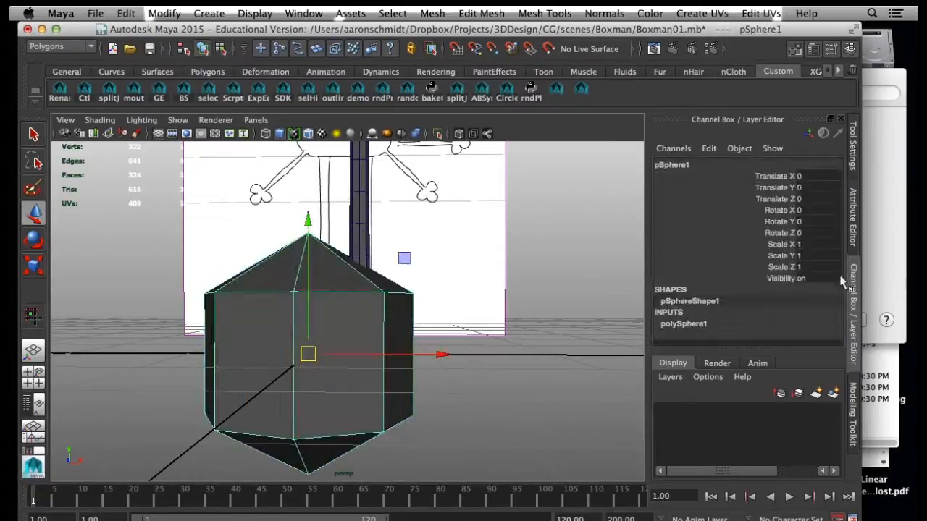
left_click(706, 324)
scroll(775, 329, "down", 1)
left_click(796, 327)
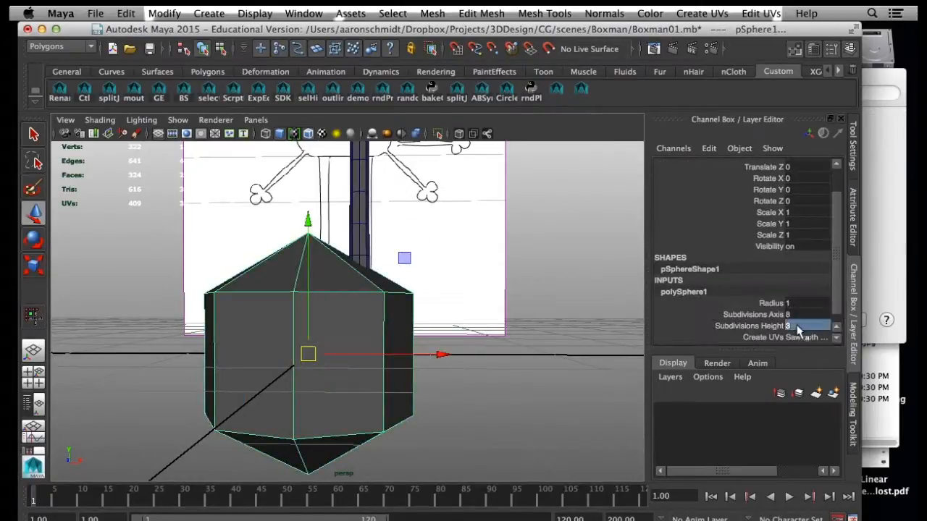
type("4")
key("Return")
left_click_drag(386, 348, 407, 345, "alt")
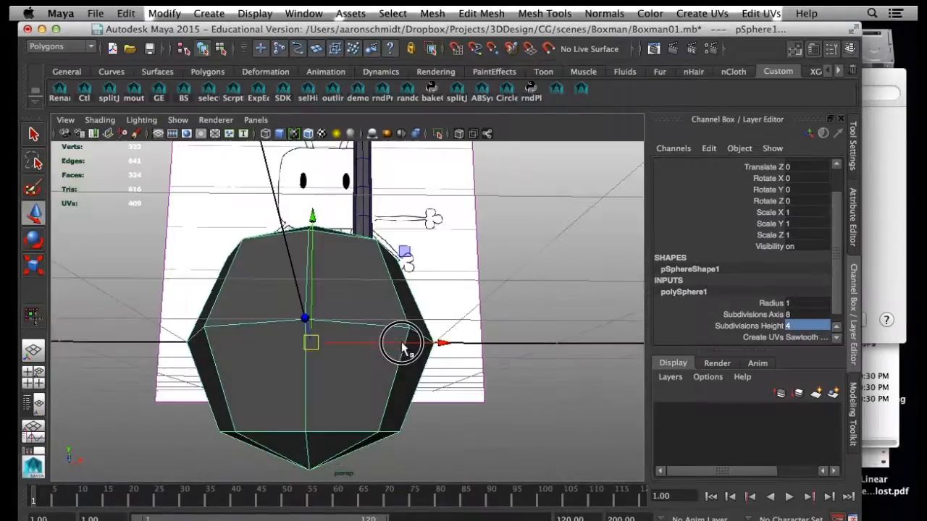
Step: Delete the ring of triangular faces capping the underside of the sphere and return it to object mode
right_click_drag(319, 250, 319, 286)
left_click_drag(337, 446, 245, 436, "alt")
key("Delete")
right_click_drag(337, 385, 270, 396)
left_click(342, 331)
Step: Scale the sphere uniformly to about 0.249 and move it to the hand end of the arm, about X 2.125, Y 3.352
left_click_drag(270, 396, 290, 407, "alt")
right_click_drag(440, 402, 187, 364, "alt")
middle_click_drag(297, 302, 204, 428, "alt")
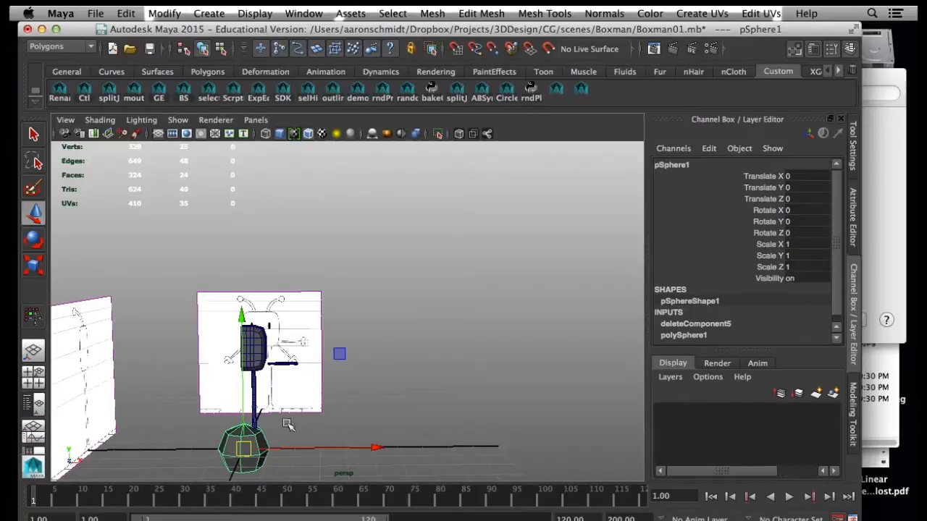
key("r")
left_click_drag(250, 451, 218, 449)
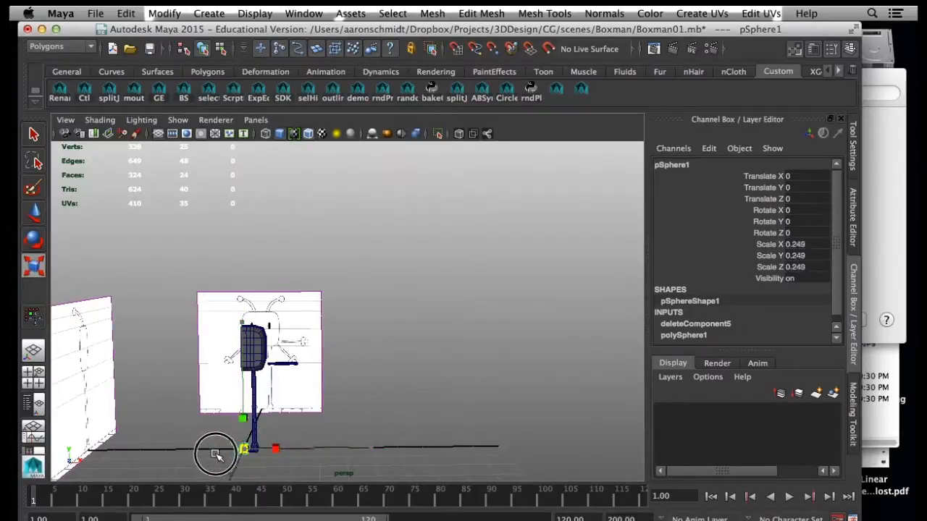
key("w")
left_click_drag(243, 391, 303, 344)
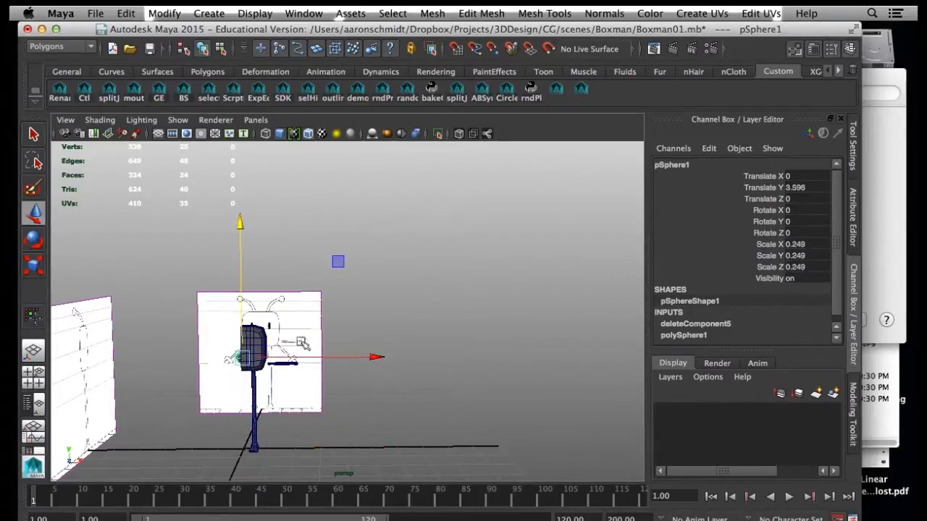
left_click_drag(242, 360, 339, 363)
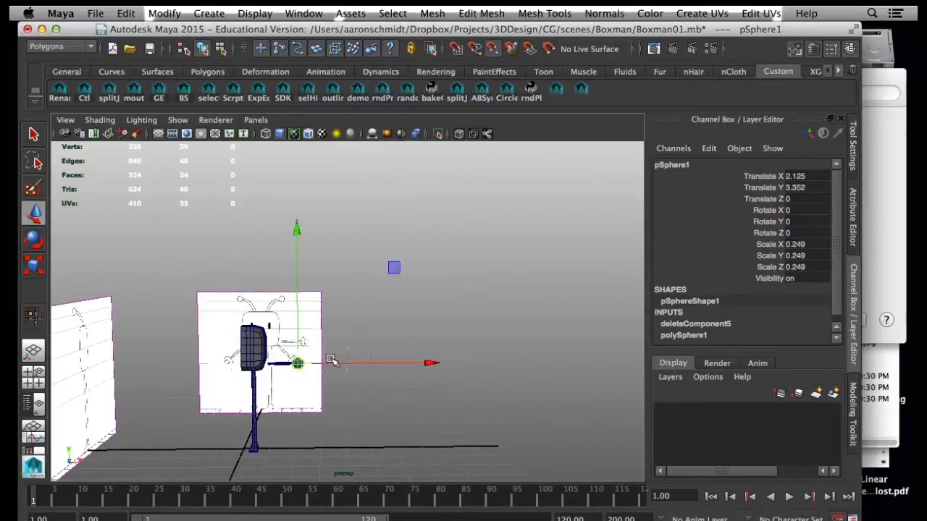
Step: In the front view, scale the sphere to about 0.105 and fit it over the drawn upper finger at about X 2.068, Y 3.476
key("space")
key("space")
scroll(338, 374, "down", 6)
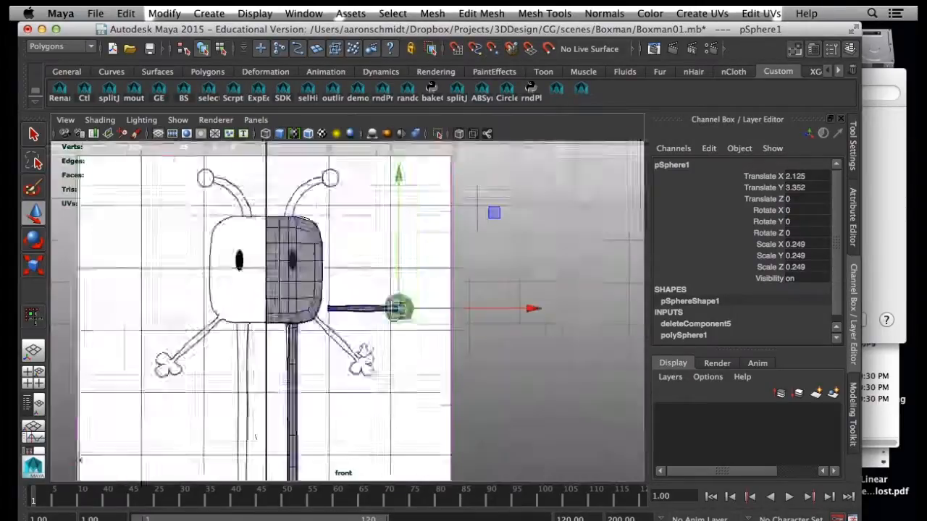
scroll(384, 339, "up", 2)
scroll(413, 332, "up", 3)
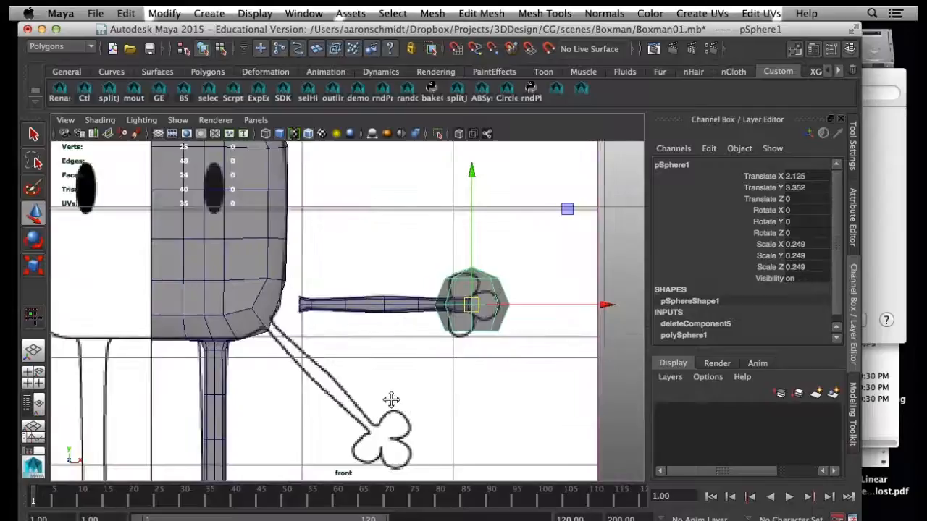
middle_click_drag(391, 400, 294, 421, "alt")
right_click_drag(297, 415, 521, 443, "alt")
middle_click_drag(448, 419, 452, 399, "alt")
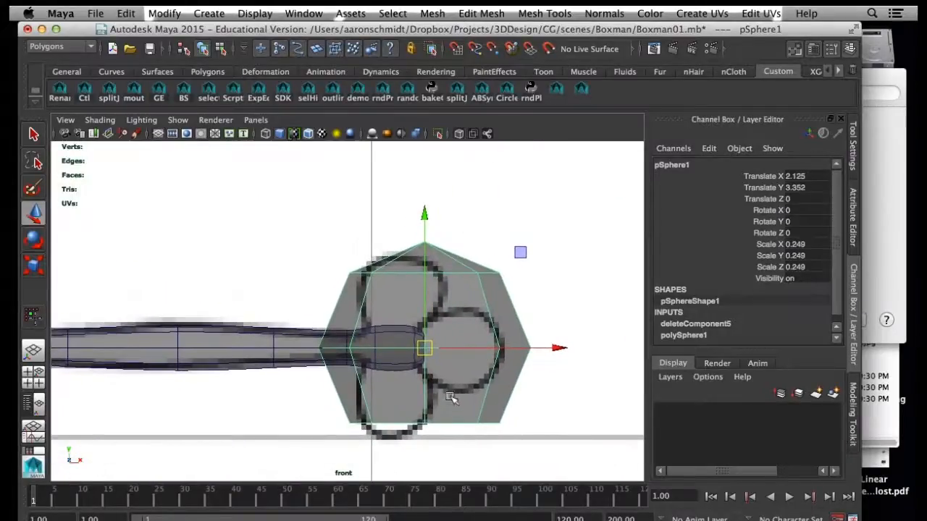
key("r")
left_click_drag(425, 350, 310, 362)
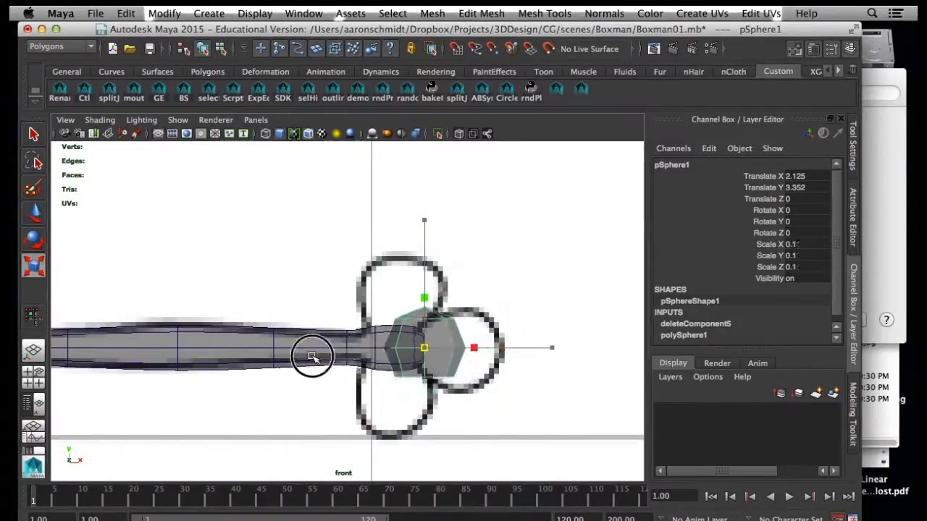
key("w")
left_click_drag(425, 348, 403, 297)
key("r")
key("w")
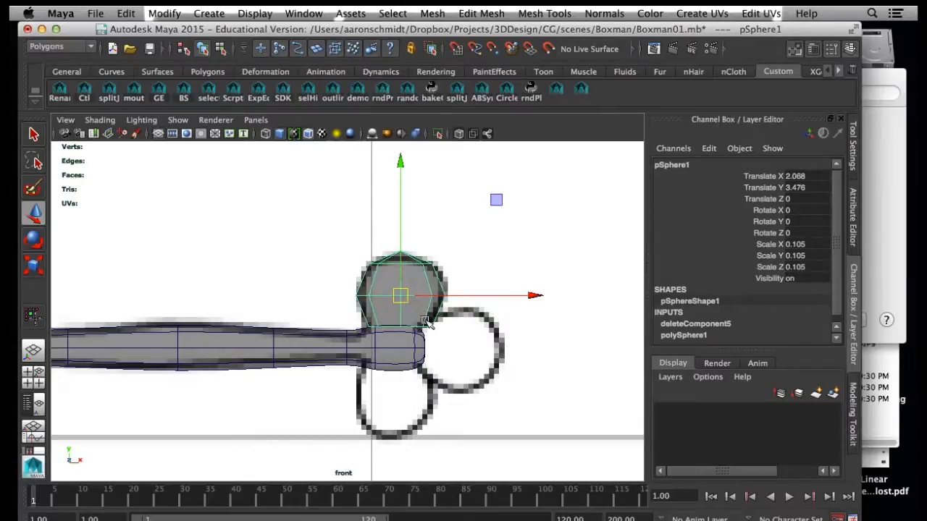
Step: Duplicate the finger sphere, set its Z rotation to -90 and place the copy over the drawn outer finger, about X 2.208, Y 3.339
key("ctrl+d")
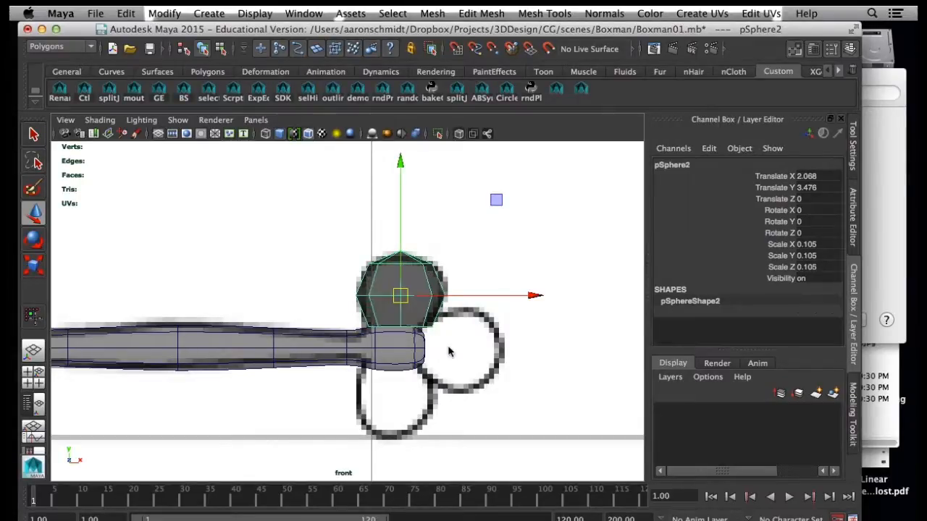
key("e")
left_click_drag(325, 192, 425, 172)
double_click(832, 235)
type("-9")
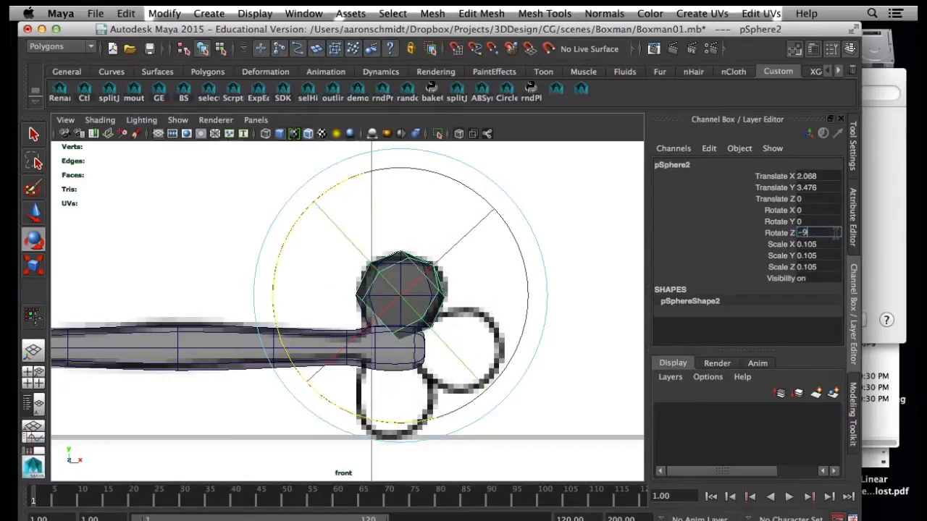
type("0")
key("Return")
key("w")
left_click_drag(401, 294, 464, 353)
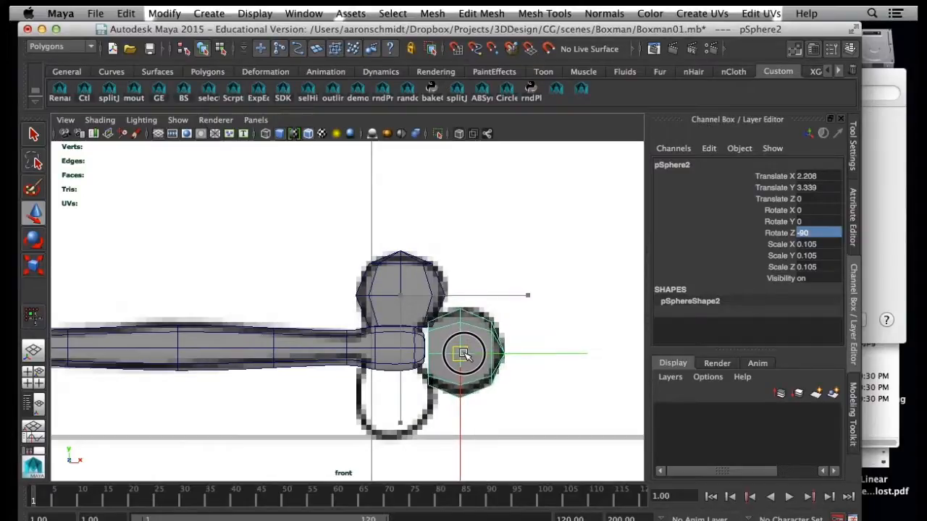
Step: Duplicate the upper finger sphere, set its Z rotation to 180 and move the copy down over the drawn lower finger, about Y 3.226
left_click(419, 320)
key("ctrl+d")
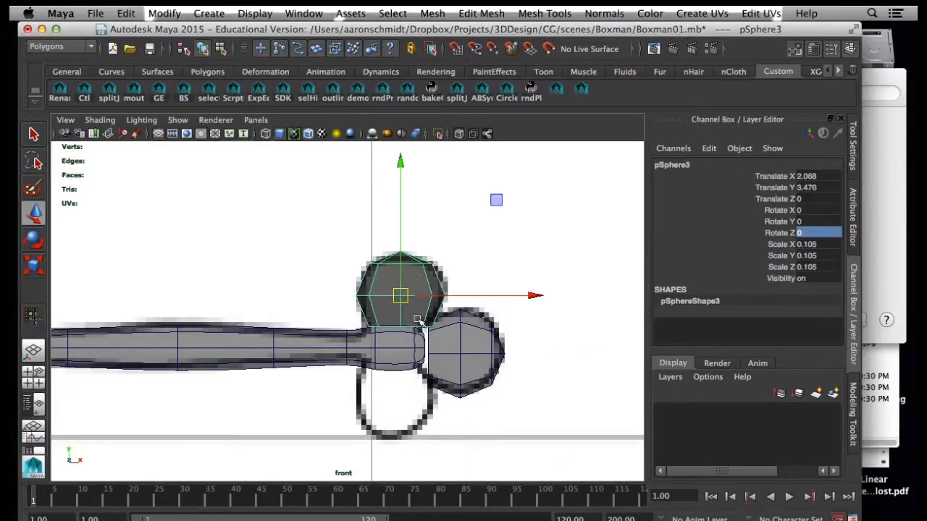
key("e")
left_click(833, 232)
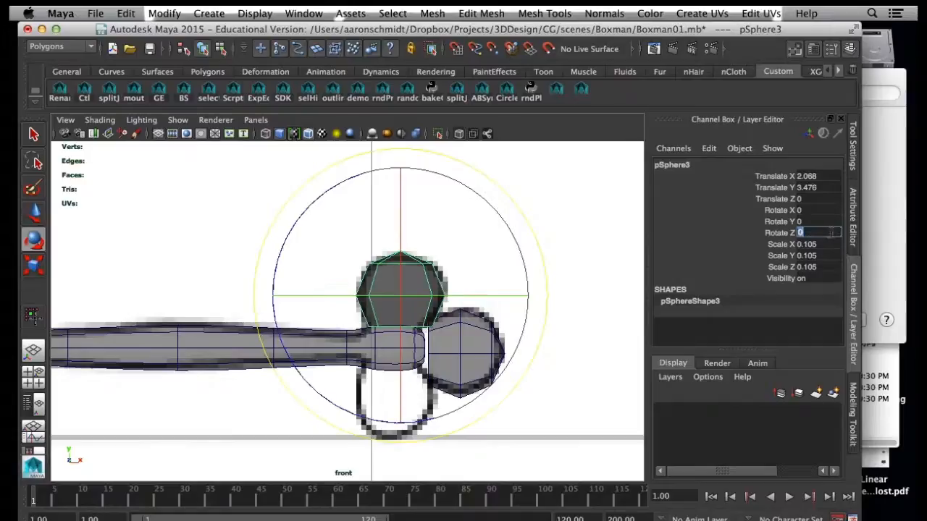
type("180")
key("Return")
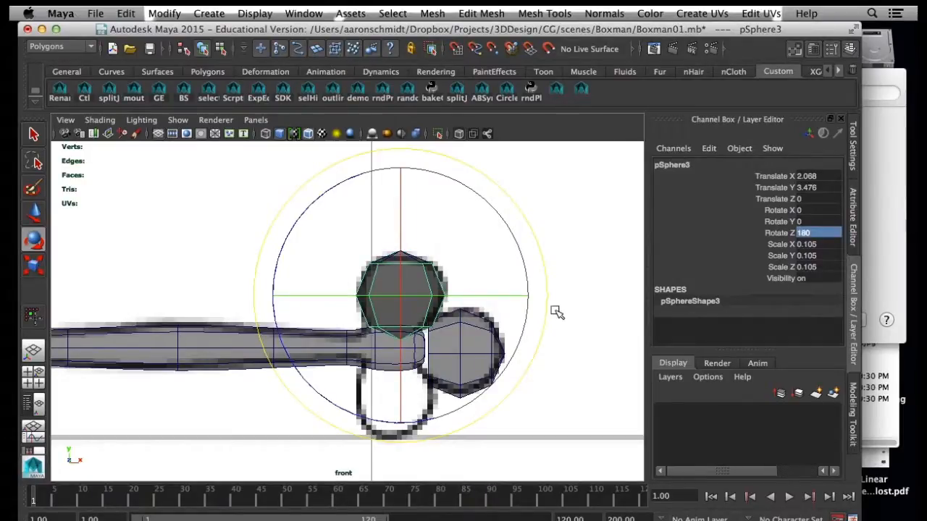
key("w")
left_click_drag(401, 296, 397, 400)
key("super+z")
left_click_drag(399, 357, 398, 462)
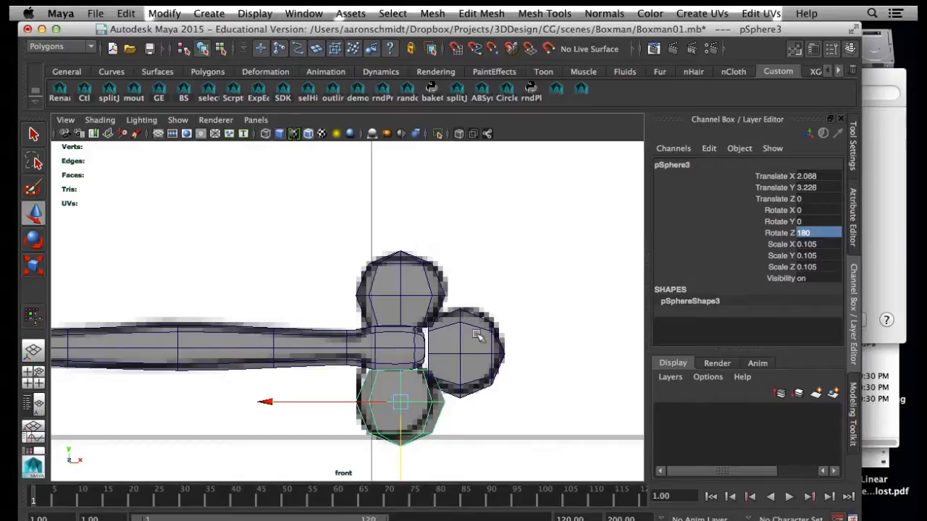
Step: Frame the hand in perspective and delete every other edge meeting at the tip of the upper finger sphere to form quads
key("space")
key("space")
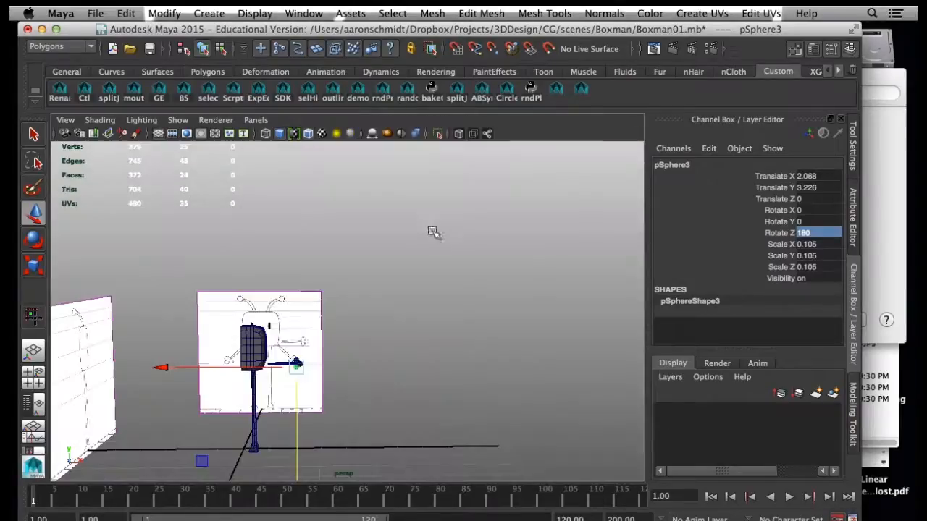
key("space")
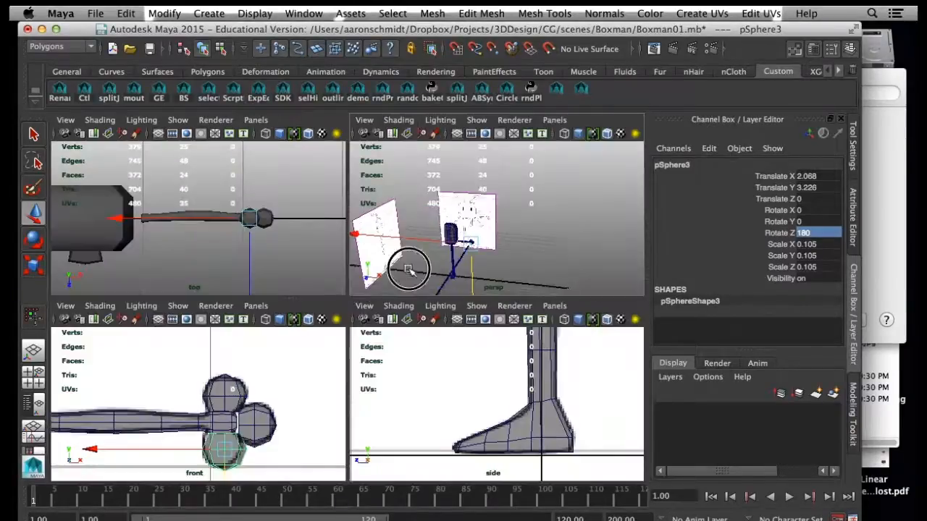
key("f")
key("space")
right_click_drag(358, 308, 383, 275, "alt")
middle_click_drag(383, 276, 360, 302, "alt")
left_click_drag(360, 302, 355, 341, "alt")
right_click_drag(348, 226, 327, 192)
left_click(319, 191)
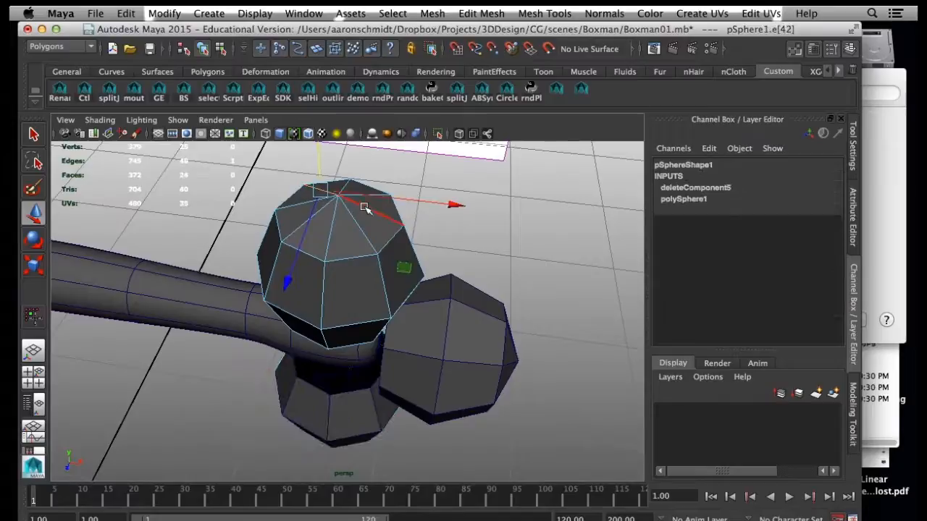
left_click(295, 233, "shift")
left_click(366, 244, "shift")
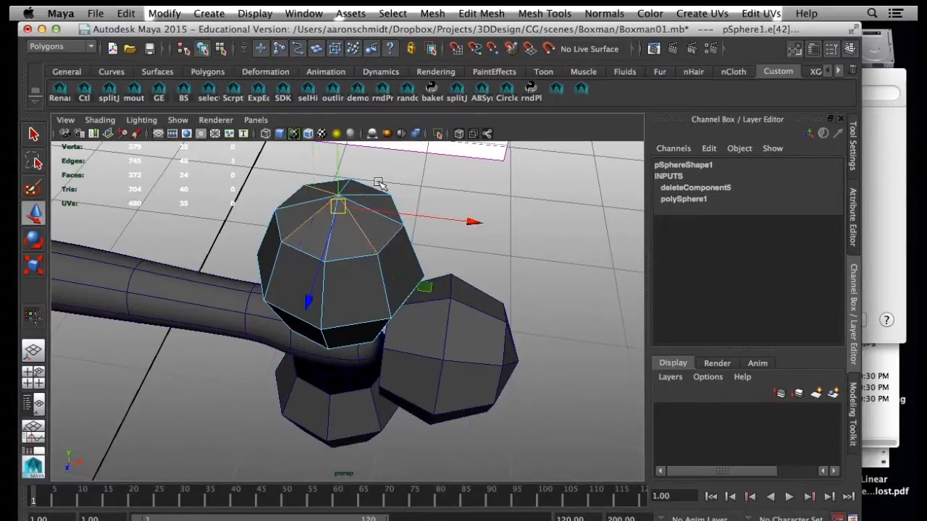
key("Delete")
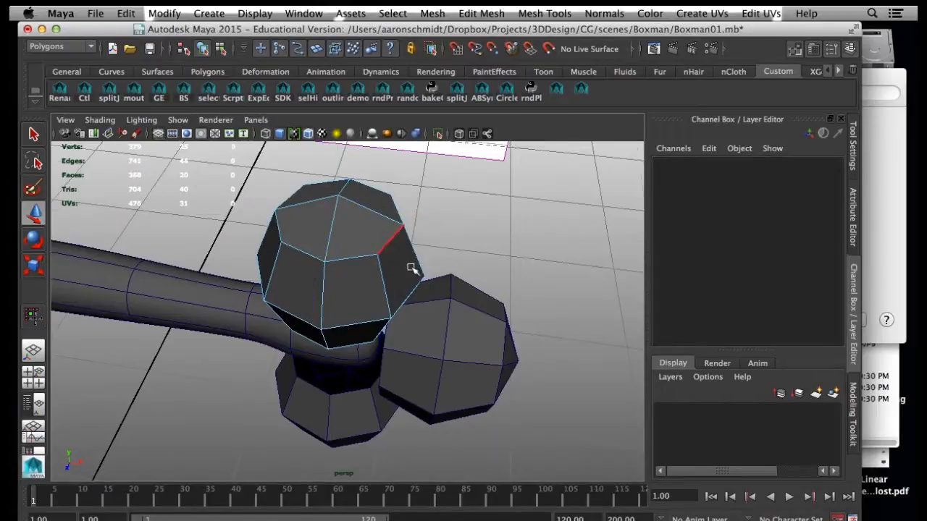
Step: Delete every other edge meeting at the tip of the outer finger sphere to form quads
left_click_drag(412, 268, 331, 170, "alt")
left_click(404, 308)
right_click_drag(436, 307, 437, 215)
left_click(460, 299)
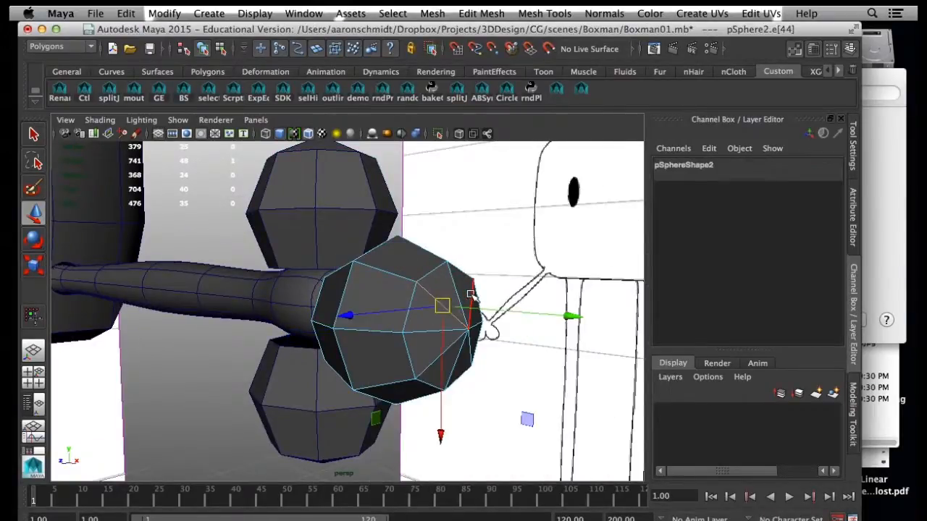
left_click(471, 294, "shift")
left_click(445, 360, "shift")
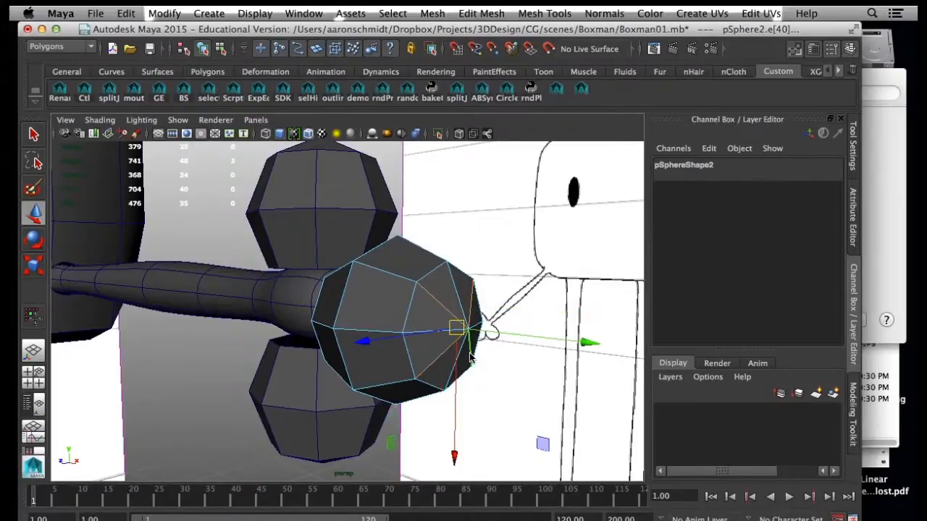
left_click(469, 358, "shift")
key("Delete")
Step: Delete every other edge meeting at the tip of the lower finger sphere to form quads
left_click_drag(376, 372, 418, 313, "alt")
left_click(357, 366)
left_click_drag(356, 365, 366, 354, "alt")
right_click_drag(367, 353, 365, 216)
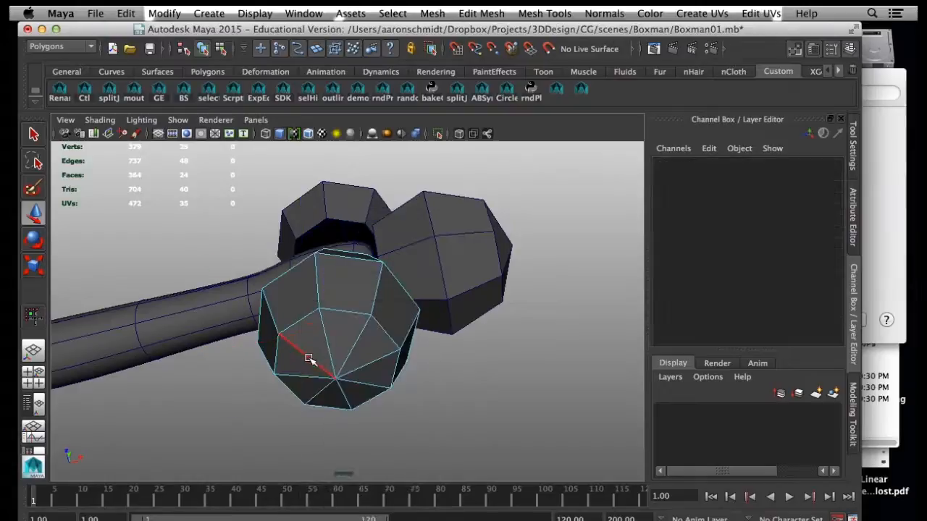
left_click(310, 359)
left_click(359, 342, "shift")
left_click(364, 385, "shift")
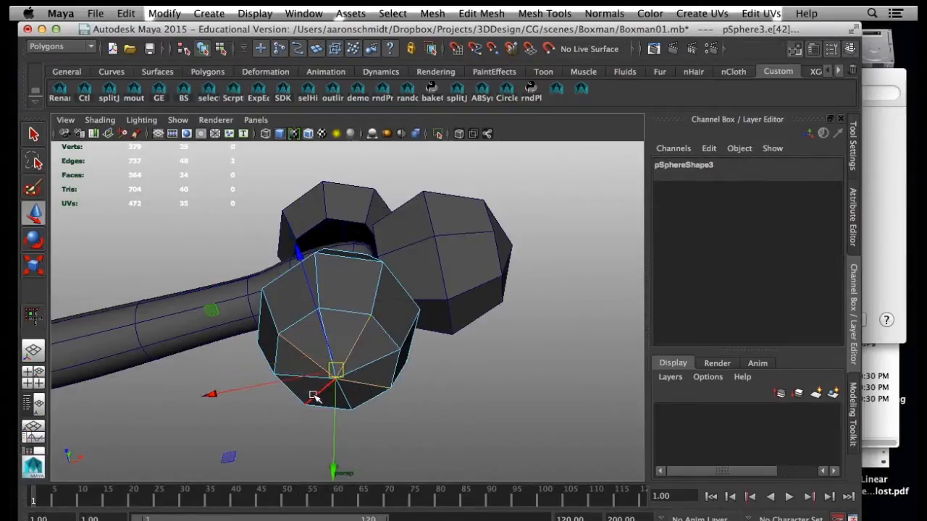
key("Delete")
Step: Turn off the arm's smooth preview and move the outer finger sphere away from the arm's end to about X 2.28
left_click_drag(363, 316, 389, 381, "alt")
left_click(339, 302)
key("1")
left_click_drag(342, 304, 598, 338, "alt")
left_click(469, 334)
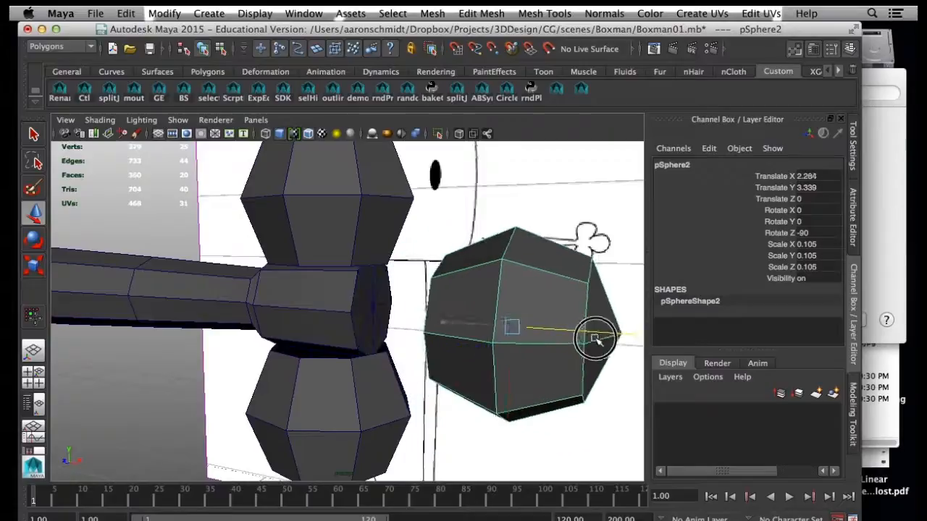
Step: Delete every other edge meeting at the center of the arm's end cap, leaving four quads
left_click(368, 313)
right_click_drag(367, 248, 364, 216)
left_click(360, 291)
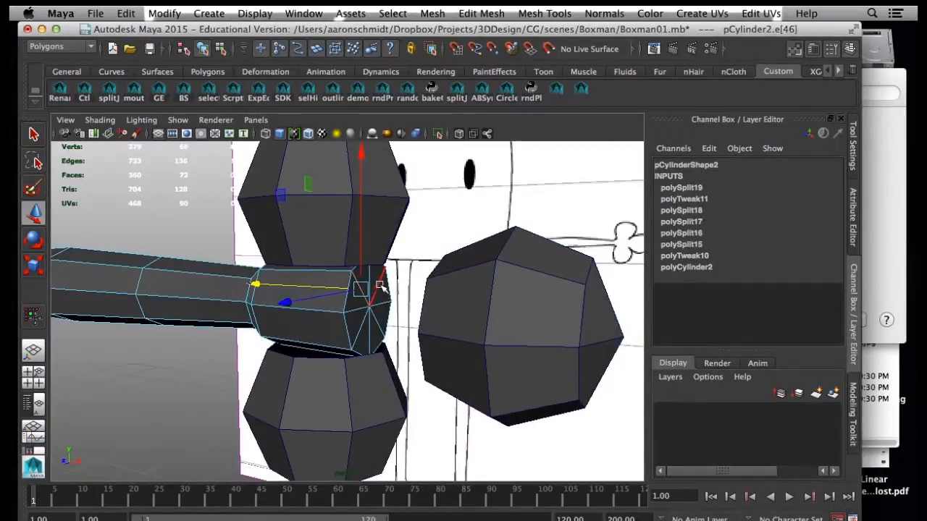
left_click(362, 328)
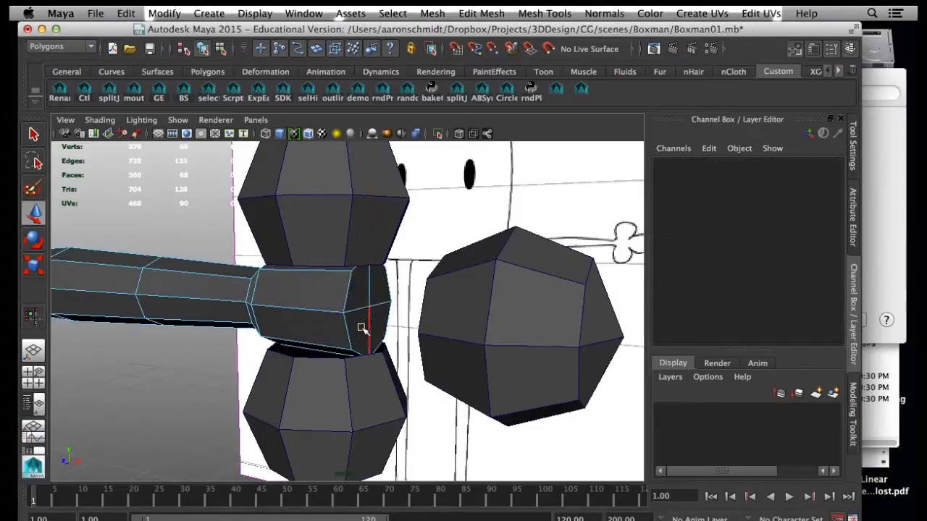
Step: Extrude the four faces of the arm's end cap together with a local Z of about 0.38 and an offset of about 0.47
right_click_drag(359, 299, 358, 288)
left_click(357, 286)
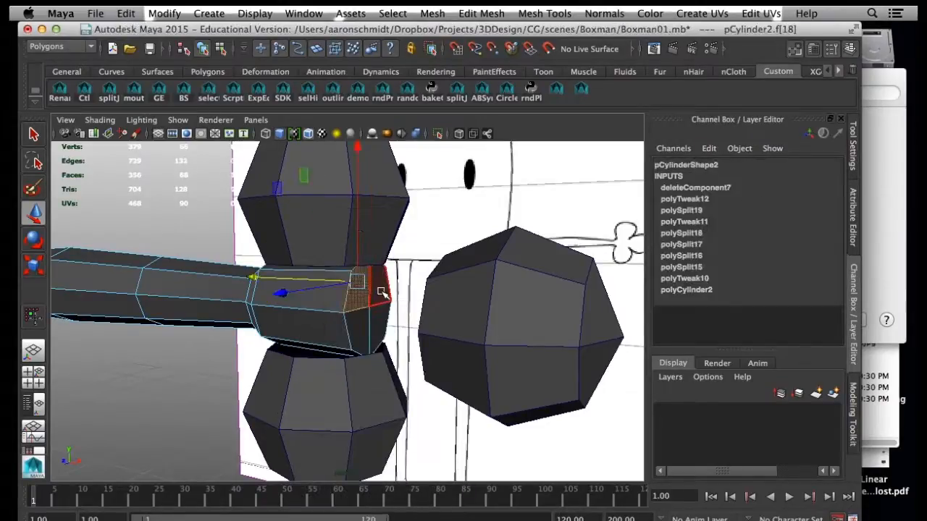
left_click(380, 293, "shift")
left_click(375, 319, "shift")
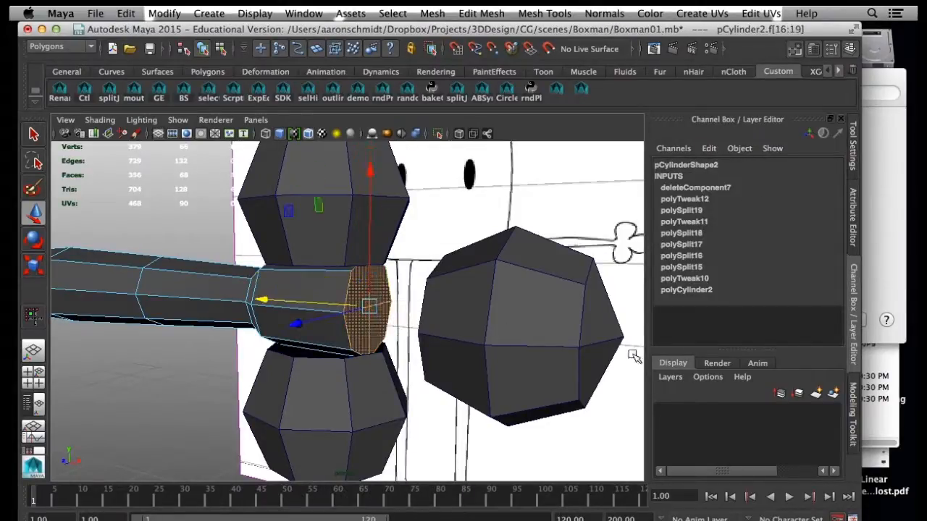
left_click(853, 410)
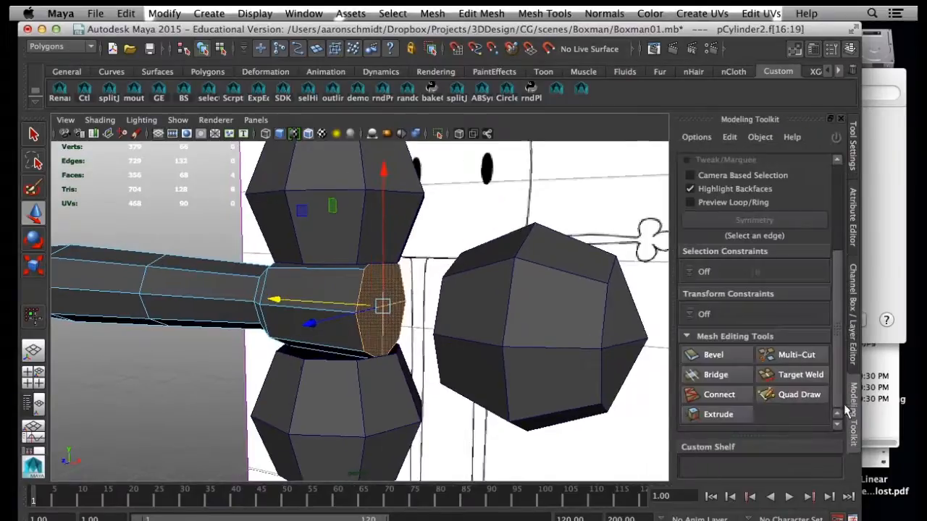
left_click(728, 417)
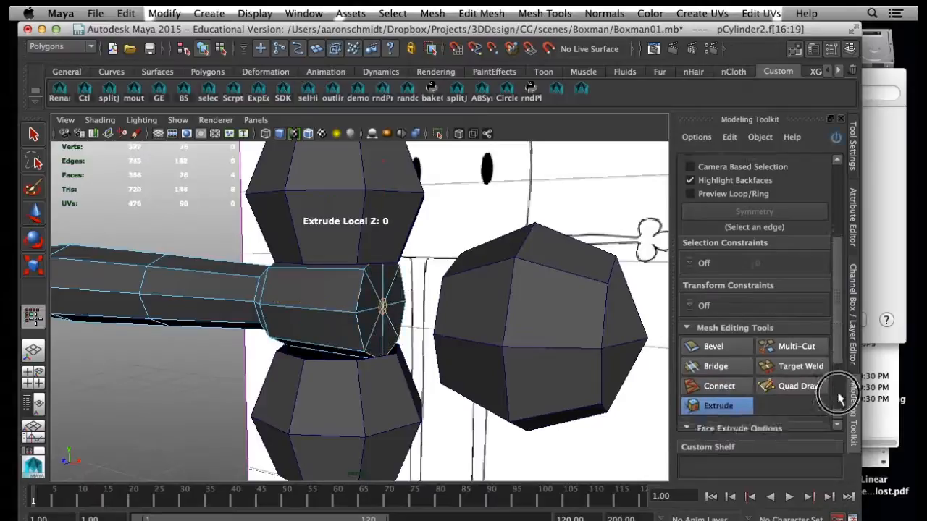
left_click(837, 394)
left_click(730, 419)
left_click_drag(485, 353, 564, 341)
left_click_drag(461, 371, 415, 330)
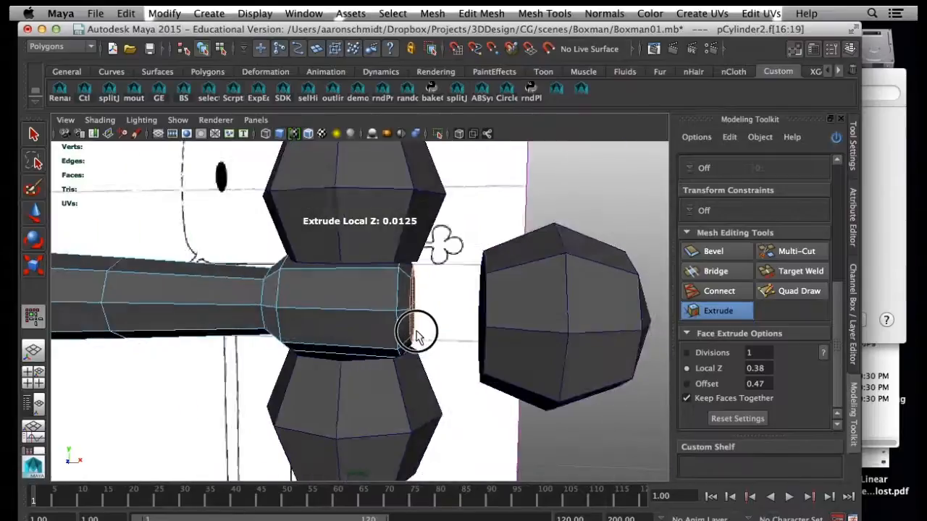
Step: Move the vertices at the arm's extruded end slightly outward along the arm to about X 65
key("w")
right_click_drag(398, 309, 345, 251)
left_click_drag(371, 250, 440, 390)
left_click_drag(502, 307, 511, 306)
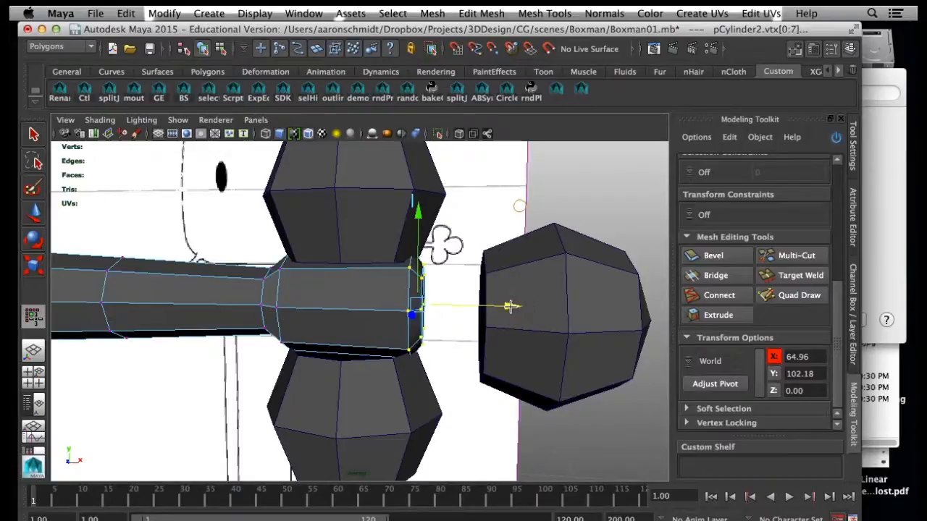
Step: Move the upper finger sphere slightly up and the lower finger sphere slightly down, clear of the palm
left_click(344, 216)
key("w")
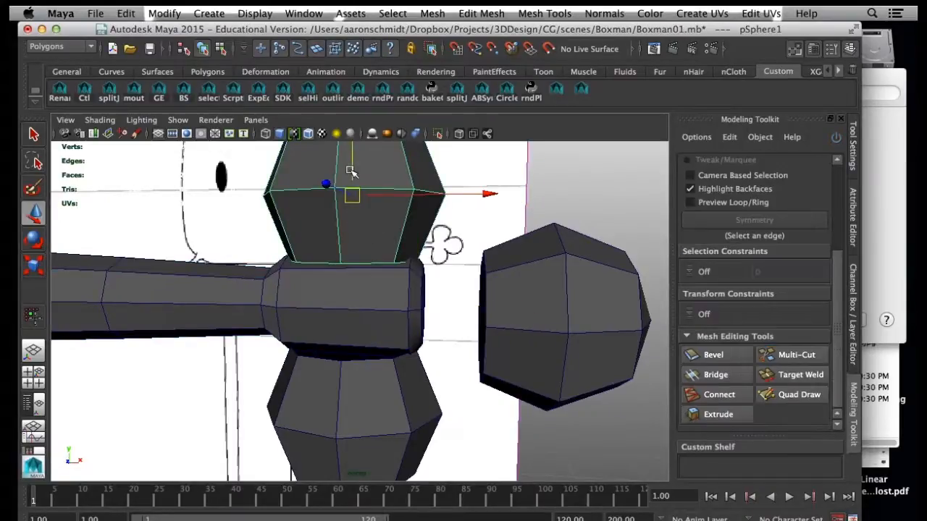
left_click_drag(352, 171, 352, 149)
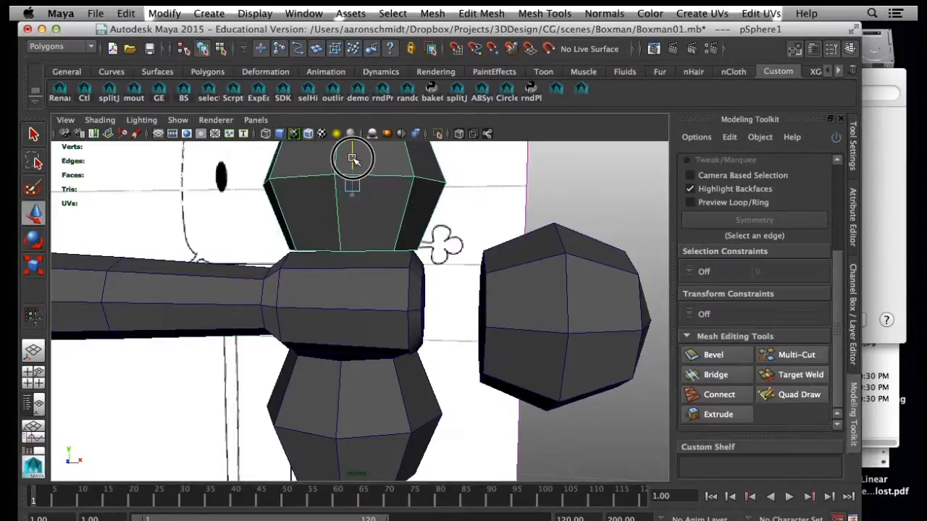
left_click(388, 391)
left_click_drag(355, 440, 354, 452)
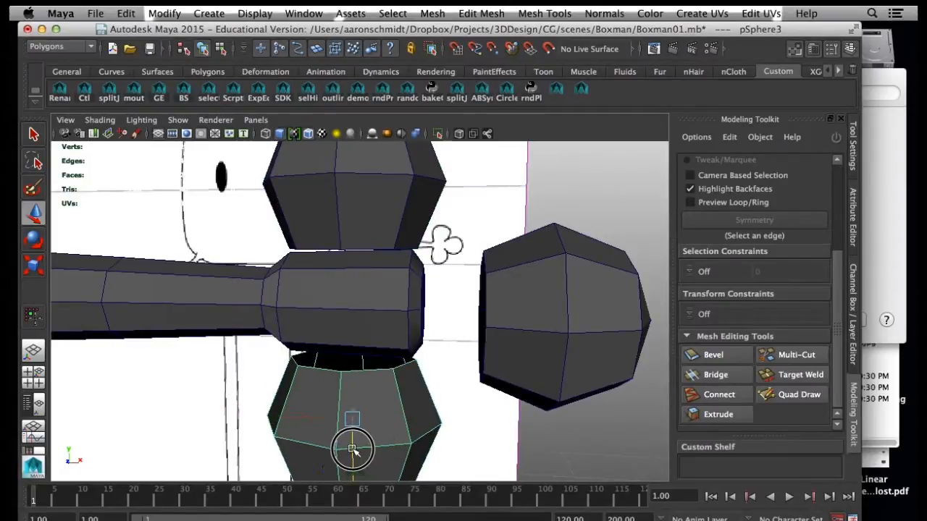
Step: Move the outer finger sphere along X toward the arm until its open end sits just beyond the palm's end
left_click(520, 380)
left_click_drag(640, 321, 581, 318)
mouse_move(508, 327)
left_mouse_down("alt")
mouse_move(527, 326)
mouse_move(499, 331)
left_mouse_up("alt")
right_click_drag(499, 331, 463, 343, "alt")
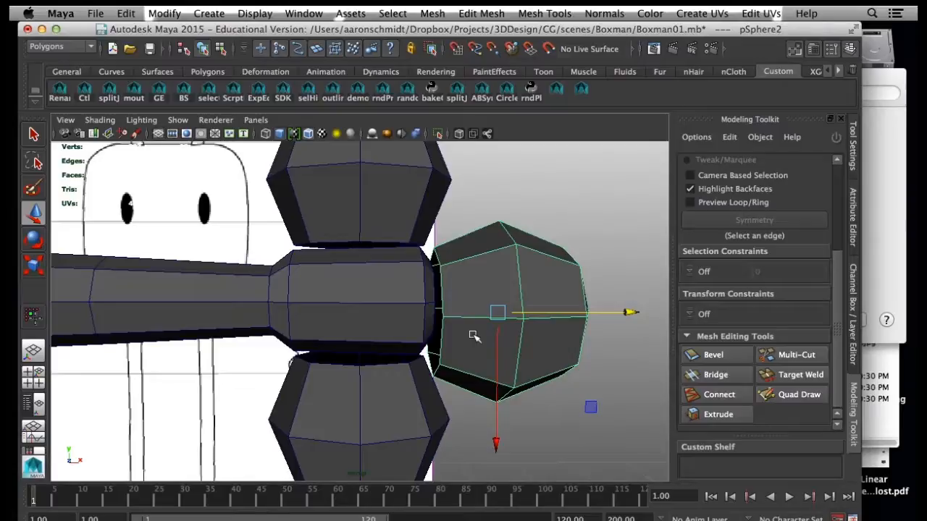
left_click_drag(346, 276, 388, 222, "alt")
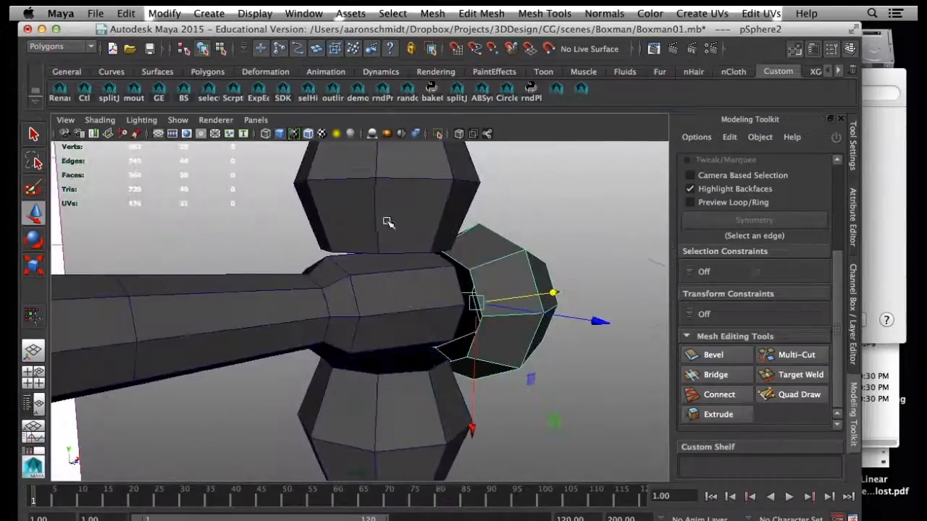
left_click_drag(414, 293, 338, 285, "alt")
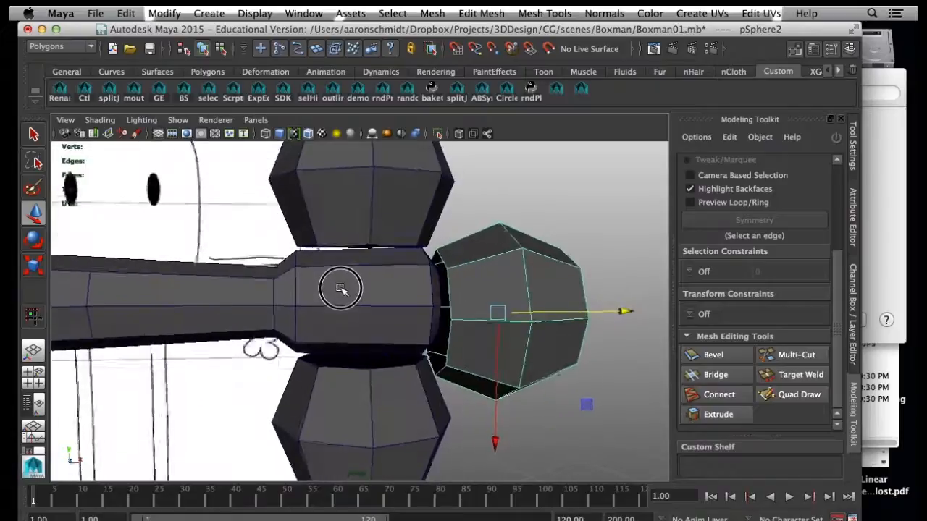
Step: Insert an edge loop around the middle of the arm's palm section with Multi-Cut
left_click(788, 359)
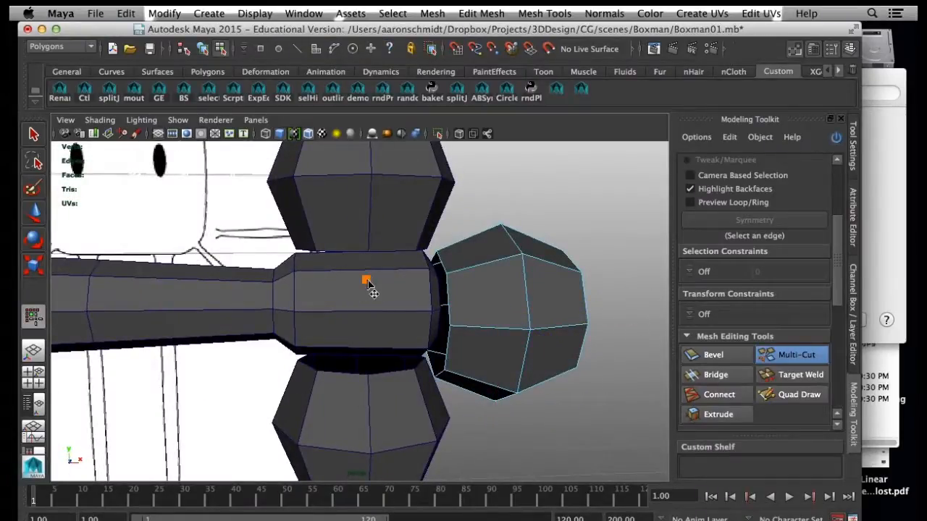
key("w")
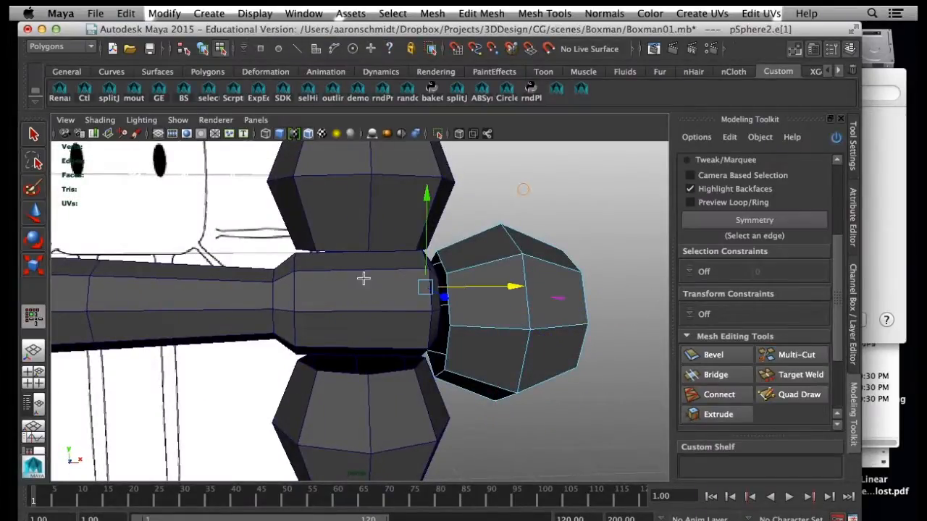
left_click(317, 271)
double_click(244, 284)
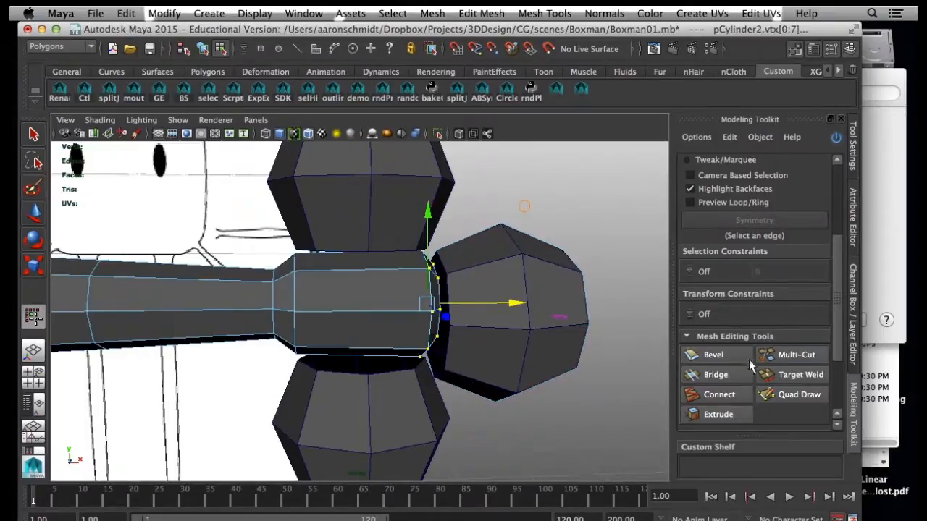
left_click(789, 355)
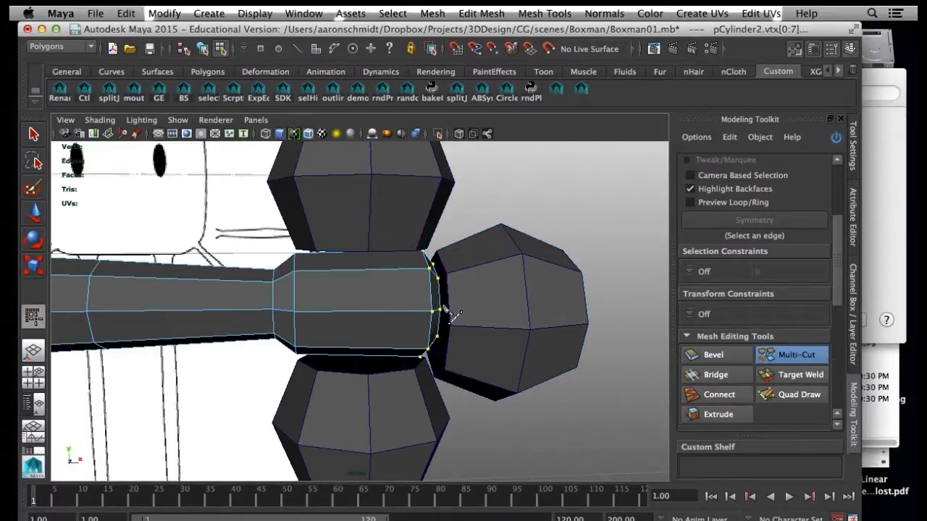
left_click(368, 275, "ctrl")
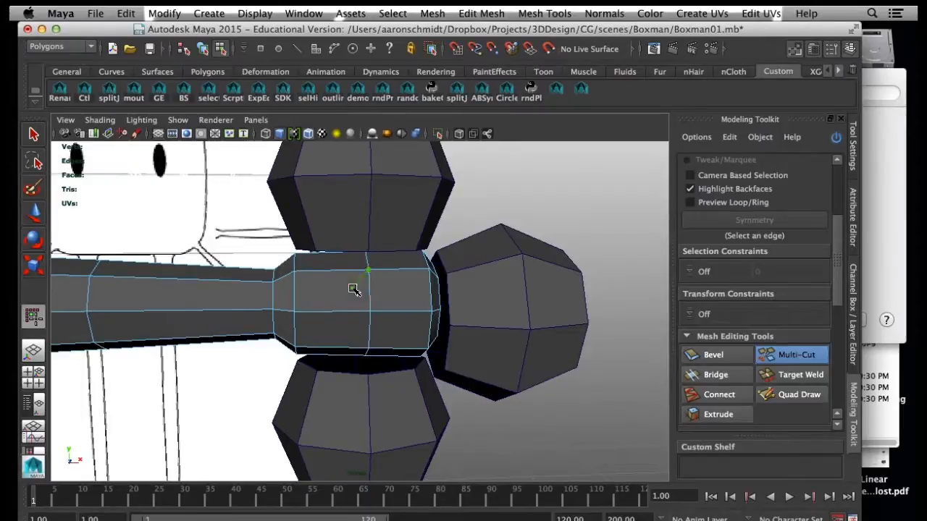
key("q")
Step: Examine how the open ends of the finger spheres line up with the palm's edges and end cap
left_click_drag(354, 289, 330, 293, "alt")
left_click_drag(388, 304, 385, 269, "alt")
right_click_drag(384, 269, 386, 280)
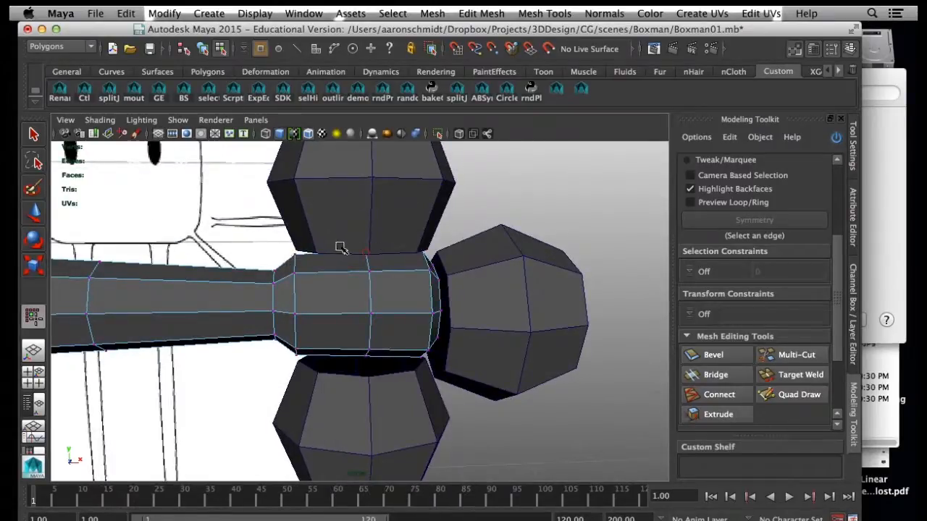
left_click_drag(344, 265, 458, 307, "alt")
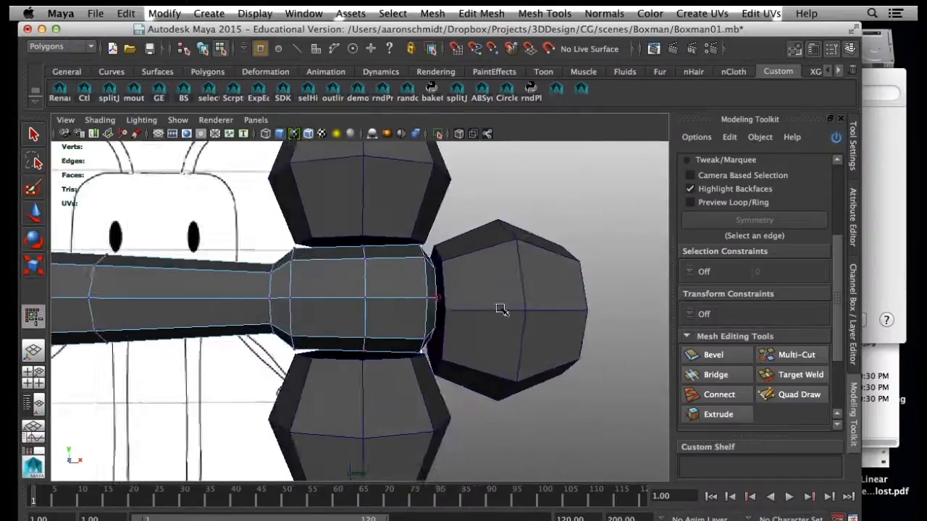
left_click(539, 330)
right_click_drag(455, 260, 427, 251)
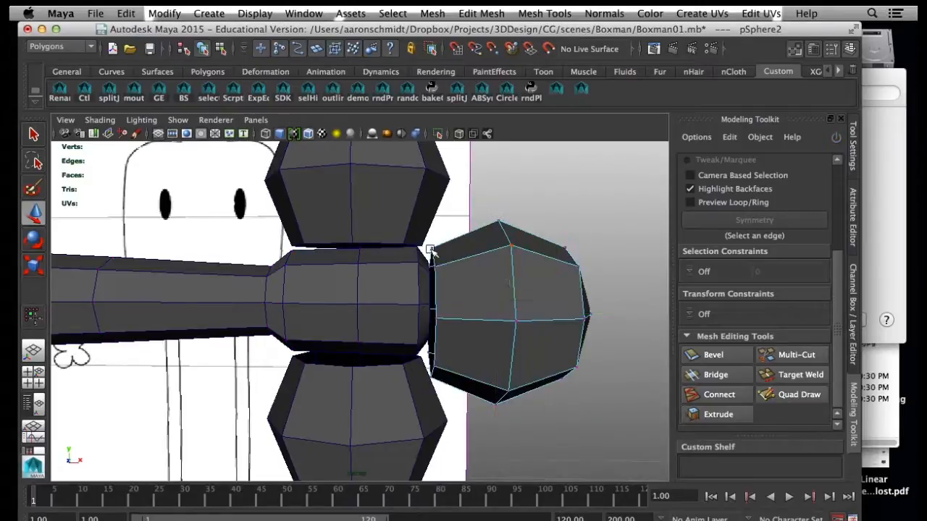
left_click_drag(508, 312, 503, 297, "alt")
right_click_drag(503, 250, 565, 230)
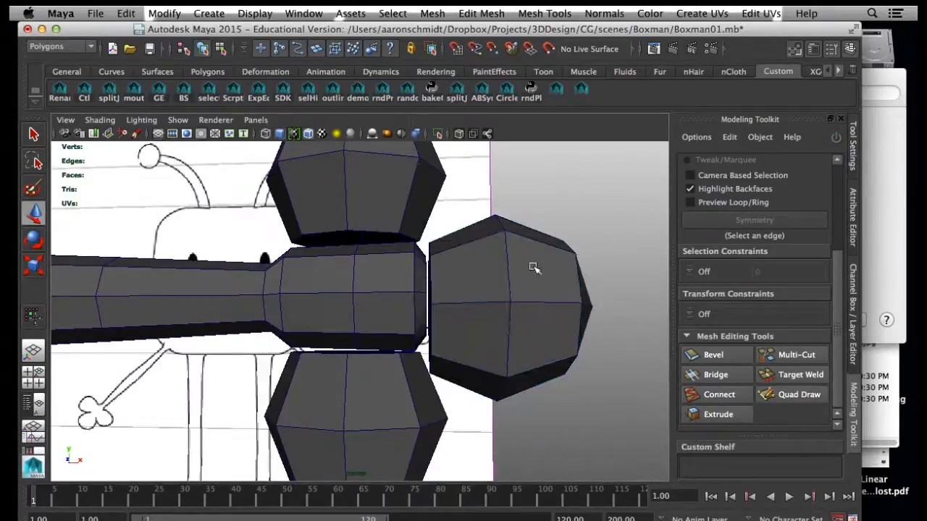
Step: Align the outer finger sphere vertically with the arm's center line in the front view
left_click(493, 309)
key("space")
key("space")
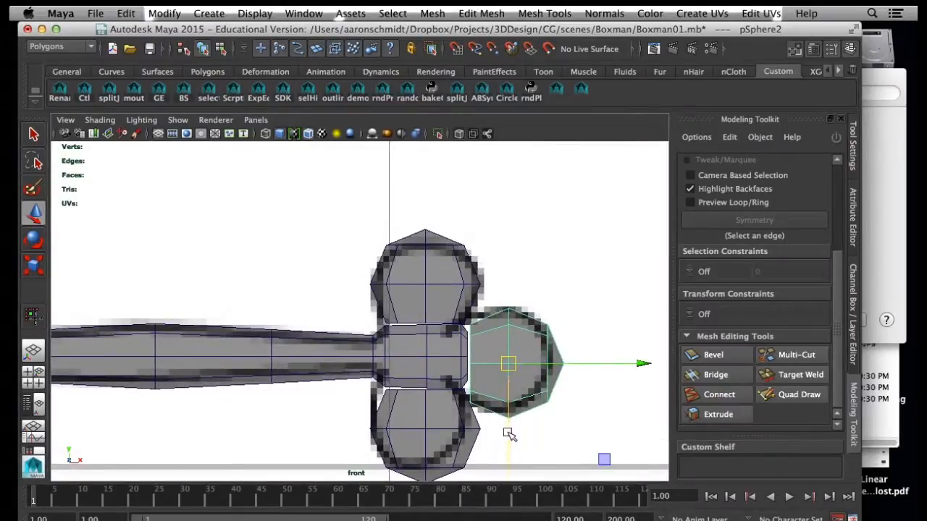
Step: Move the palm's middle and end vertices back toward the wrist to shorten the palm section
left_click(437, 373)
right_click_drag(427, 350, 369, 247)
left_click_drag(415, 310, 475, 394)
left_click_drag(319, 357, 304, 356)
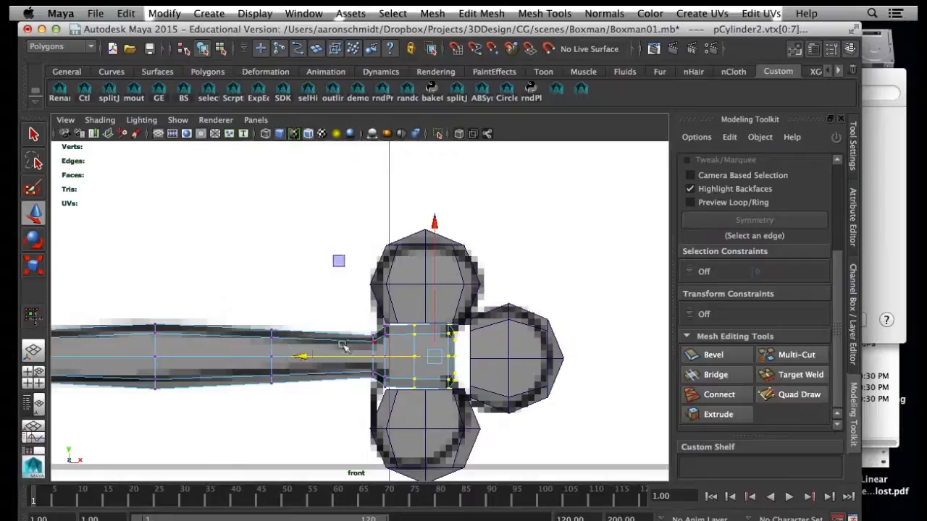
Step: Move the upper and lower finger spheres slightly toward the wrist so they center on the shortened palm
left_click(450, 289)
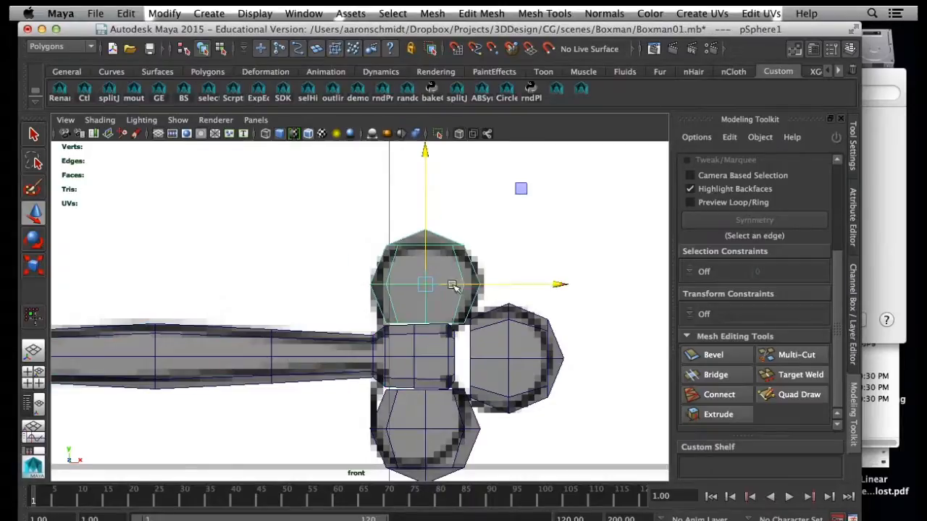
left_click_drag(564, 283, 555, 280)
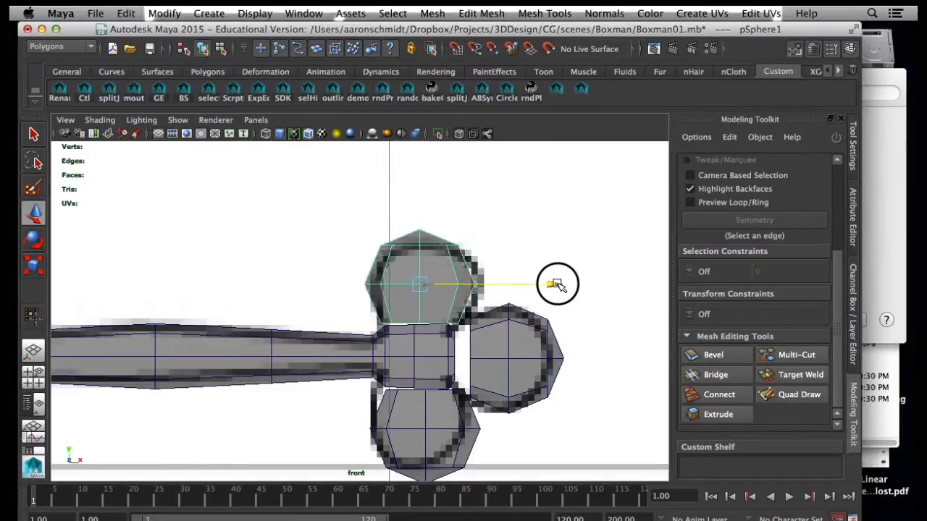
left_click(477, 421)
left_click_drag(381, 432, 371, 432)
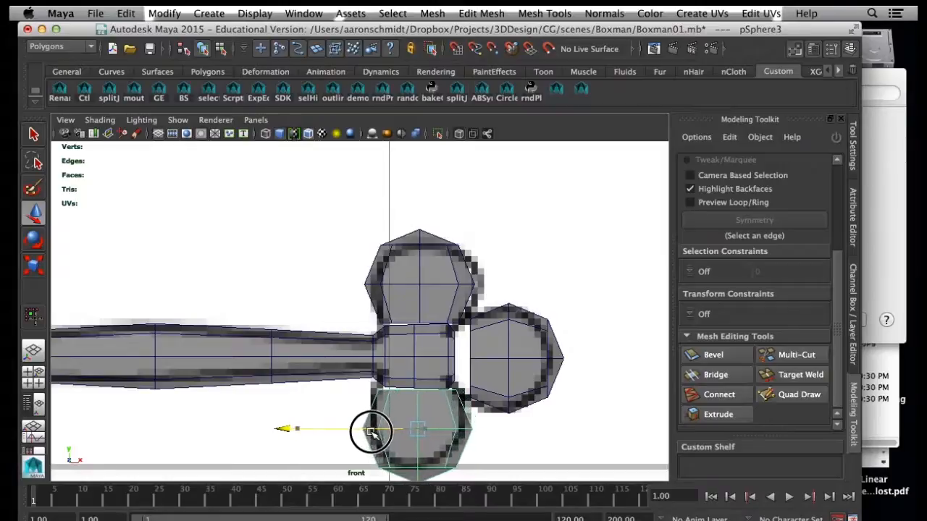
Step: Scale down the vertices of the upper finger sphere's open end so it is narrower than the palm
left_click(416, 272)
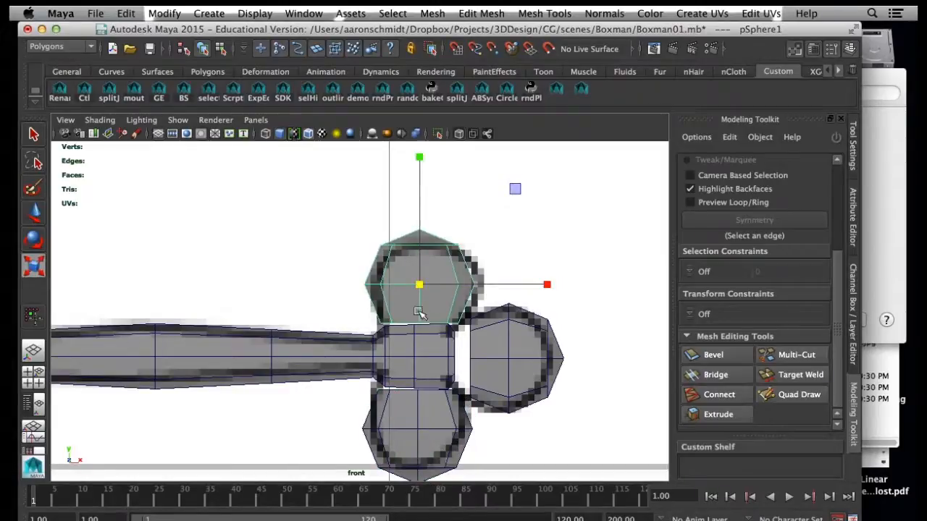
right_click_drag(420, 310, 355, 268)
left_click_drag(366, 298, 471, 334)
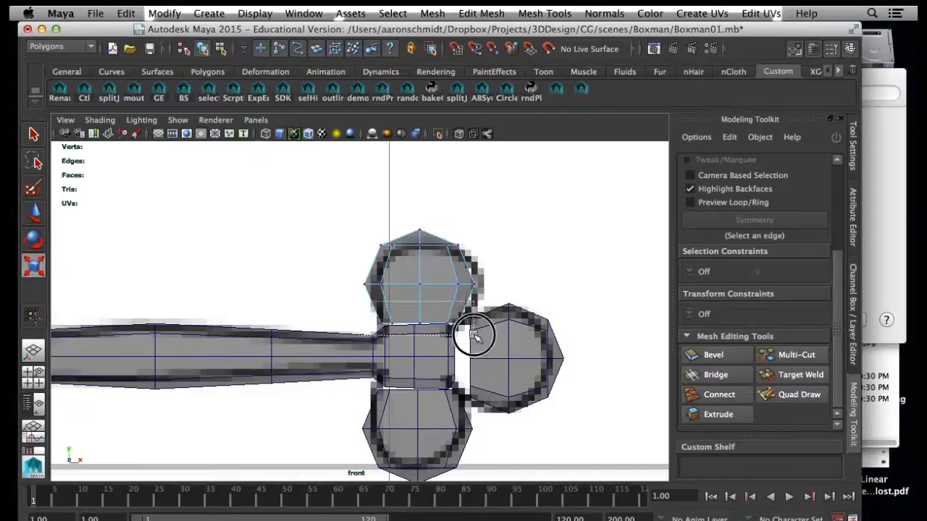
right_click_drag(419, 323, 435, 304)
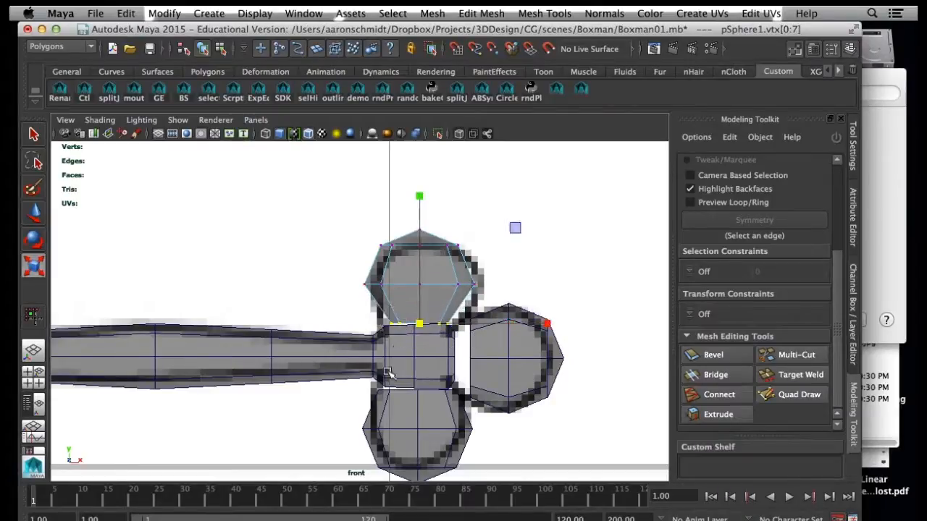
Step: Scale down the vertices of the lower finger sphere's open end so it is narrower than the palm
left_click(403, 410)
right_click_drag(386, 403, 321, 244)
left_click_drag(360, 380, 482, 399)
left_click_drag(418, 389, 404, 389)
Step: Scale down the vertices of the outer finger sphere's open end facing the palm
left_click(492, 354)
right_click_drag(484, 345, 485, 346)
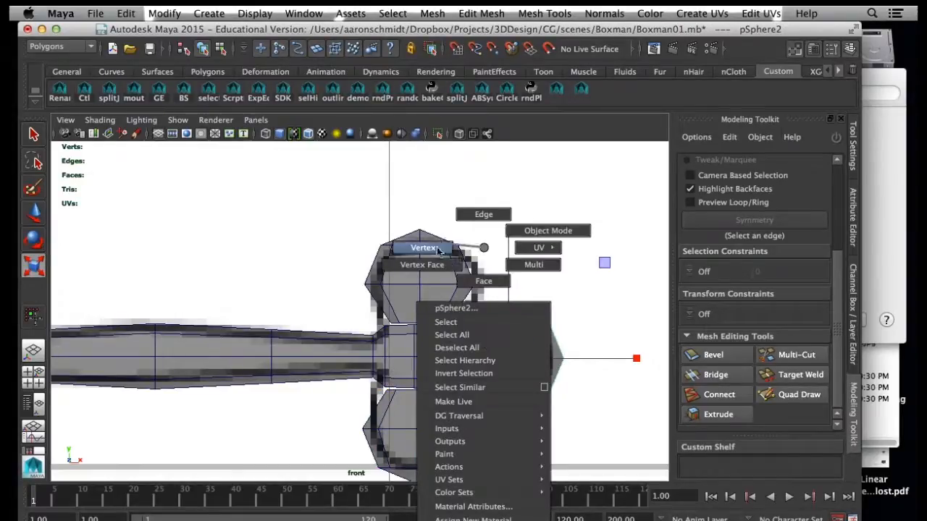
right_click_drag(438, 250, 438, 250)
left_click_drag(456, 310, 482, 416)
left_click_drag(471, 359, 471, 358)
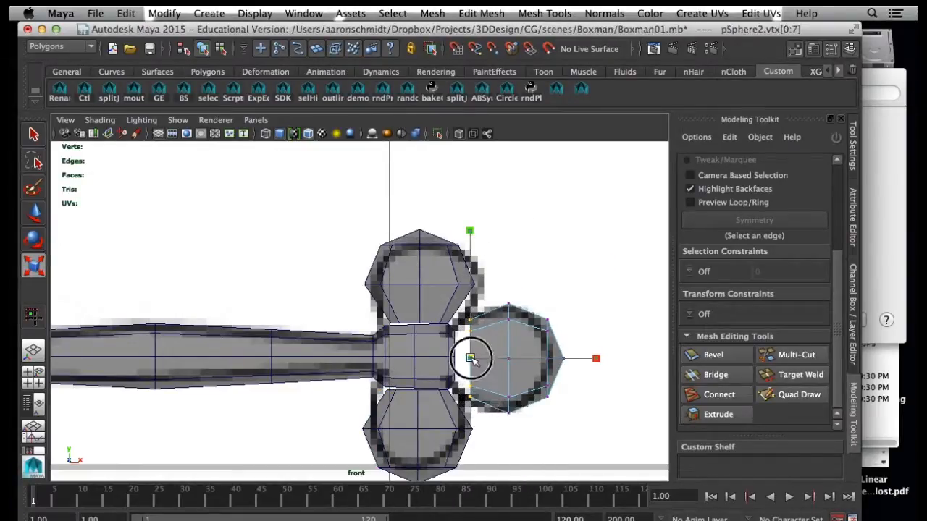
Step: Move the whole outer finger sphere inward along X until it meets the palm's end
right_click_drag(509, 248, 563, 234)
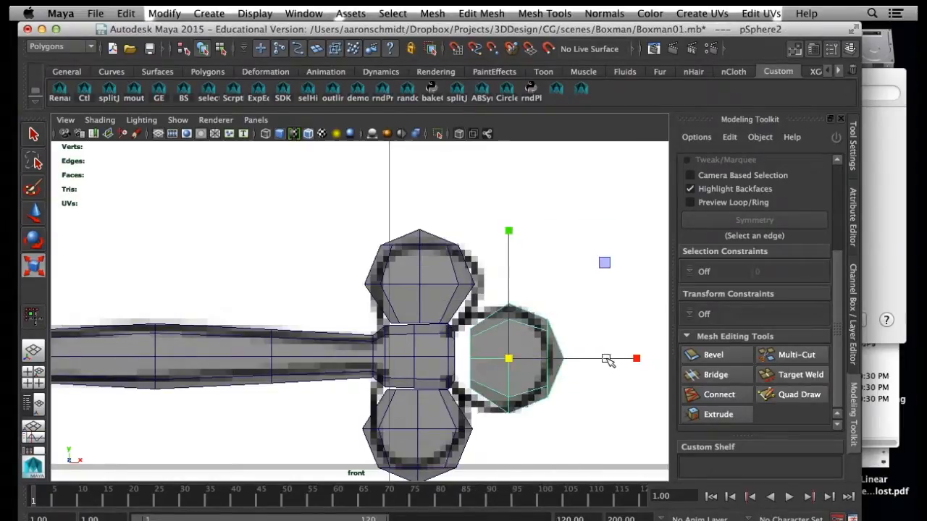
key("w")
left_click_drag(637, 358, 624, 359)
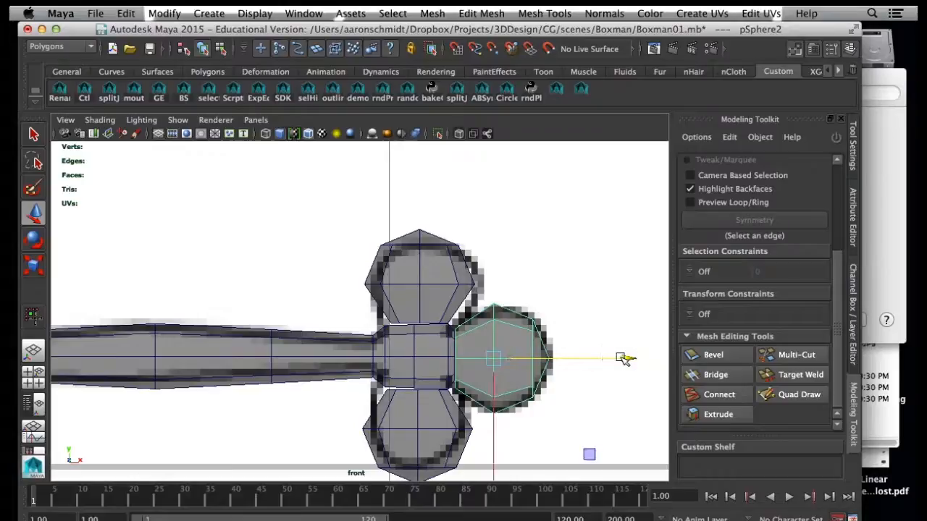
Step: Move the upper finger sphere slightly down against the palm, and select the lower finger sphere in the four-view layout
left_click(439, 299)
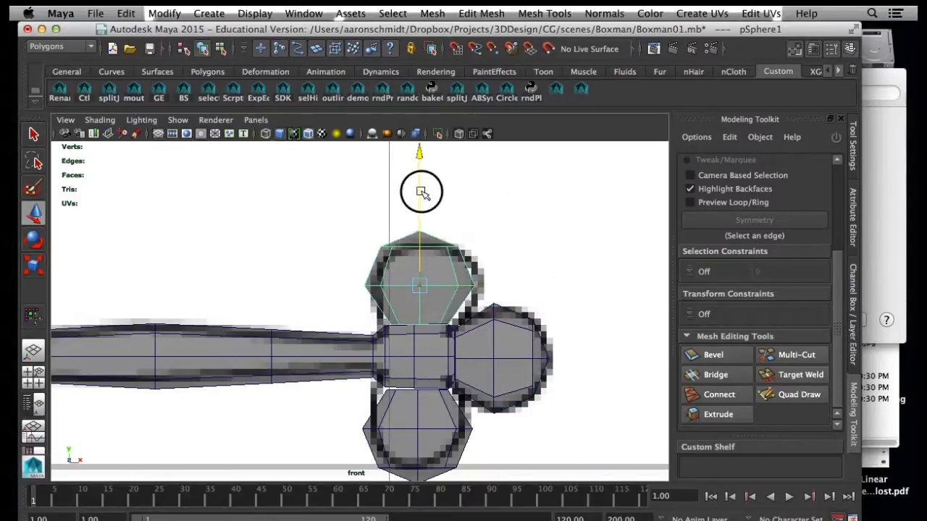
left_click(450, 425)
key("space")
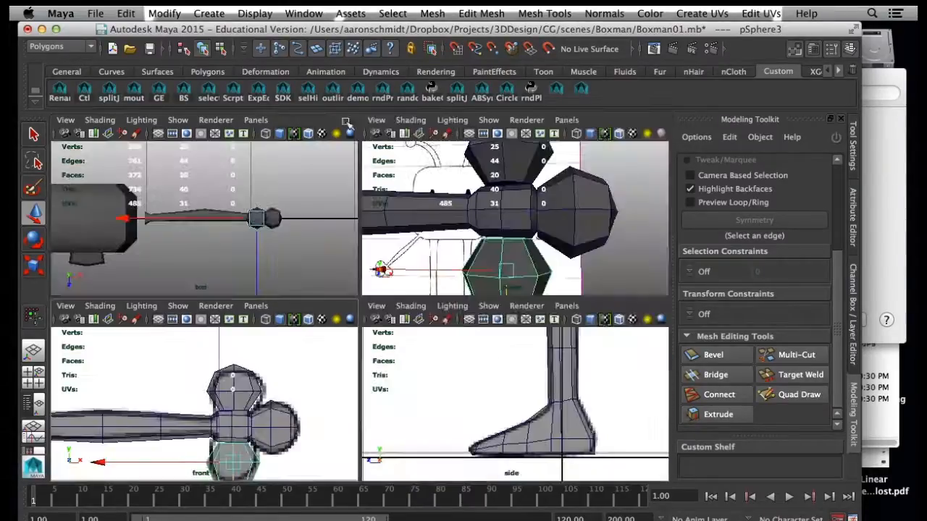
Step: Save the scene and select the four upper palm faces beneath the upper finger sphere
left_click(151, 51)
left_click_drag(516, 200, 500, 221, "alt")
key("space")
right_click_drag(410, 249, 238, 272, "alt")
left_click_drag(239, 274, 277, 261, "alt")
right_click_drag(276, 261, 430, 306, "alt")
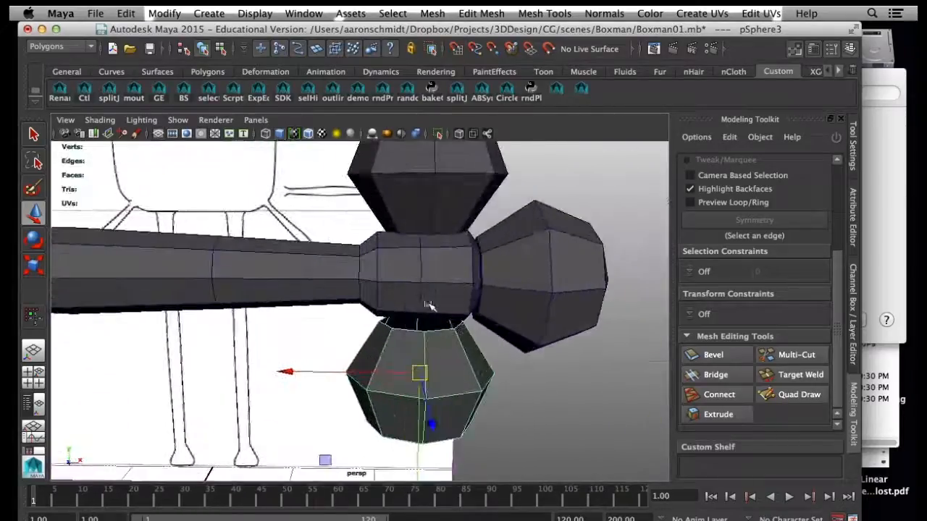
left_click(405, 258)
right_click(403, 259)
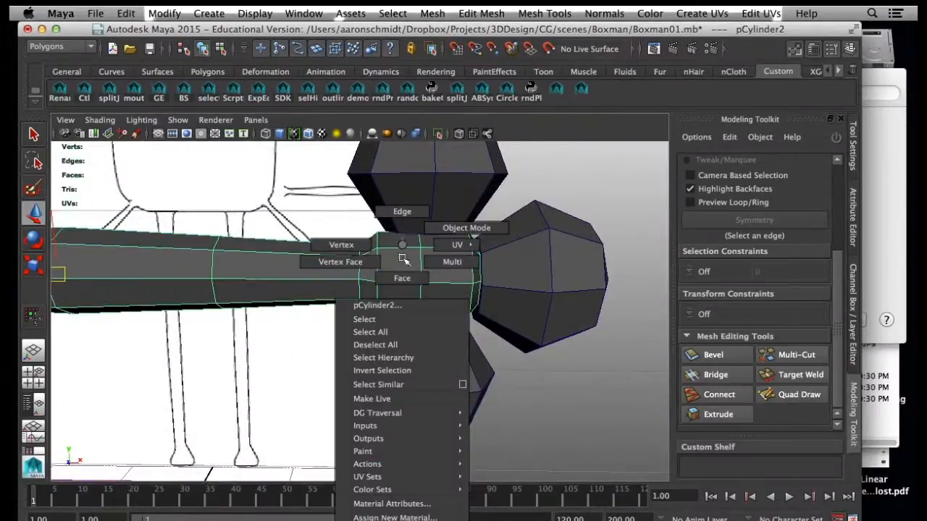
right_click_drag(404, 259, 403, 278)
left_click(404, 244)
left_click(440, 248, "shift")
left_click_drag(430, 264, 291, 304, "alt")
left_click(315, 277, "shift")
left_click(338, 267, "shift")
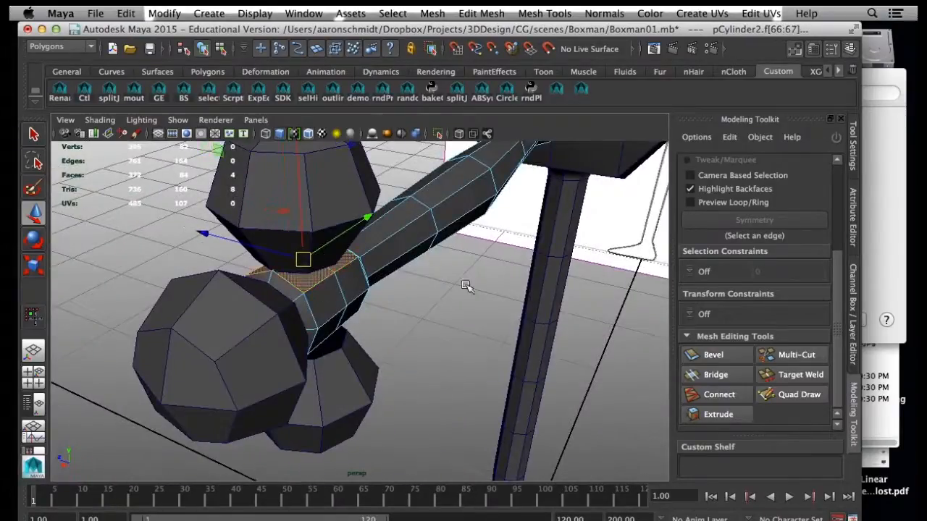
left_click_drag(461, 373, 609, 366, "alt")
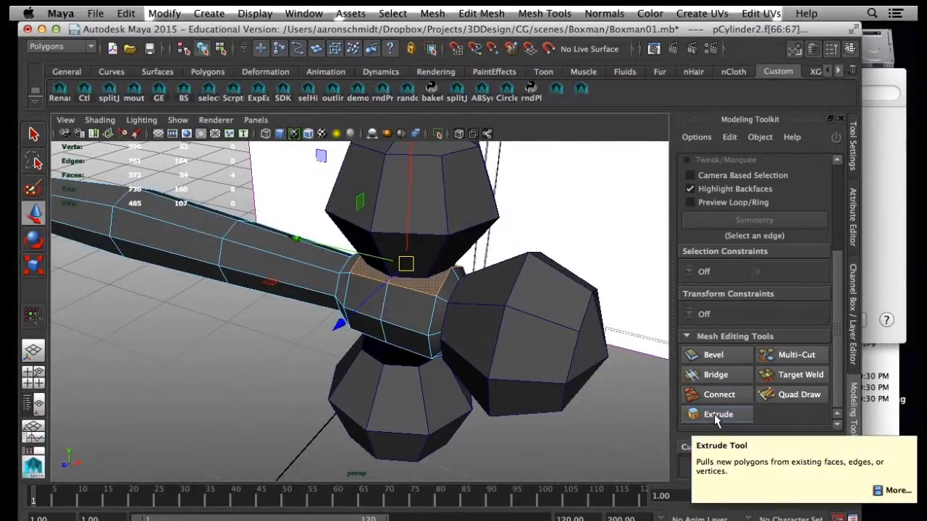
Step: Inset the selected faces together using Extrude with reset settings and an offset of about 0.27, and delete the inner faces
left_click(717, 415)
scroll(837, 334, "down", 5)
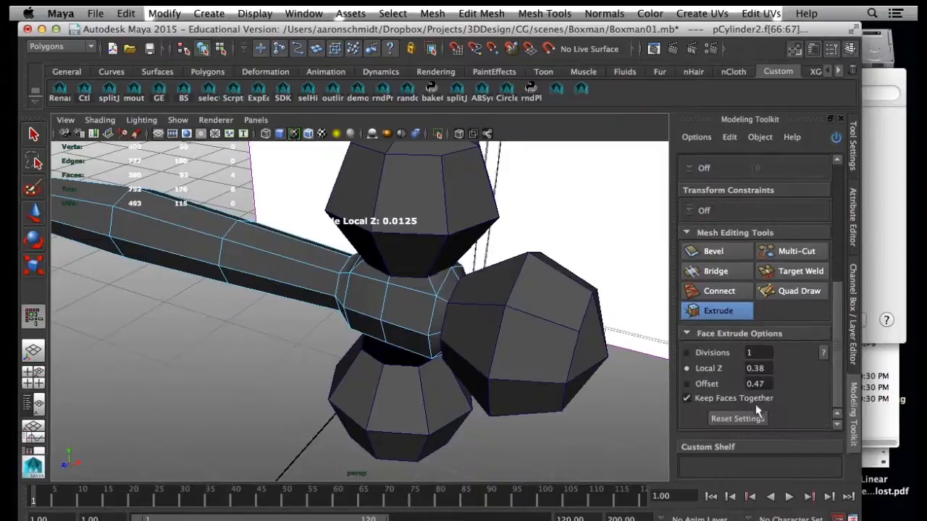
left_click(728, 423)
left_click_drag(471, 326, 485, 309)
right_click_drag(485, 308, 507, 306, "alt")
left_click_drag(506, 306, 459, 322, "alt")
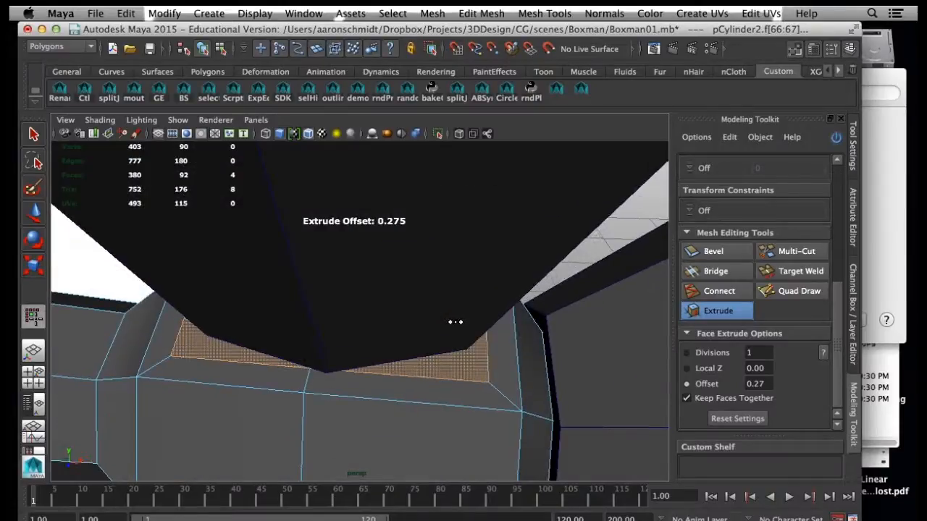
key("Delete")
Step: Select the four palm underside faces, inset them with an Extrude offset of 0.27, and delete the inner faces
left_click_drag(439, 377, 541, 290, "alt")
right_click_drag(499, 249, 497, 281)
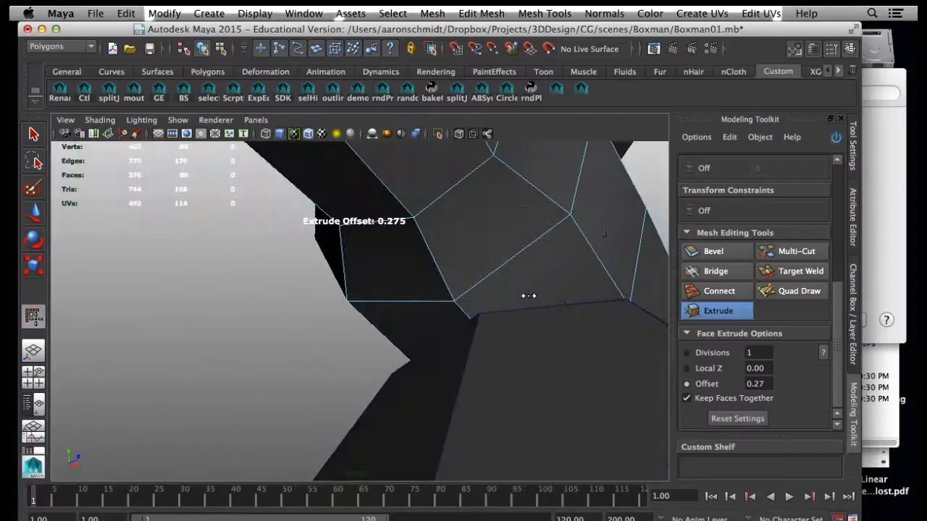
left_click(485, 308)
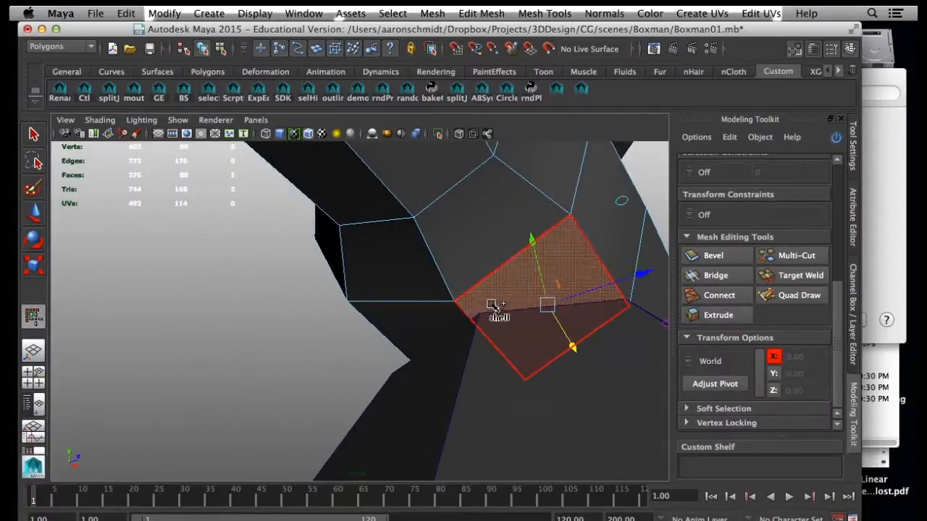
left_click(446, 325, "shift")
left_click_drag(446, 326, 306, 335, "alt")
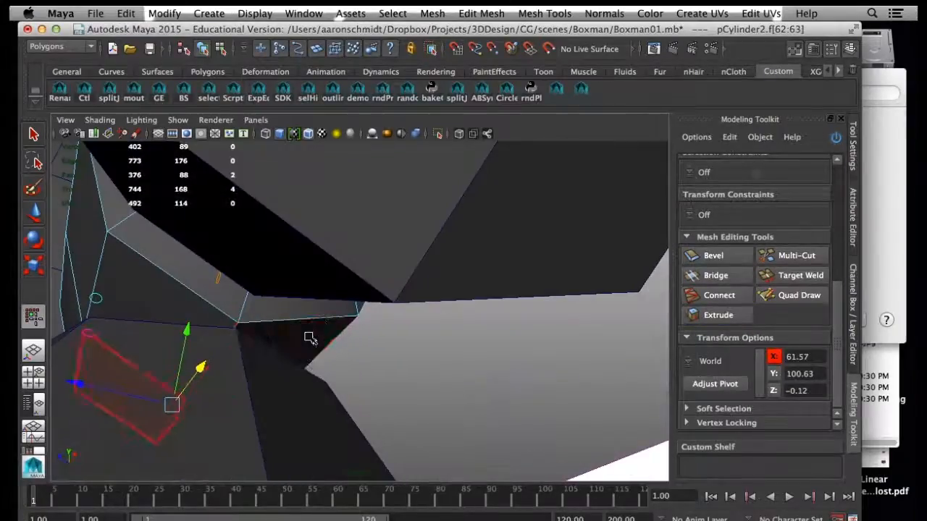
left_click(306, 335, "shift")
left_click(155, 309, "shift")
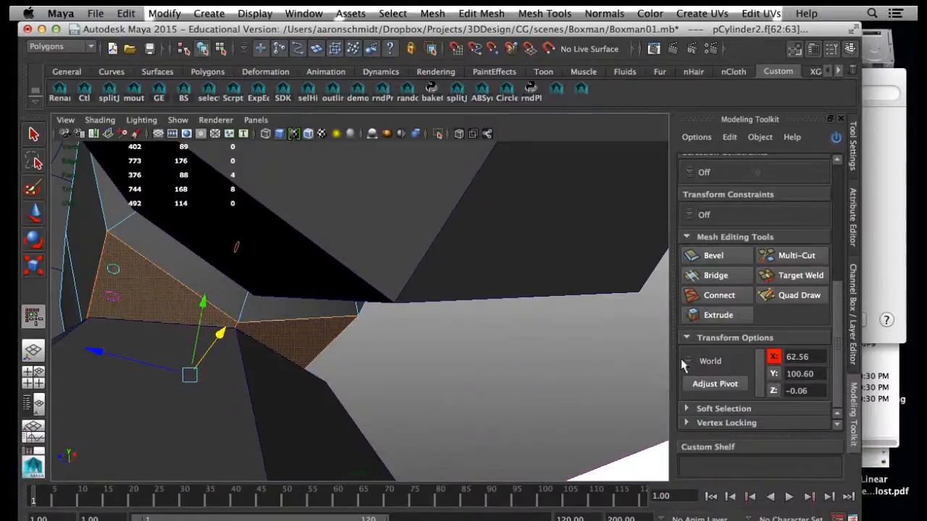
left_click(719, 319)
key("Delete")
Step: Leave Extrude and nudge the upper finger sphere slightly so it lines up with the palm's upper opening
left_click_drag(274, 307, 385, 366, "alt")
right_click_drag(385, 367, 369, 330, "alt")
left_click_drag(340, 294, 317, 317, "alt")
right_click_drag(317, 317, 337, 315, "alt")
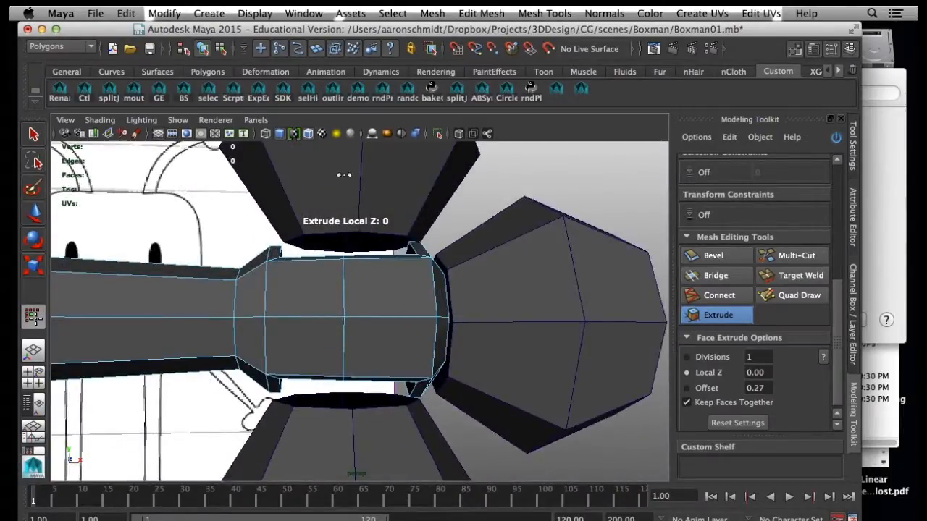
key("q")
left_click(433, 193)
key("w")
middle_click_drag(444, 217, 440, 257, "alt")
left_click_drag(477, 194, 471, 196)
Step: Snap the arm-side and front vertices of the palm's upper opening to the matching corners of the upper finger sphere
left_click_drag(462, 242, 411, 300, "alt")
right_click_drag(384, 311, 320, 250)
left_click_drag(317, 268, 285, 304, "alt")
right_click_drag(284, 304, 324, 293, "alt")
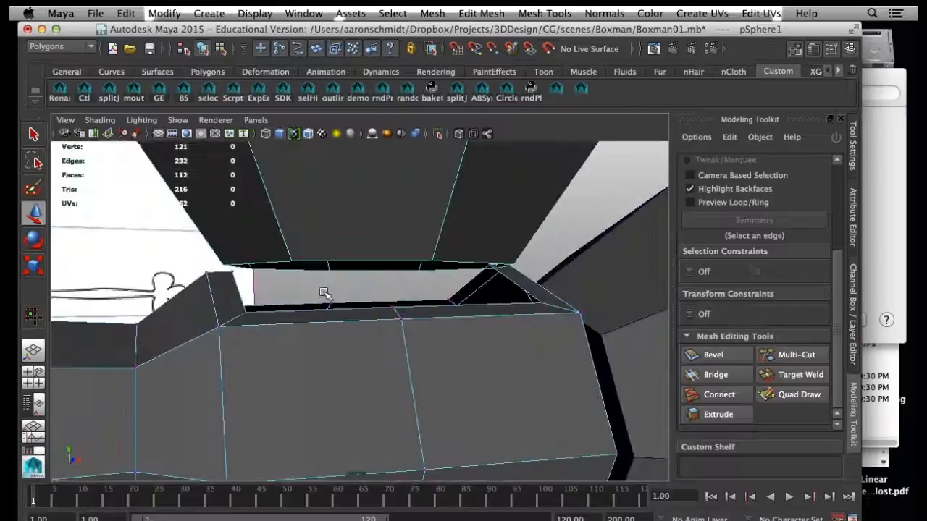
left_click(230, 270)
left_click_drag(239, 275, 232, 267)
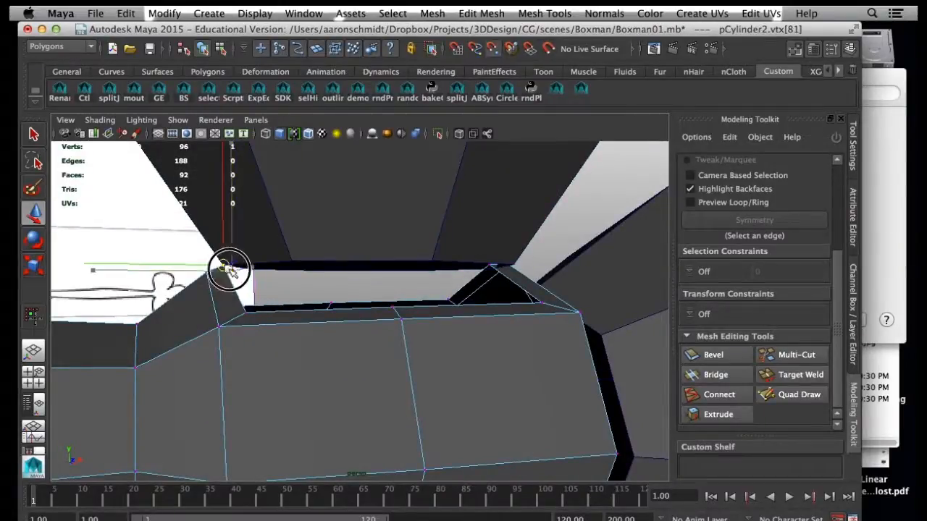
left_click(244, 312)
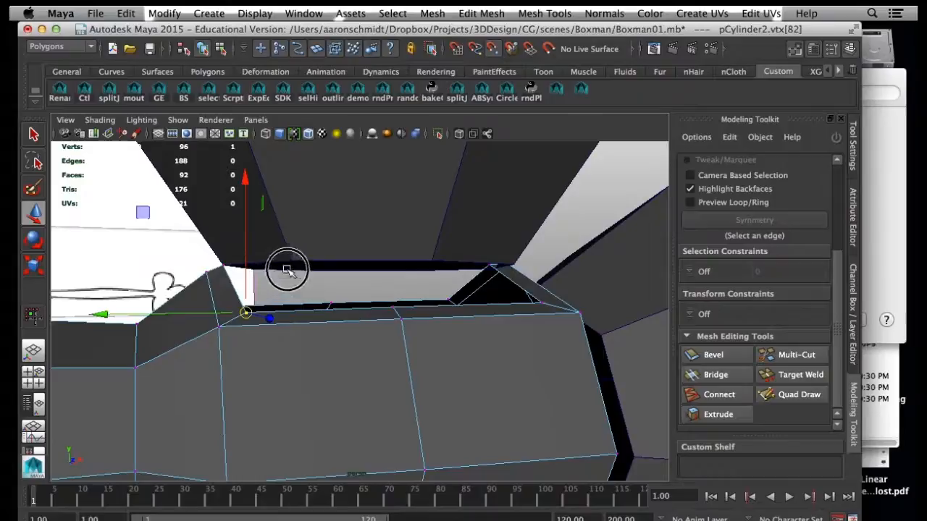
left_click_drag(245, 313, 292, 261)
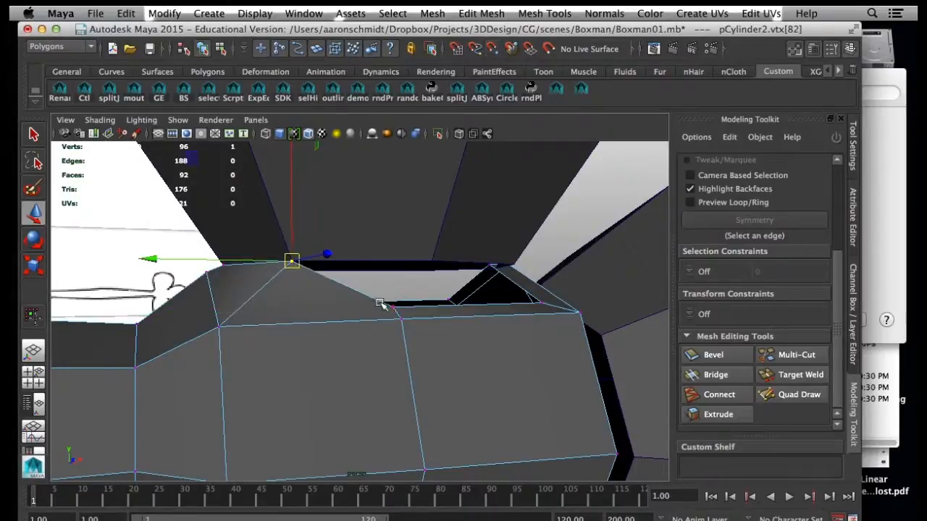
left_click(397, 310)
left_click_drag(396, 311, 434, 273)
Step: Snap the palm's upper opening vertices nearest the outer finger to the upper finger sphere's corners
left_click_drag(506, 307, 352, 283, "alt")
left_click(395, 323)
left_click_drag(394, 323, 351, 291)
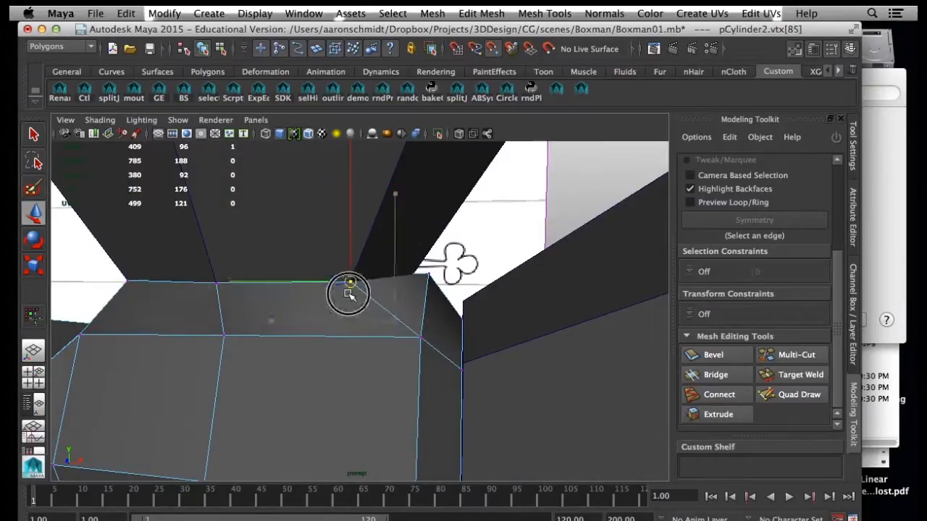
left_click_drag(428, 307, 391, 328, "alt")
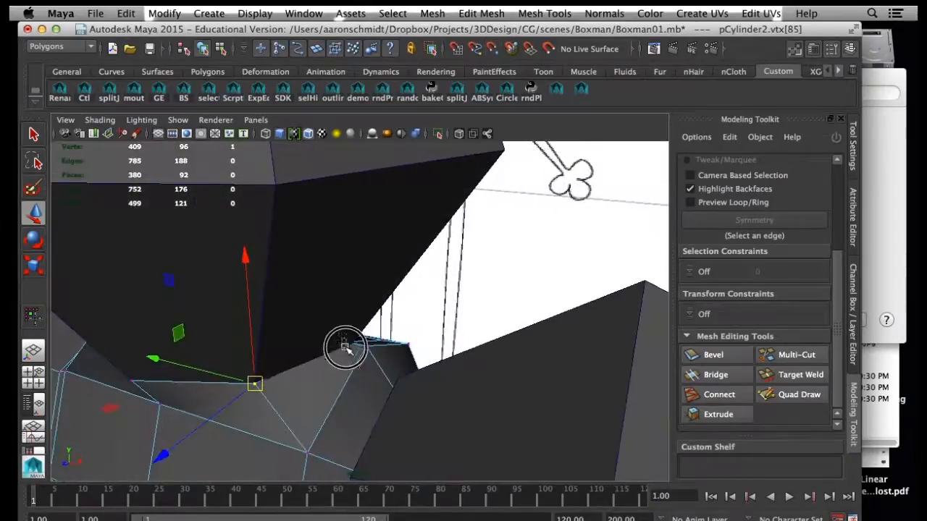
left_click(346, 343)
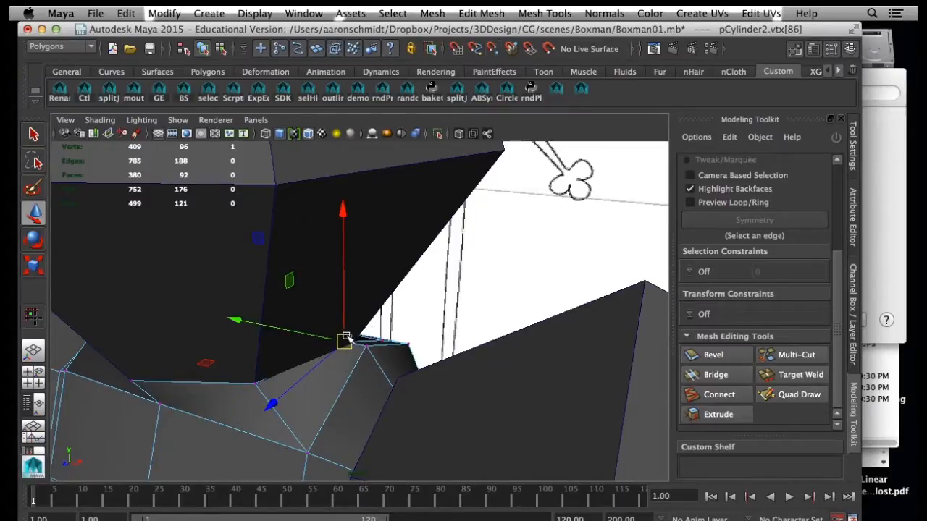
left_click_drag(344, 341, 265, 307, "alt")
Step: Fit the remaining back vertices of the palm's upper opening to the upper finger sphere's corners
left_click(270, 322)
left_click(303, 284)
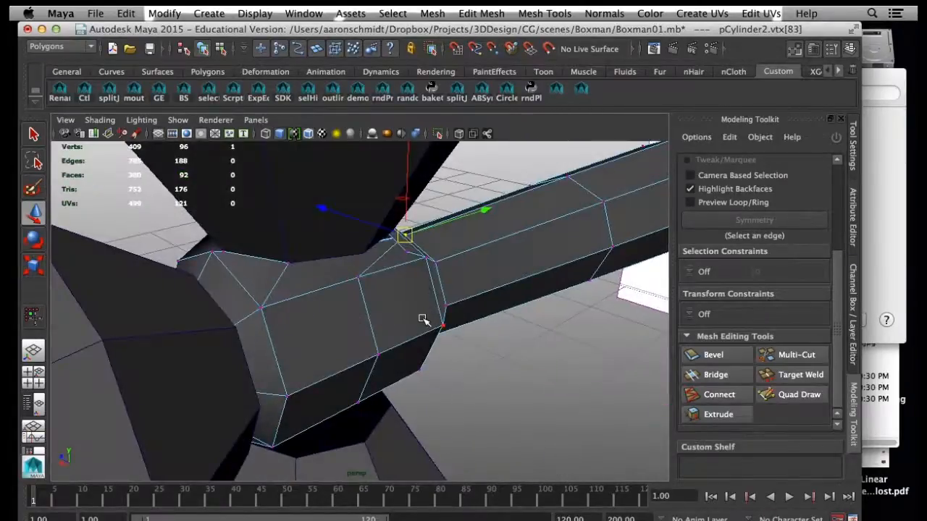
middle_click_drag(424, 319, 372, 302)
left_click_drag(345, 273, 323, 267)
left_click(499, 281)
mouse_move(498, 284)
left_mouse_down("alt")
mouse_move(459, 300)
mouse_move(473, 300)
mouse_move(497, 265)
left_mouse_up("alt")
left_click_drag(517, 323, 471, 306, "alt")
Step: Move the lower finger sphere slightly up toward the palm's lower opening
left_click_drag(355, 308, 375, 369, "alt")
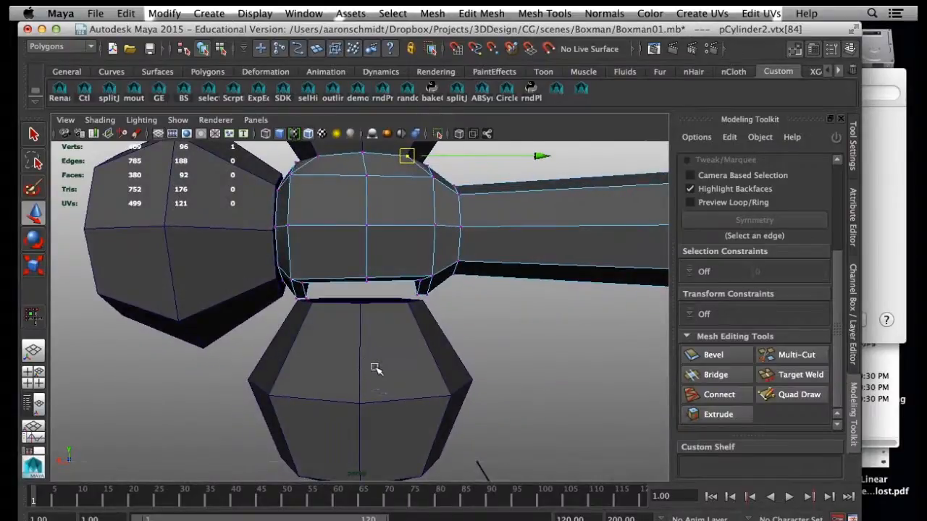
left_click(375, 368)
left_click_drag(362, 412, 362, 406)
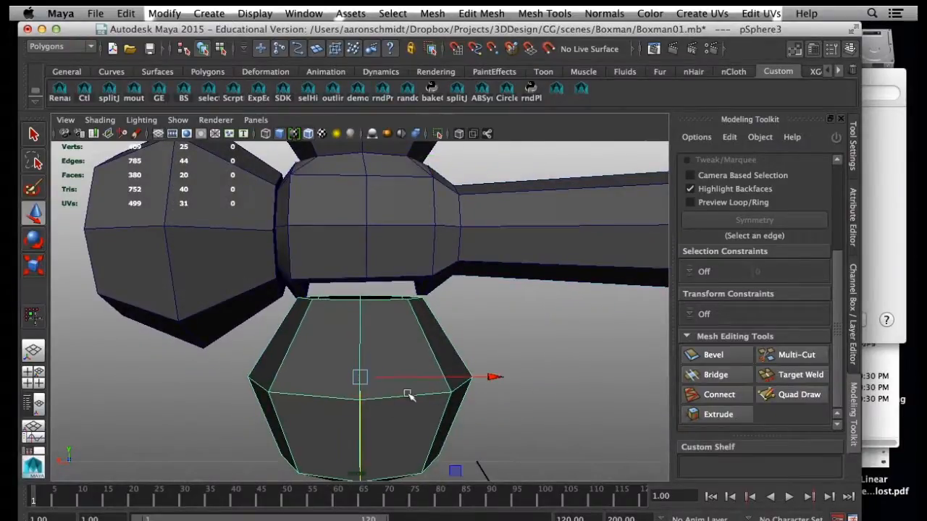
Step: Snap three vertices along the near side of the palm's lower opening to the lower finger sphere's corners
left_click(409, 247)
right_click_drag(410, 248, 355, 244)
left_click_drag(357, 289, 368, 281, "alt")
scroll(374, 287, "up", 5)
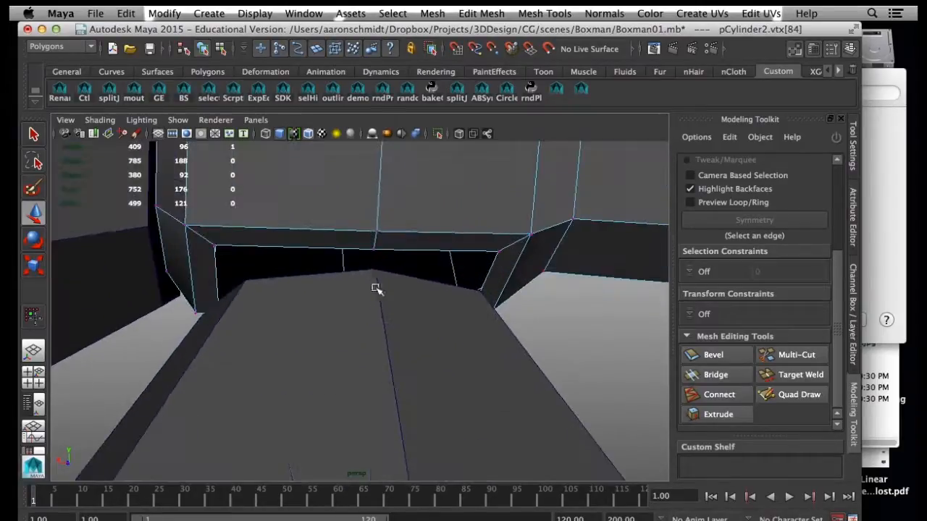
left_click(370, 248)
left_click_drag(374, 248, 374, 269)
left_click(212, 242)
left_click_drag(211, 241, 245, 280)
left_click(501, 246)
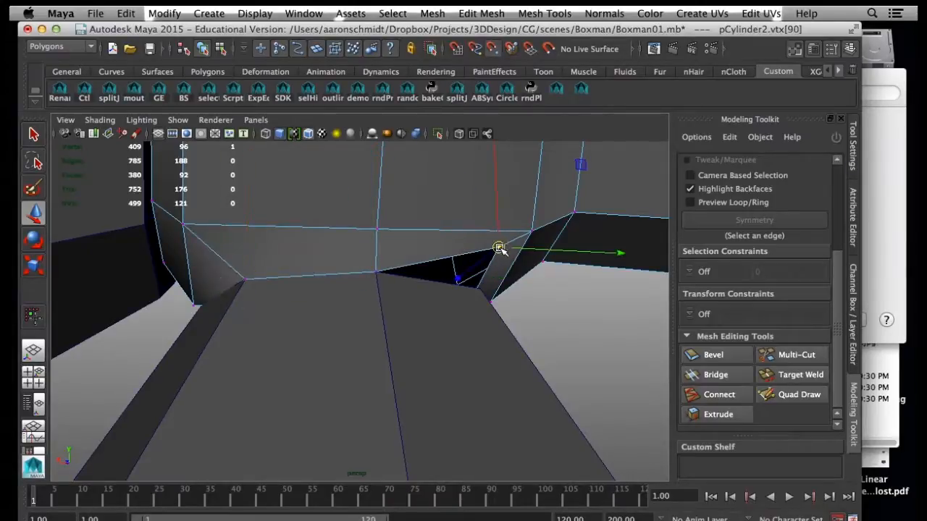
left_click_drag(499, 245, 360, 331)
Step: Snap the vertices at the end of the palm's lower opening to the lower finger sphere's side corners
left_click(576, 293)
left_click_drag(585, 301, 594, 273, "alt")
left_click(578, 270)
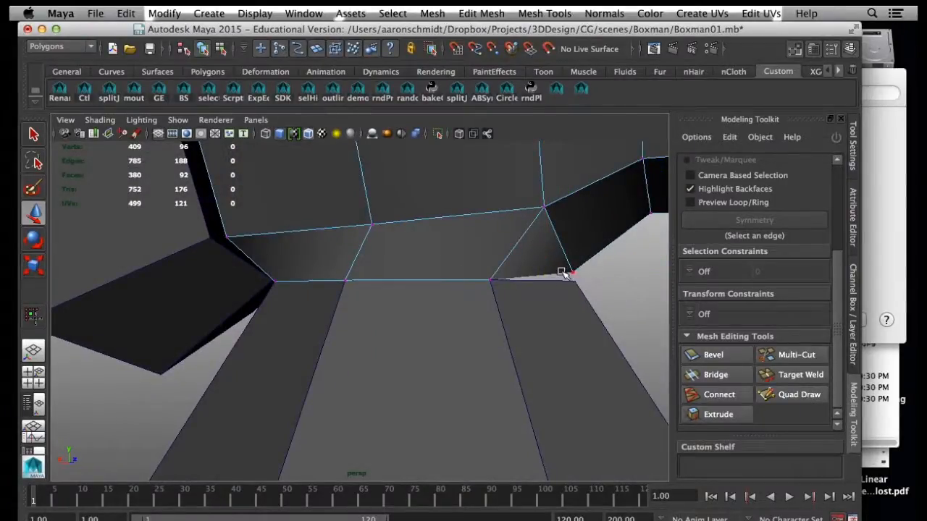
left_click(571, 273)
left_click_drag(585, 285, 612, 274, "alt")
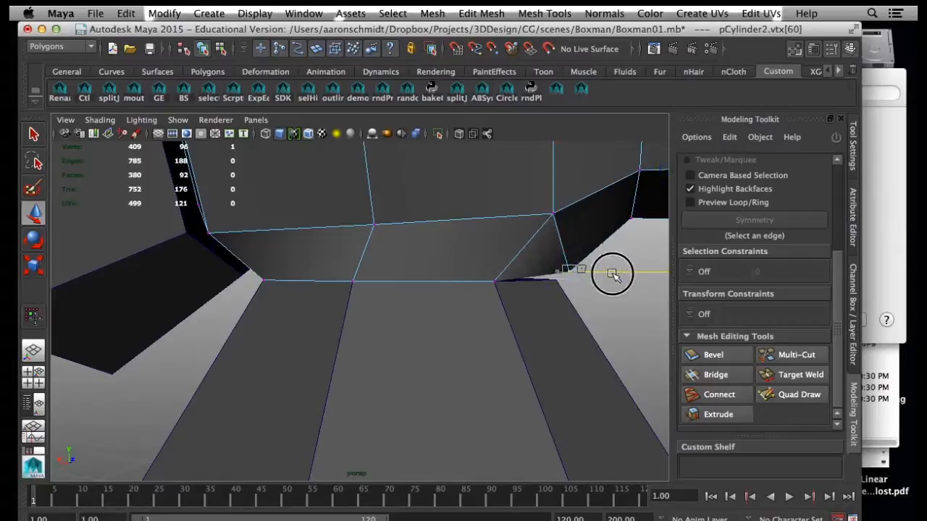
left_click_drag(572, 245, 571, 228)
left_click(532, 273)
left_click_drag(554, 277, 515, 317, "alt")
right_click_drag(515, 316, 460, 300, "alt")
left_click_drag(445, 286, 391, 285, "alt")
mouse_move(391, 285)
right_mouse_down("alt")
mouse_move(441, 294)
mouse_move(398, 284)
right_mouse_up("alt")
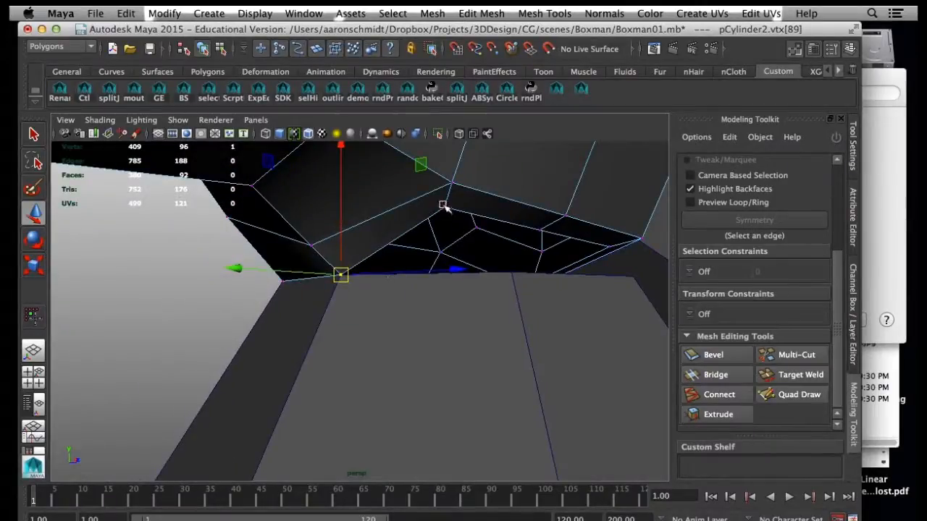
Step: Fit the remaining far-side vertices of the palm's lower opening to the lower finger sphere, and return to object mode
left_click(444, 207)
left_click_drag(447, 214, 507, 286, "alt")
left_click(423, 201)
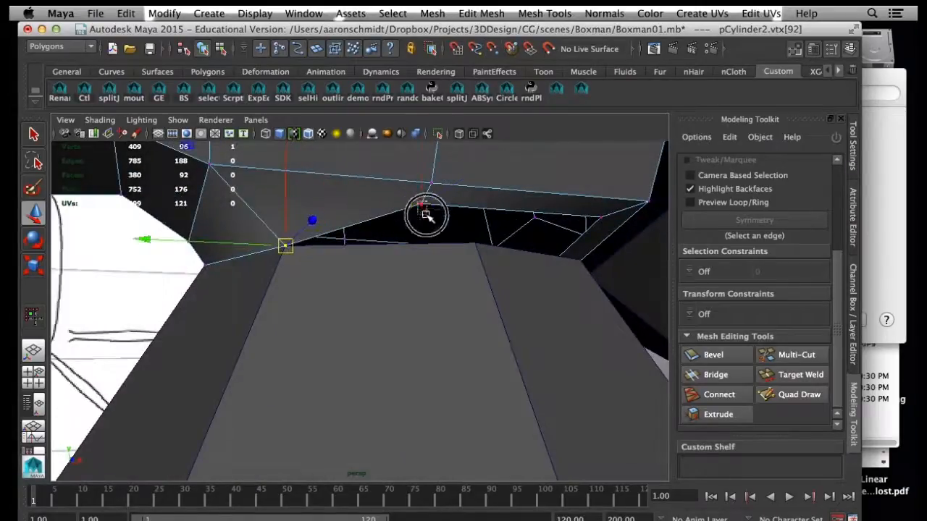
left_click_drag(424, 205, 545, 274, "alt")
left_click(579, 229)
right_click_drag(476, 311, 407, 307, "alt")
mouse_move(407, 307)
left_mouse_down("alt")
mouse_move(383, 327)
mouse_move(406, 321)
left_mouse_up("alt")
right_click_drag(362, 250, 399, 240)
left_click(364, 275)
Step: Scale the outer finger sphere's open-end vertices down further to match the palm's end
left_click_drag(364, 275, 405, 277, "alt")
right_click_drag(406, 276, 287, 267, "alt")
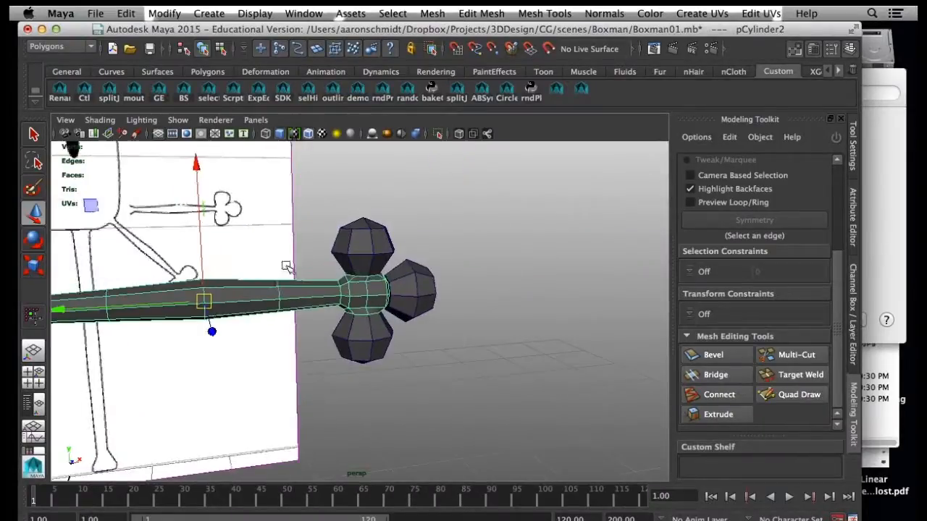
left_click_drag(274, 301, 216, 295, "alt")
right_click_drag(284, 310, 388, 334, "alt")
left_click(414, 290)
right_click_drag(414, 290, 388, 239)
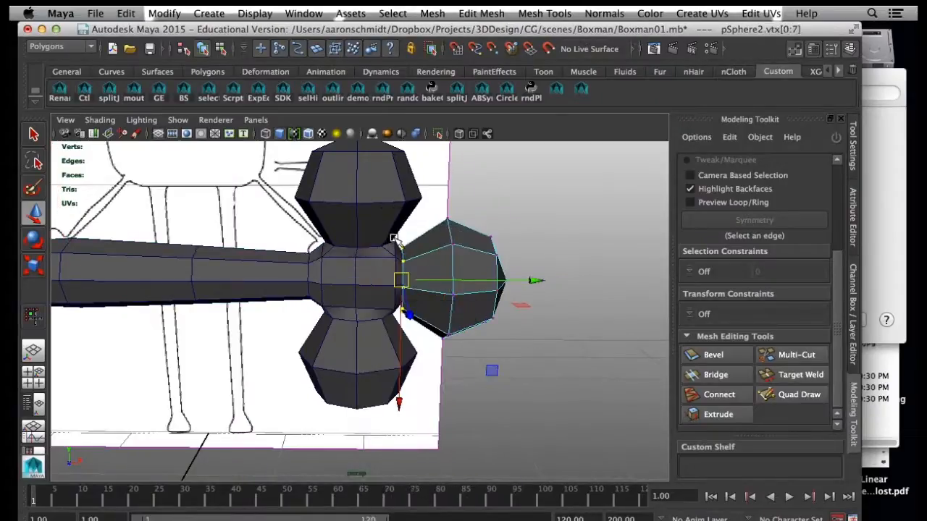
key("r")
right_click_drag(394, 298, 491, 346, "alt")
left_click_drag(431, 258, 449, 321)
Step: Return the outer finger sphere to object mode and move it slightly up to align with the palm
right_click_drag(431, 312, 467, 235)
key("w")
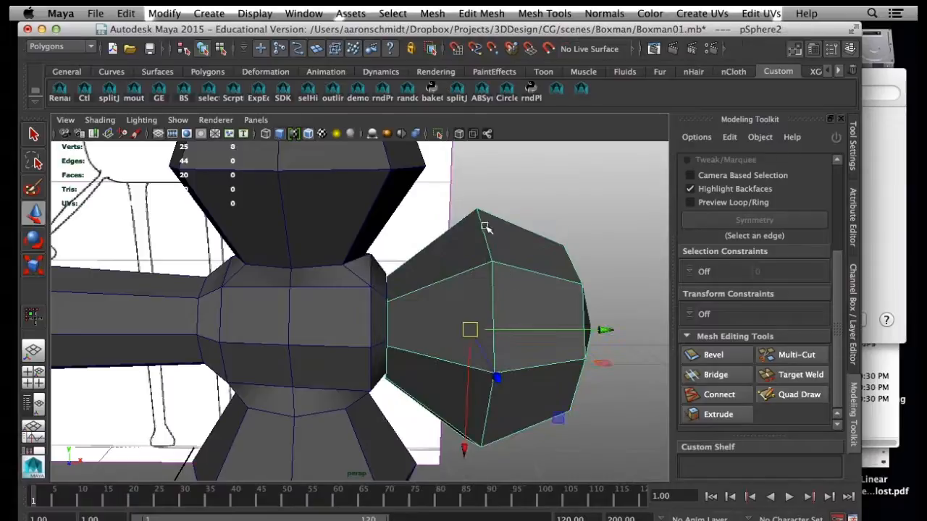
left_click_drag(468, 368, 465, 366)
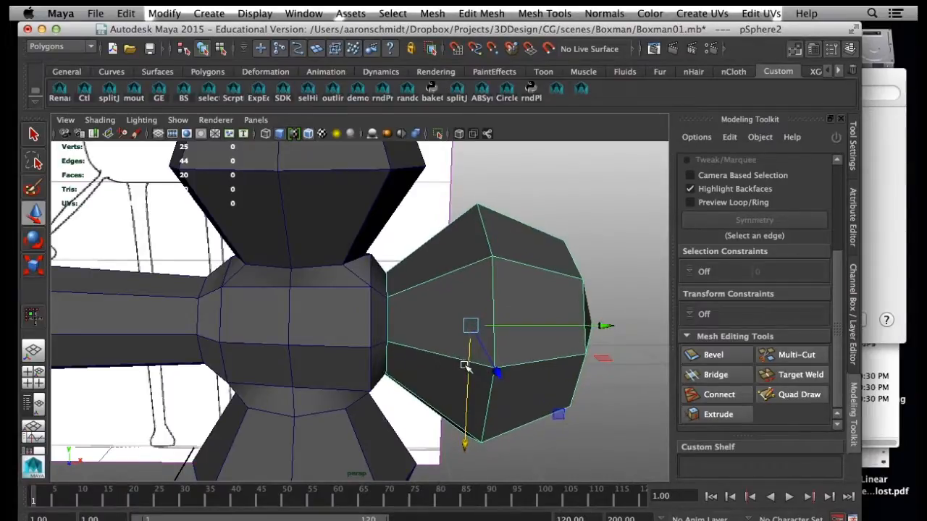
Step: Snap the near-side vertices of the outer finger sphere's open end to the matching corners of the palm's end
right_click_drag(418, 331, 352, 252)
left_click(387, 297)
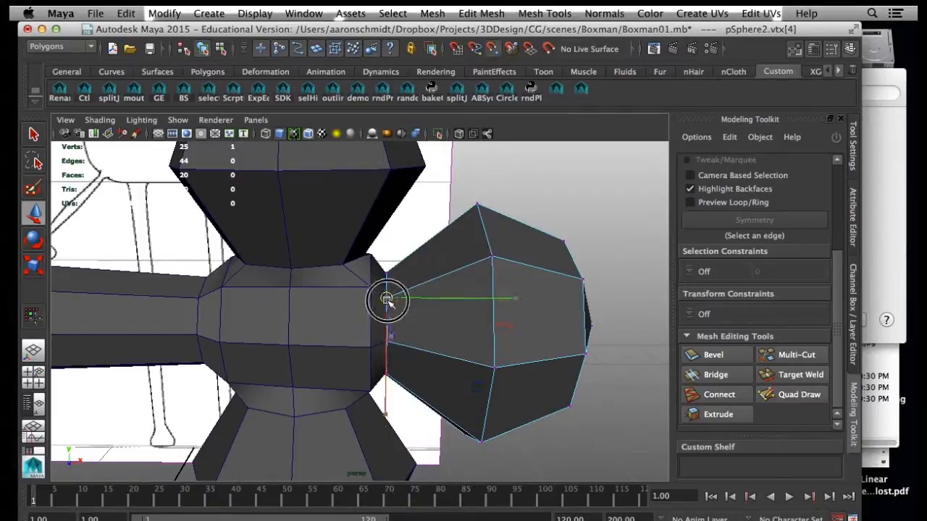
left_click(389, 272)
left_click(398, 272)
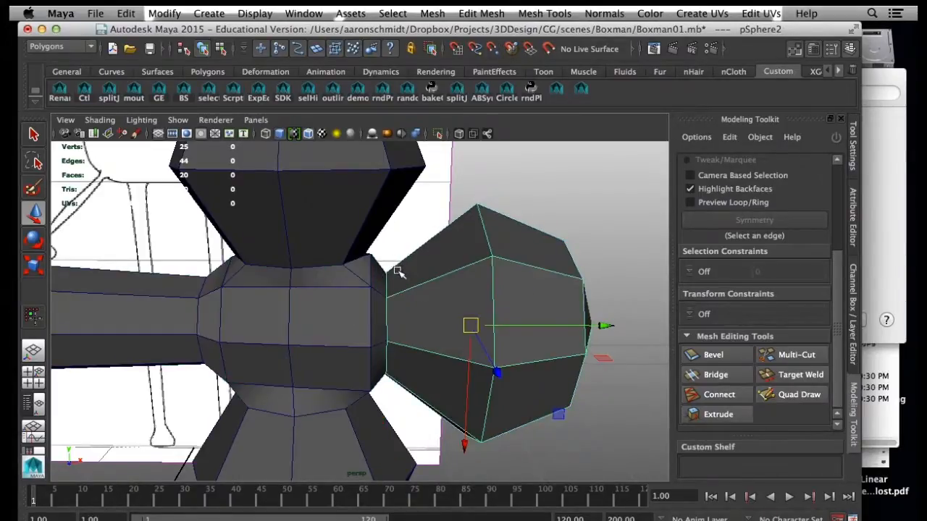
right_click_drag(378, 262, 352, 261)
left_click(388, 276)
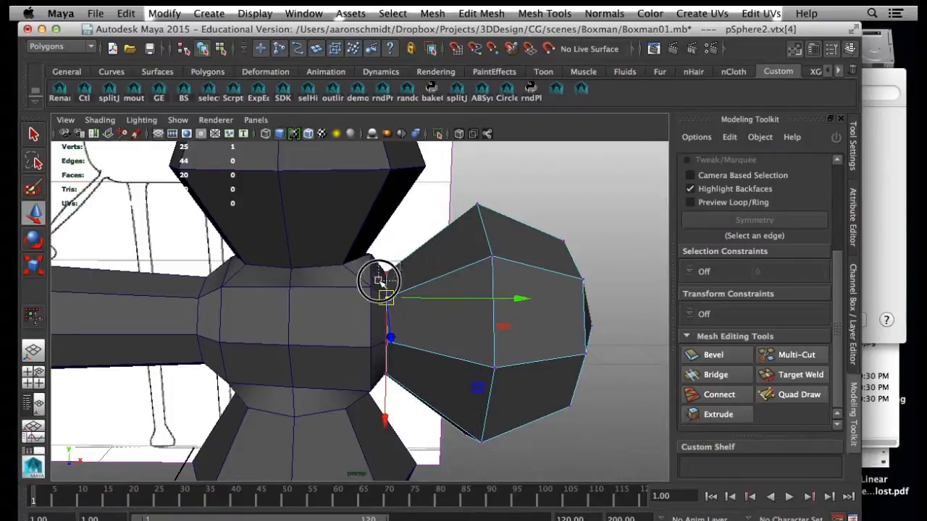
left_click_drag(384, 269, 316, 337, "alt")
left_click(326, 324)
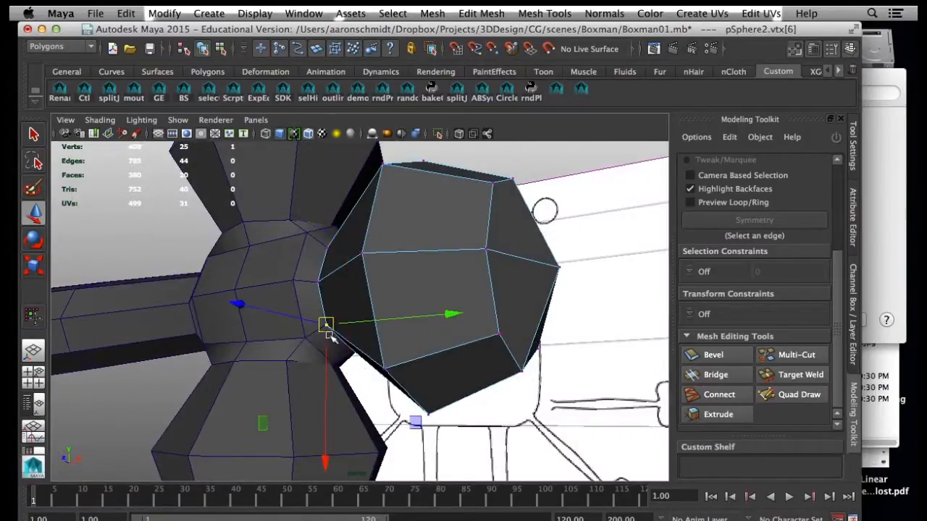
left_click(347, 343)
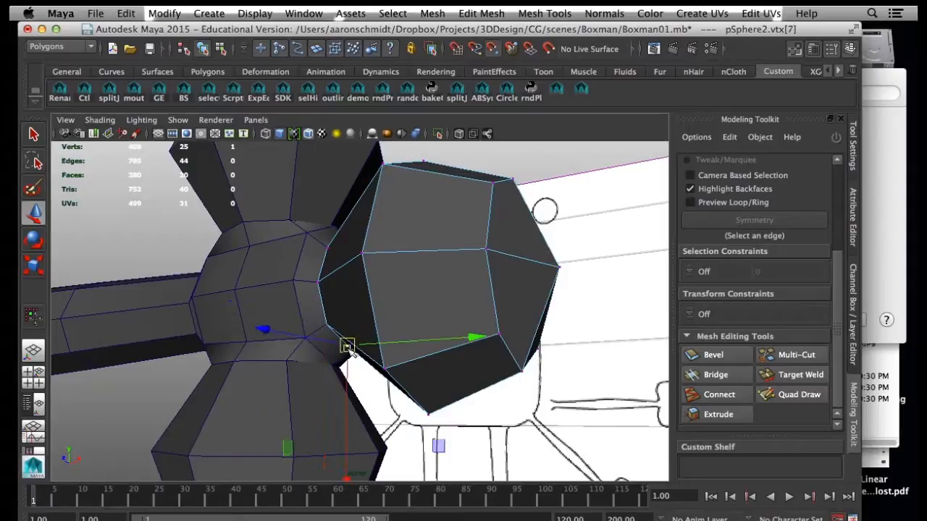
Step: Fit the far-side vertices of the outer finger sphere's open end to the palm's corners
left_click_drag(348, 343, 326, 348, "alt")
left_click(323, 337)
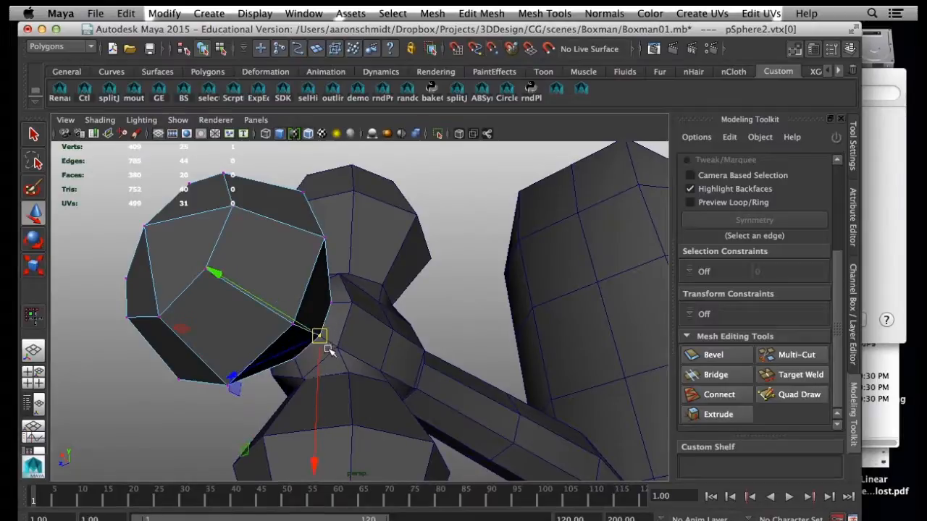
left_click(331, 304)
left_click_drag(327, 298, 307, 334, "alt")
left_click_drag(330, 270, 328, 315, "alt")
left_click(314, 240)
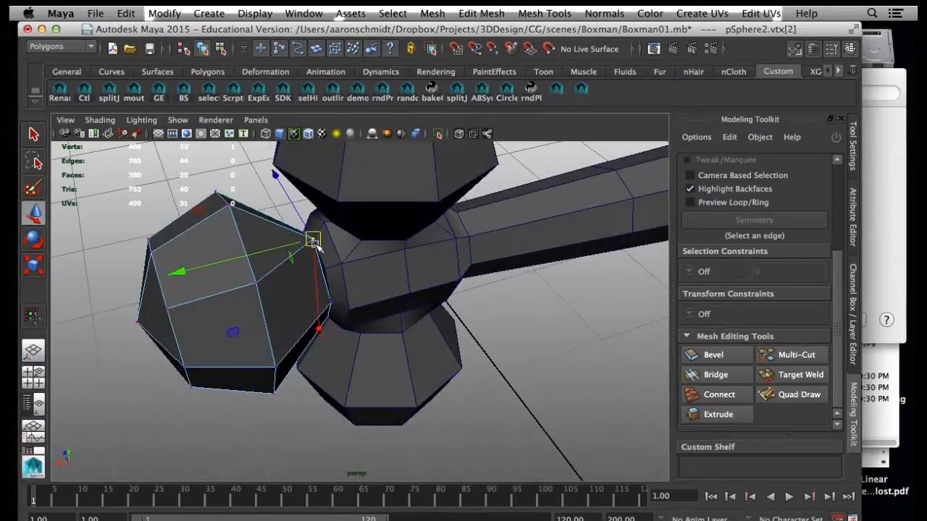
left_click_drag(313, 239, 323, 269)
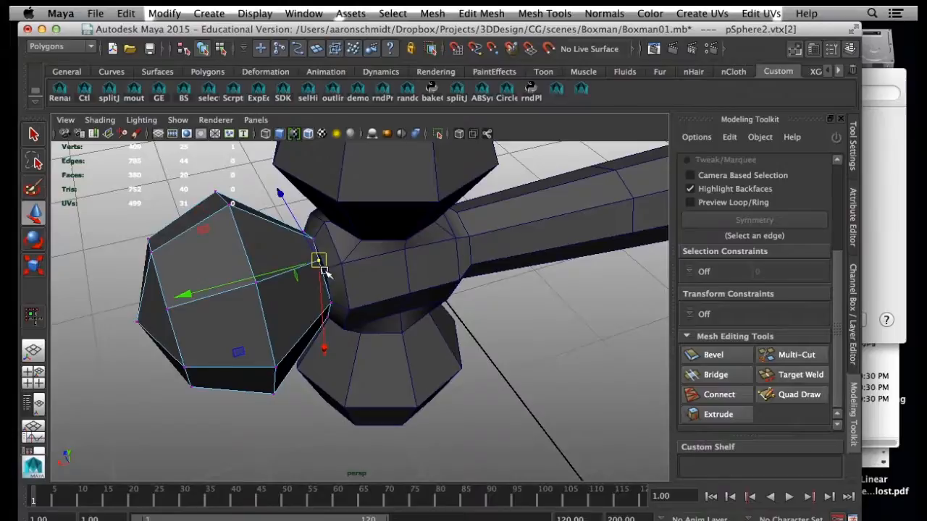
Step: Combine the arm and palm mesh with the three finger spheres into a single mesh
left_click_drag(393, 290, 380, 337, "alt")
right_click_drag(404, 306, 478, 230)
left_click(471, 253)
left_click(342, 199, "shift")
left_click(343, 301, "shift")
left_click(341, 420, "shift")
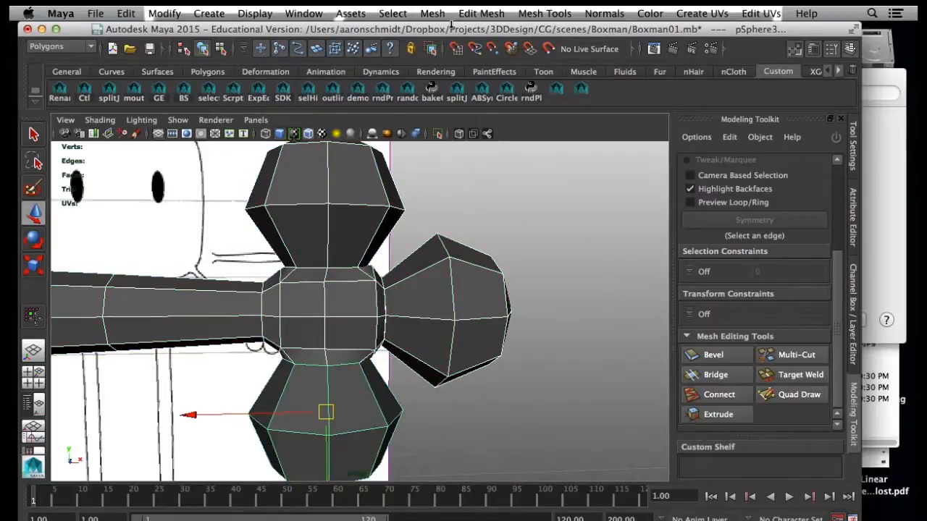
left_click(433, 14)
left_click(442, 65)
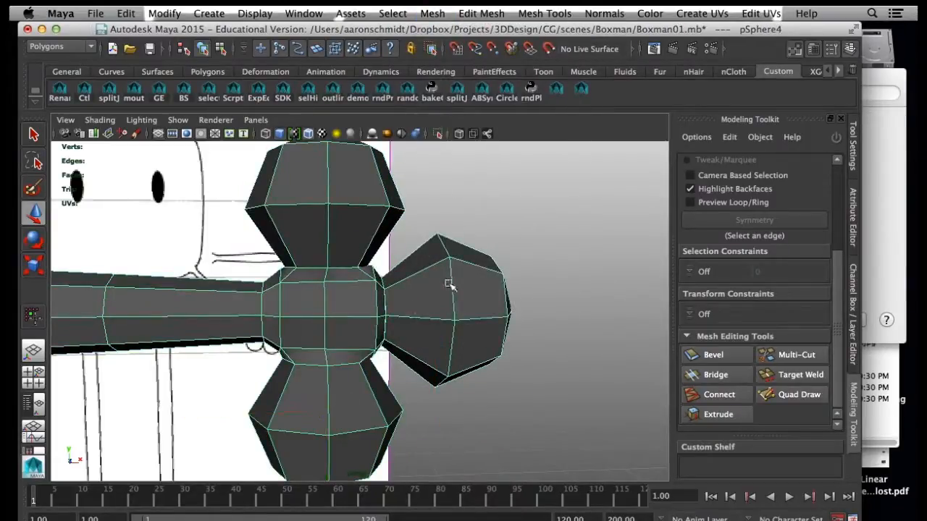
Step: Preview the combined hand in smooth display, return to the unsmoothed mesh, and examine the joins between palm and fingers
left_click_drag(449, 285, 369, 300, "alt")
key("3")
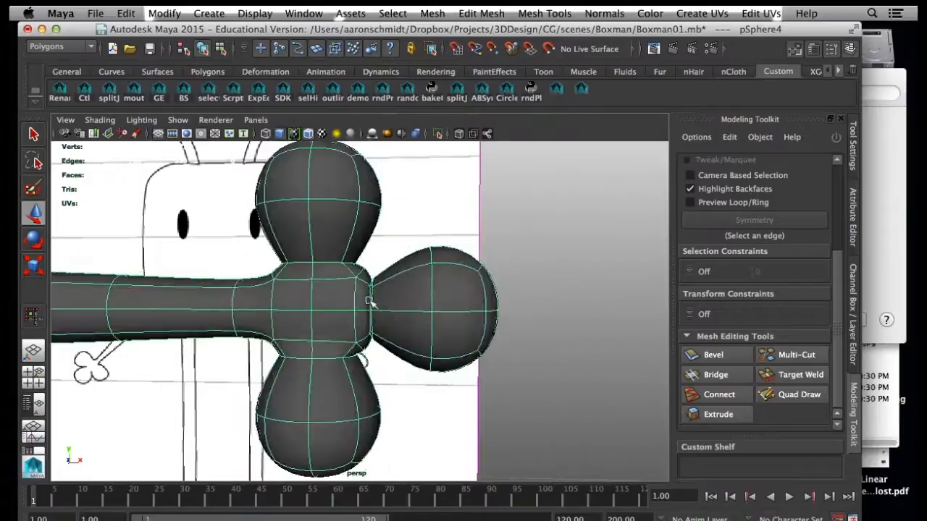
key("q")
key("1")
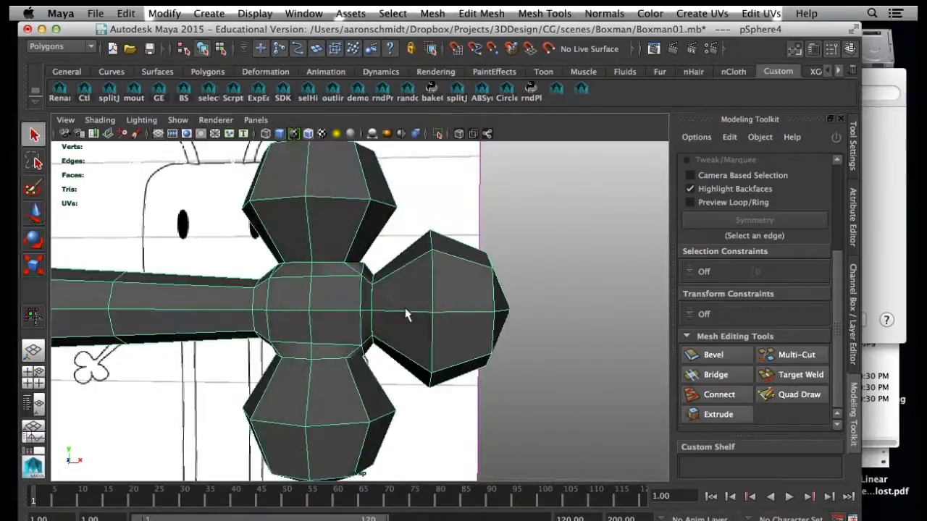
right_click_drag(435, 248, 477, 233)
mouse_move(360, 308)
left_mouse_down("alt")
mouse_move(543, 306)
mouse_move(375, 312)
left_mouse_up("alt")
right_click_drag(375, 311, 334, 314, "alt")
left_click_drag(399, 313, 233, 315, "alt")
right_click_drag(333, 316, 569, 355, "alt")
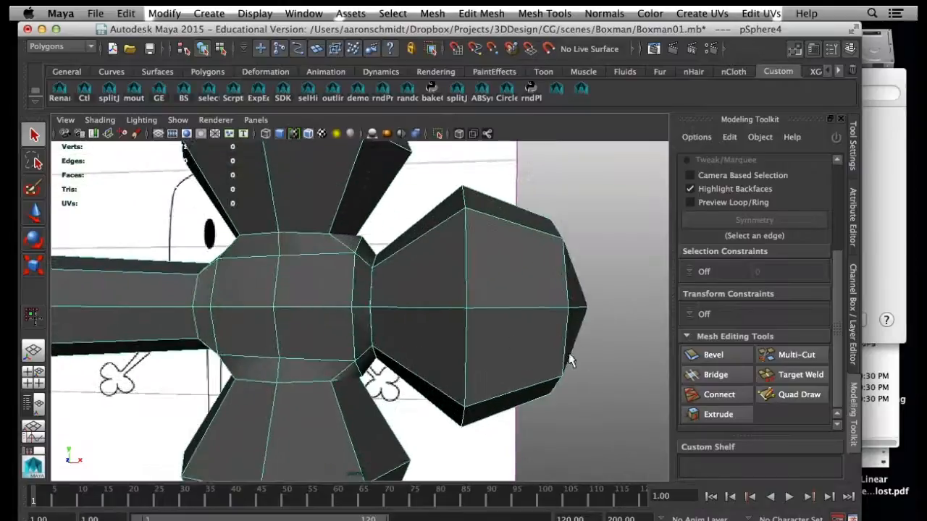
right_click_drag(416, 244, 453, 265)
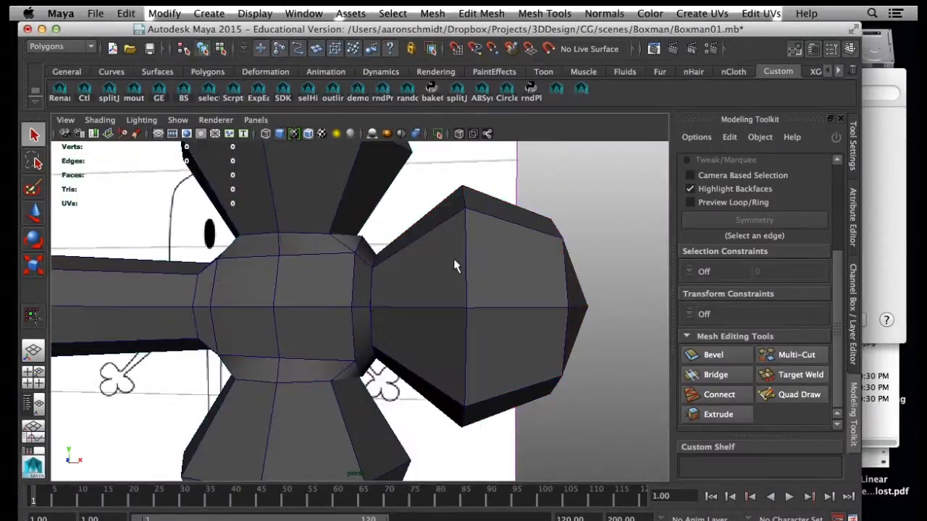
Step: Put the combined hand mesh into vertex mode and turn on X-Ray shading
left_click(334, 298)
right_click_drag(330, 289, 265, 246)
scroll(297, 285, "up", 5)
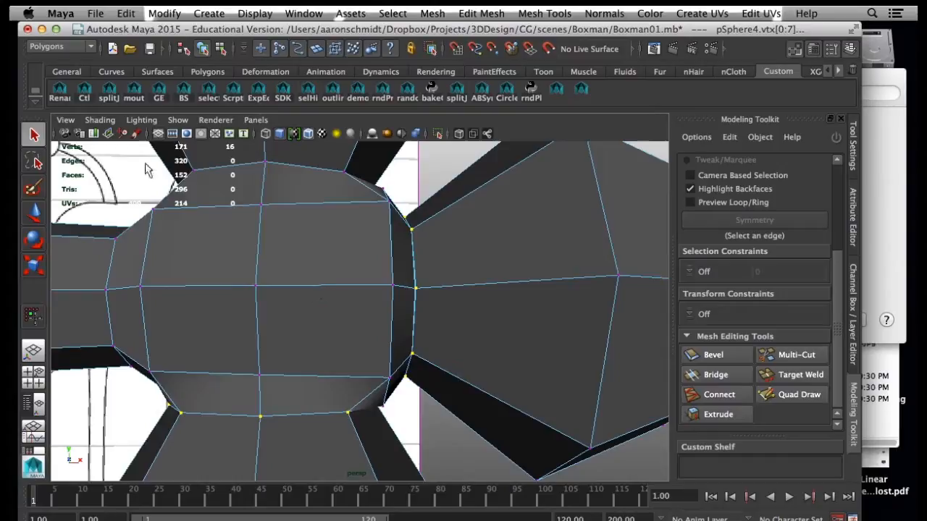
left_click(109, 121)
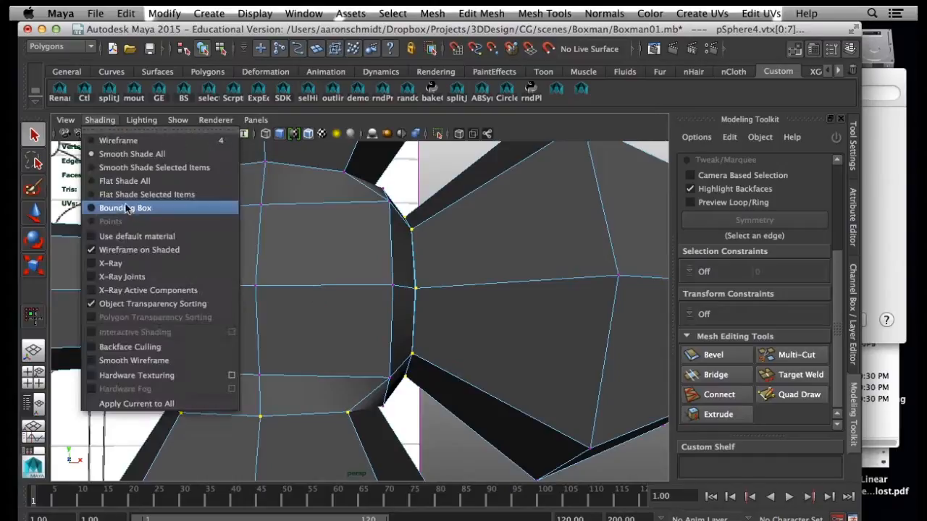
left_click(118, 263)
Step: Delete the four internal faces closing the palm's end where the outer finger attaches
left_click_drag(257, 273, 469, 312, "alt")
scroll(483, 305, "up", 3)
right_click_drag(487, 293, 488, 283)
left_click(456, 290)
left_click(462, 325, "shift")
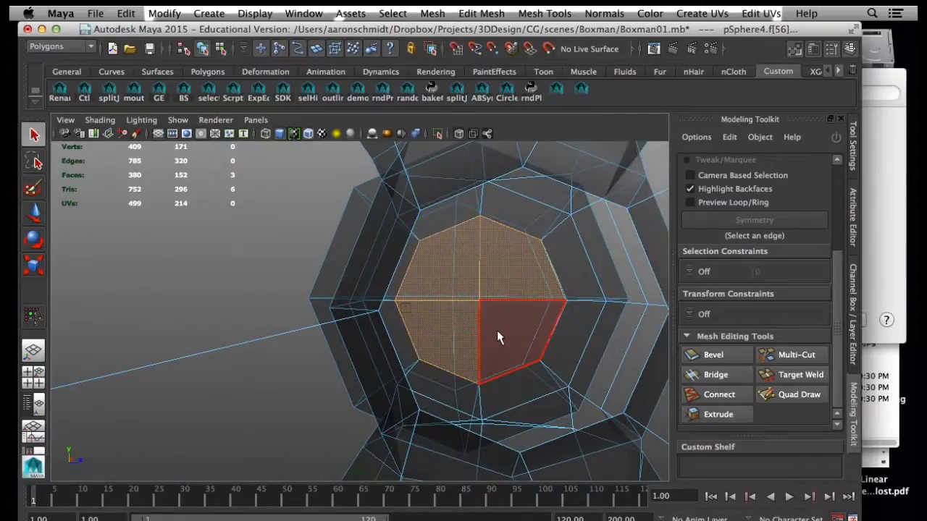
left_click(498, 331, "shift")
mouse_move(519, 347)
left_mouse_down("alt")
mouse_move(372, 335)
mouse_move(435, 334)
mouse_move(401, 331)
left_mouse_up("alt")
key("Delete")
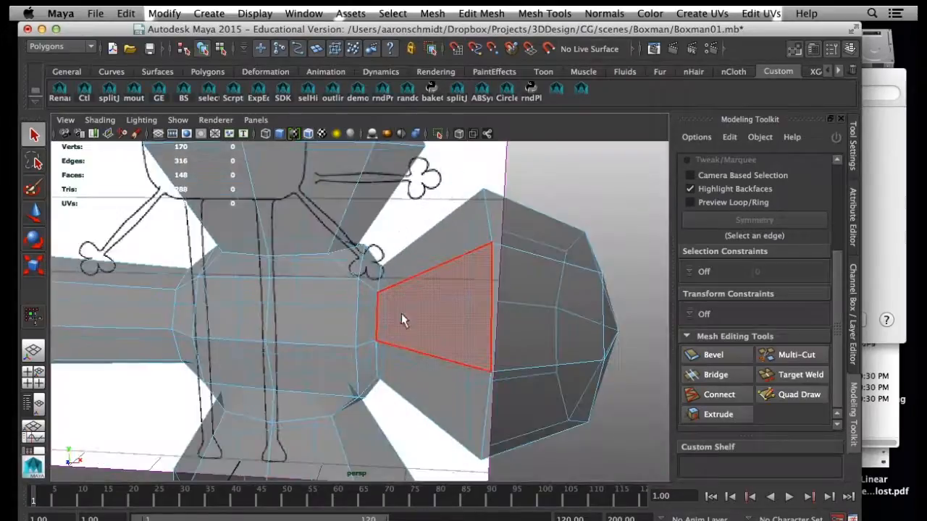
Step: Show the hand in smooth display and turn off X-Ray shading
key("3")
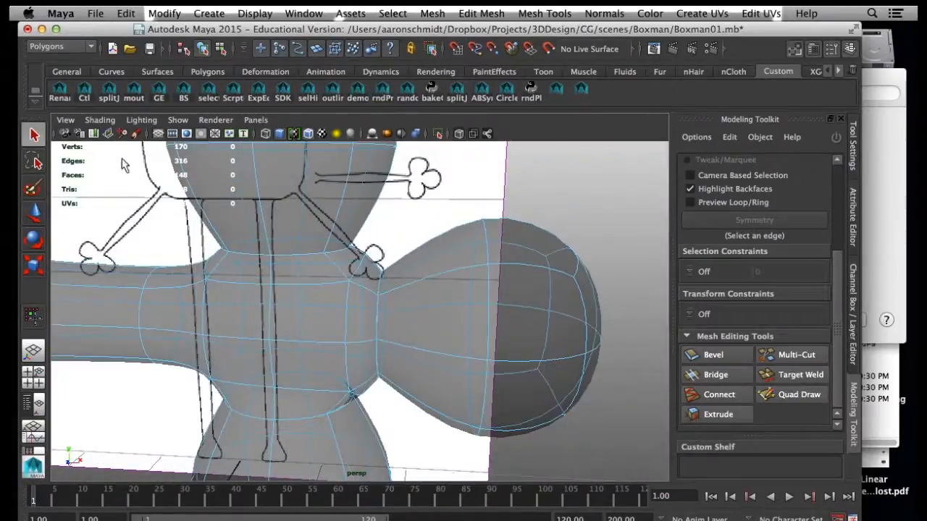
left_click(99, 120)
left_click(122, 262)
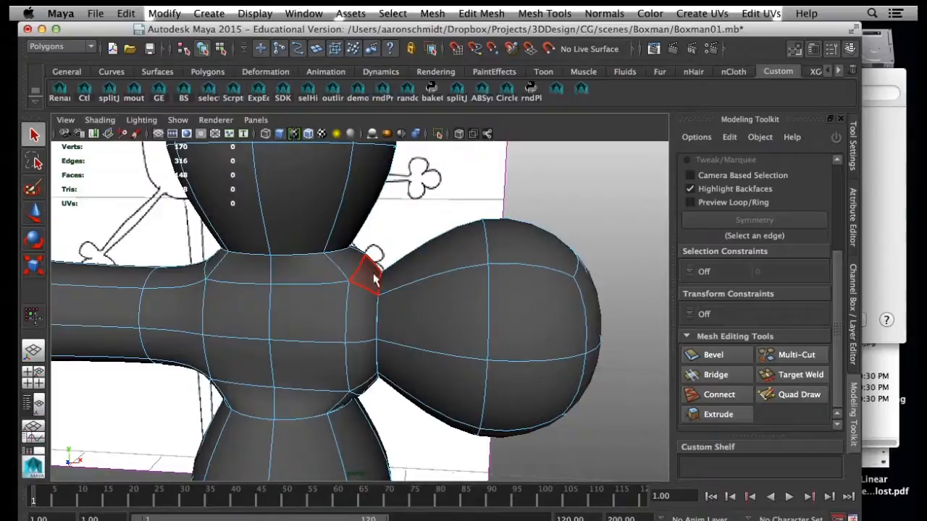
Step: Select the vertices around the palm and finger joints and merge them with Merge Components
right_click_drag(428, 315, 373, 308, "alt")
left_click_drag(373, 308, 352, 296, "alt")
right_click_drag(360, 248, 273, 254)
left_click_drag(272, 259, 397, 372)
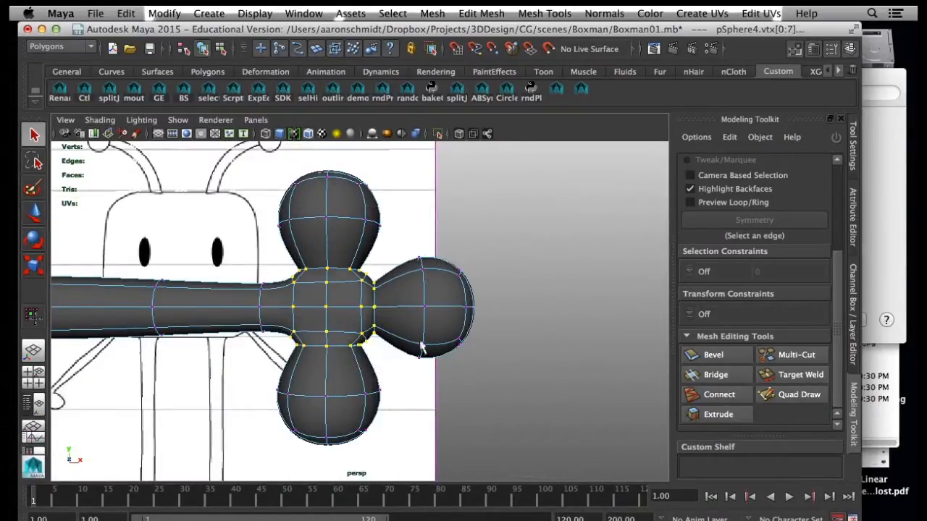
middle_click_drag(310, 210, 386, 274, "alt")
left_click_drag(354, 256, 331, 239, "alt")
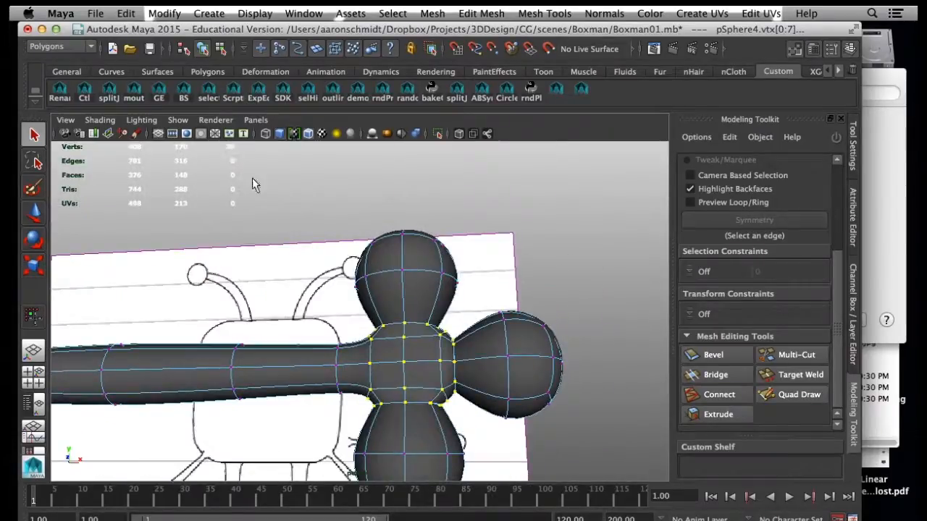
left_click(433, 13)
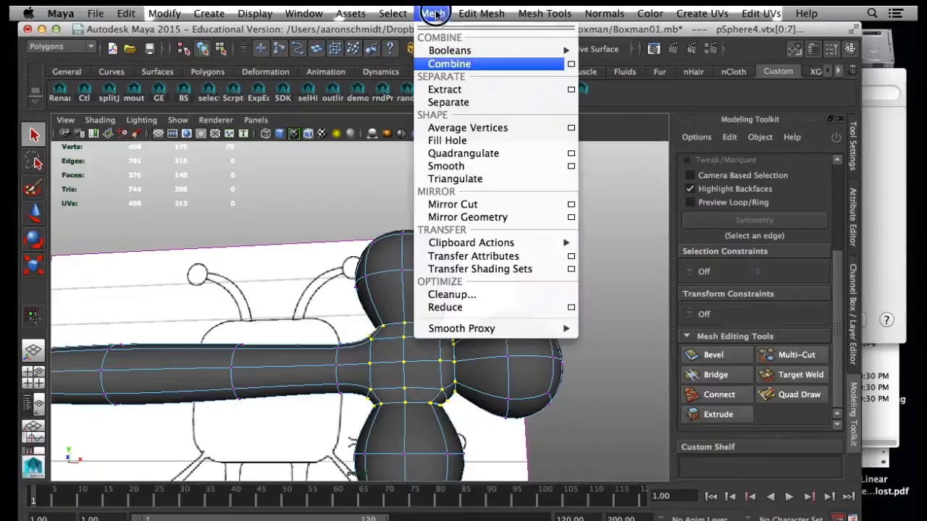
mouse_move(476, 16)
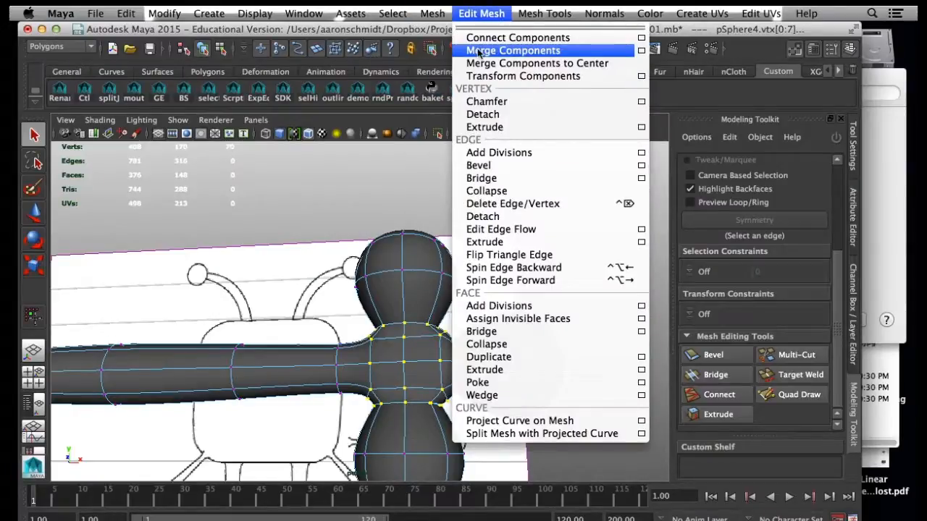
left_click(478, 51)
Step: Inspect the merged finger joints, undo the merge for comparison, redo it, and return the hand to object mode
left_click_drag(386, 333, 388, 362, "alt")
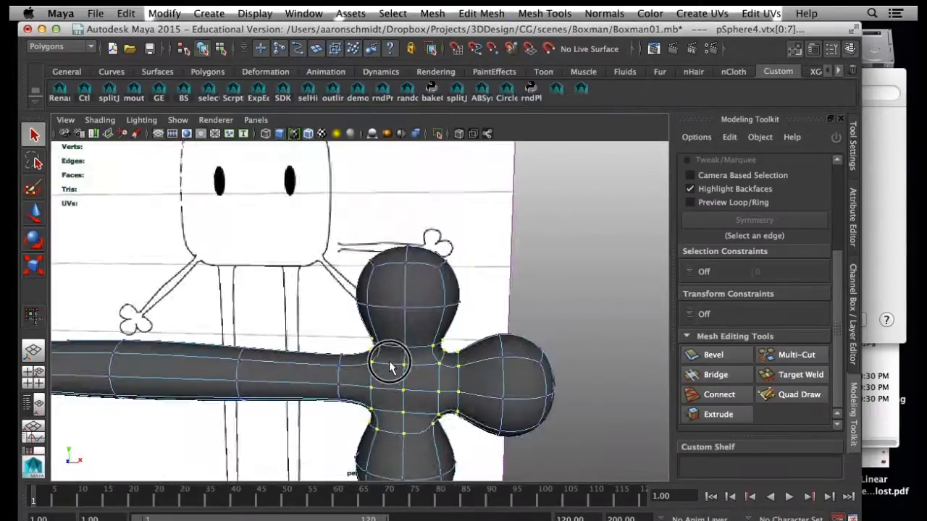
right_click_drag(439, 389, 441, 252)
left_click_drag(477, 403, 485, 387, "alt")
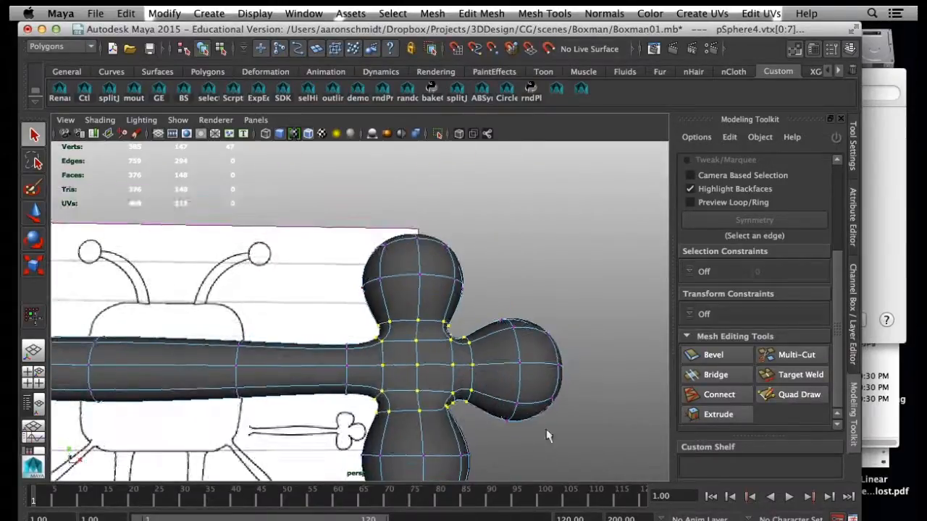
left_click_drag(507, 428, 467, 430, "alt")
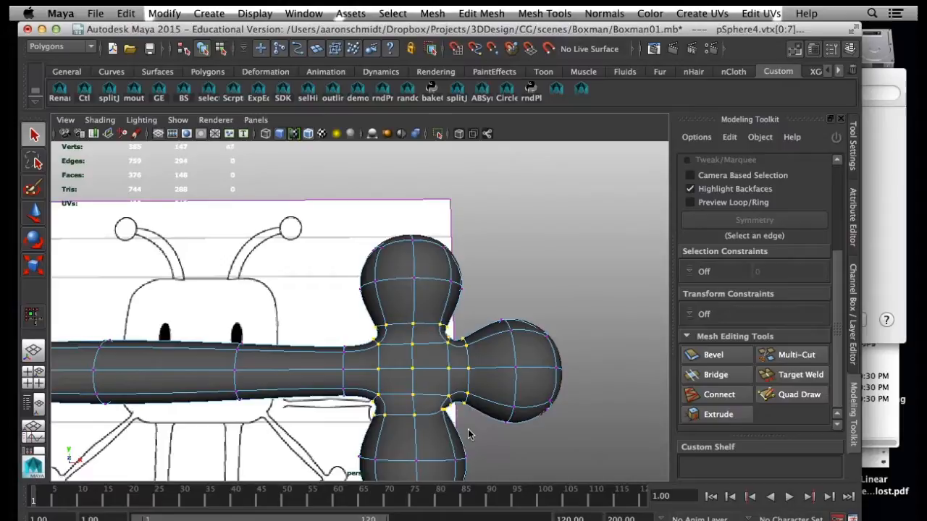
key("super+z")
left_click(128, 14)
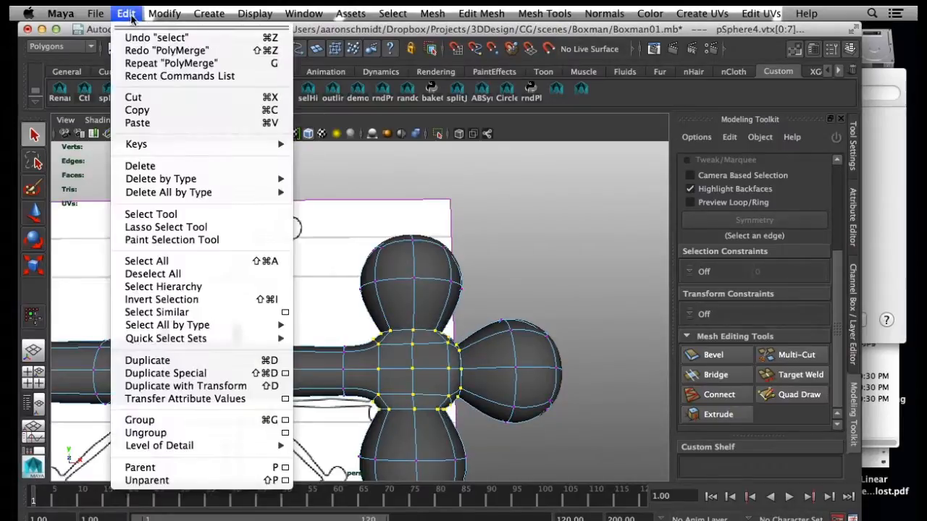
left_click(160, 46)
right_click_drag(422, 368, 471, 226)
left_click_drag(451, 330, 427, 387, "alt")
Step: Try to delete the cap faces at the arm's shoulder end, using wireframe display to check the selection
left_click(384, 359)
left_click_drag(383, 360, 277, 330, "alt")
right_click_drag(274, 339, 272, 282)
left_click_drag(256, 340, 276, 373)
left_click_drag(282, 373, 265, 375, "alt")
left_click_drag(263, 303, 287, 383, "ctrl")
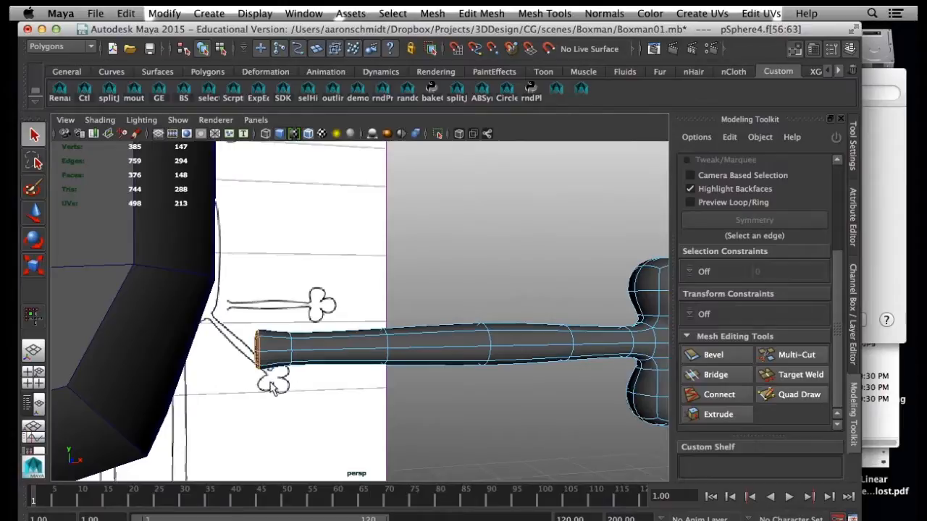
key("4")
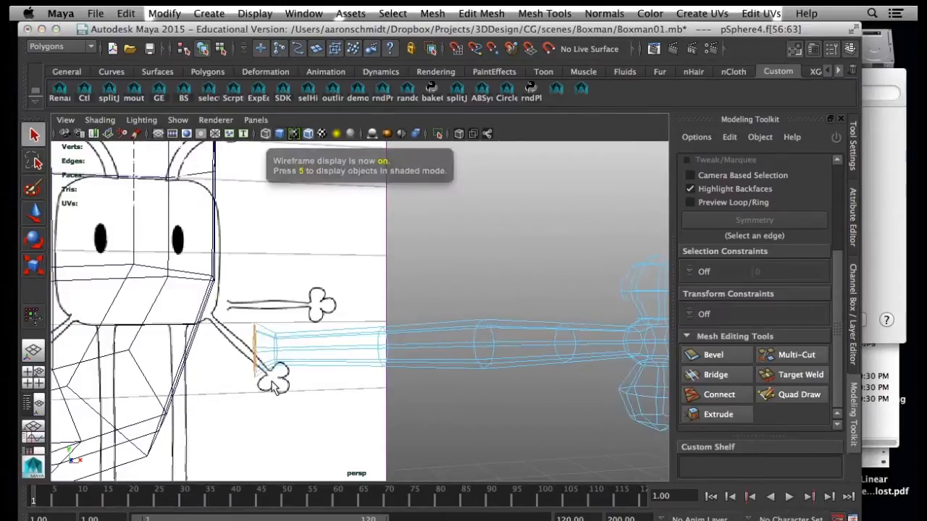
right_click_drag(277, 248, 342, 230)
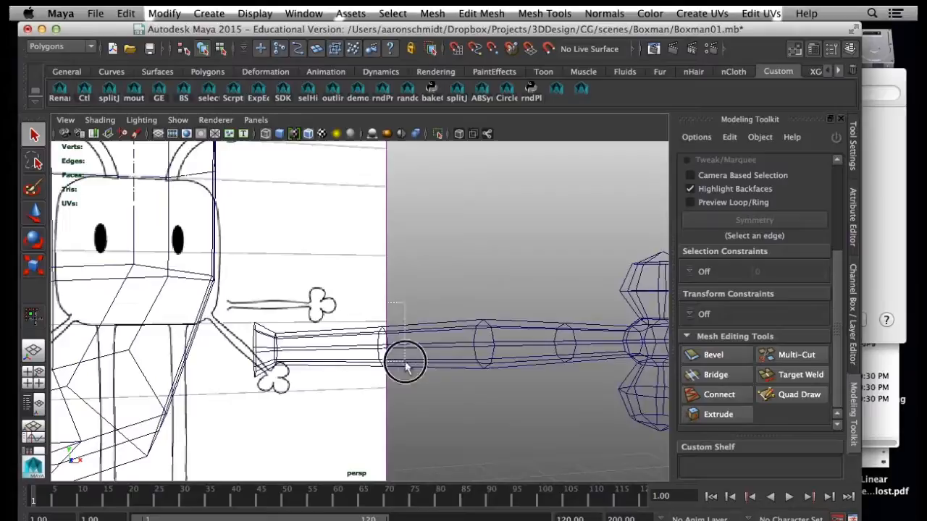
left_click(406, 366)
key("5")
mouse_move(420, 391)
left_mouse_down("alt")
mouse_move(233, 384)
mouse_move(417, 384)
left_mouse_up("alt")
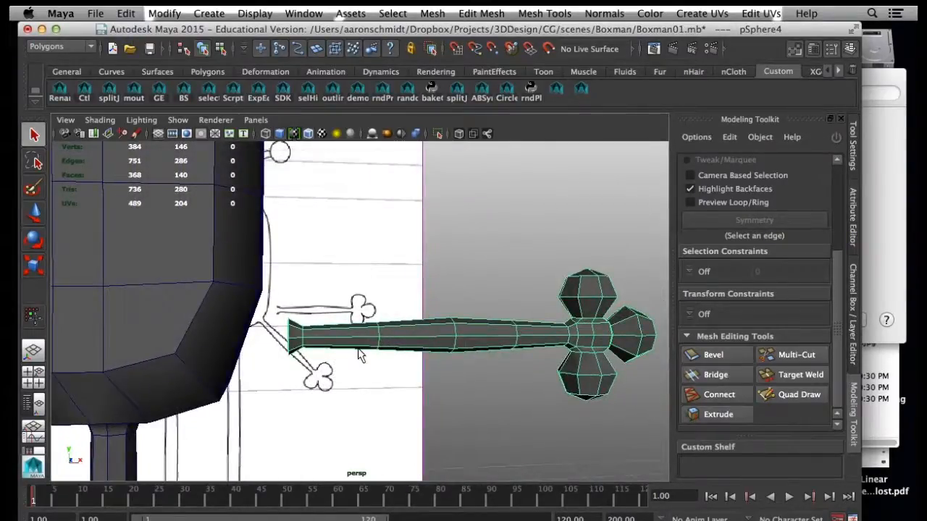
Step: Undo the deletion of the arm's end-cap faces and the preceding selection changes
key("z")
key("z")
key("z")
key("z")
key("z")
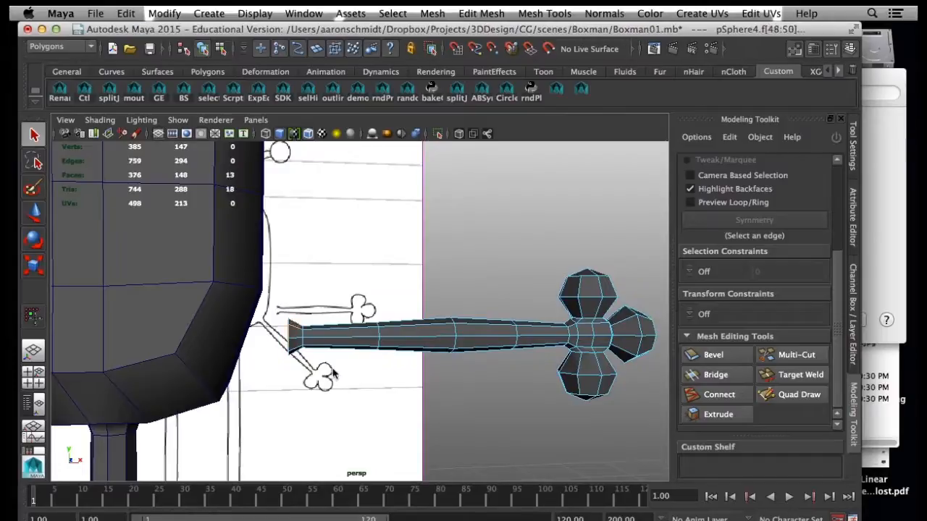
key("z")
key("z")
key("z")
key("z")
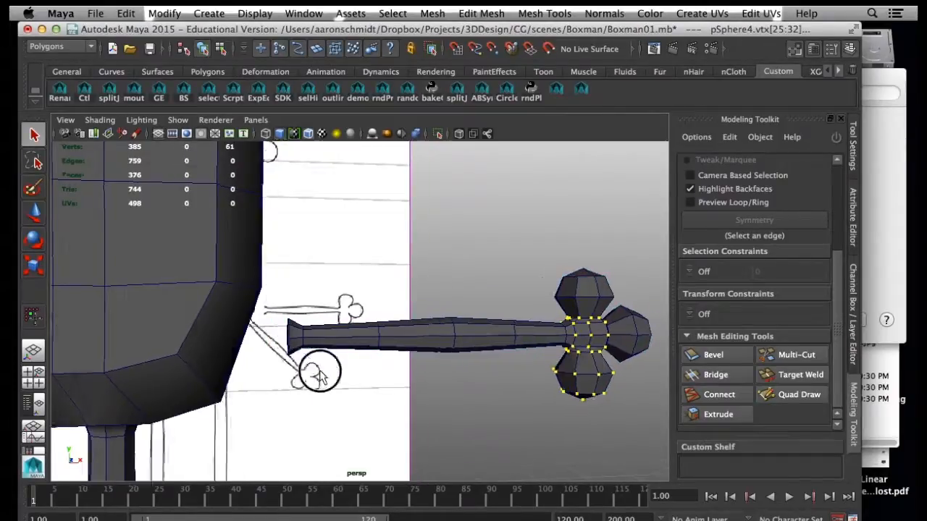
key("z")
key("z")
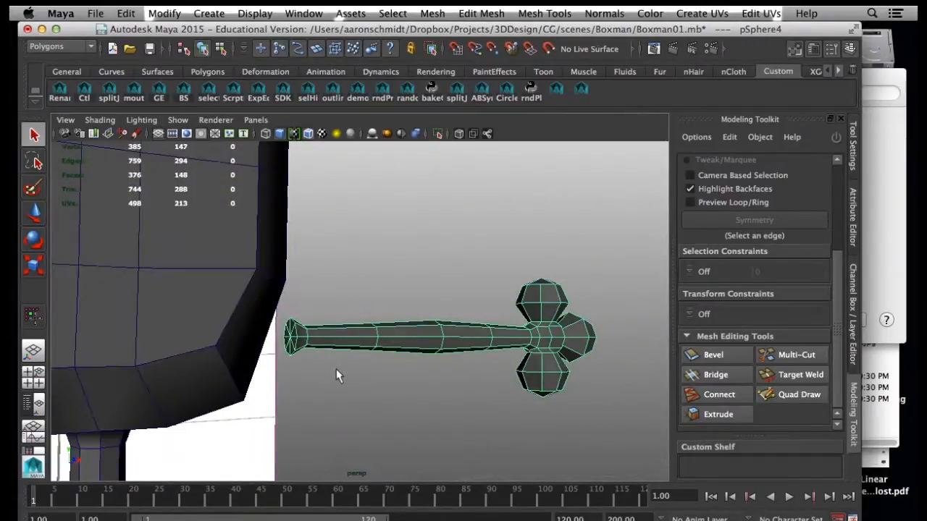
Step: Move the arm's pivot from the scene origin to its shoulder end
key("w")
right_click_drag(450, 382, 285, 404, "alt")
middle_click_drag(285, 398, 281, 345, "alt")
left_click_drag(300, 393, 265, 404, "alt")
middle_click_drag(283, 368, 275, 412, "alt")
right_click_drag(276, 412, 350, 420, "alt")
mouse_move(350, 419)
middle_mouse_down("alt")
mouse_move(355, 362)
mouse_move(346, 402)
middle_mouse_up("alt")
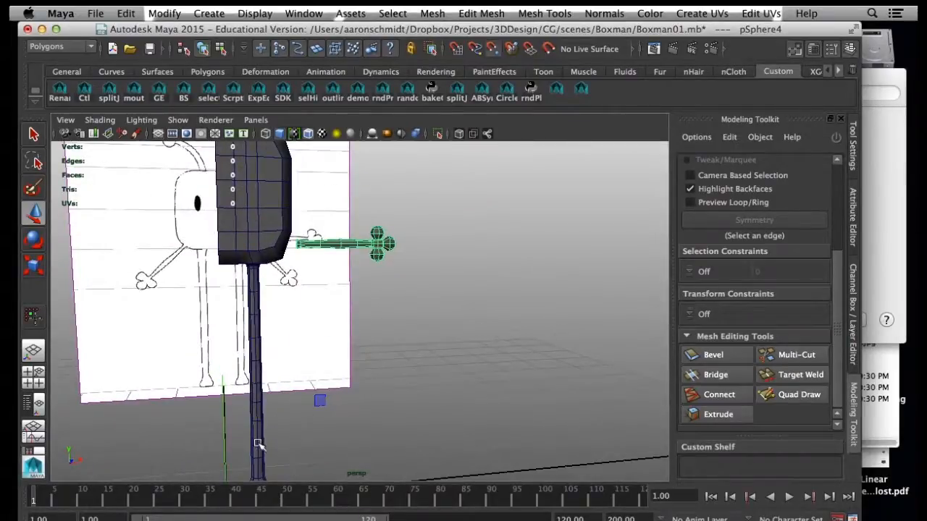
middle_click_drag(259, 444, 265, 411, "alt")
right_click_drag(266, 411, 243, 412, "alt")
left_click_drag(241, 456, 317, 219)
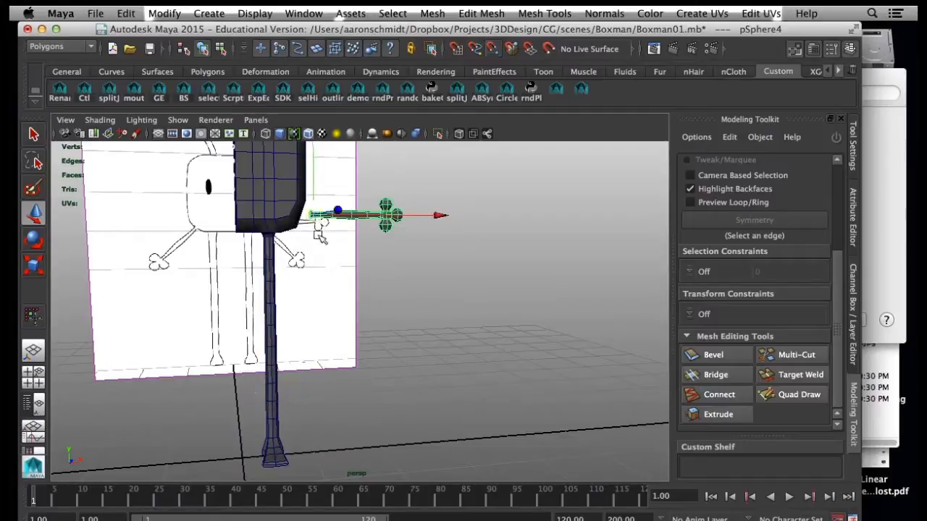
Step: Reposition the arm's pivot onto the centre of the shoulder end cap
key("f")
left_click_drag(350, 330, 389, 331, "alt")
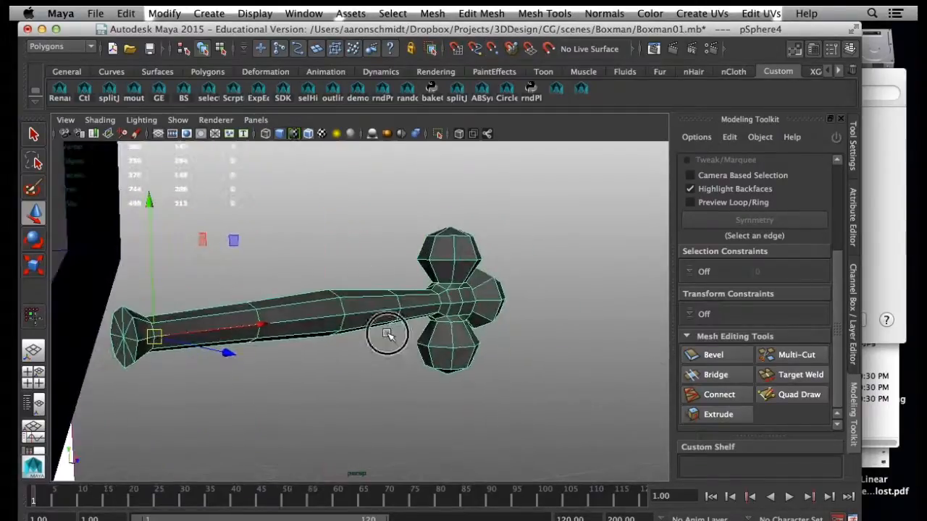
left_click_drag(157, 342, 138, 346)
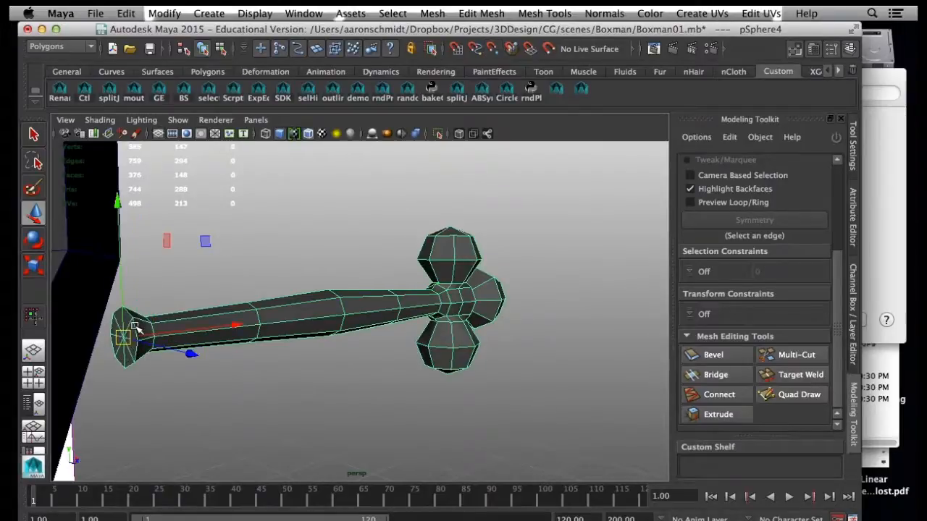
left_click_drag(135, 354, 176, 353, "alt")
Step: Select the cap faces at the arm's shoulder end and delete them
right_click_drag(143, 304, 143, 283)
left_click_drag(108, 273, 95, 272, "alt")
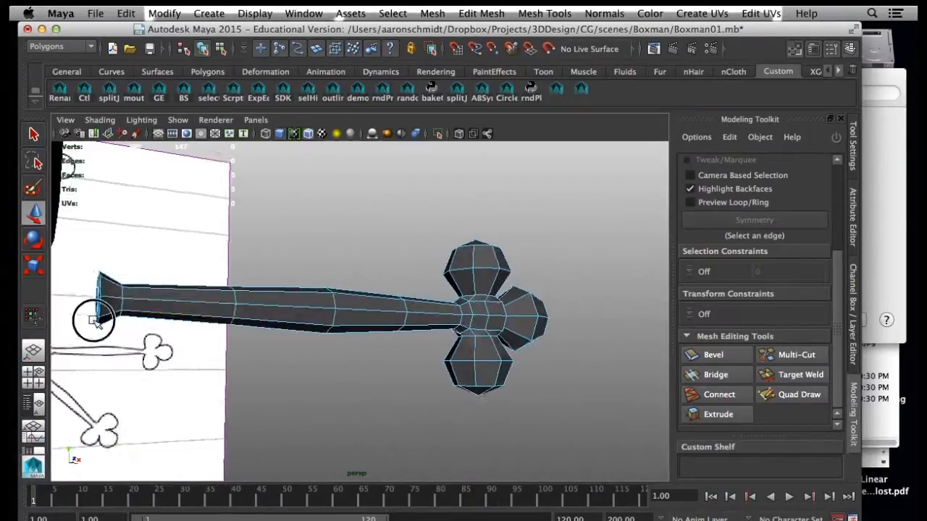
left_click_drag(93, 320, 107, 331)
left_click(123, 335)
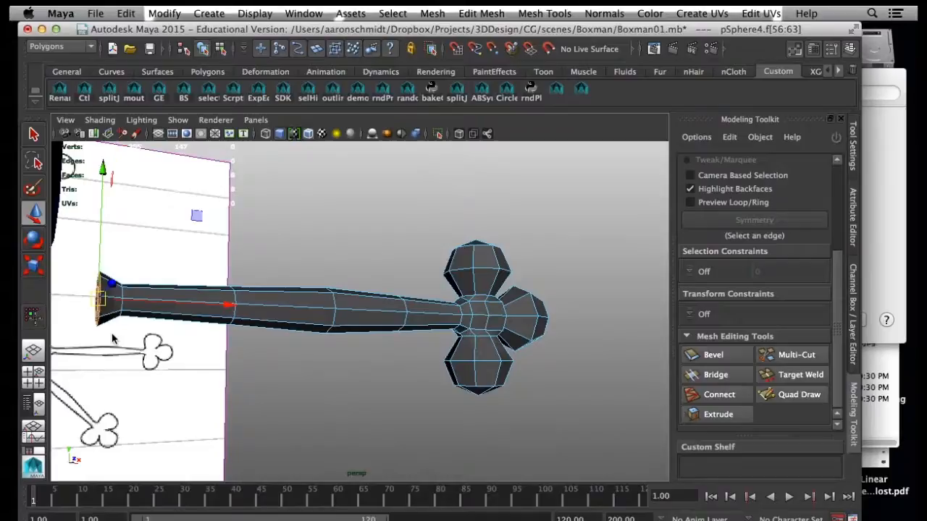
Step: Return the arm to object mode and move its open end against the body's lower side corner
right_click_drag(141, 303, 196, 231)
left_click(190, 299)
mouse_move(295, 359)
left_mouse_down("alt")
mouse_move(62, 347)
mouse_move(100, 335)
mouse_move(76, 300)
mouse_move(124, 323)
mouse_move(209, 401)
left_mouse_up("alt")
mouse_move(214, 293)
left_mouse_down("alt")
mouse_move(161, 313)
mouse_move(197, 413)
mouse_move(127, 392)
mouse_move(172, 382)
left_mouse_up("alt")
Step: Try rotating the arm down onto the angled arm in the front reference drawing, and undo the rotation
key("space")
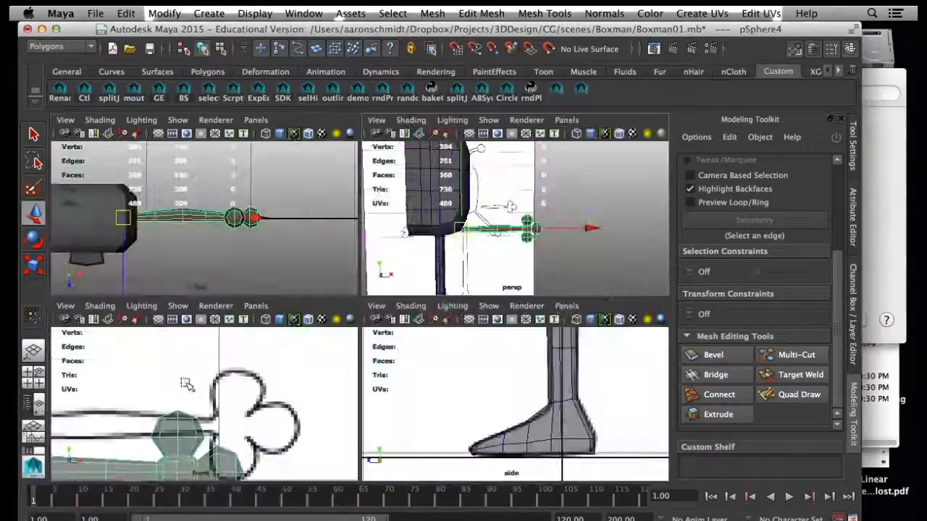
key("f")
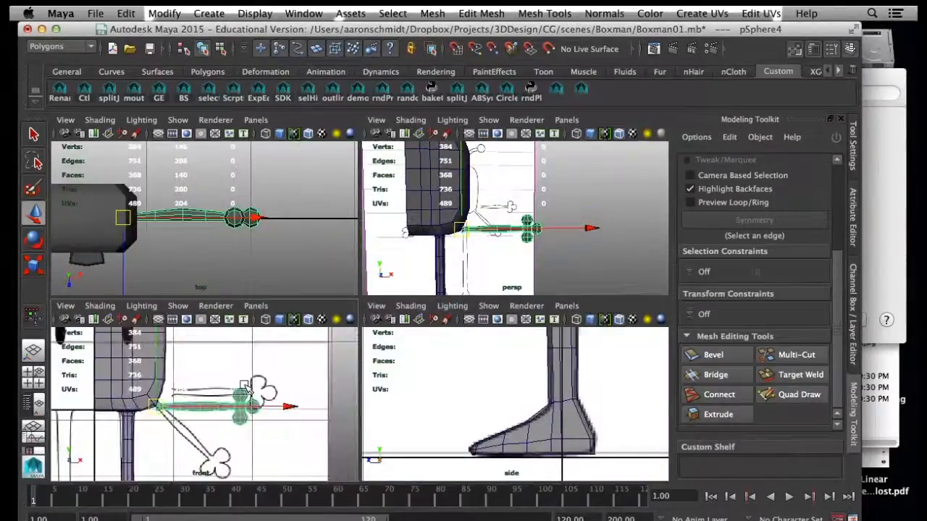
scroll(246, 381, "up", 2)
key("e")
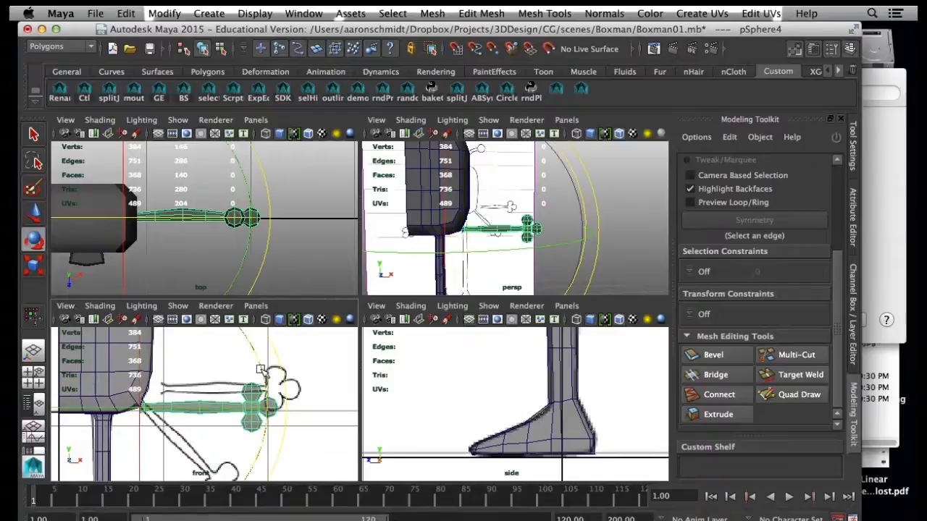
mouse_move(259, 372)
left_mouse_down()
mouse_move(263, 403)
mouse_move(240, 459)
left_mouse_up()
middle_click_drag(211, 449, 225, 381, "alt")
scroll(239, 395, "up", 2)
scroll(243, 417, "down", 2)
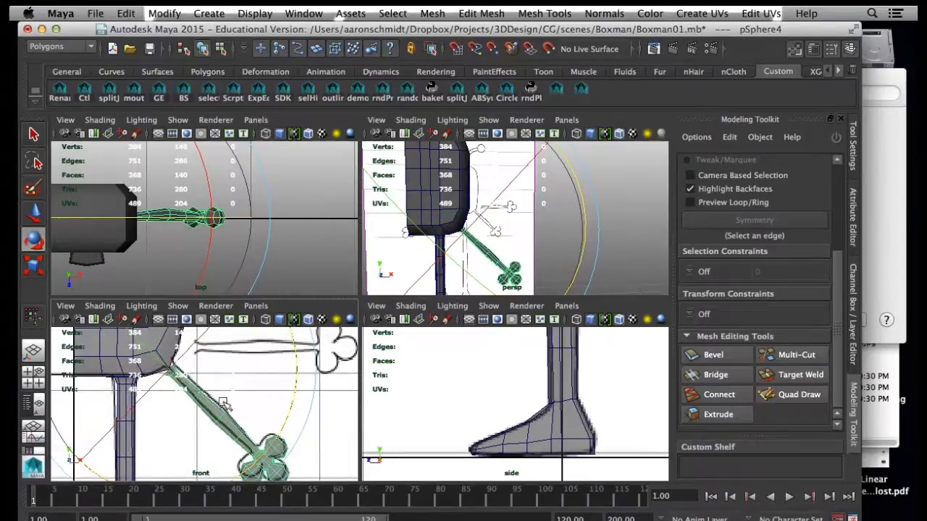
key("r")
left_click_drag(205, 391, 218, 394, "alt")
key("z")
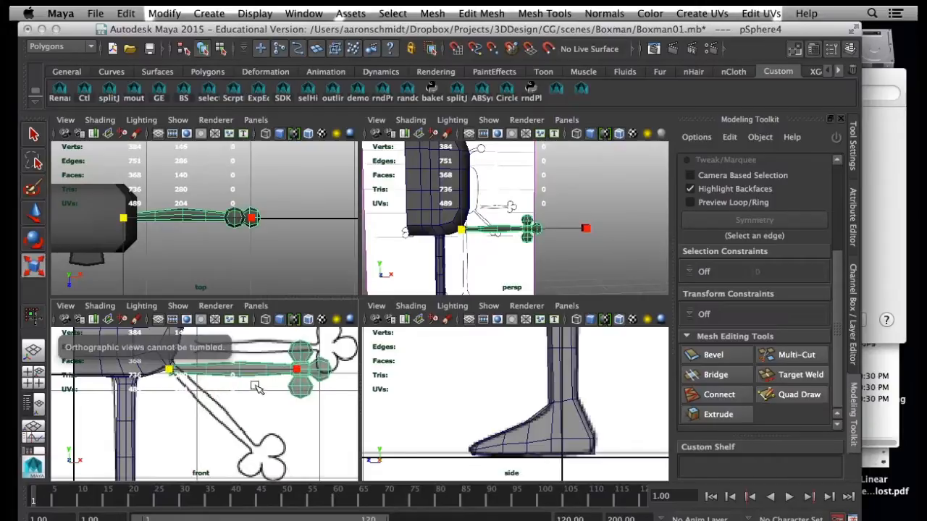
Step: Scale the arm slightly shorter and rotate it down to match the angled arm in the front reference drawing
left_click_drag(297, 370, 273, 450)
key("e")
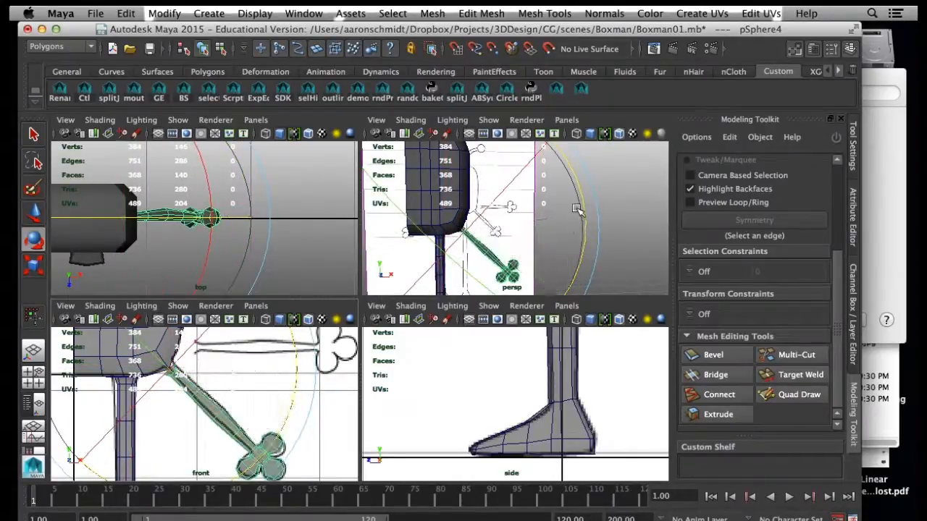
key("space")
left_click_drag(438, 254, 356, 257, "alt")
Step: Select the four faces on the body's lower side corner around the point where the arm attaches
key("q")
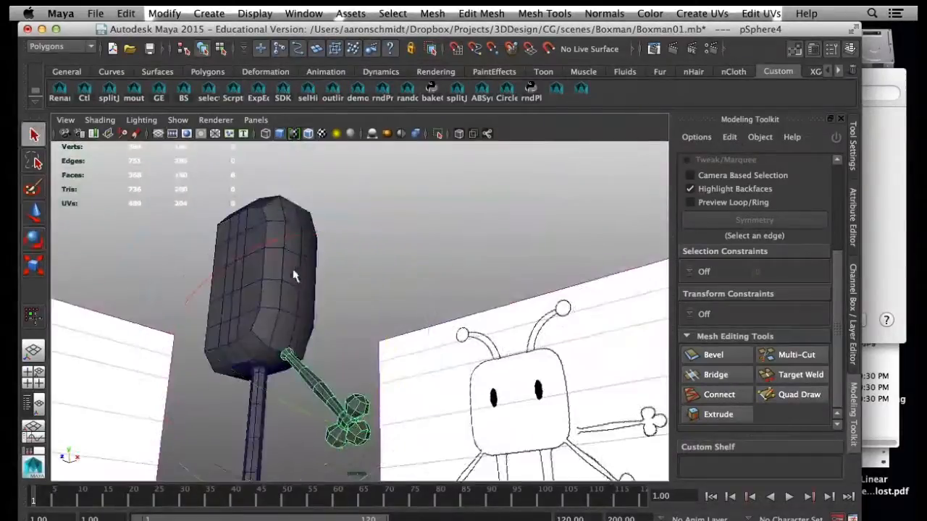
left_click(291, 269)
middle_click_drag(327, 343, 364, 301, "alt")
scroll(362, 303, "up", 5)
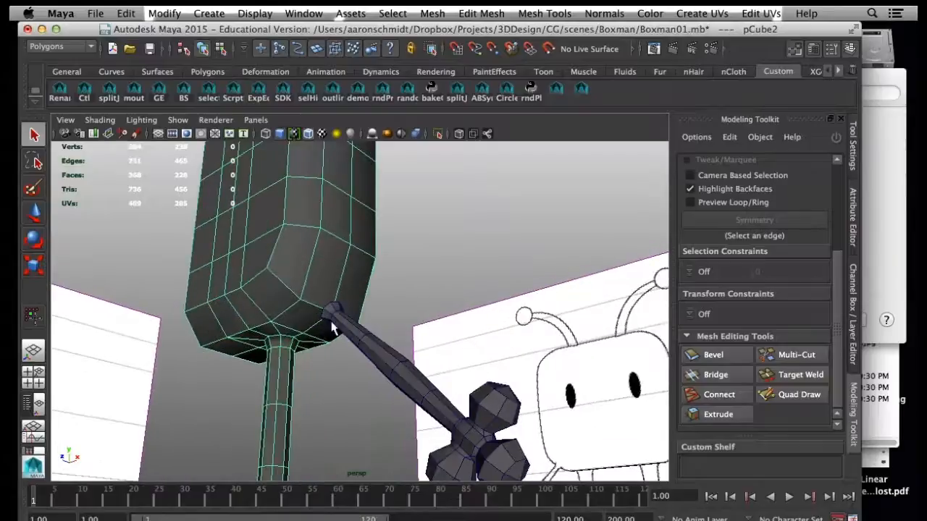
left_click_drag(392, 364, 297, 286, "alt")
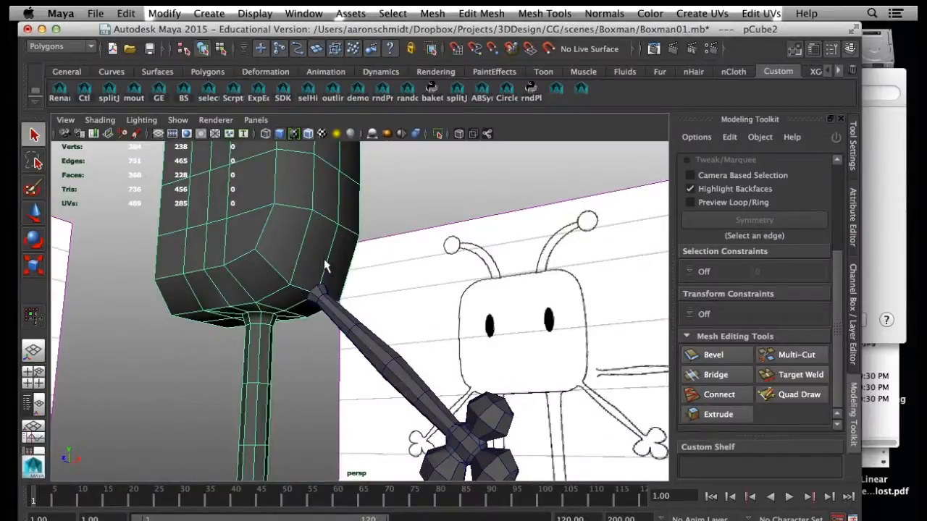
left_click_drag(257, 317, 234, 354, "alt")
right_click_drag(300, 248, 302, 298)
left_click(307, 289)
left_click(325, 301, "shift")
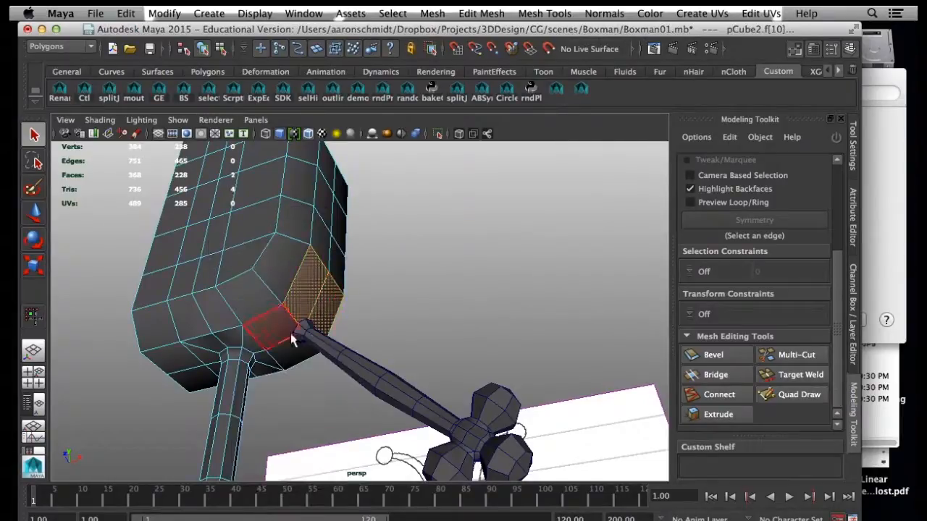
left_click(293, 340, "shift")
Step: Extrude the selected body faces together with an inward offset of 4.19
left_click(737, 412)
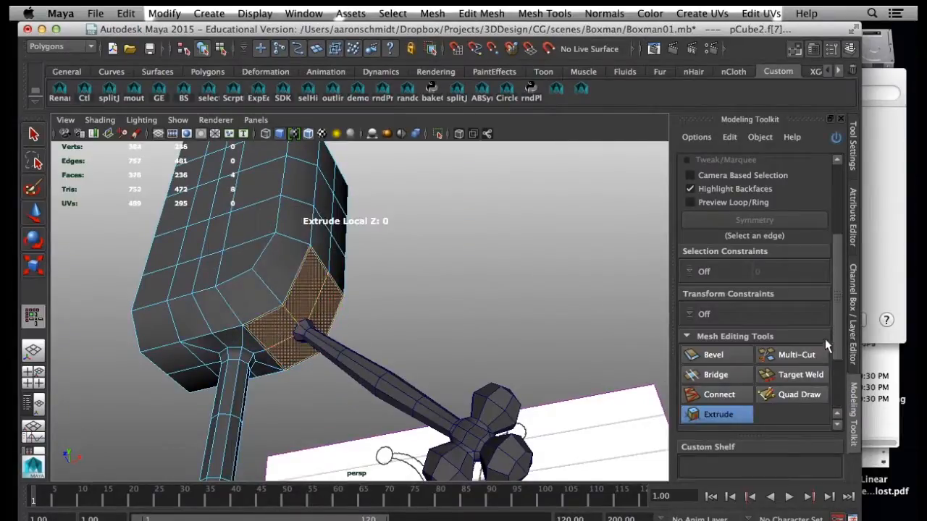
left_click(739, 420)
left_click(709, 384)
left_click_drag(348, 354, 460, 309)
left_click_drag(298, 331, 656, 322)
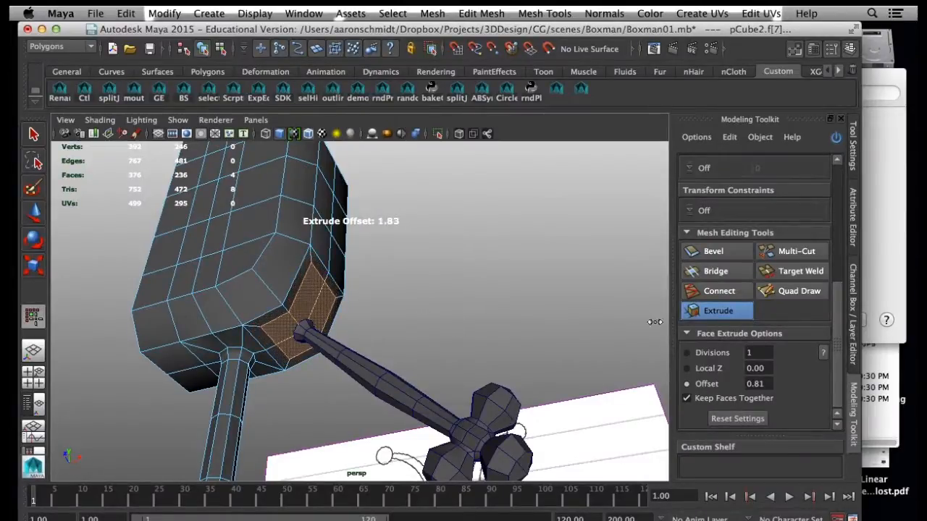
left_click_drag(318, 313, 620, 311)
left_click_drag(278, 328, 577, 322)
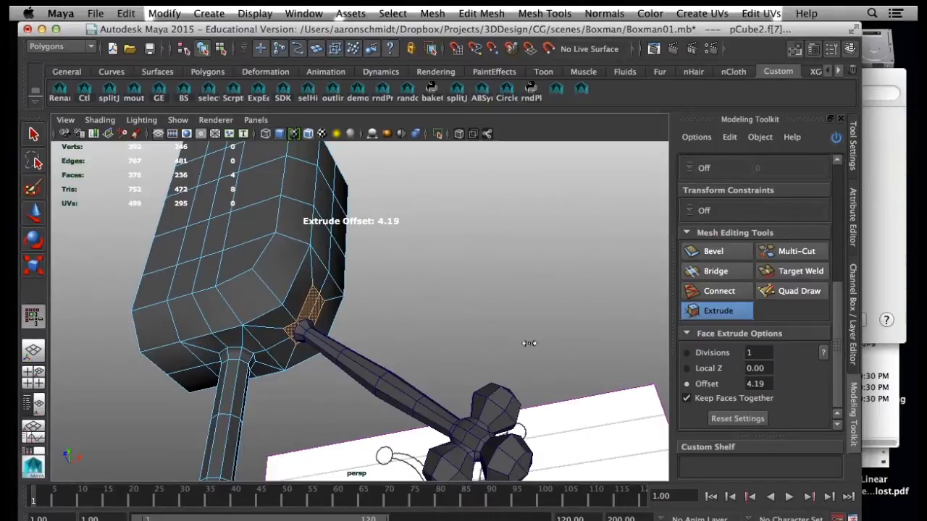
Step: Select the four inset faces at the shoulder joint and delete them to open a hole in the body
left_click_drag(262, 360, 319, 268, "alt")
key("w")
mouse_move(319, 268)
right_mouse_down()
mouse_move(273, 250)
mouse_move(300, 257)
mouse_move(304, 276)
right_mouse_up()
left_click(295, 335)
left_click(316, 288)
left_click(335, 307, "shift")
left_click_drag(305, 345, 332, 324, "alt")
left_click(261, 430, "shift")
left_click(273, 435, "shift")
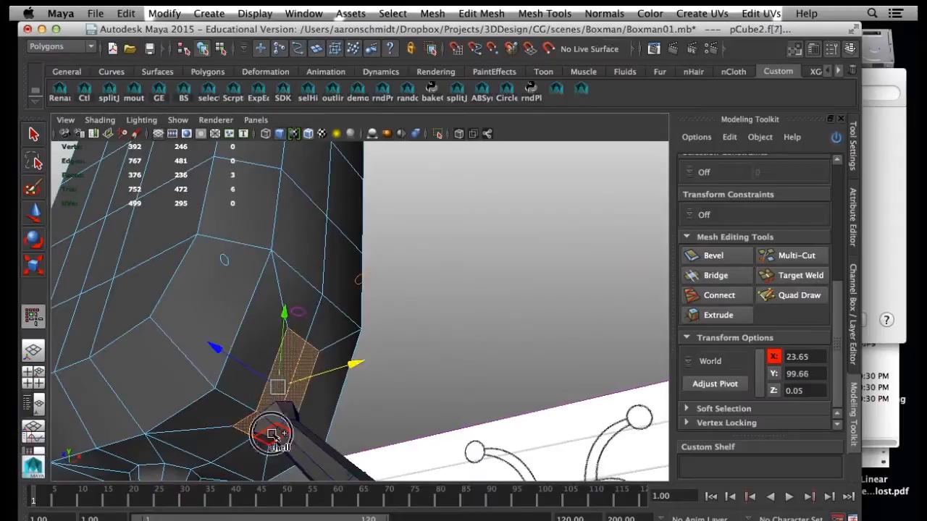
key("4")
key("5")
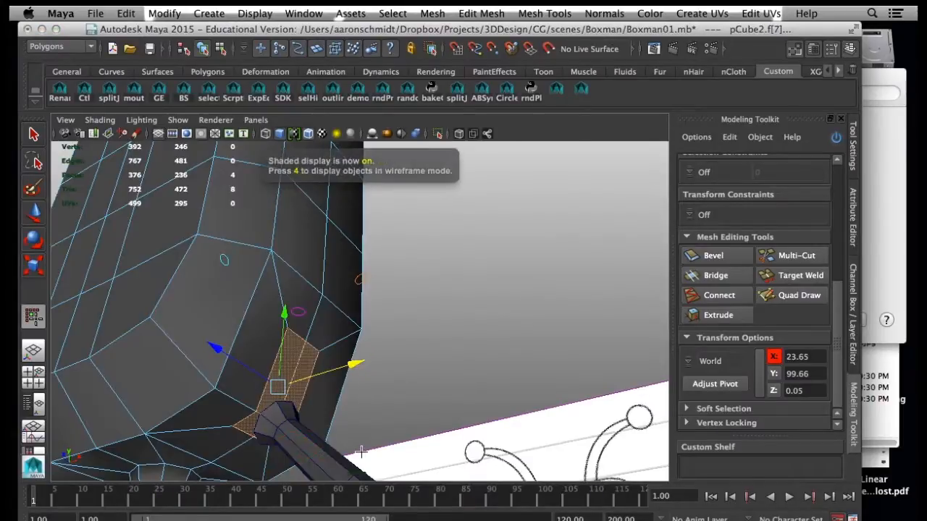
key("Delete")
Step: Snap the two front-side vertices of the body's shoulder hole onto the matching vertices of the arm's open end
right_click_drag(251, 244, 184, 244)
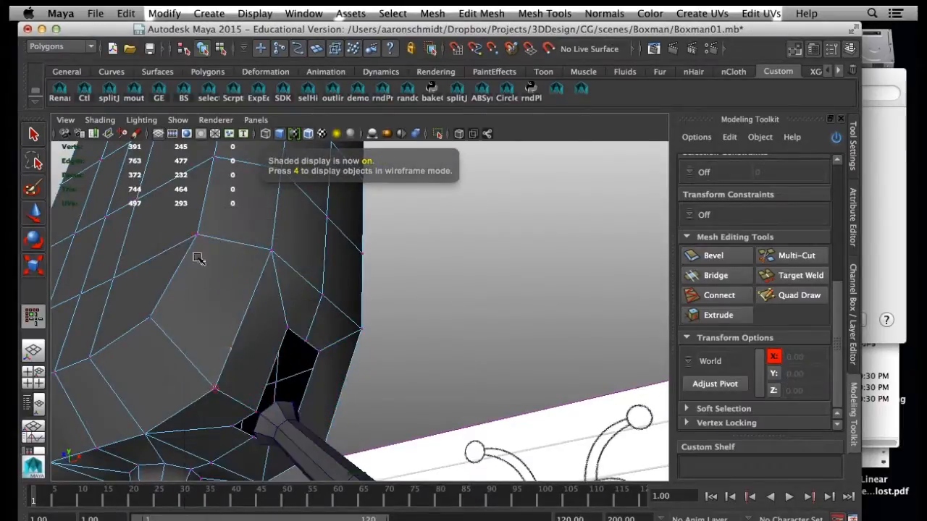
left_click(257, 412)
key("w")
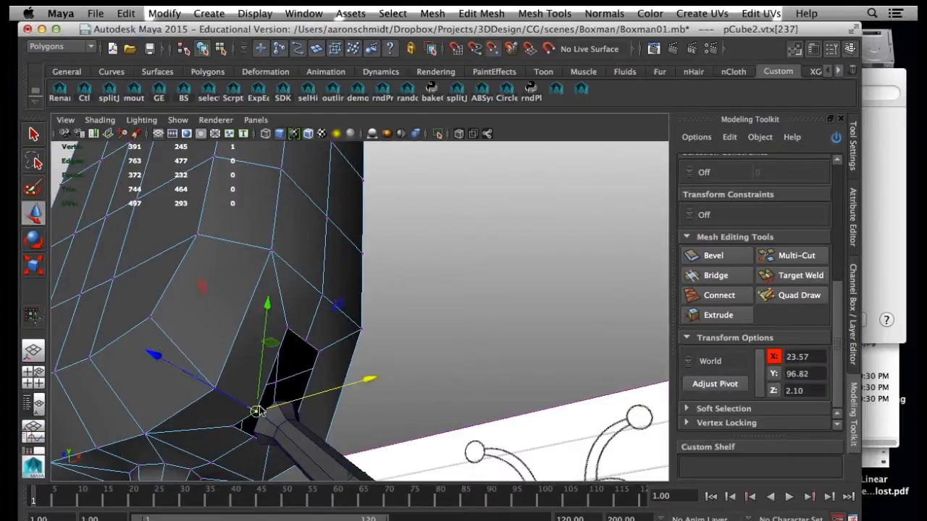
key("y")
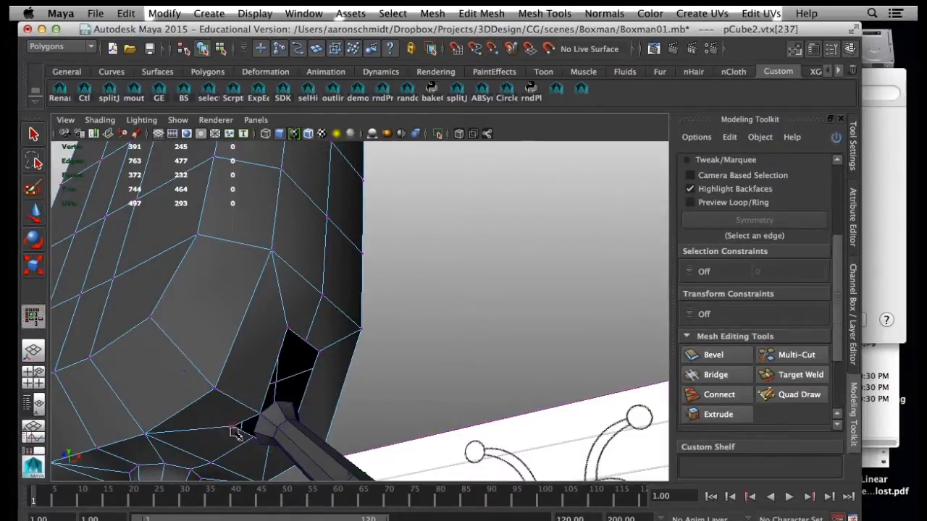
left_click(246, 433)
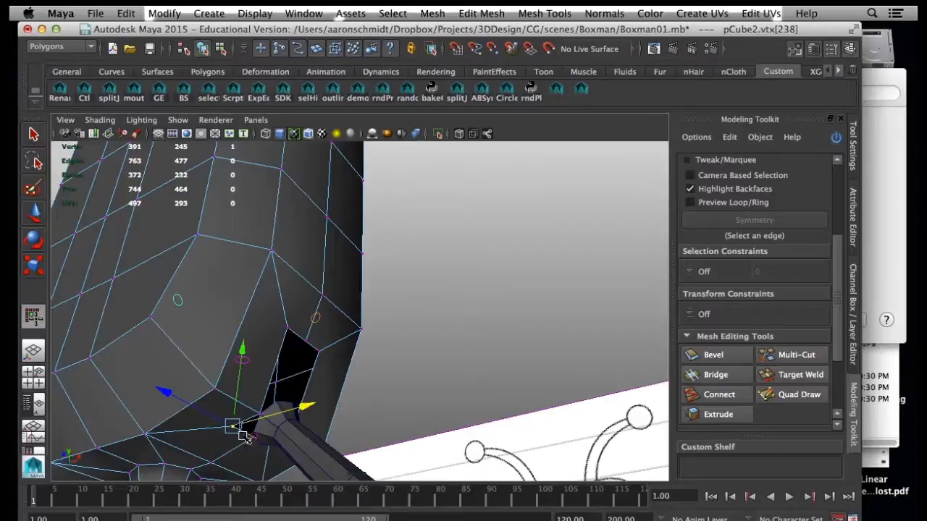
key("w")
left_click_drag(250, 430, 273, 407, "alt")
Step: Snap the underside vertices of the body's shoulder hole onto the matching vertices of the arm's open end
left_click_drag(274, 441, 209, 384, "alt")
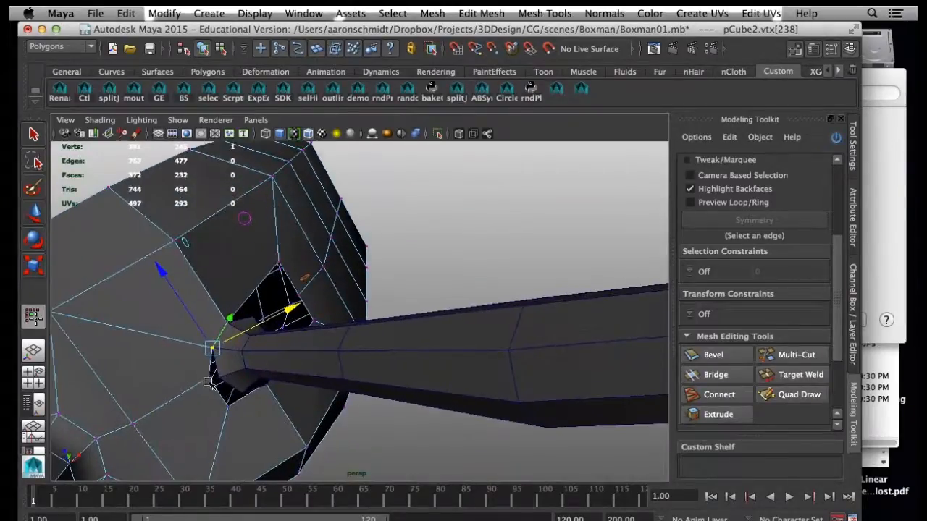
left_click(208, 377)
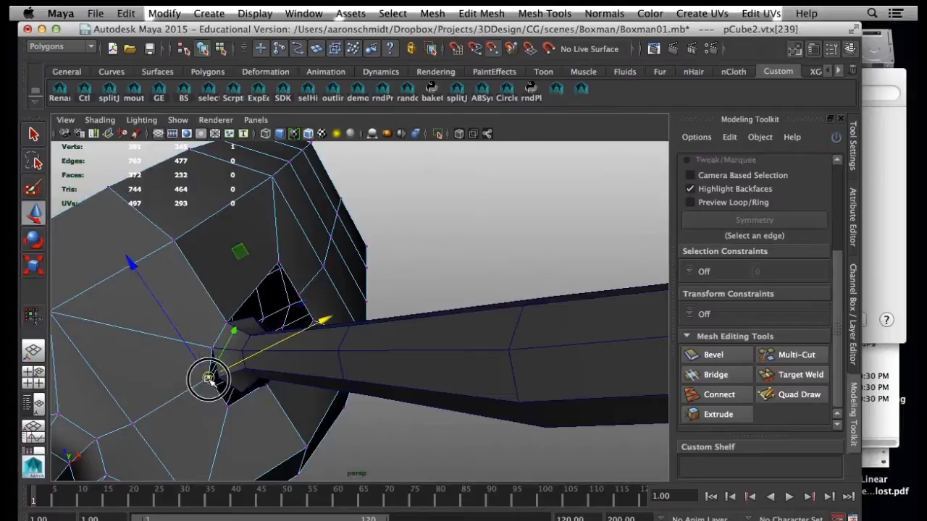
left_click(229, 410)
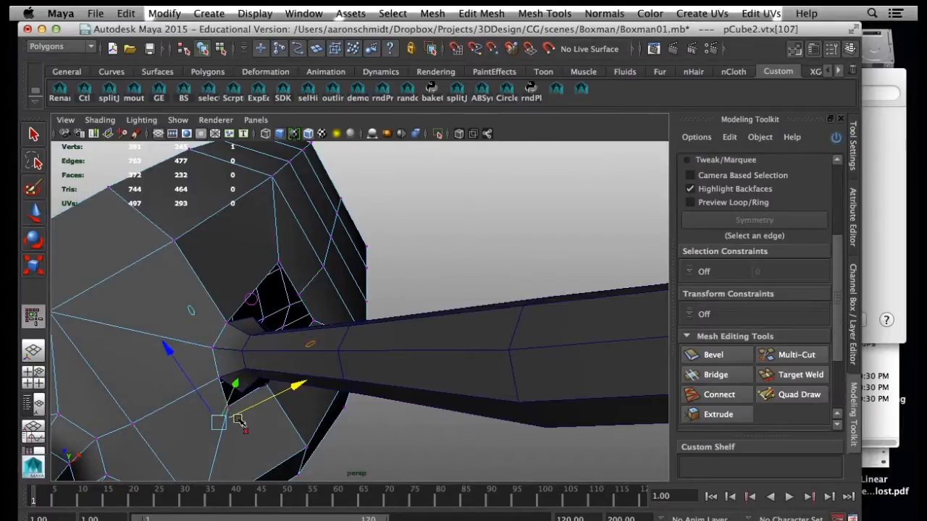
left_click(222, 408)
key("v")
left_click_drag(225, 405, 239, 401)
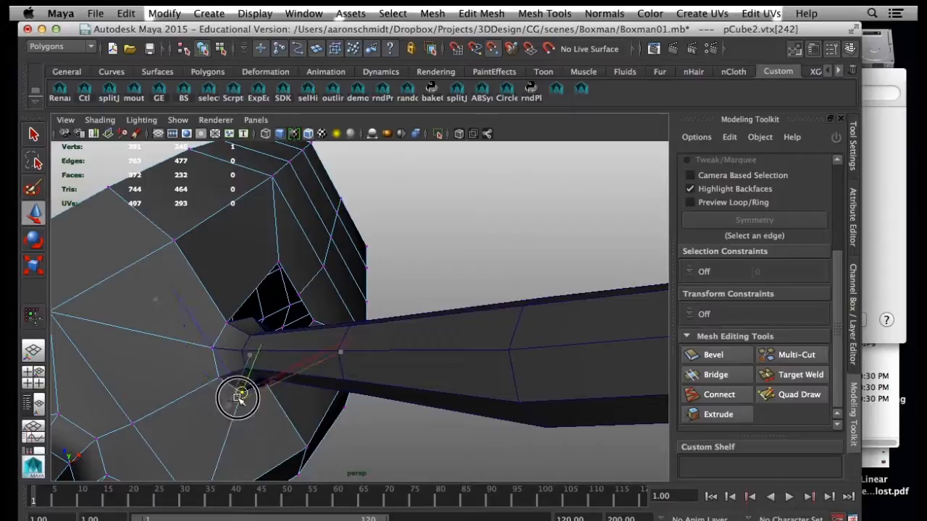
Step: Snap the hole's rear and upper-middle vertices onto the matching vertices of the arm's open end
left_click_drag(283, 381, 349, 351, "alt")
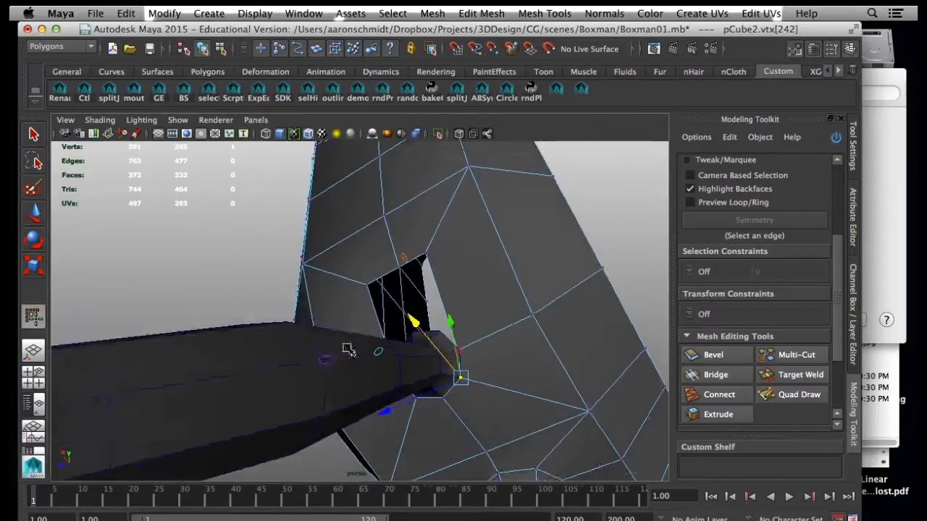
left_click(460, 352)
key("w")
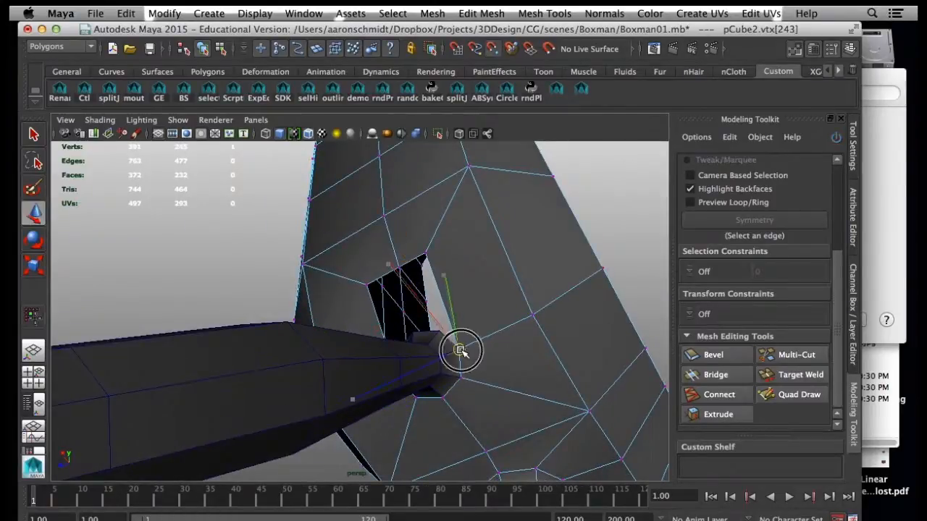
left_click(430, 249)
left_click_drag(429, 279, 452, 290, "alt")
key("w")
left_click_drag(427, 242, 389, 312, "alt")
key("v")
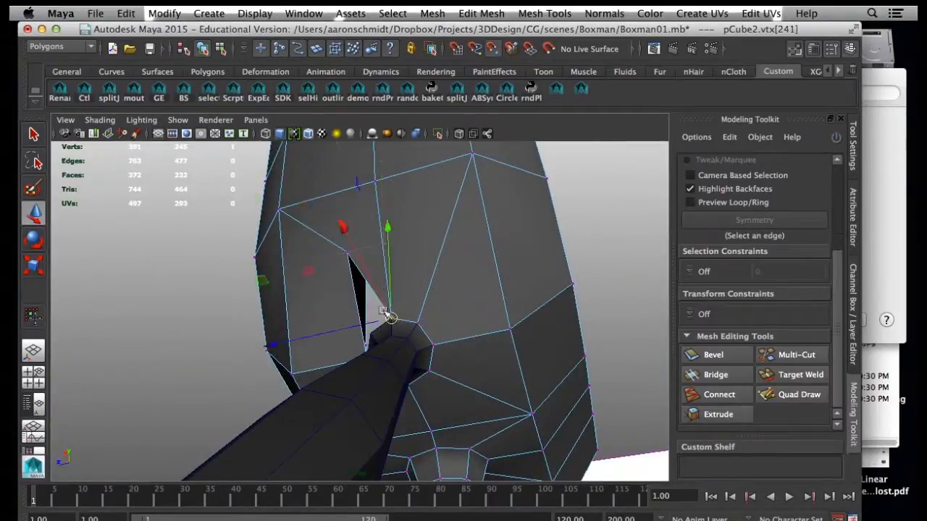
Step: Snap the hole's remaining upper corner vertex onto the arm's open end and check the joint in smooth preview
left_click_drag(349, 261, 388, 288, "alt")
left_click(314, 217)
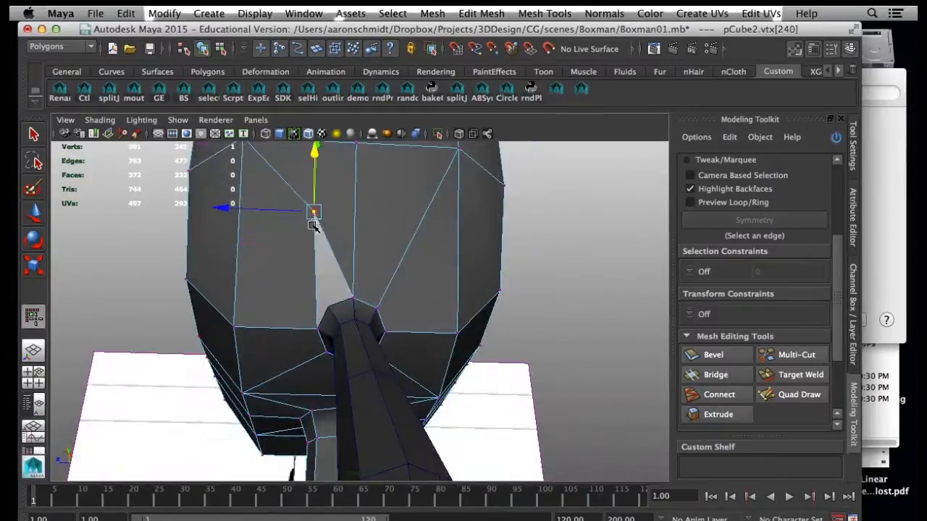
key("v")
left_click_drag(315, 212, 299, 290)
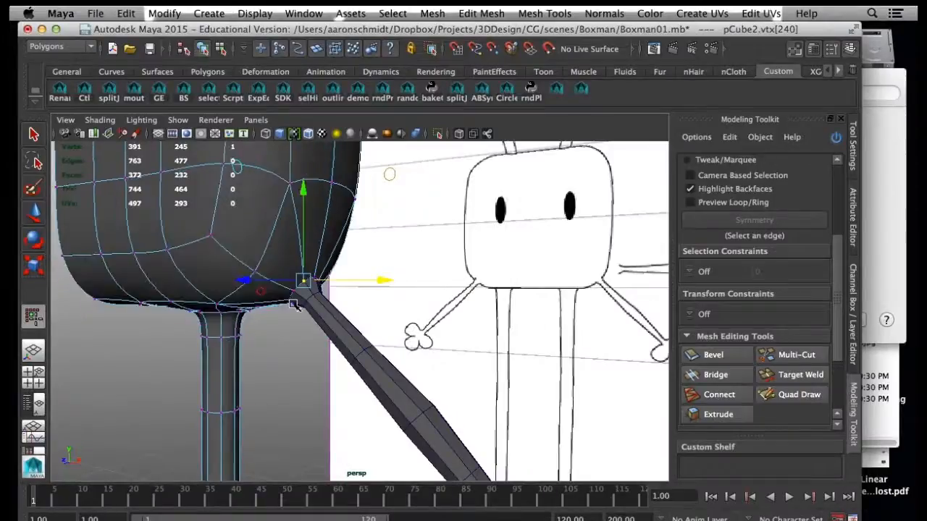
key("1")
Step: Return to object selection, select both the body and the arm, and combine them into a single mesh
right_click_drag(276, 250, 316, 230)
key("q")
left_click(311, 301)
key("F8")
left_click(350, 247, "shift")
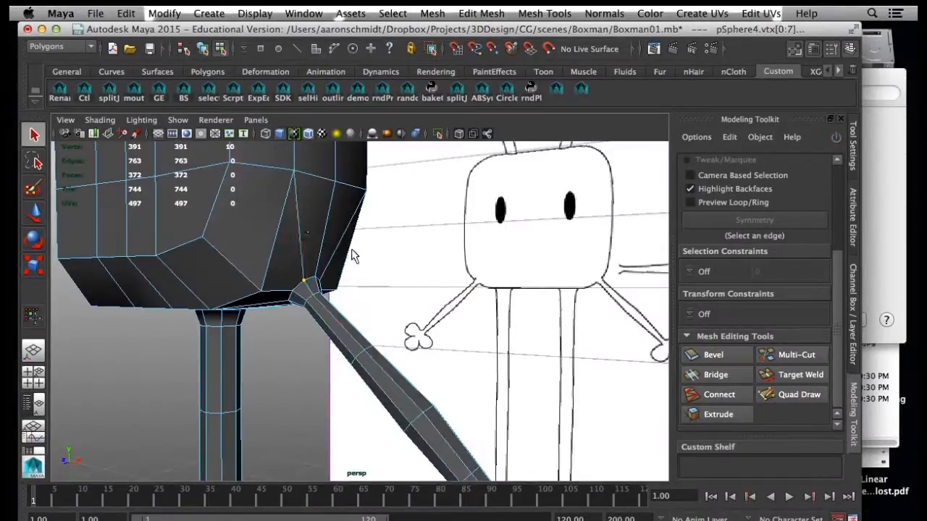
key("F8")
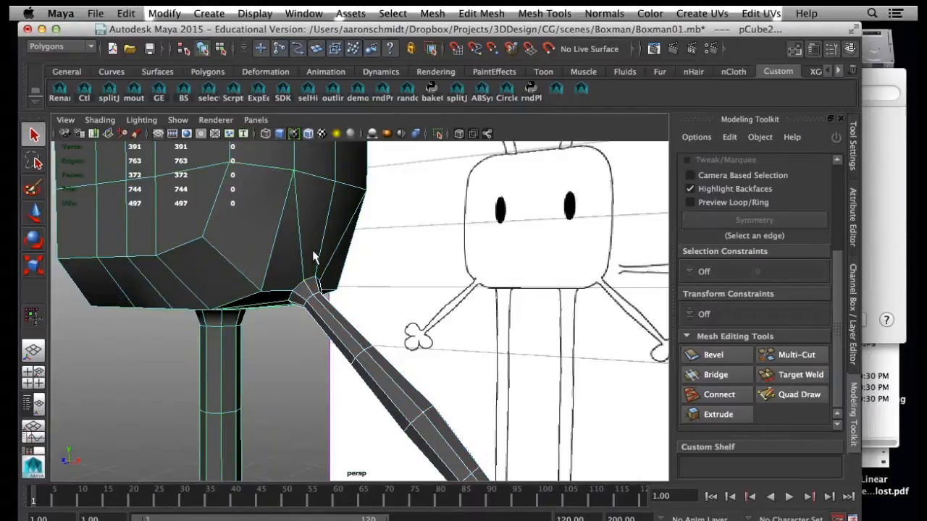
left_click(346, 286)
left_click_drag(351, 268, 302, 338)
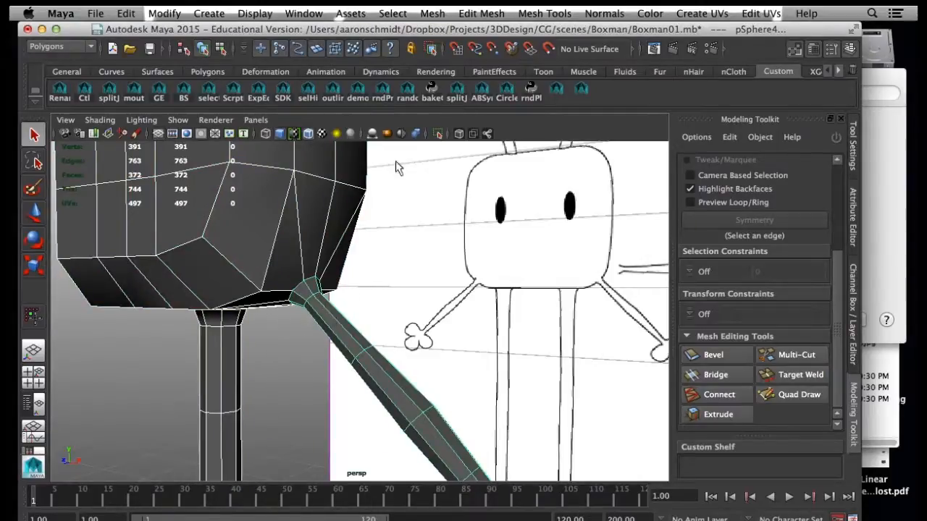
left_click(427, 15)
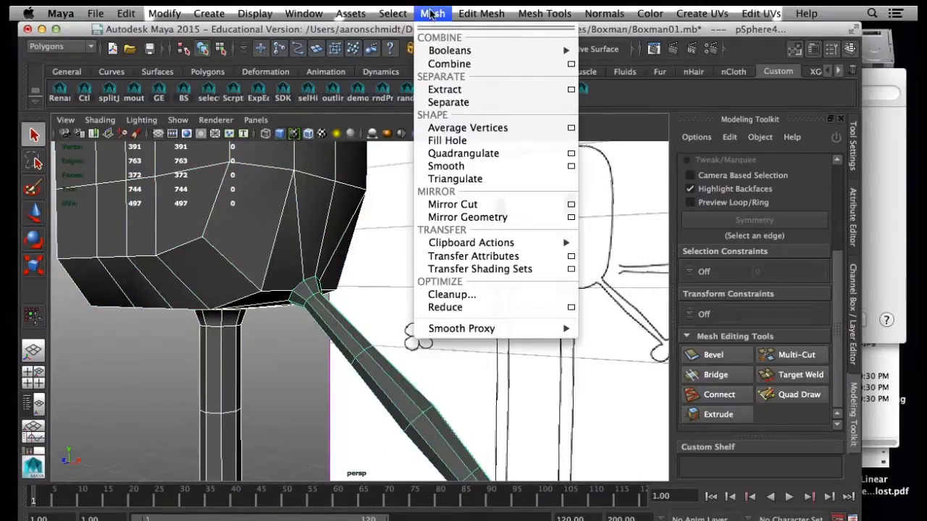
left_click(443, 68)
Step: Select the overlapping vertices around the shoulder joint on the combined mesh and merge them
right_click_drag(289, 286, 250, 249)
key("3")
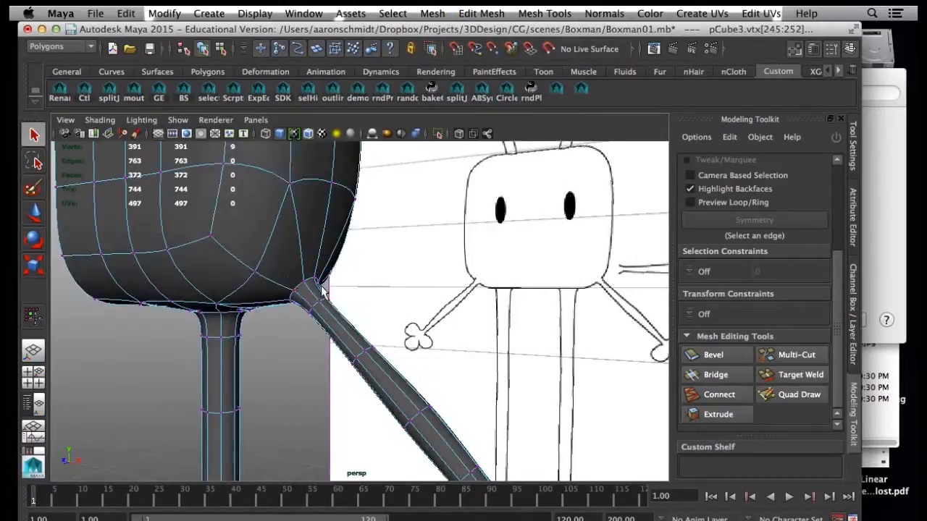
key("1")
left_click_drag(336, 261, 279, 325)
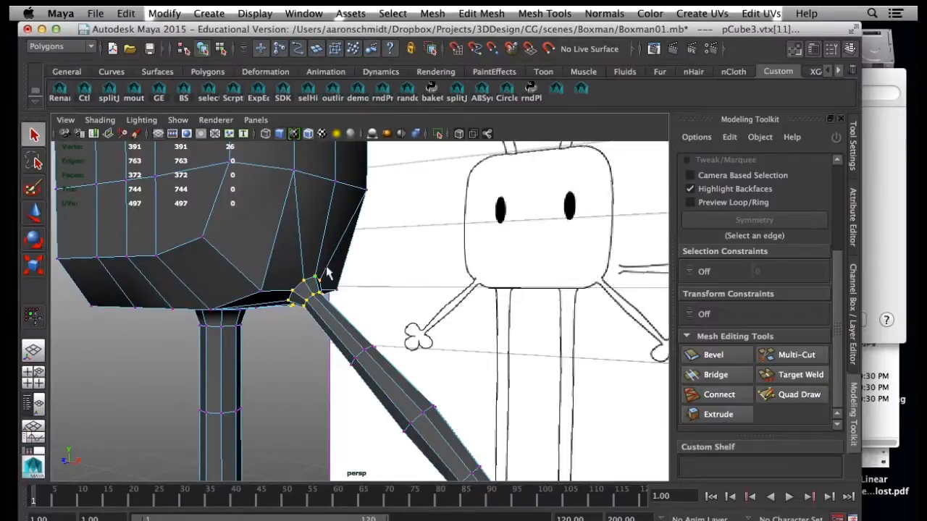
left_click(478, 13)
left_click(485, 52)
right_click_drag(304, 226, 340, 216)
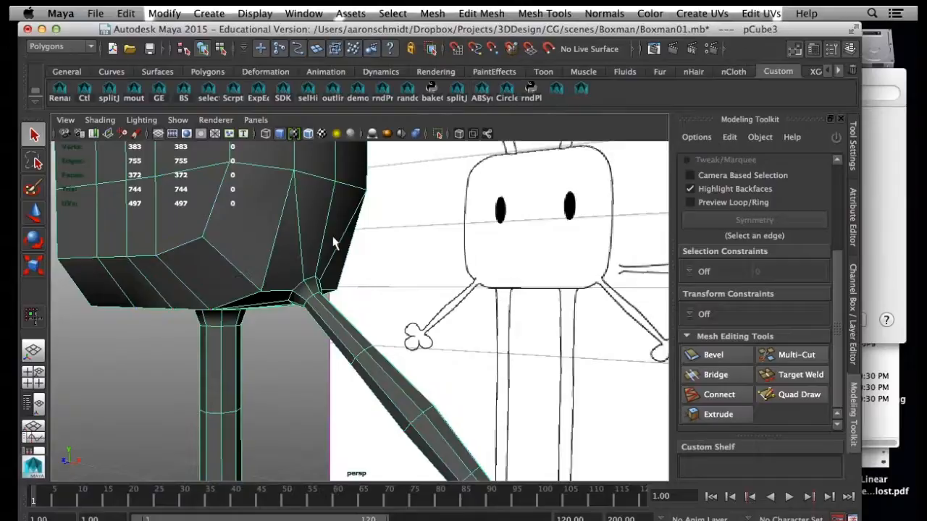
Step: Inspect the merged shoulder and body in smooth preview from several angles and save the scene
key("3")
left_click_drag(313, 298, 381, 297, "alt")
right_click_drag(381, 297, 281, 293, "alt")
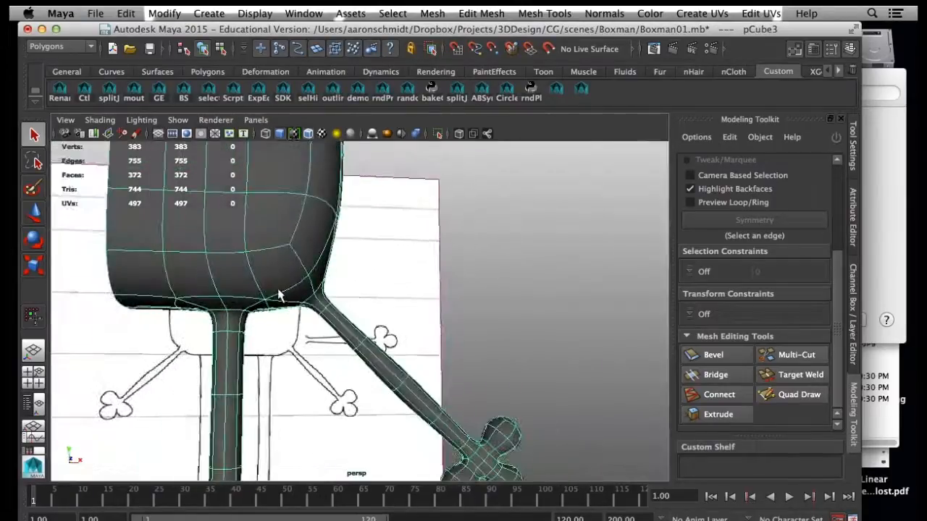
left_click_drag(281, 293, 301, 278, "alt")
right_click_drag(300, 247, 356, 236)
left_click(543, 285)
right_click_drag(544, 288, 337, 289, "alt")
left_click_drag(337, 290, 328, 263, "alt")
middle_click_drag(329, 262, 305, 379, "alt")
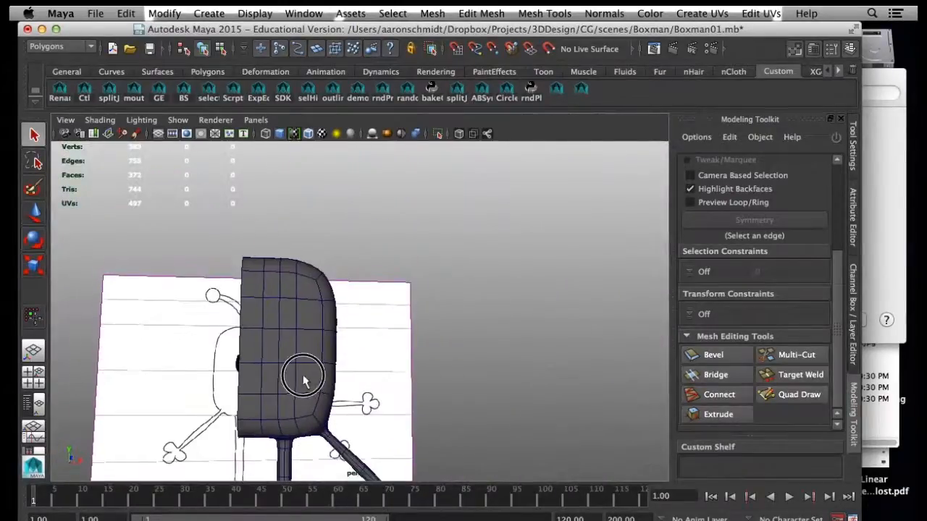
left_click_drag(304, 379, 305, 389, "alt")
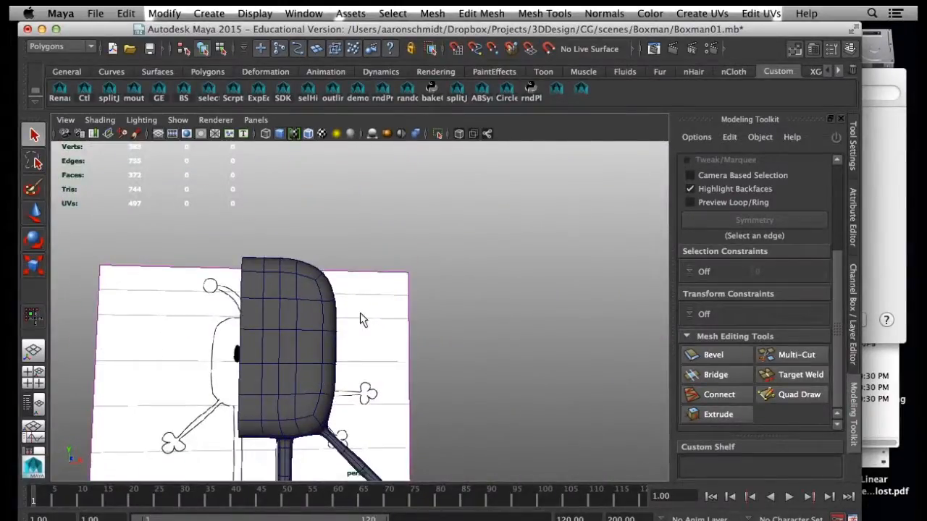
left_click_drag(283, 396, 239, 391, "alt")
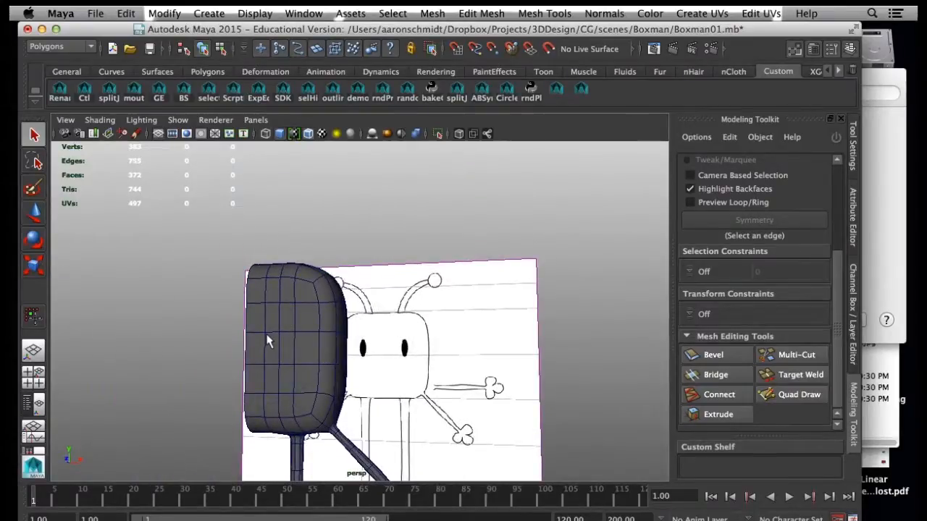
left_click(150, 53)
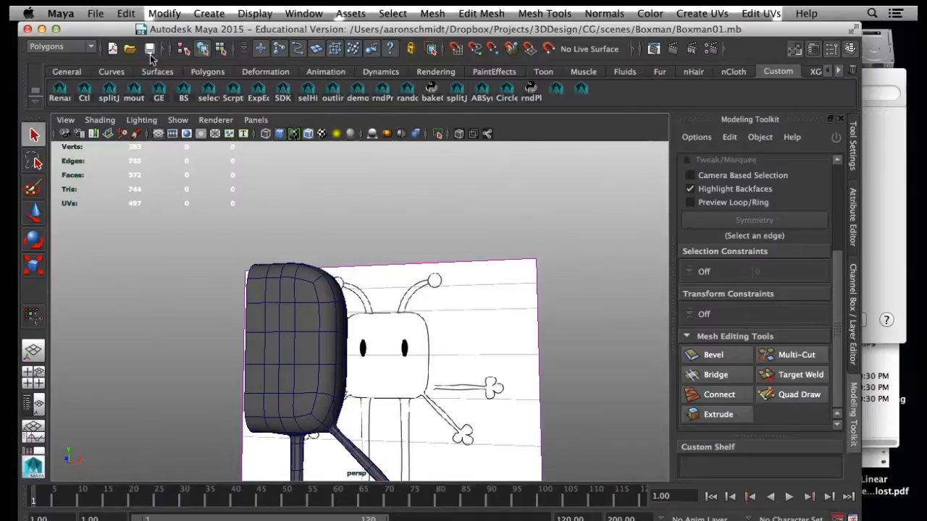